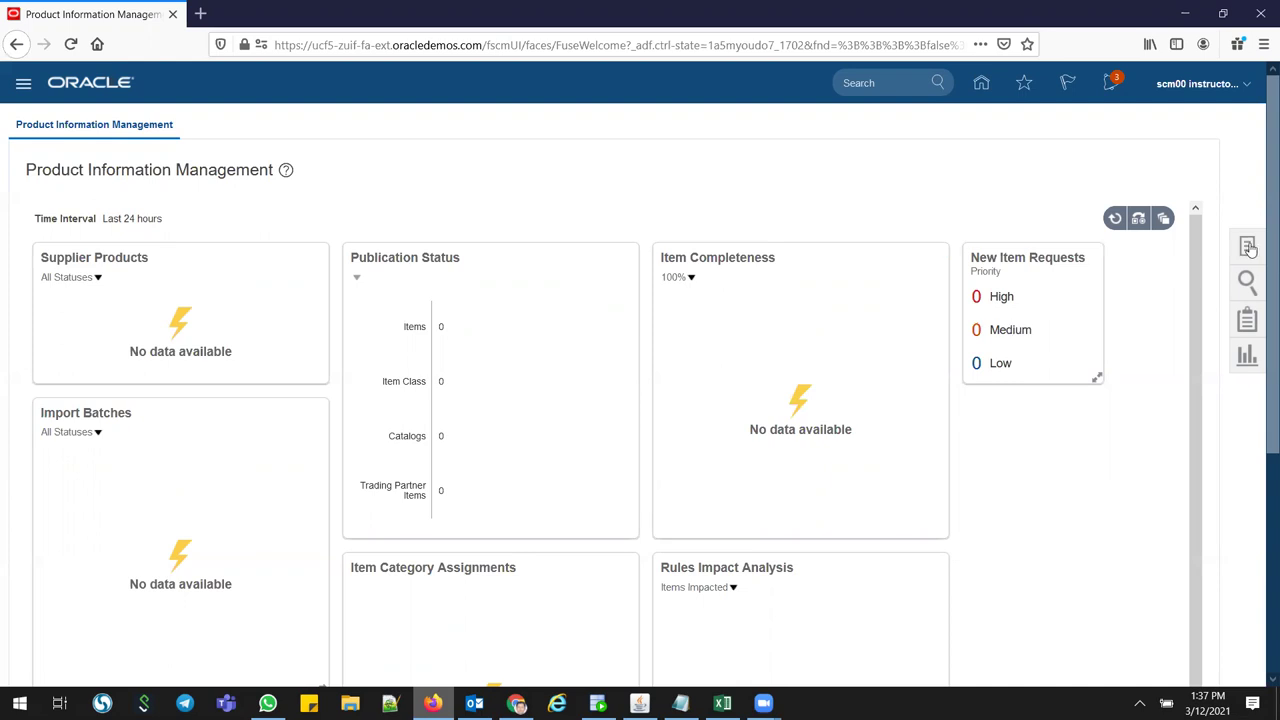
Start creating a new item in Product Information Management, under Product Management.
{"action": "left_click", "coordinate": [981, 82]}
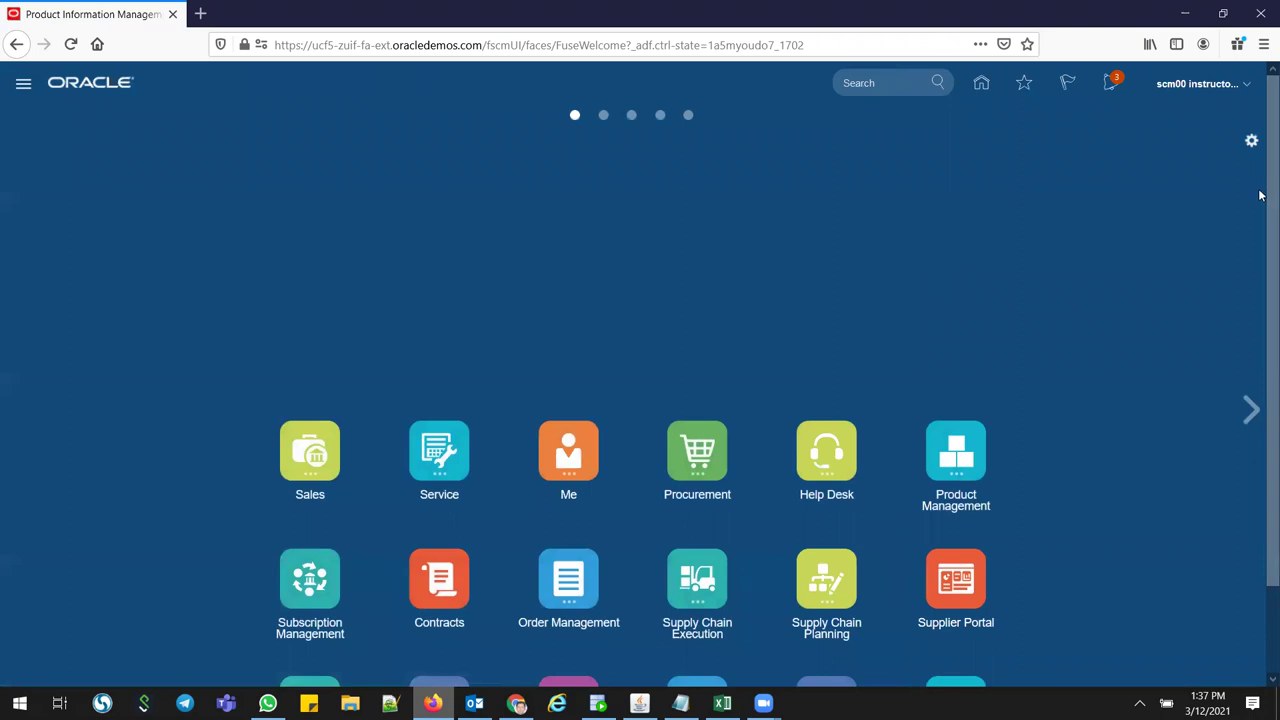
{"action": "left_click_drag", "start_coordinate": [1260, 203], "coordinate": [1260, 288]}
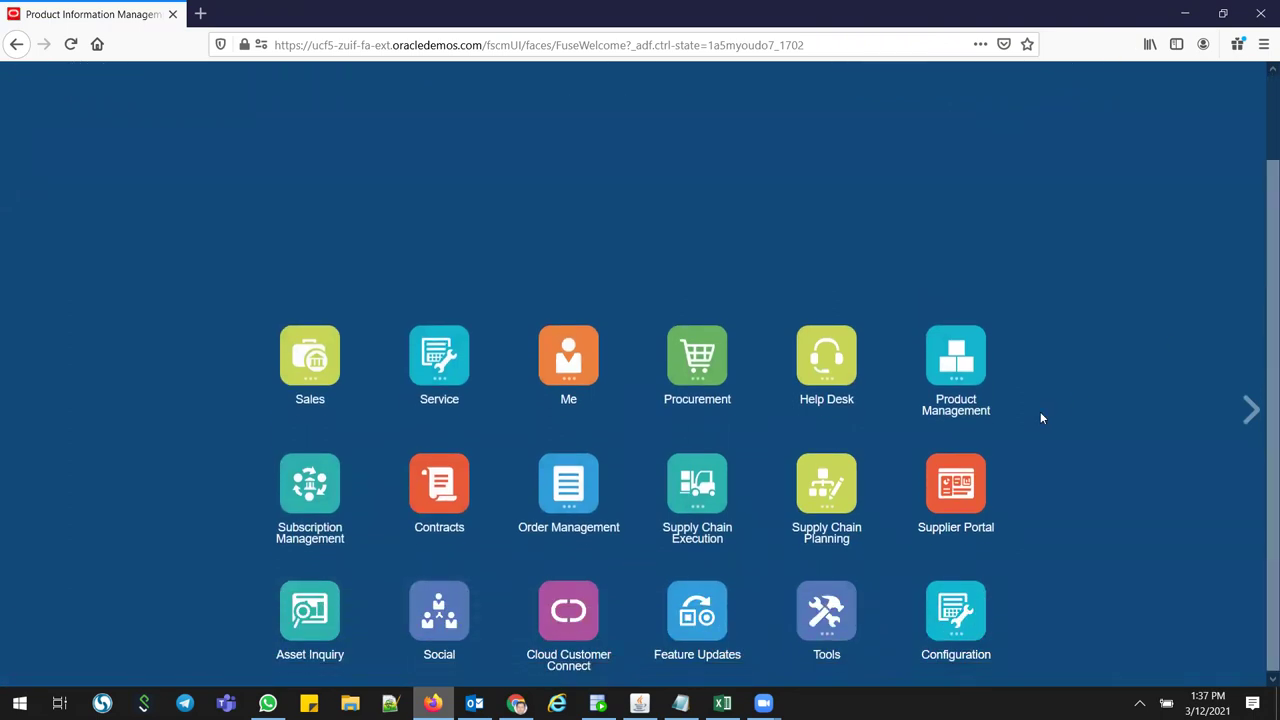
{"action": "left_click", "coordinate": [965, 374]}
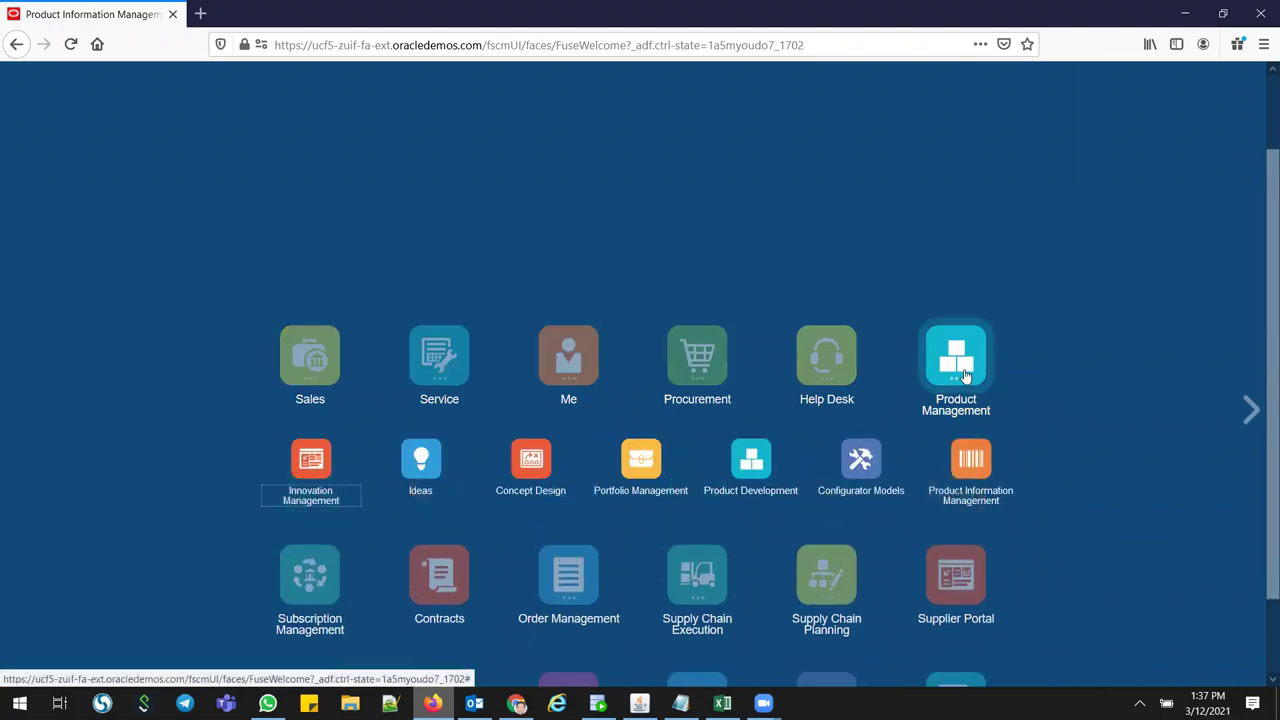
{"action": "left_click", "coordinate": [970, 460]}
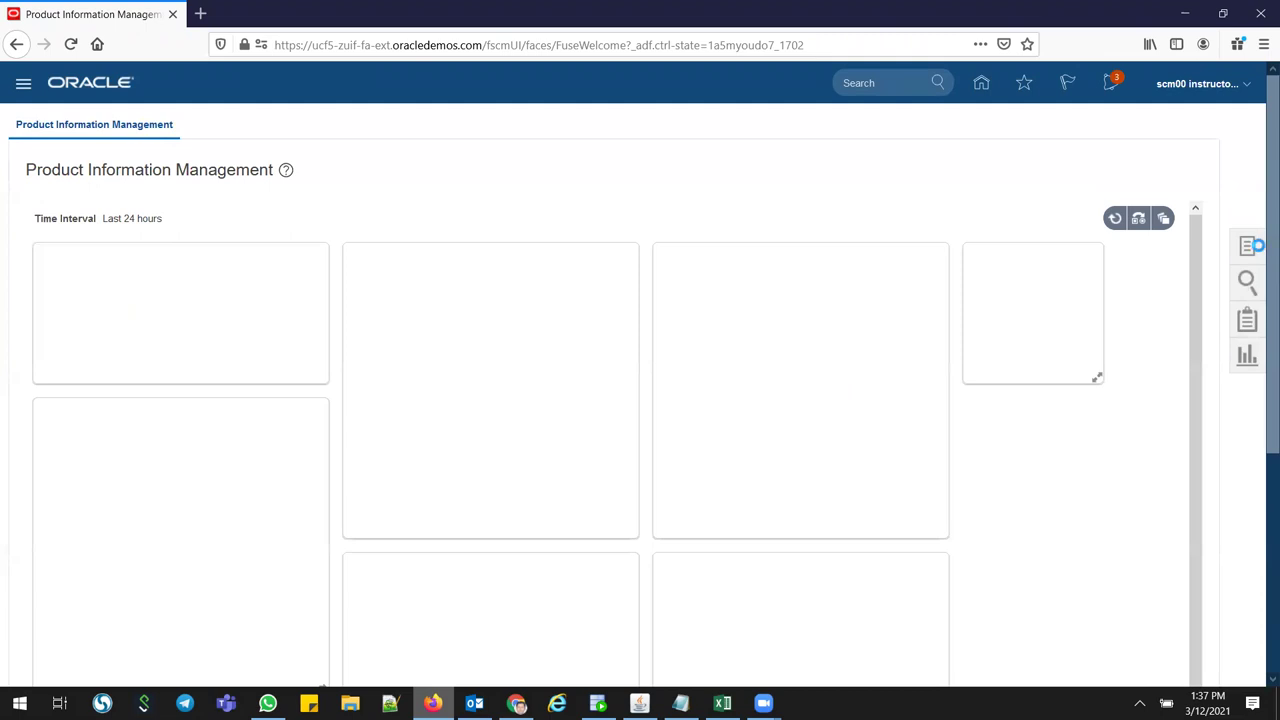
{"action": "left_click", "coordinate": [1249, 248]}
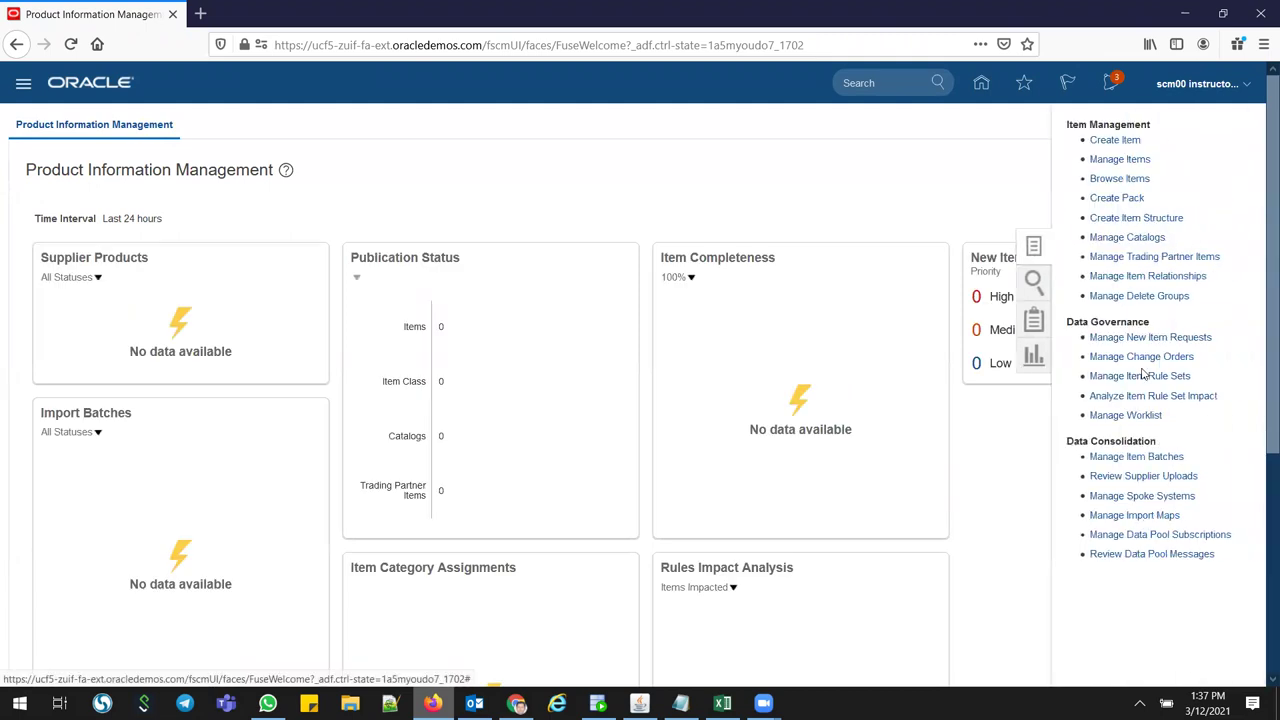
{"action": "left_click", "coordinate": [1103, 149]}
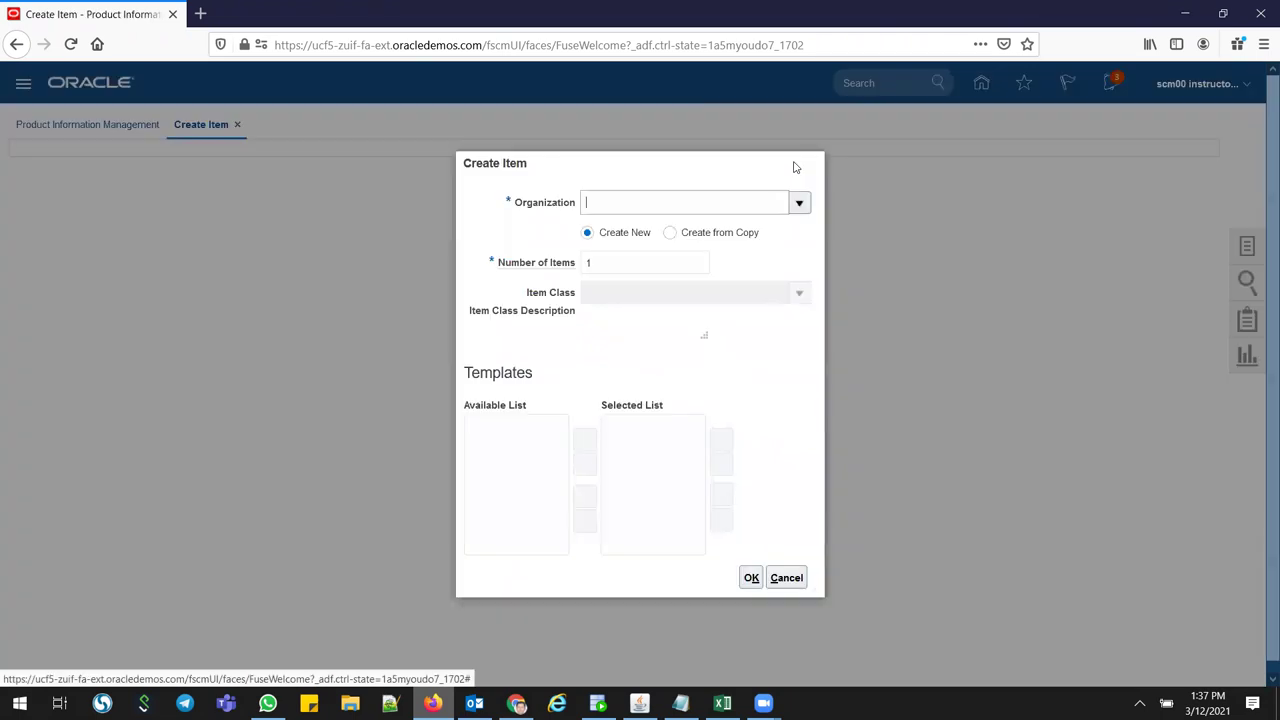
Create the item in organization 000 as a copy of item HP8001.
{"action": "type", "text": "000"}
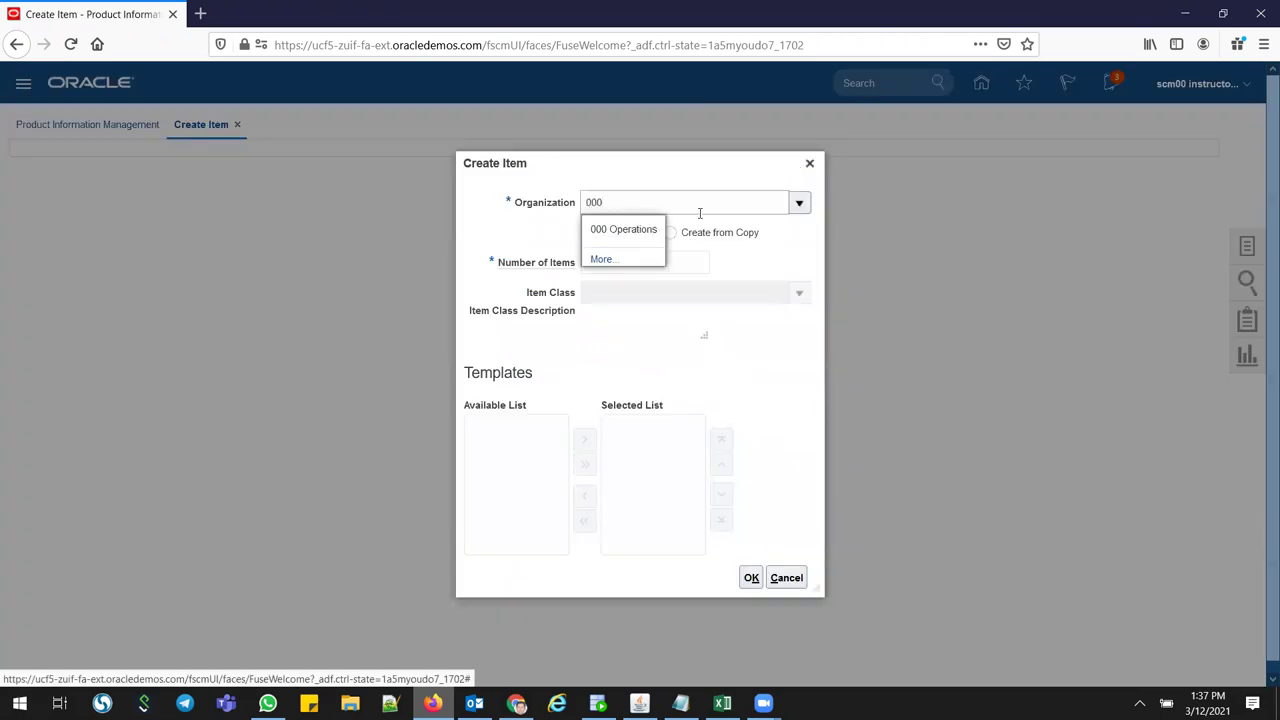
{"action": "left_click", "coordinate": [645, 238]}
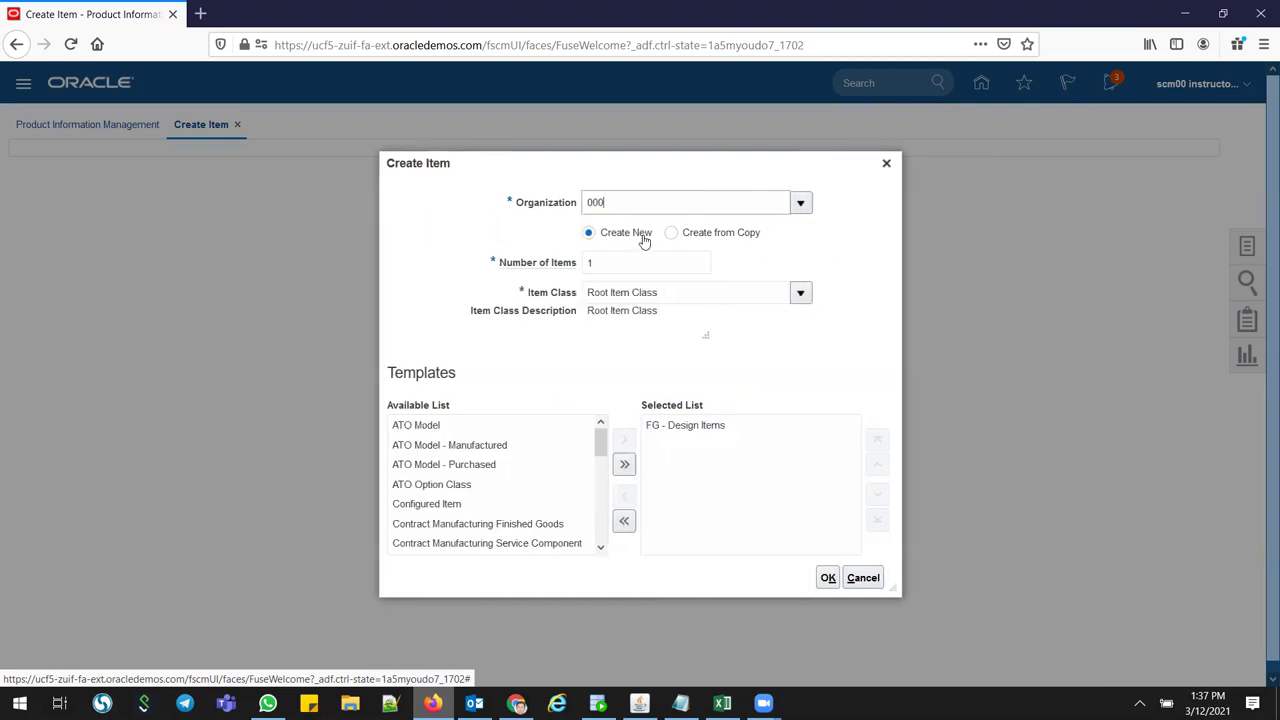
{"action": "left_click", "coordinate": [697, 235]}
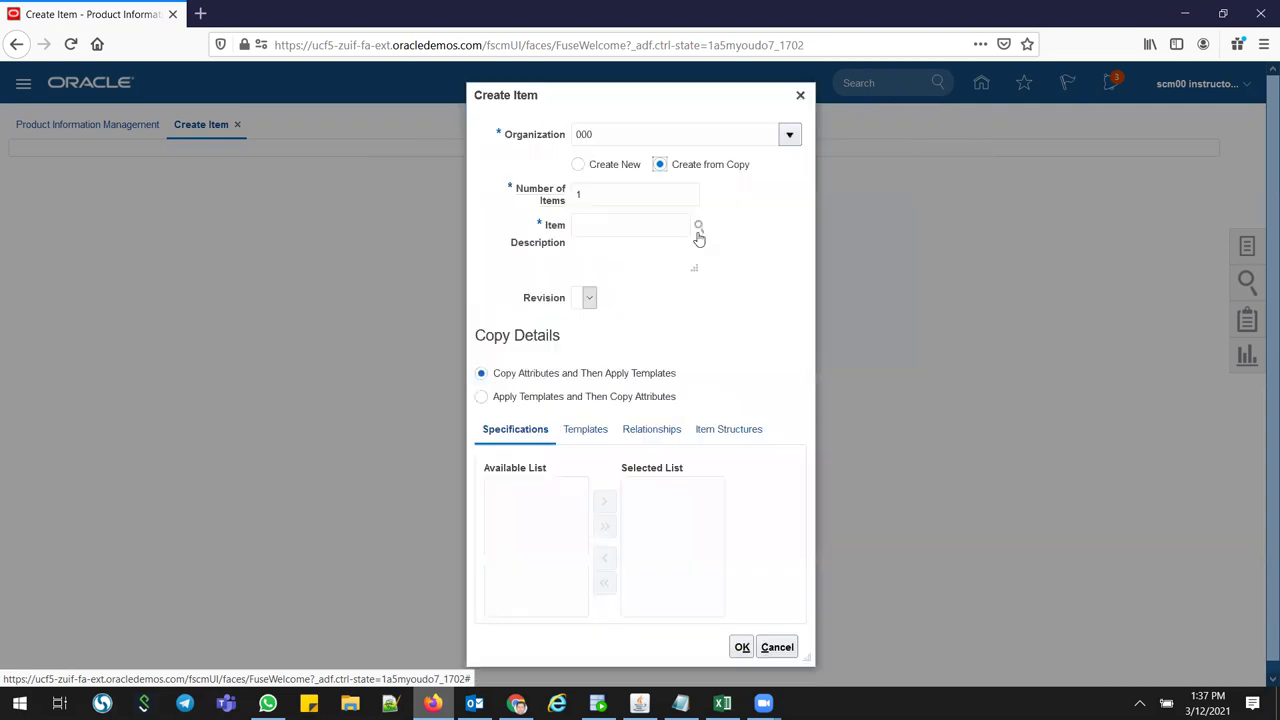
{"action": "left_click", "coordinate": [619, 229]}
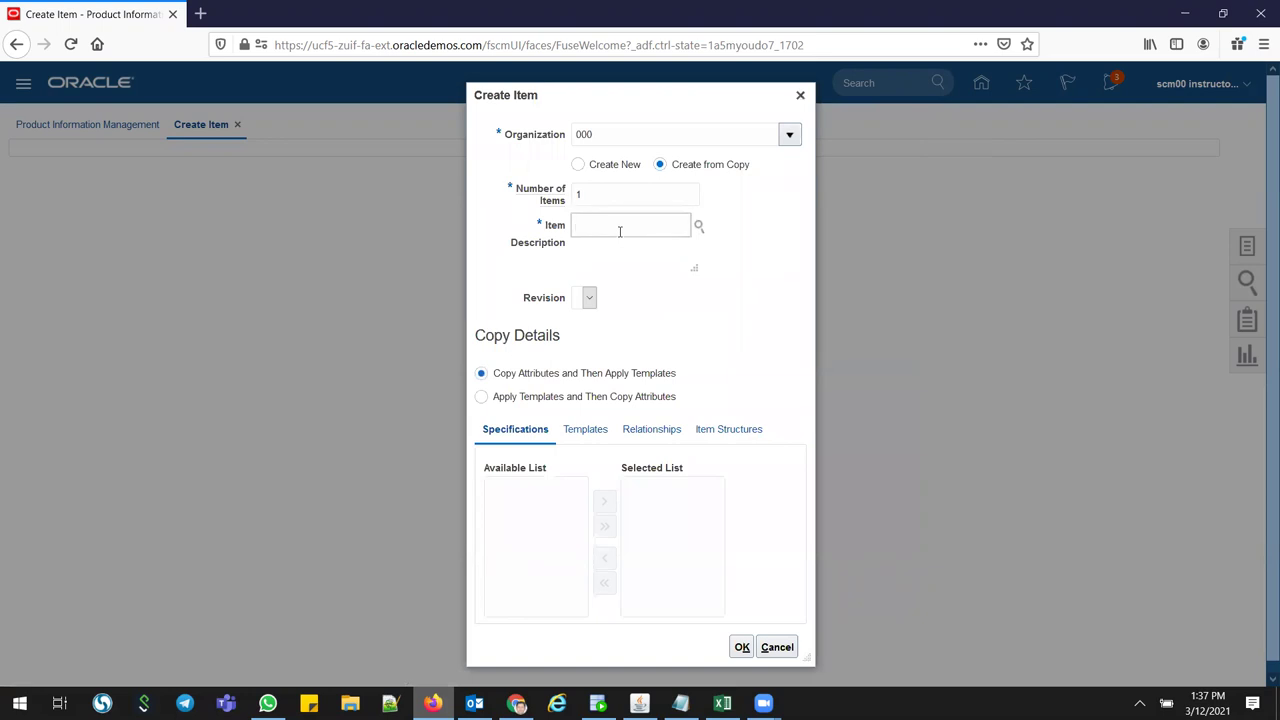
{"action": "type", "text": "HP8001"}
{"action": "key", "text": "Tab"}
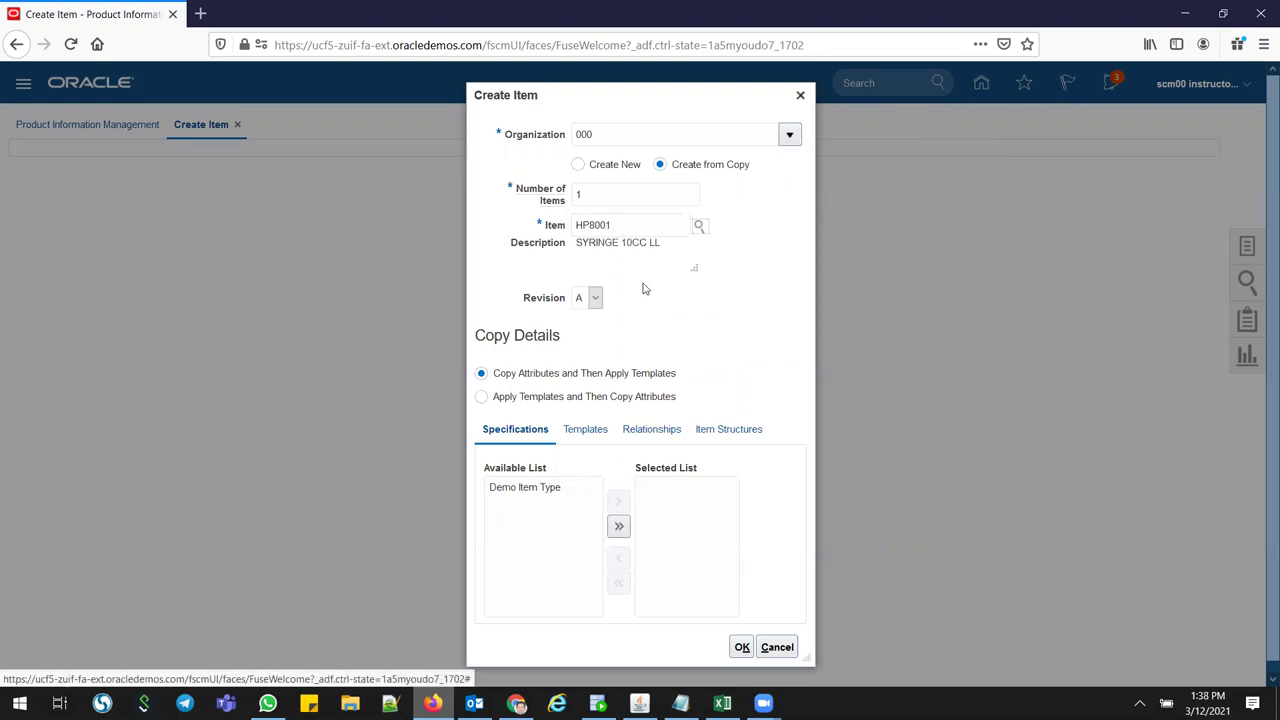
{"action": "left_click", "coordinate": [742, 647]}
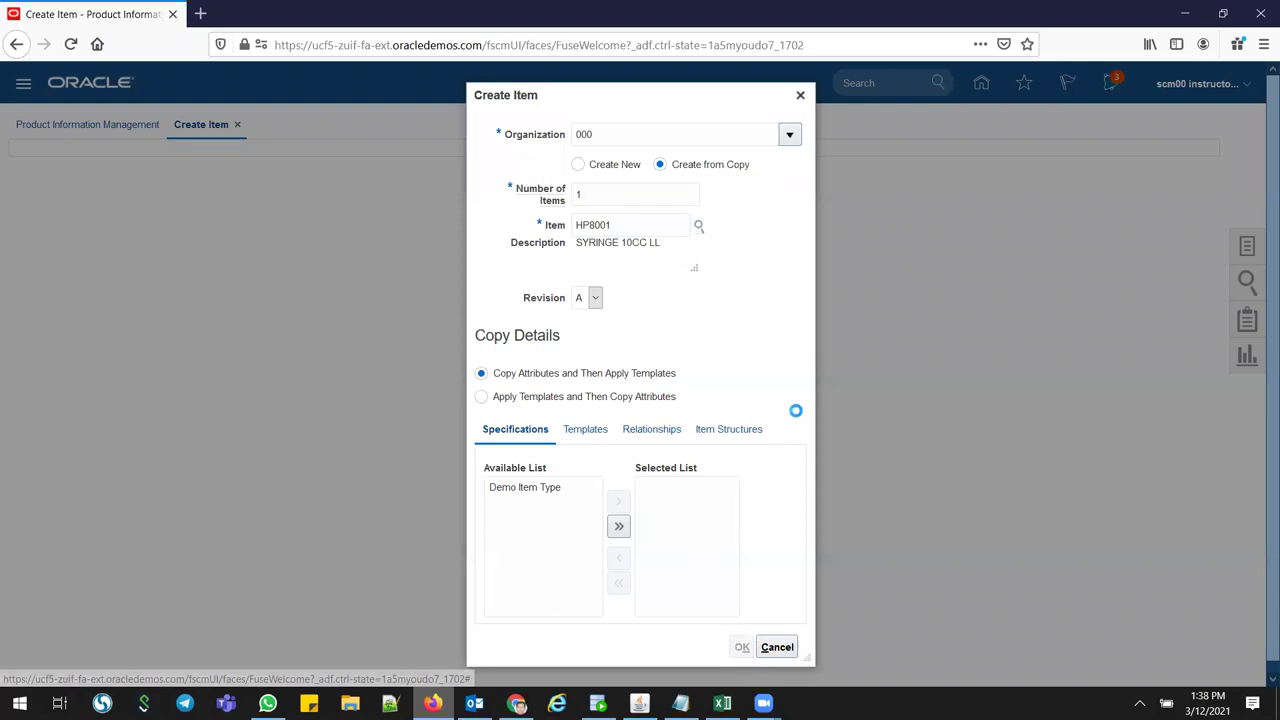
{"action": "left_click", "coordinate": [890, 412]}
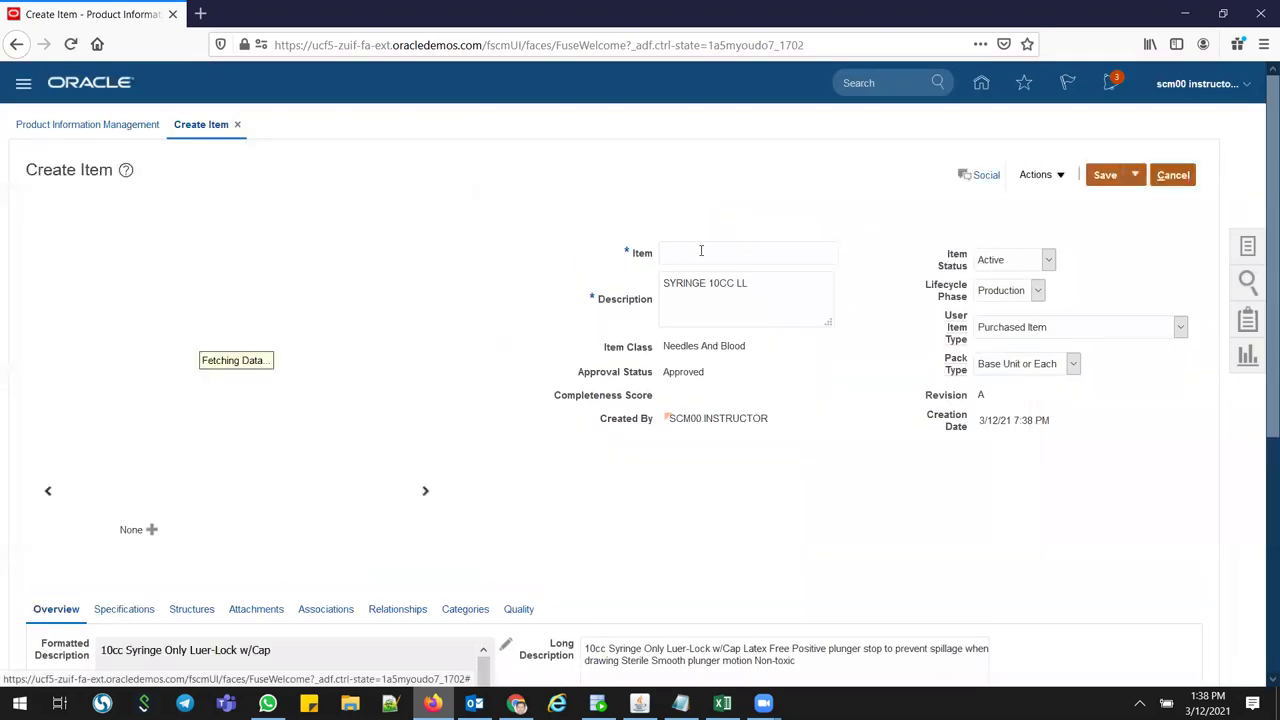
Name the new item s21_VMI_item1.
{"action": "left_click", "coordinate": [701, 252]}
{"action": "type", "text": "s"}
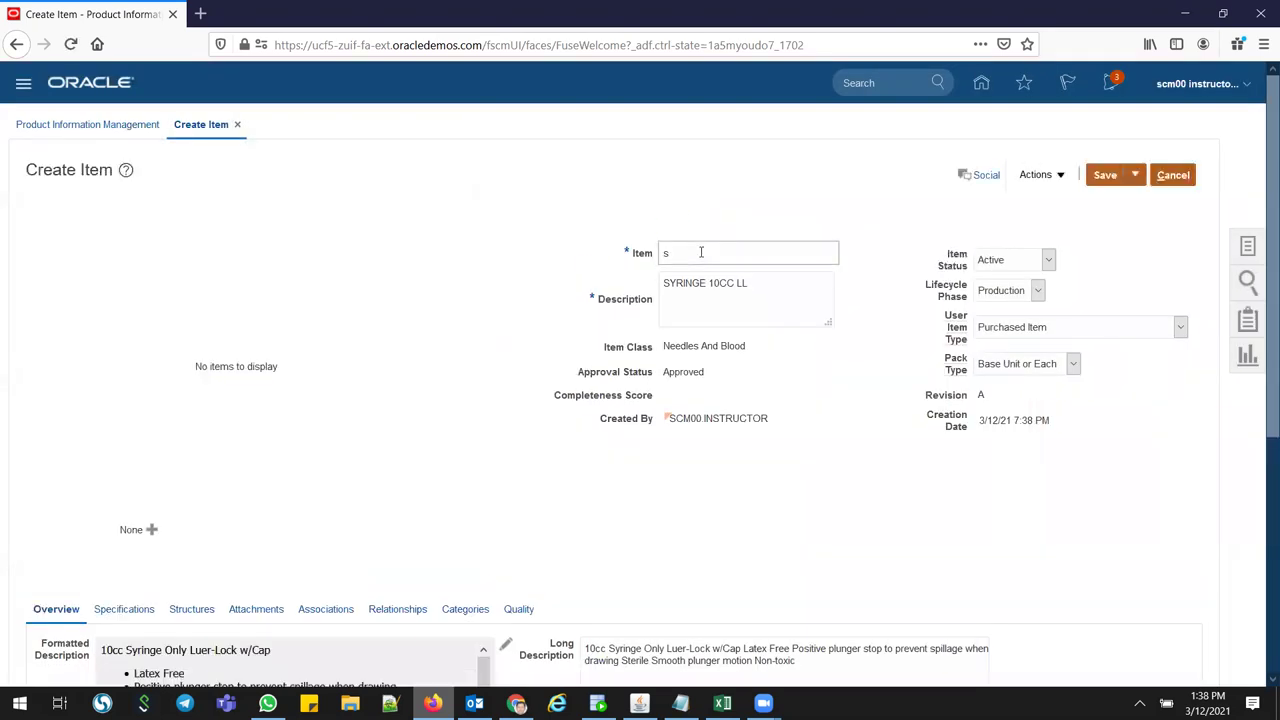
{"action": "type", "text": "21_VMI_item1"}
{"action": "left_click_drag", "start_coordinate": [682, 253], "coordinate": [655, 253]}
{"action": "type", "text": "T"}
{"action": "key", "text": "BackSpace"}
{"action": "type", "text": "S"}
{"action": "key", "text": "BackSpace"}
{"action": "type", "text": "s21"}
Replace the item's description with a copy of its name, s21_VMI_item1.
{"action": "left_click_drag", "start_coordinate": [753, 290], "coordinate": [612, 276]}
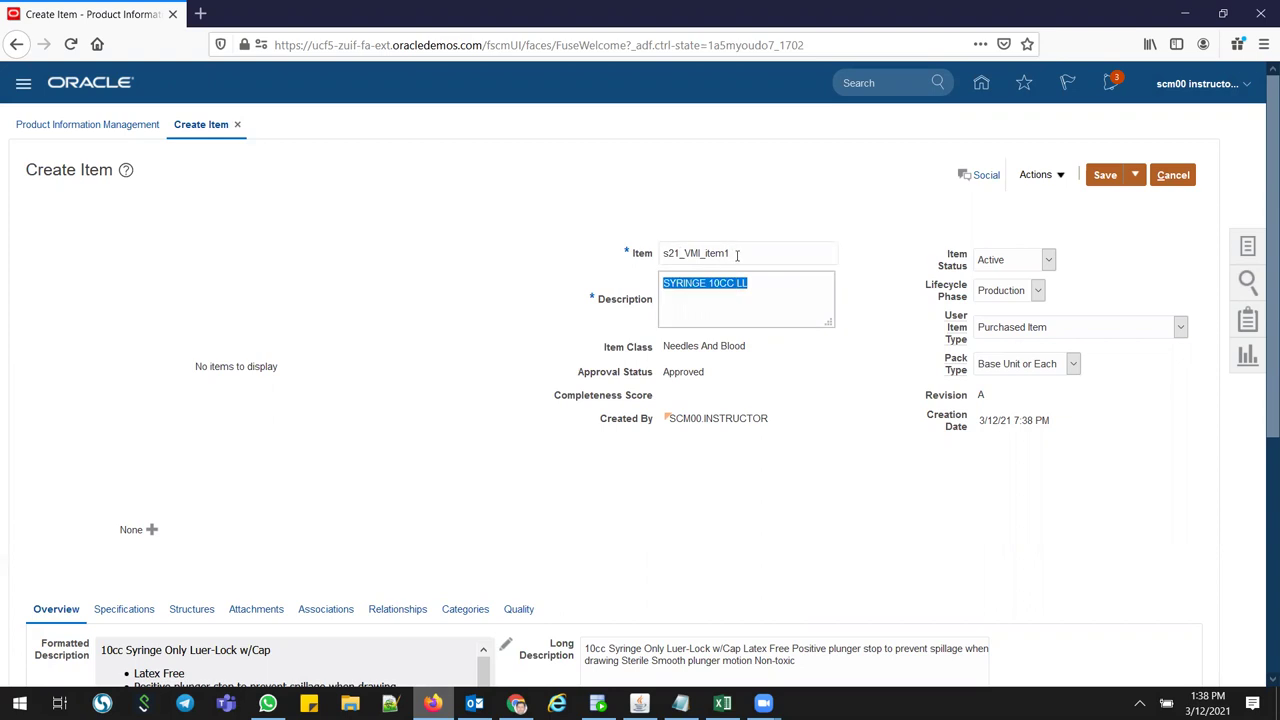
{"action": "left_click_drag", "start_coordinate": [737, 252], "coordinate": [562, 232]}
{"action": "left_click_drag", "start_coordinate": [800, 283], "coordinate": [660, 285]}
{"action": "key", "text": "ctrl+v"}
Change both the item name and the description to s21_VMI_item2.
{"action": "left_click", "coordinate": [768, 254]}
{"action": "key", "text": "BackSpace"}
{"action": "type", "text": "2"}
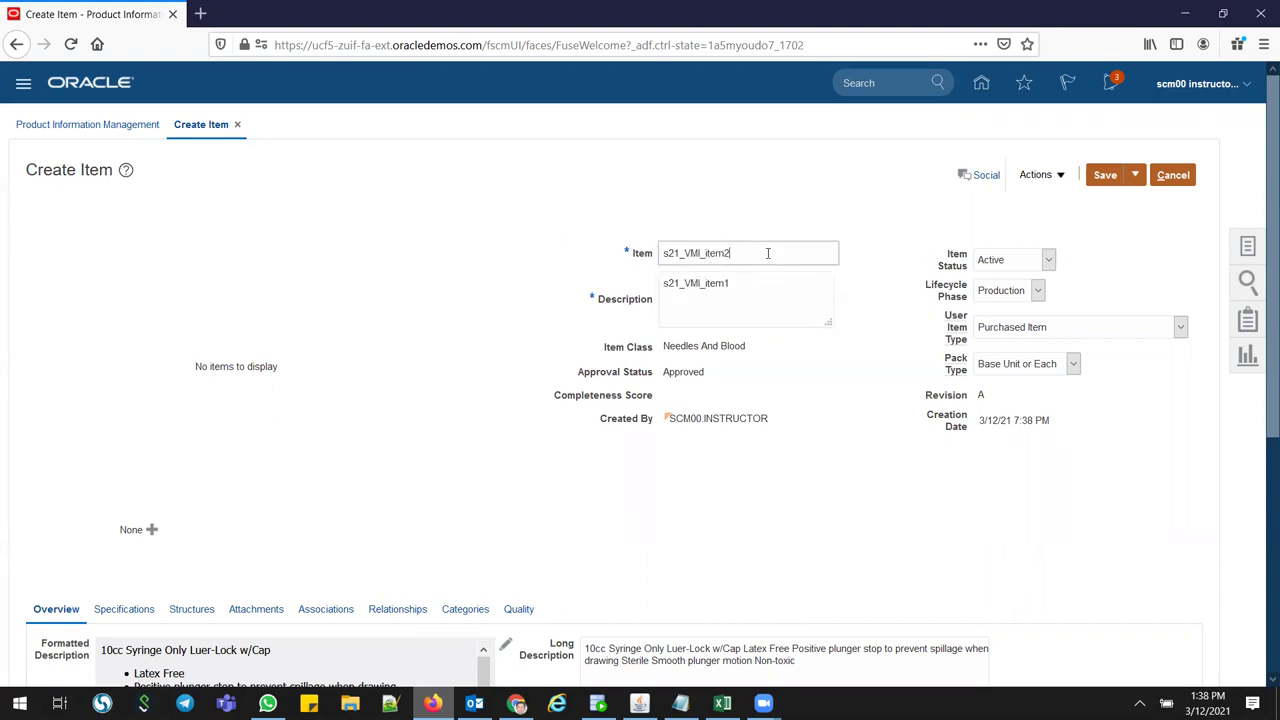
{"action": "left_click", "coordinate": [758, 288]}
{"action": "key", "text": "BackSpace"}
{"action": "type", "text": "2"}
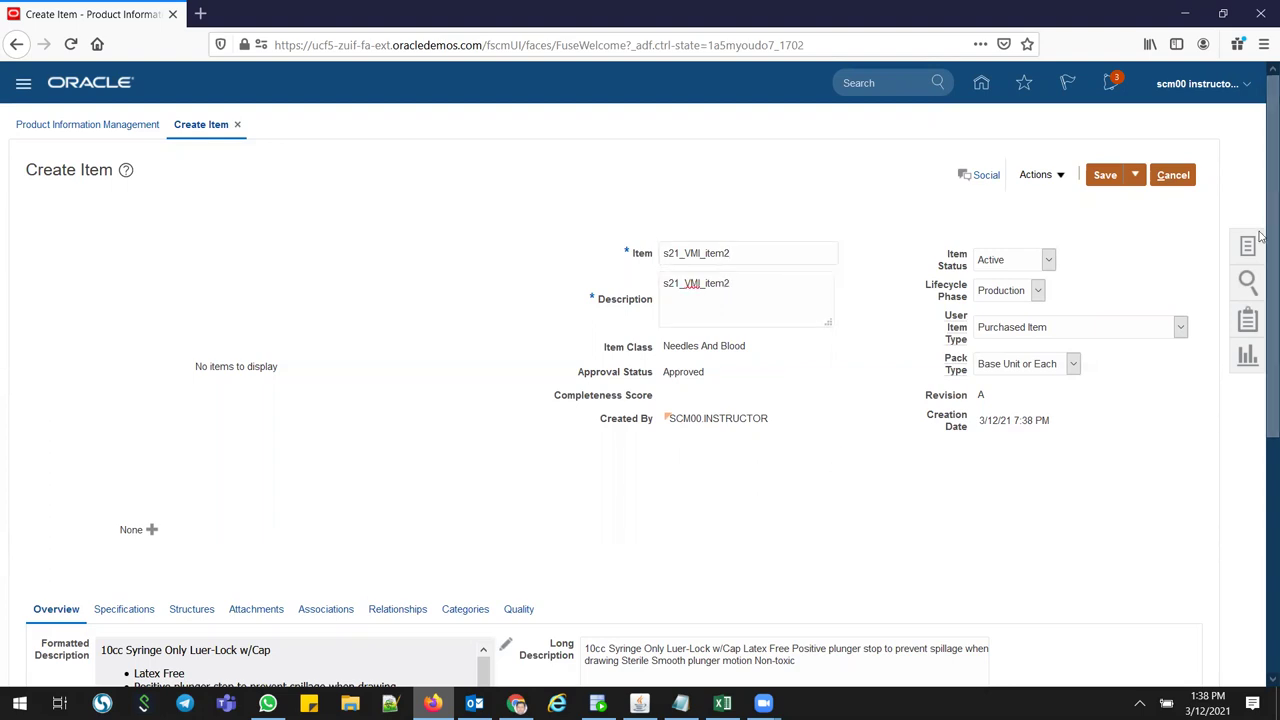
Set the Inventory Planning Method to Supplier managed in the item's planning specifications.
{"action": "scroll", "coordinate": [1261, 447], "scroll_direction": "down", "scroll_amount": 4}
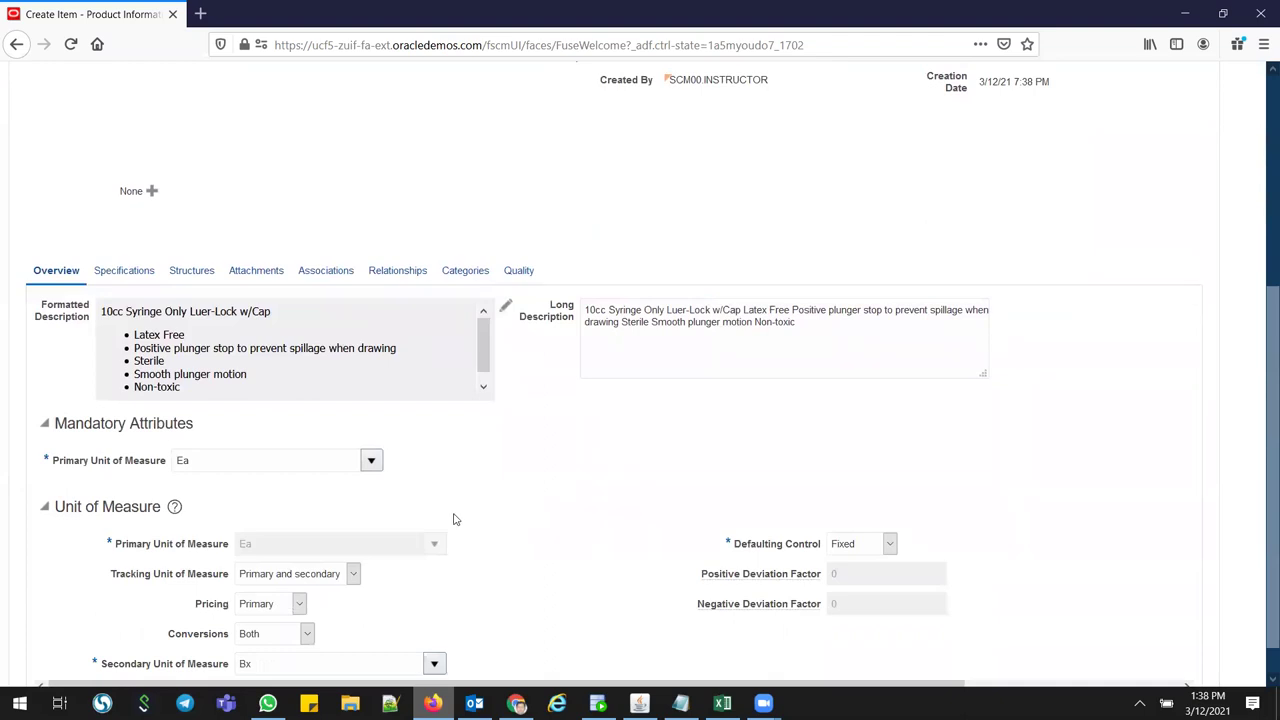
{"action": "left_click", "coordinate": [136, 274]}
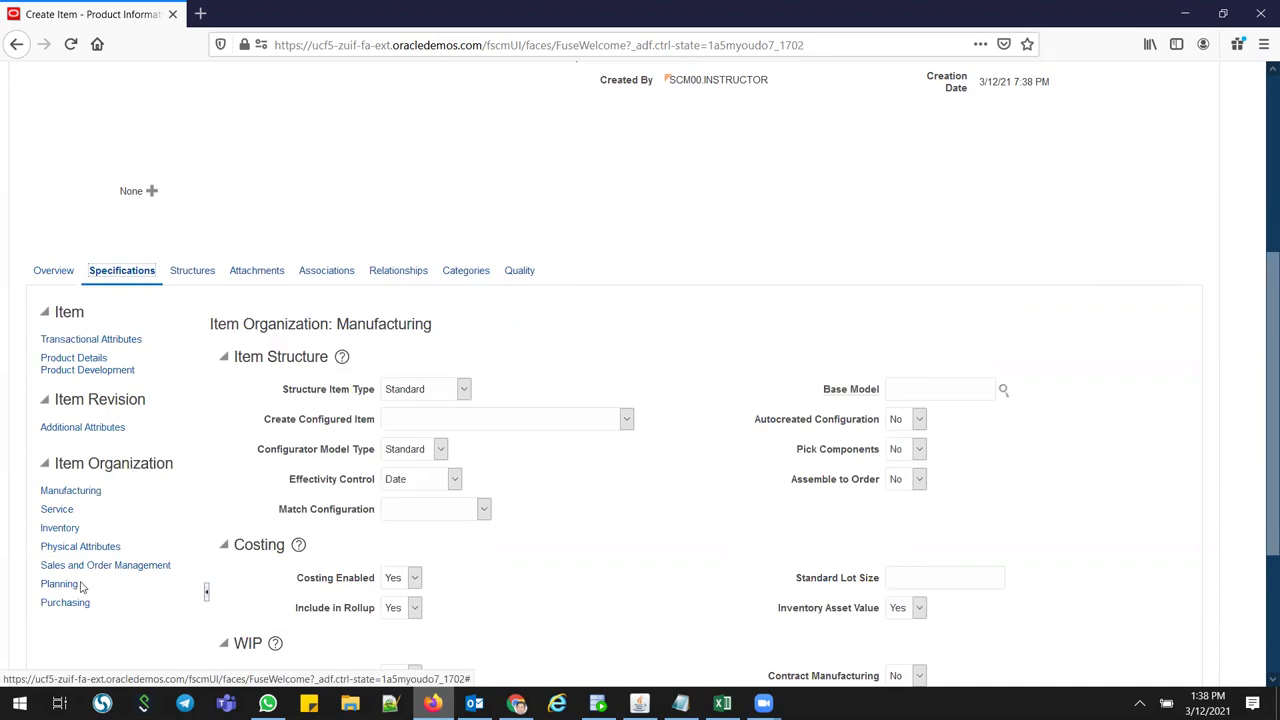
{"action": "left_click", "coordinate": [62, 583]}
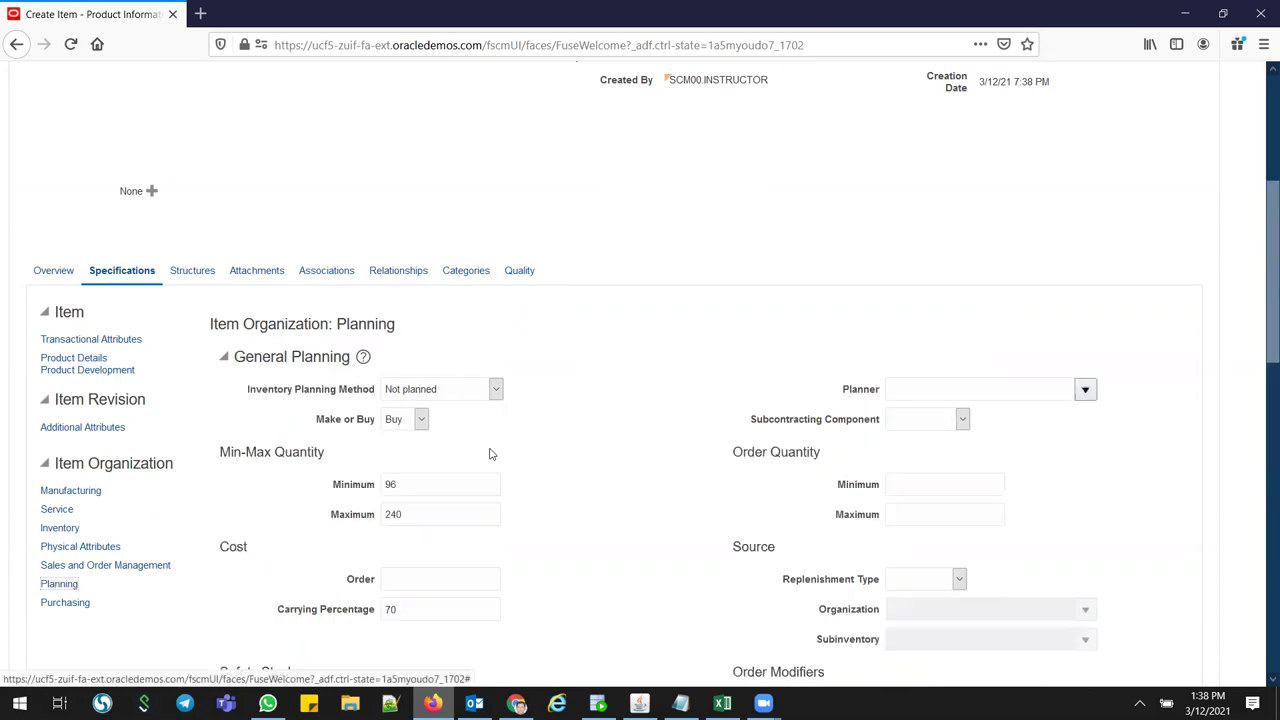
{"action": "left_click", "coordinate": [422, 389]}
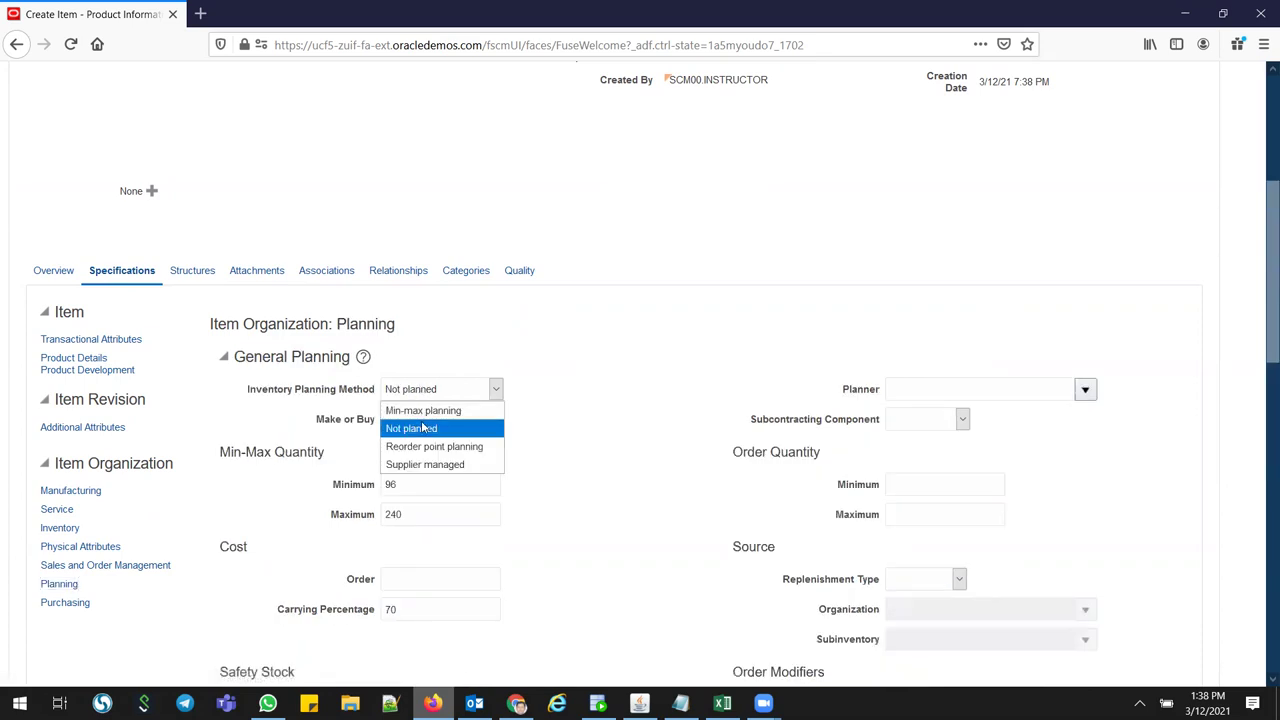
{"action": "left_click", "coordinate": [424, 465]}
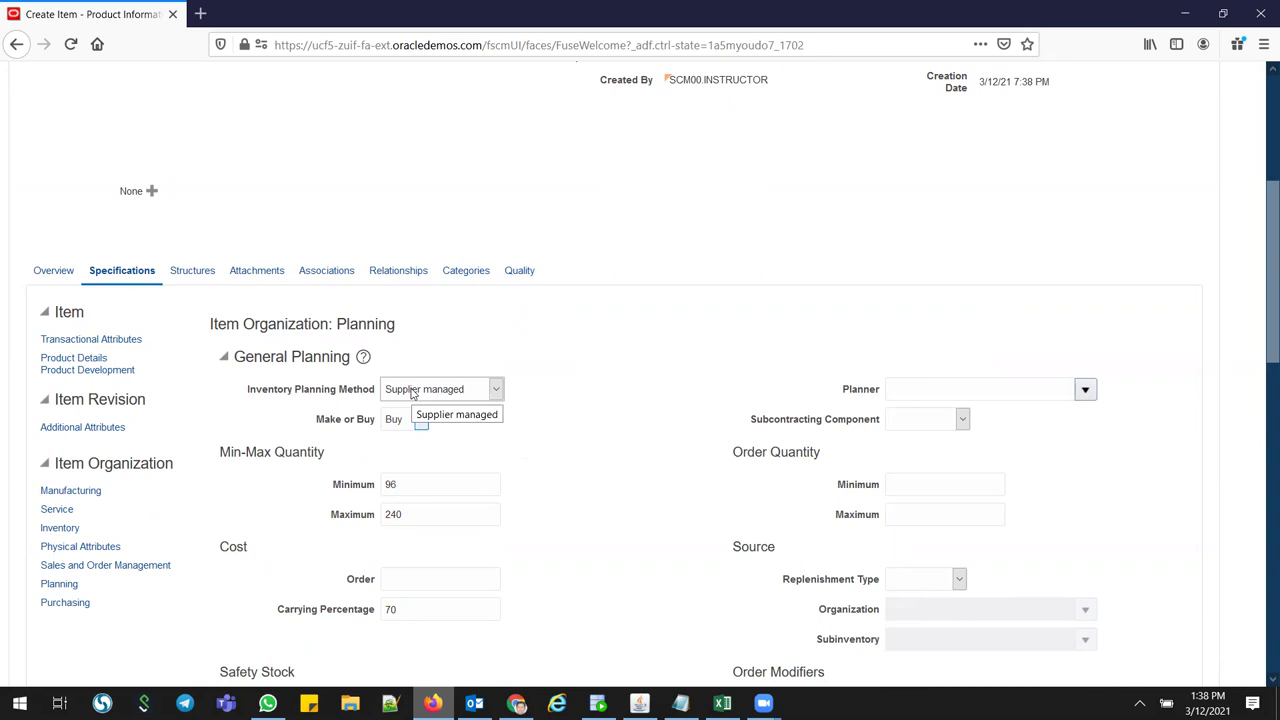
{"action": "left_click", "coordinate": [412, 390]}
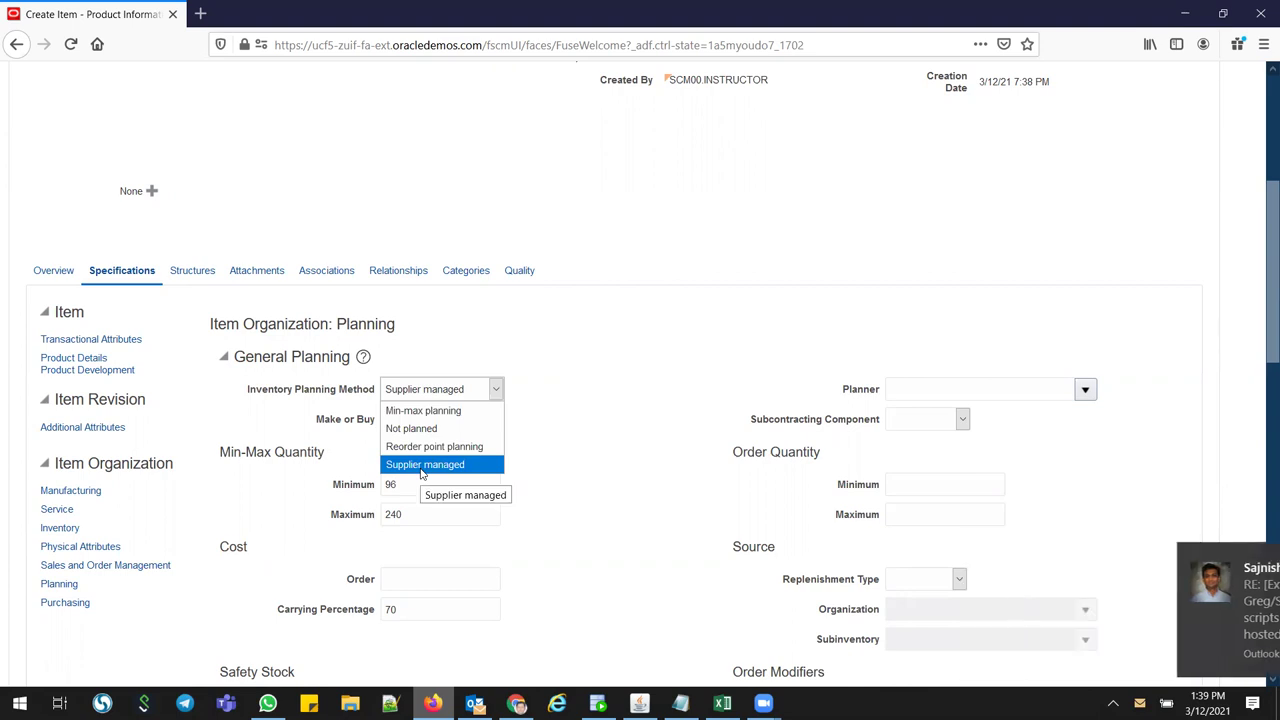
{"action": "left_click", "coordinate": [421, 464]}
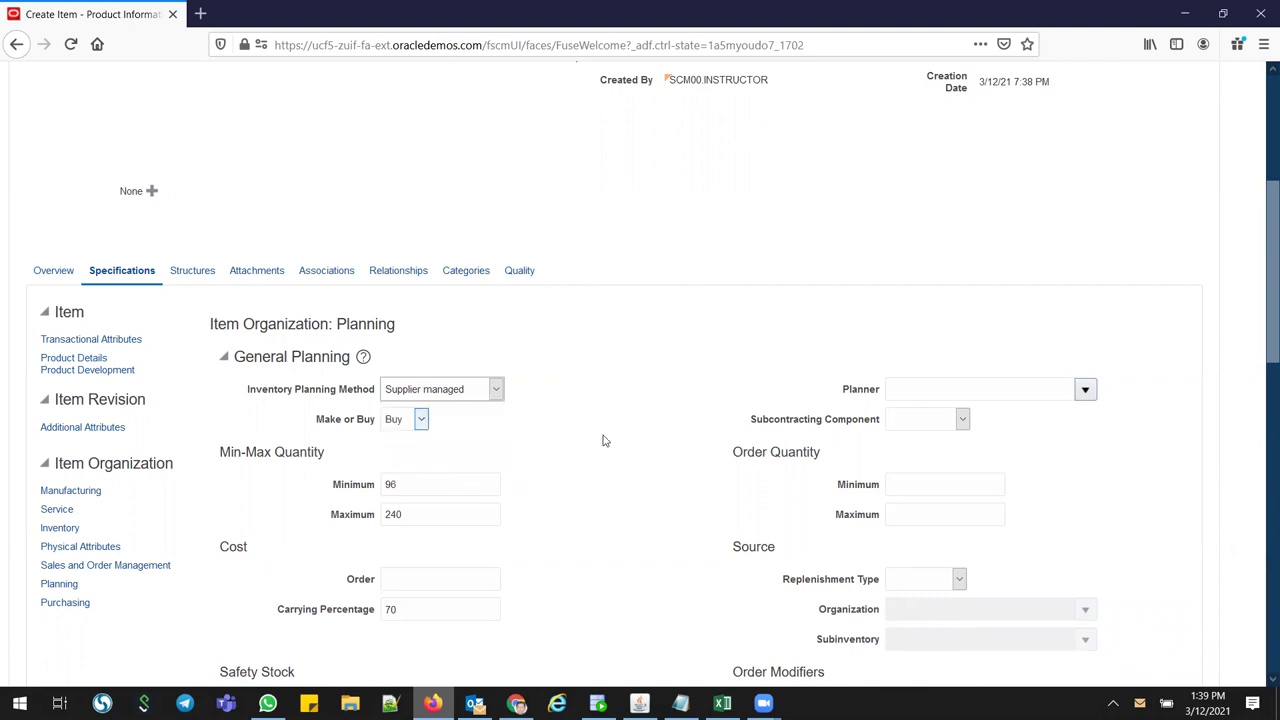
Save the new item s21_VMI_item2.
{"action": "left_click_drag", "start_coordinate": [828, 454], "coordinate": [394, 508]}
{"action": "left_click", "coordinate": [428, 500]}
{"action": "left_click_drag", "start_coordinate": [1264, 300], "coordinate": [1264, 121]}
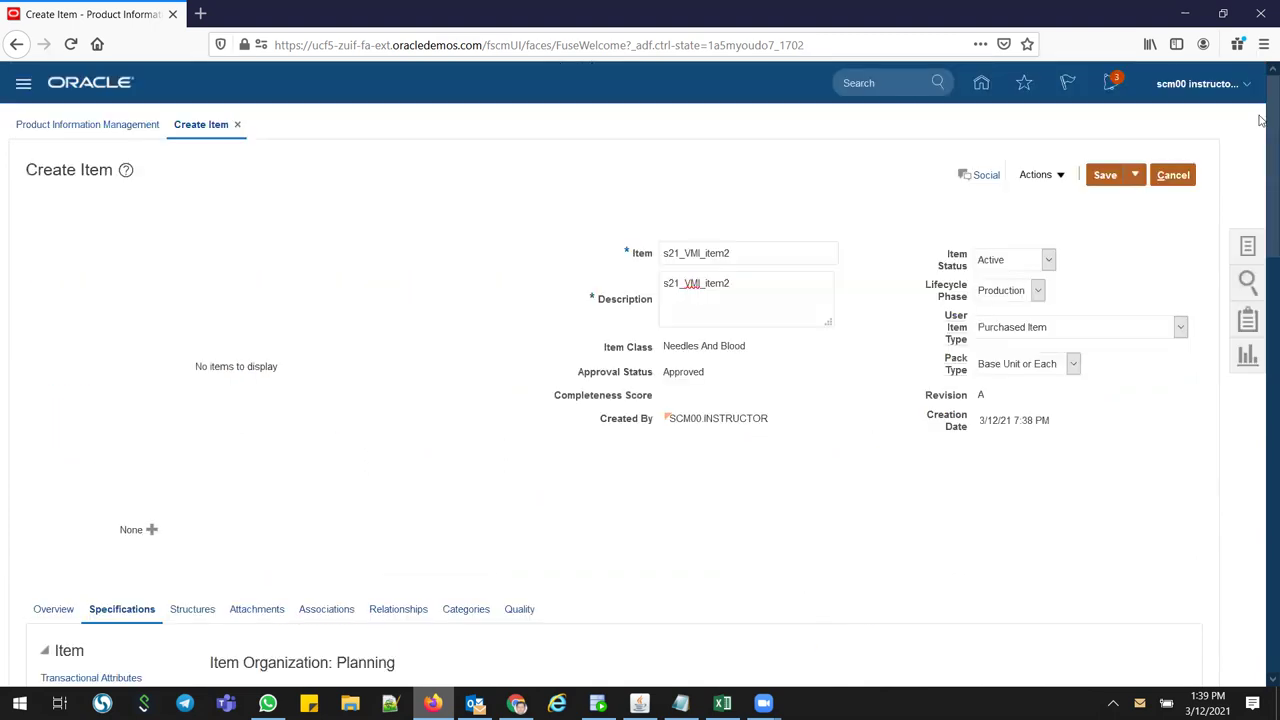
{"action": "left_click", "coordinate": [1105, 176]}
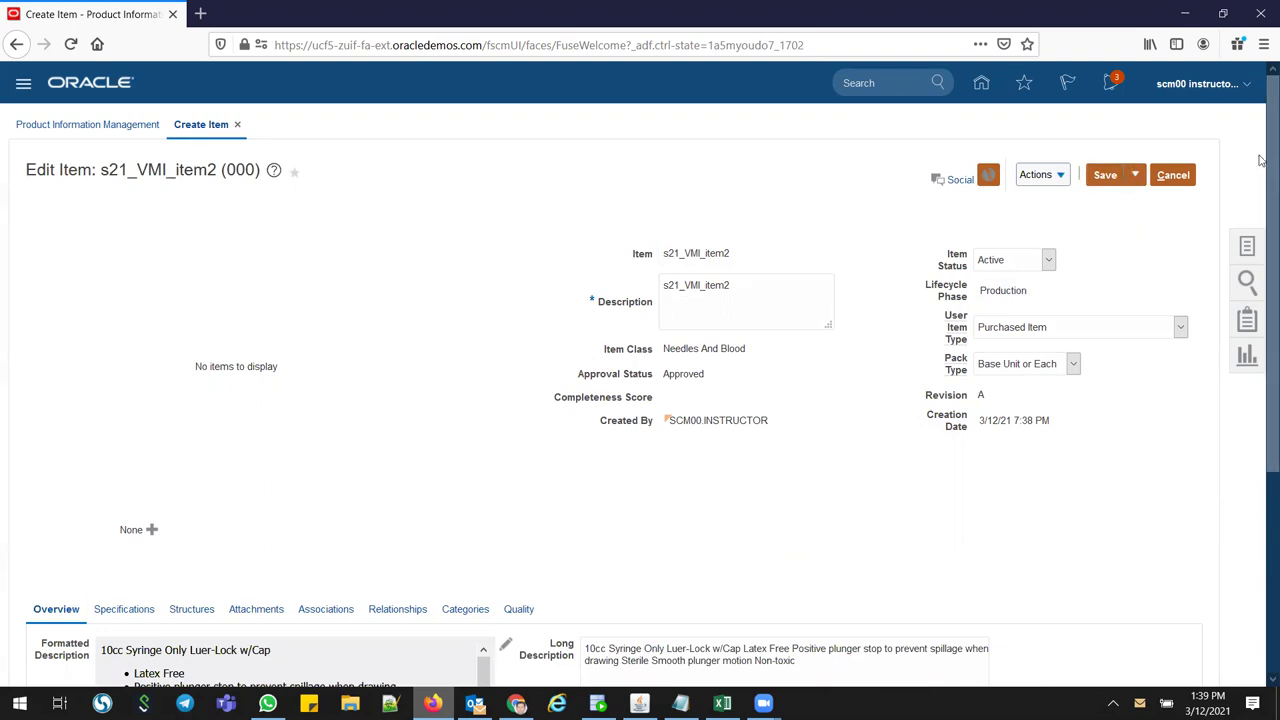
Associate the item with organization HC01, Wondercare General Hospital.
{"action": "scroll", "coordinate": [1260, 215], "scroll_direction": "down", "scroll_amount": 2}
{"action": "scroll", "coordinate": [1260, 215], "scroll_direction": "down", "scroll_amount": 3}
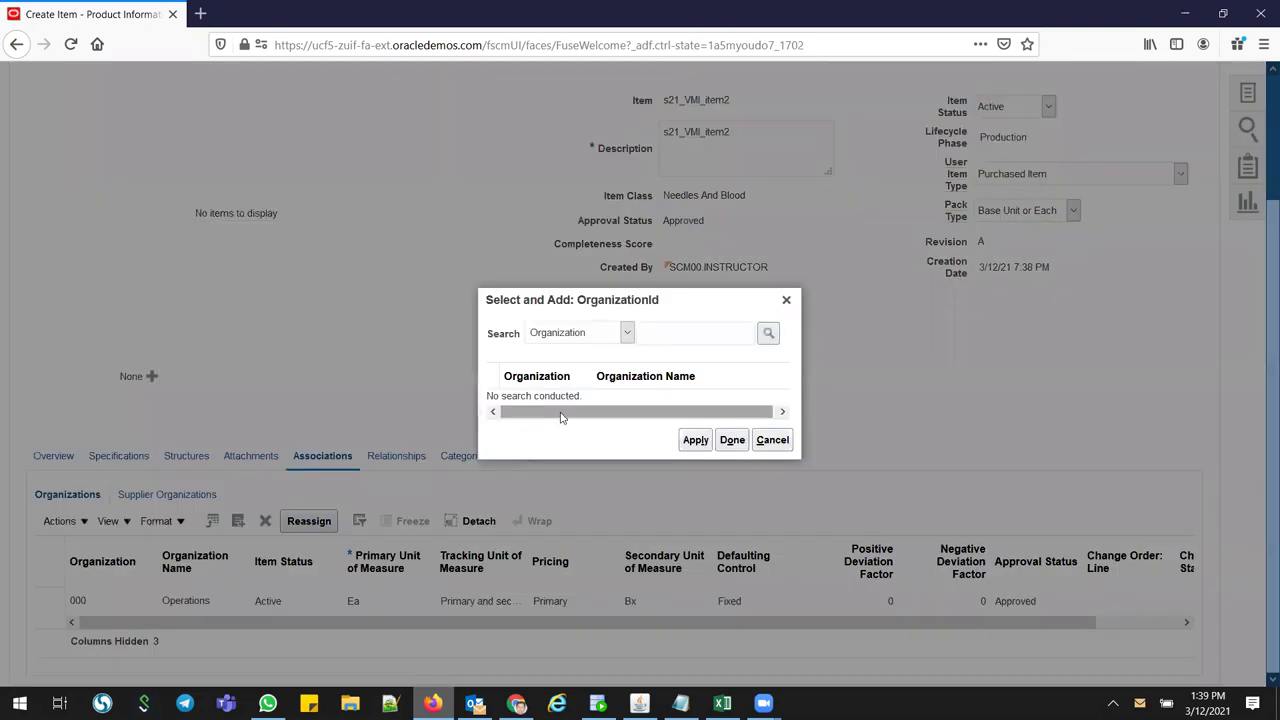
{"action": "left_click", "coordinate": [668, 333]}
{"action": "type", "text": "HC01"}
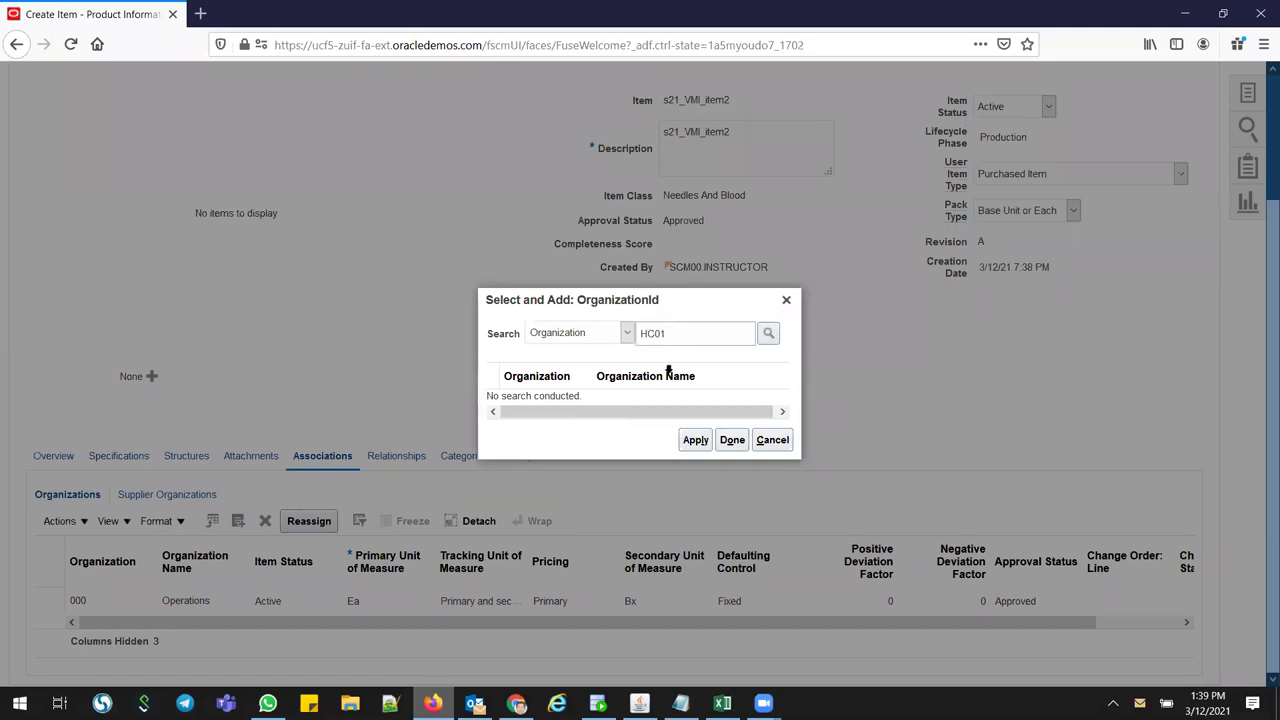
{"action": "key", "text": "Return"}
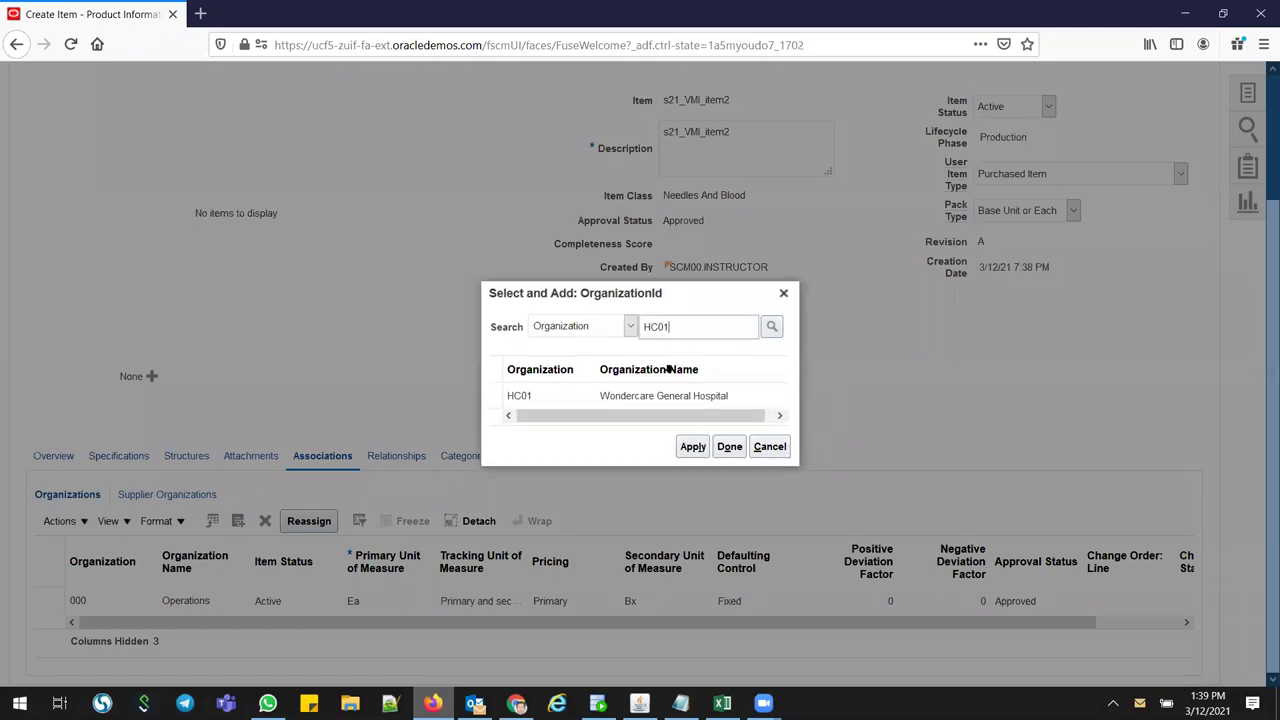
{"action": "left_click", "coordinate": [563, 395]}
{"action": "left_click", "coordinate": [697, 450]}
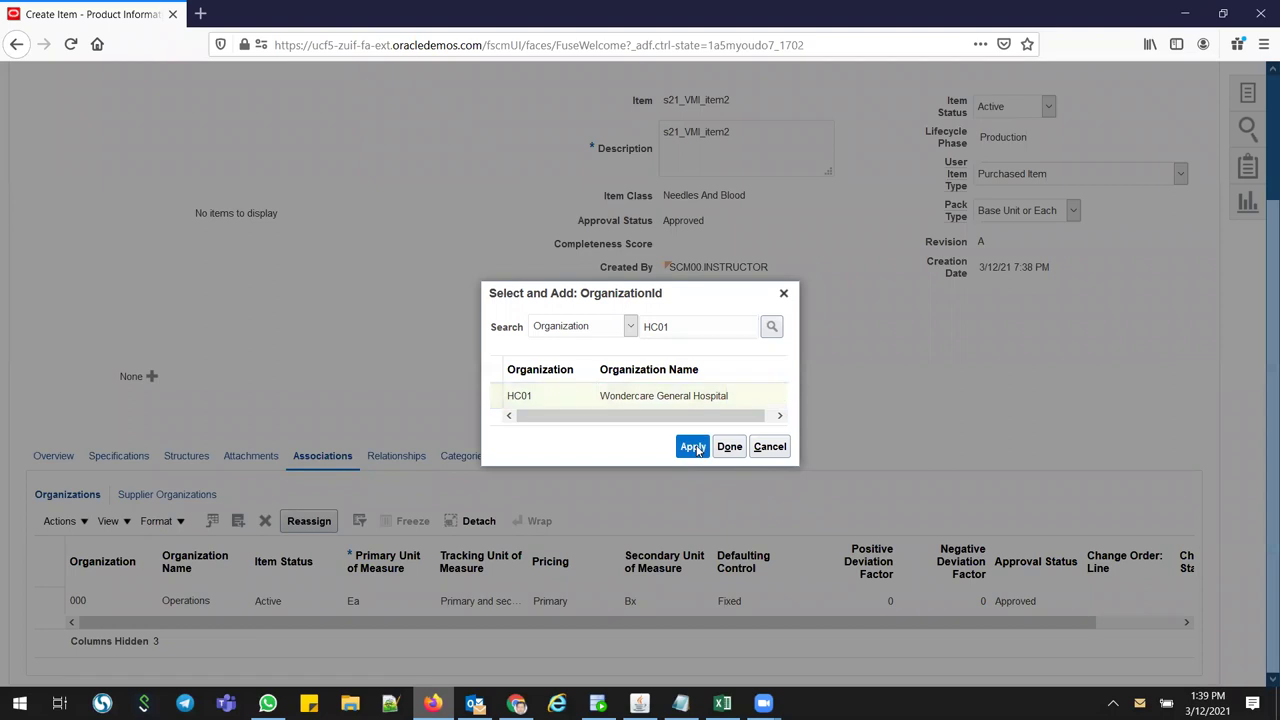
{"action": "left_click", "coordinate": [729, 447]}
Save the item with its new organization association and close it.
{"action": "scroll", "coordinate": [1138, 110], "scroll_direction": "down", "scroll_amount": 1}
{"action": "scroll", "coordinate": [1138, 110], "scroll_direction": "up", "scroll_amount": 3}
{"action": "left_click", "coordinate": [1105, 175]}
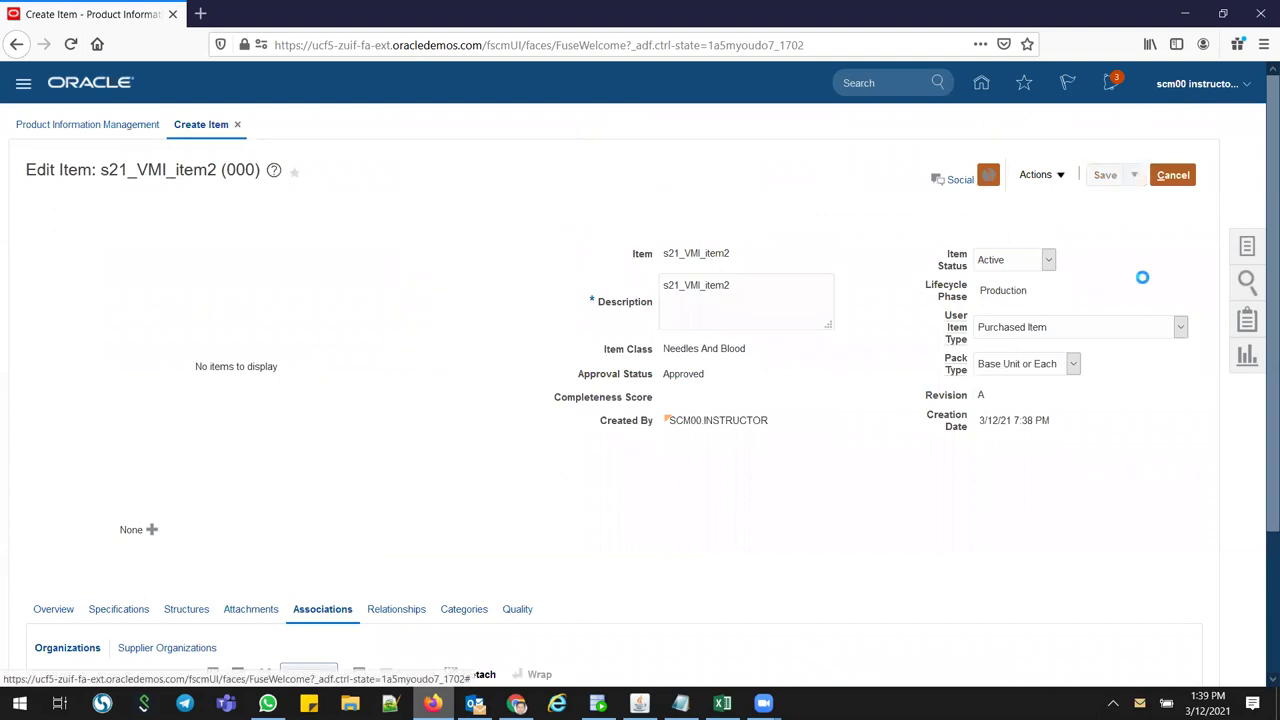
{"action": "left_click", "coordinate": [1135, 178]}
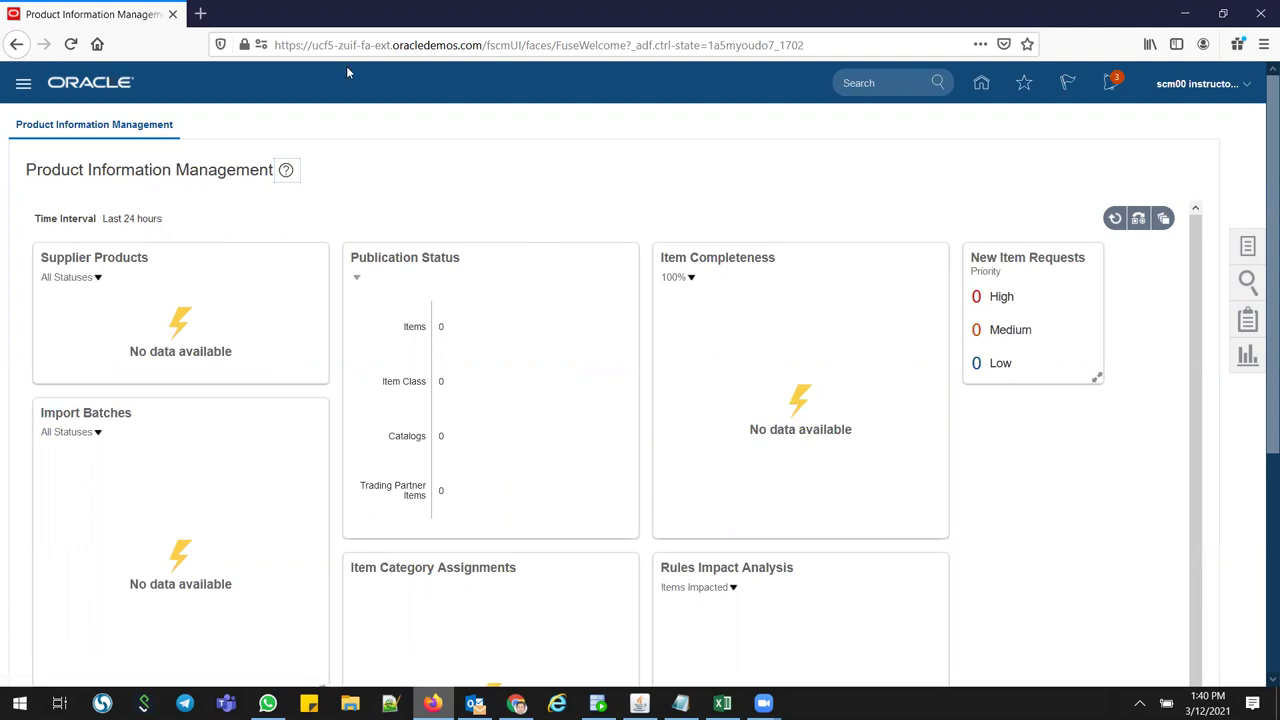
Return to the home page and open Scheduled Processes from the Tools group.
{"action": "left_click", "coordinate": [981, 88]}
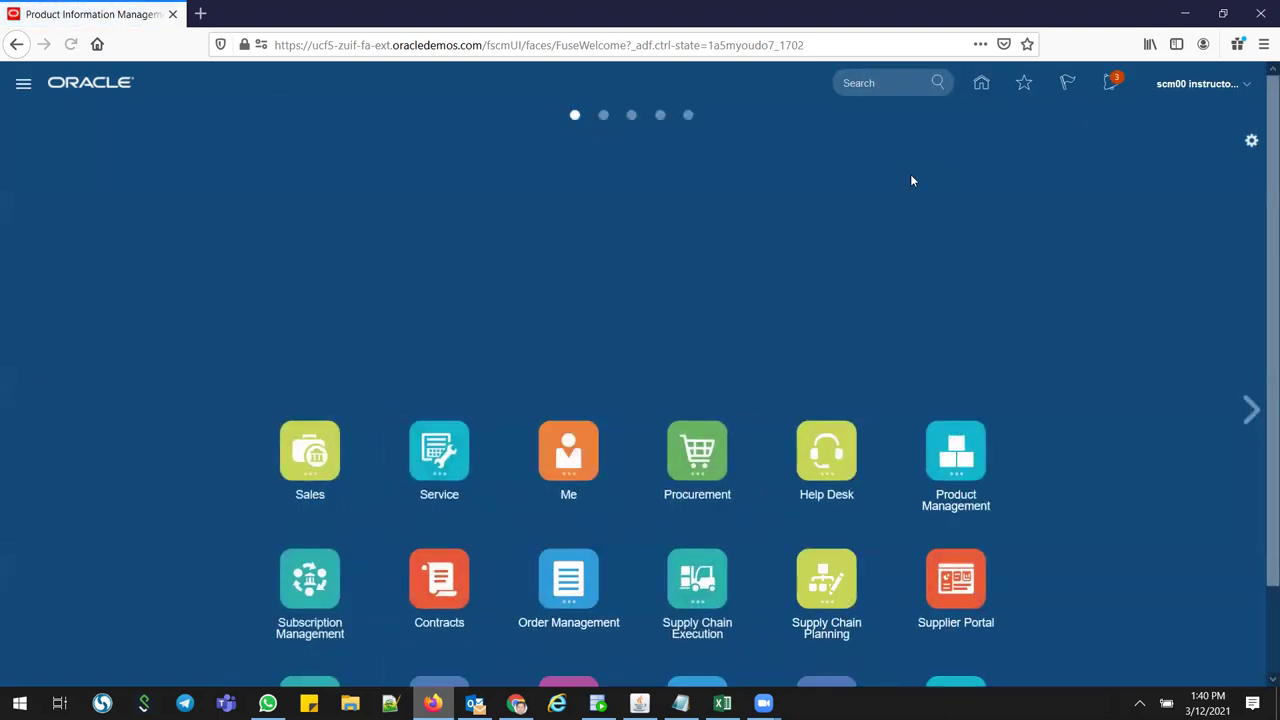
{"action": "scroll", "coordinate": [1000, 596], "scroll_direction": "down", "scroll_amount": 2}
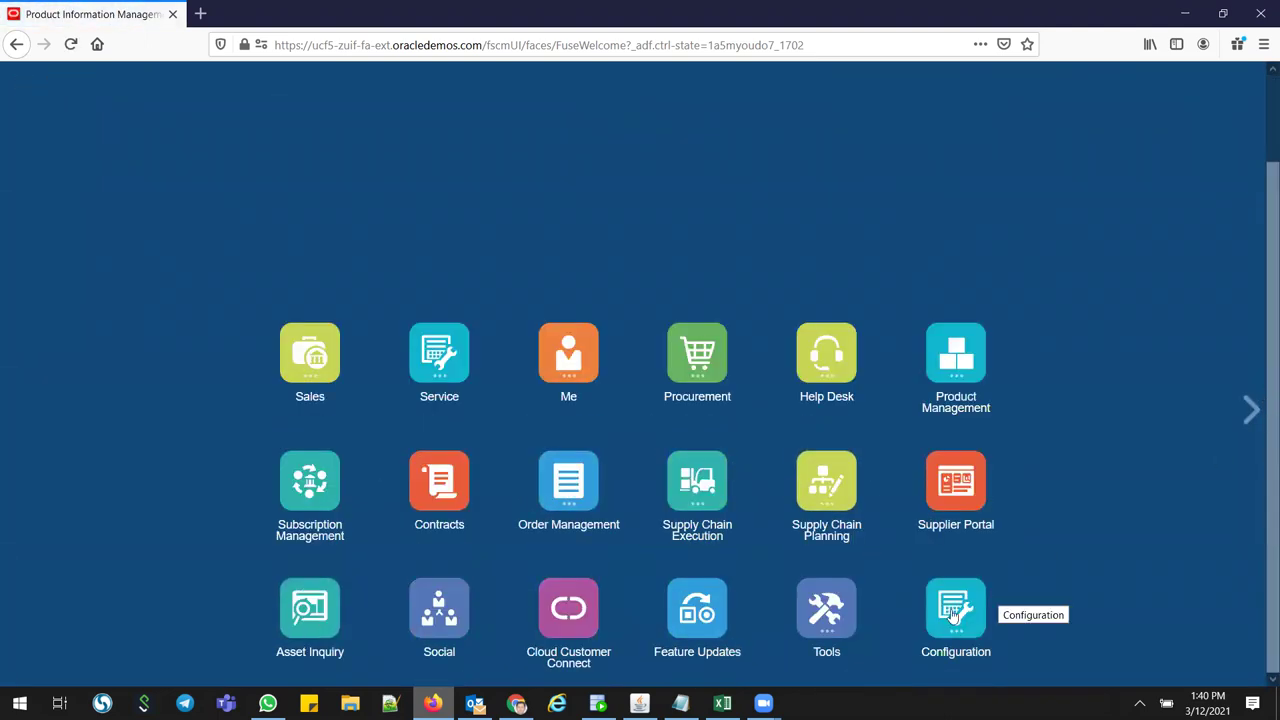
{"action": "left_click", "coordinate": [826, 615]}
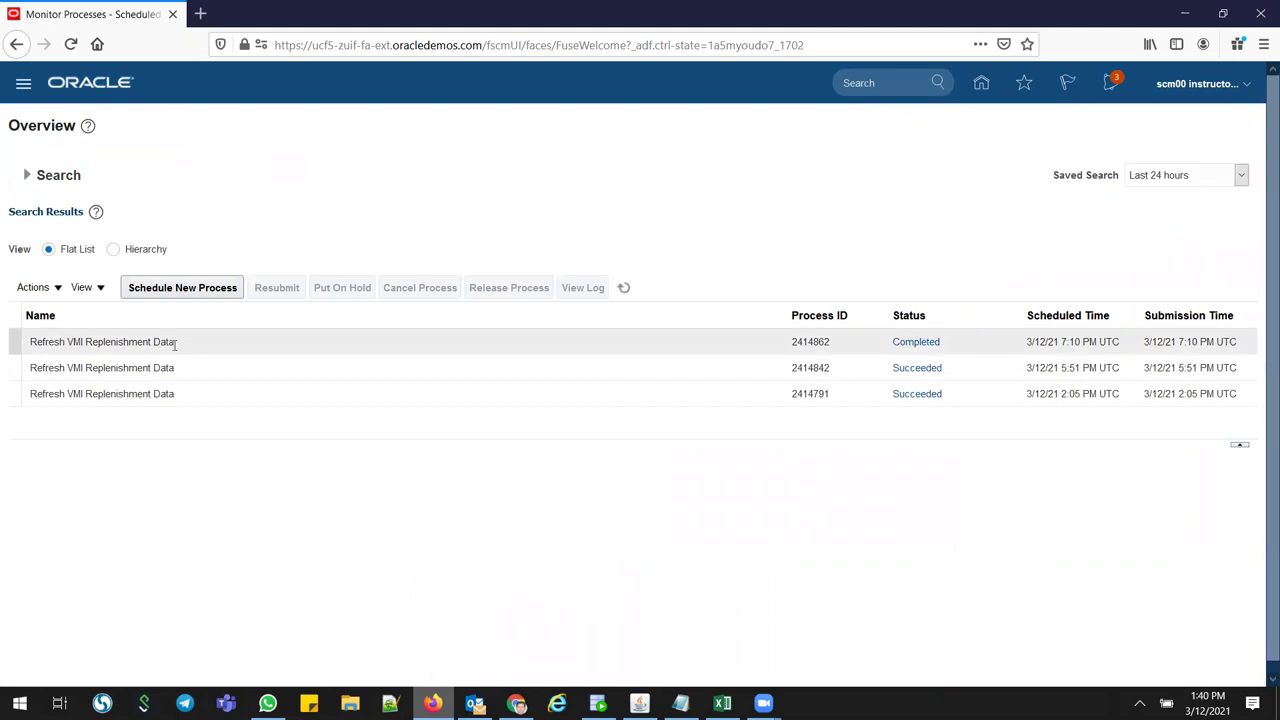
Resubmit the most recent Refresh VMI Replenishment Data process and refresh the list to monitor its status.
{"action": "left_click", "coordinate": [178, 290]}
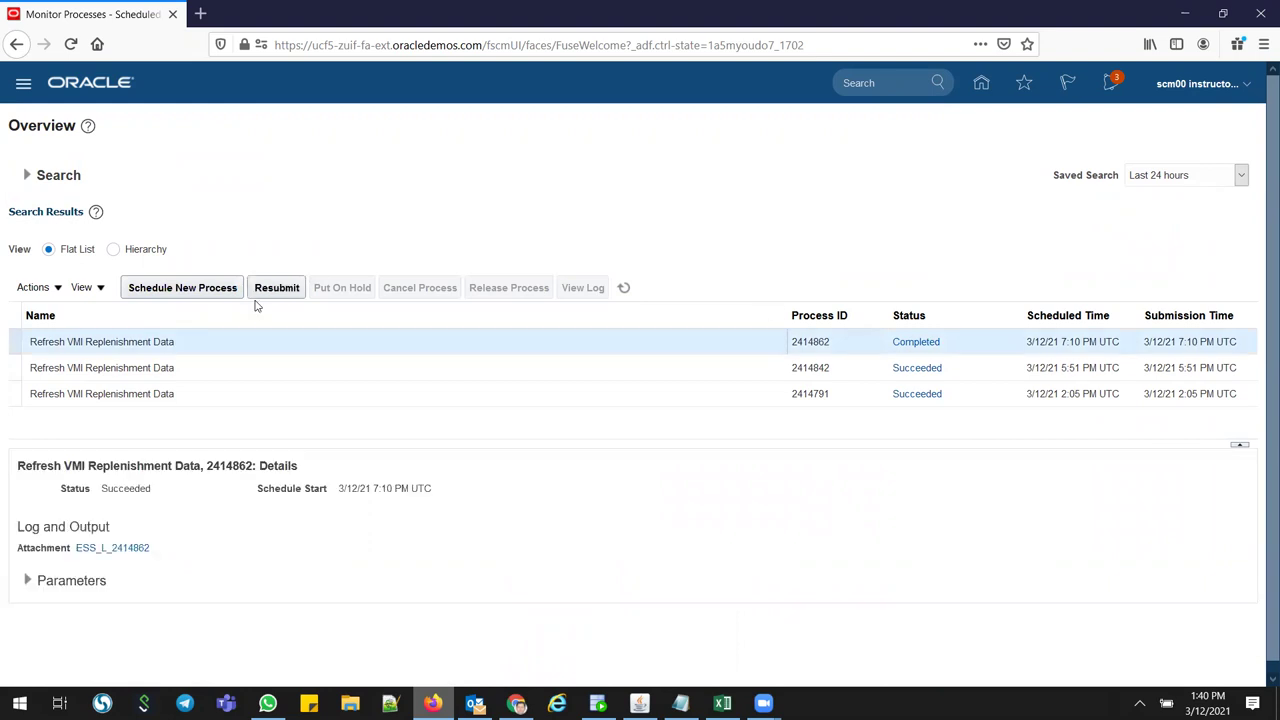
{"action": "left_click", "coordinate": [268, 289]}
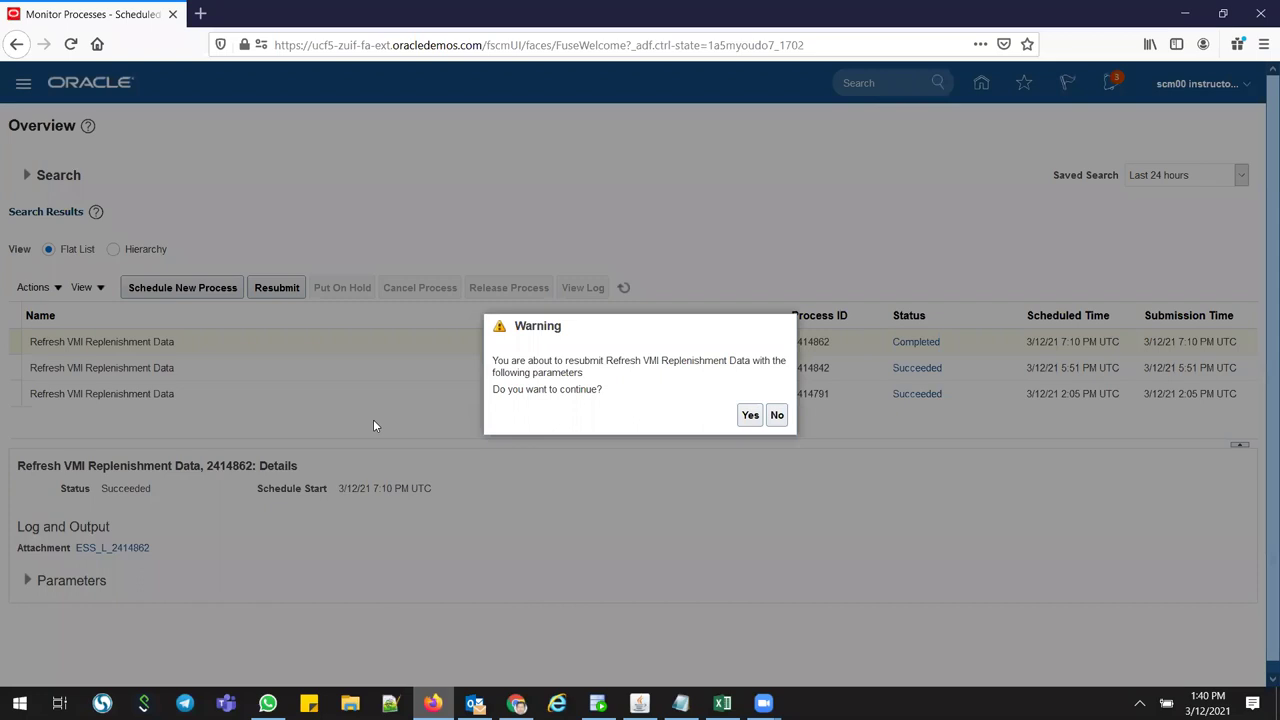
{"action": "left_click", "coordinate": [750, 415]}
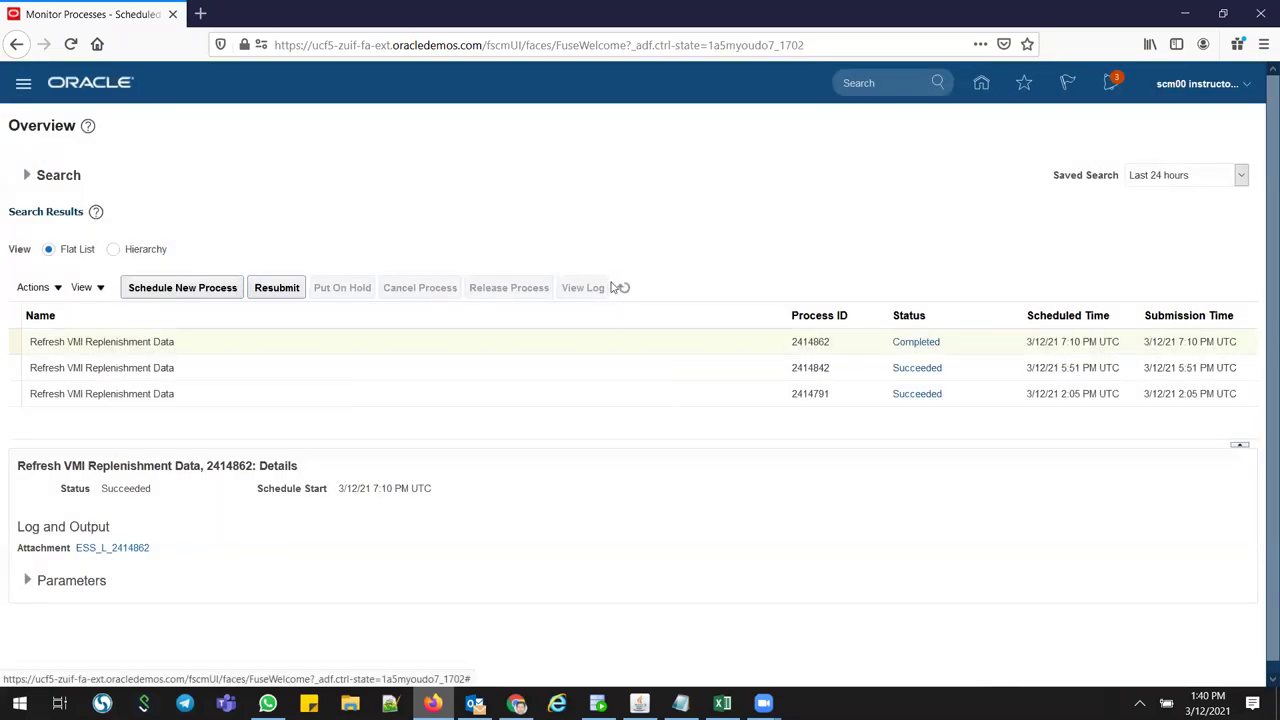
{"action": "left_click", "coordinate": [623, 287]}
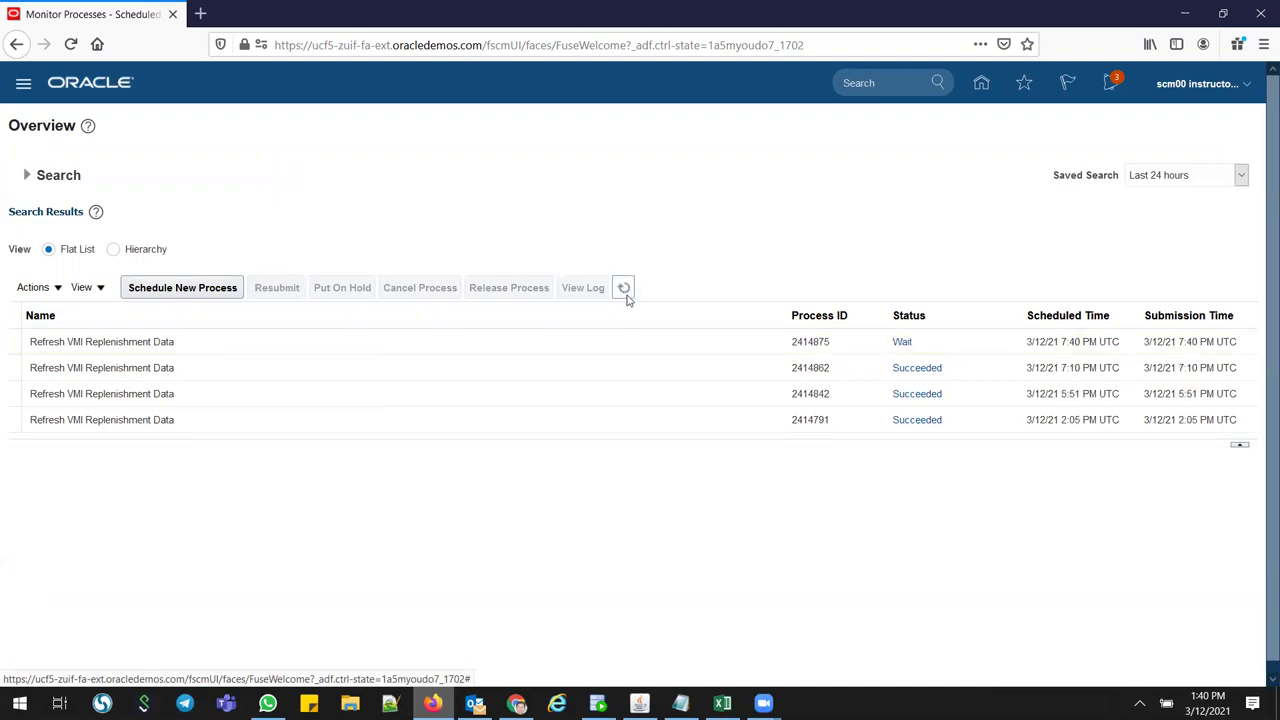
{"action": "left_click", "coordinate": [626, 289]}
{"action": "left_click", "coordinate": [624, 289]}
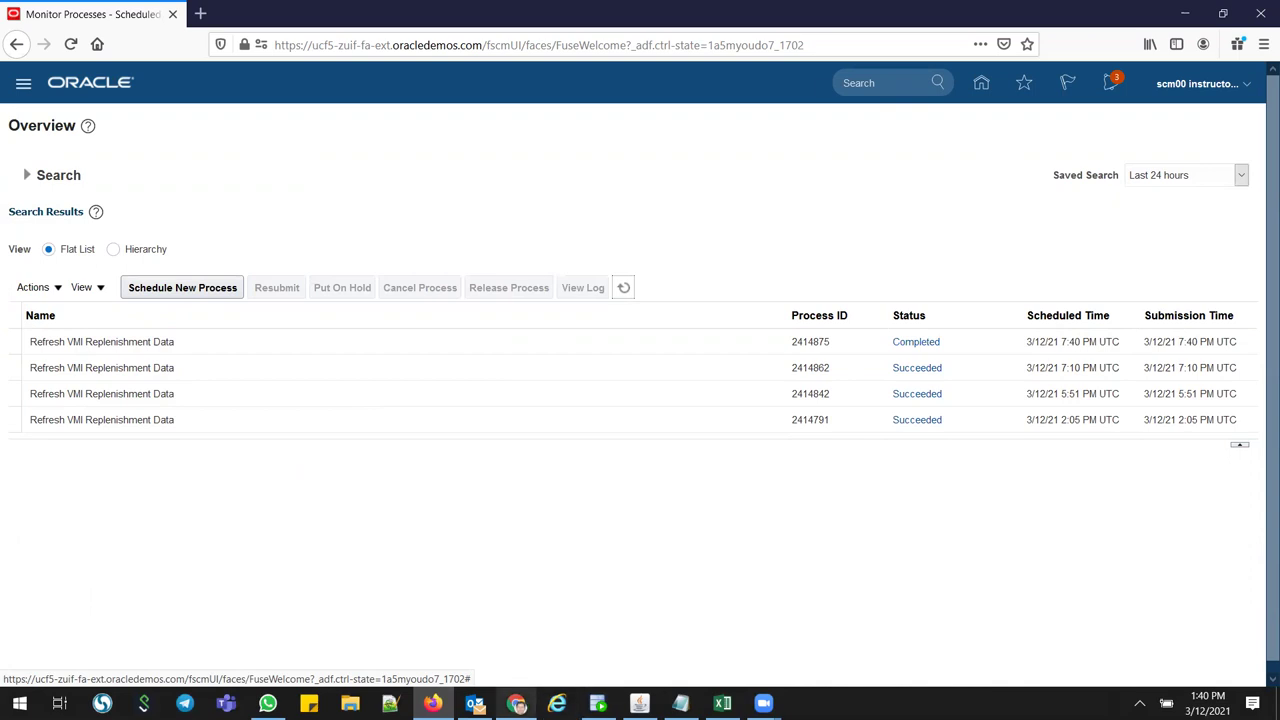
Switch to the supplier's Chrome session and review the vendor-managed items under Manage Inventory in the Supplier Portal.
{"action": "left_click", "coordinate": [516, 703]}
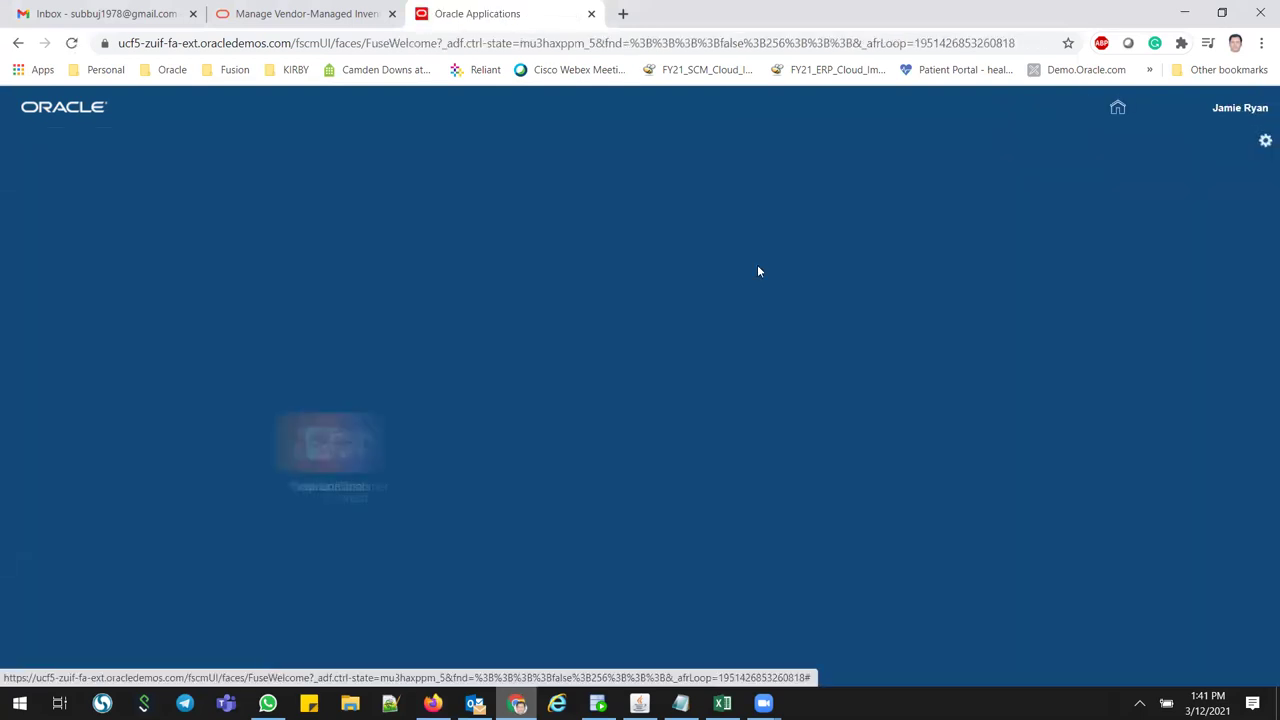
{"action": "left_click", "coordinate": [601, 444]}
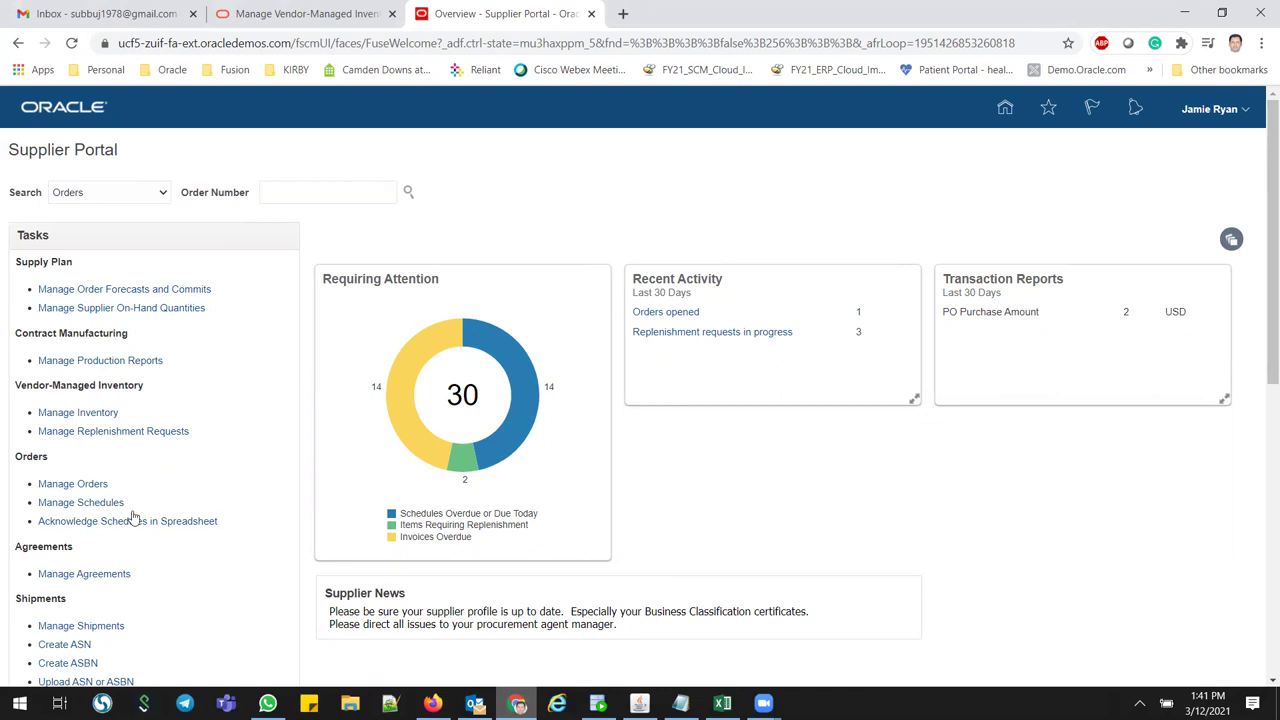
{"action": "left_click", "coordinate": [52, 413]}
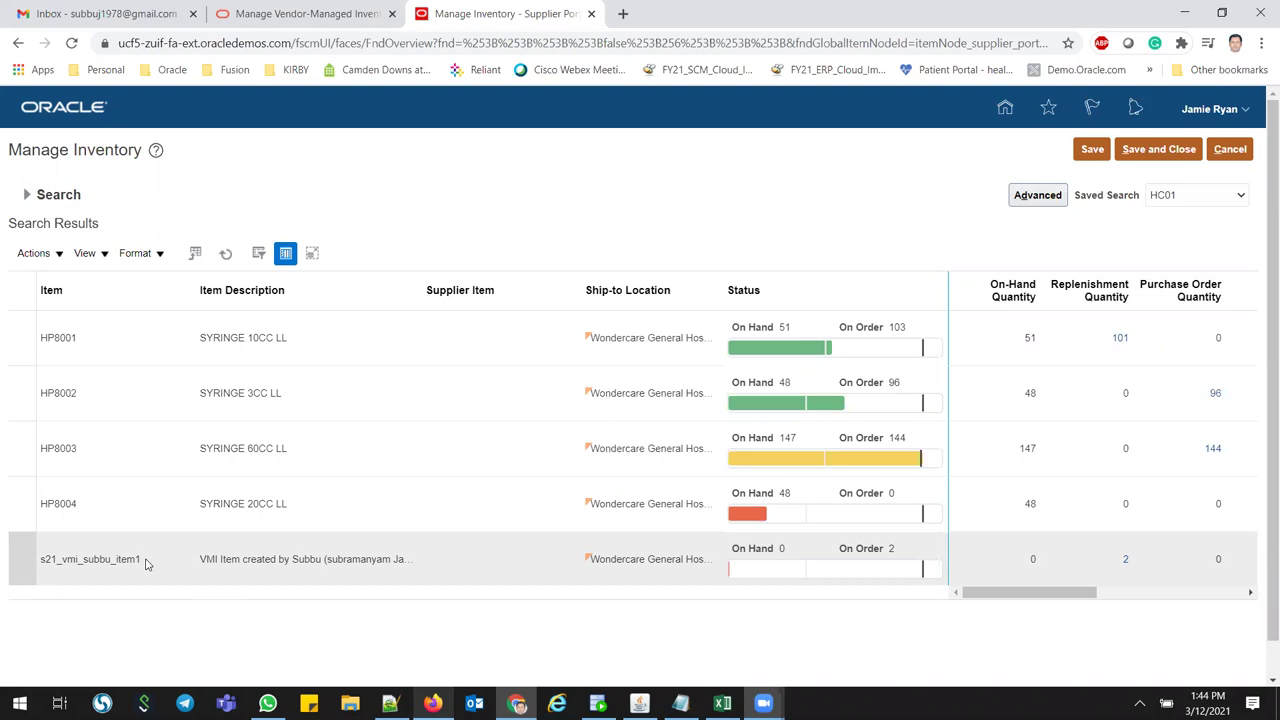
{"action": "left_click", "coordinate": [1005, 110]}
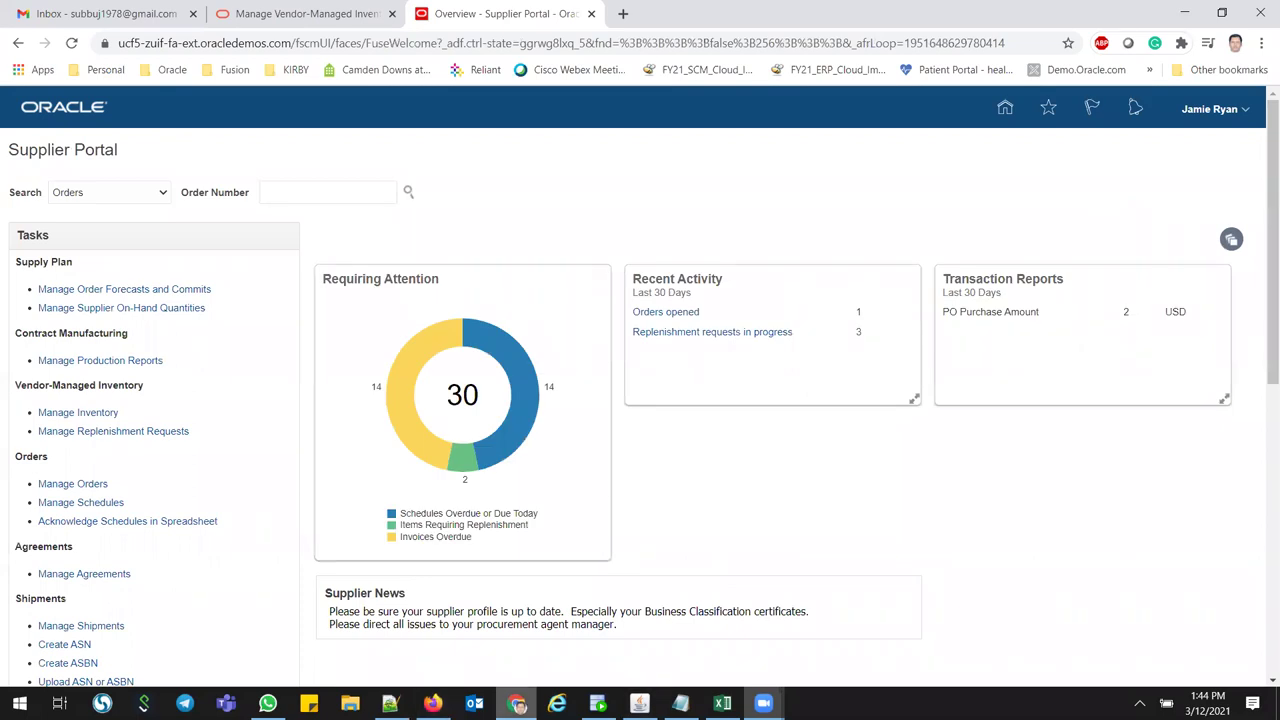
Switch back to Firefox and open Manage VMI Network in Supply Chain Collaboration.
{"action": "left_click", "coordinate": [433, 703]}
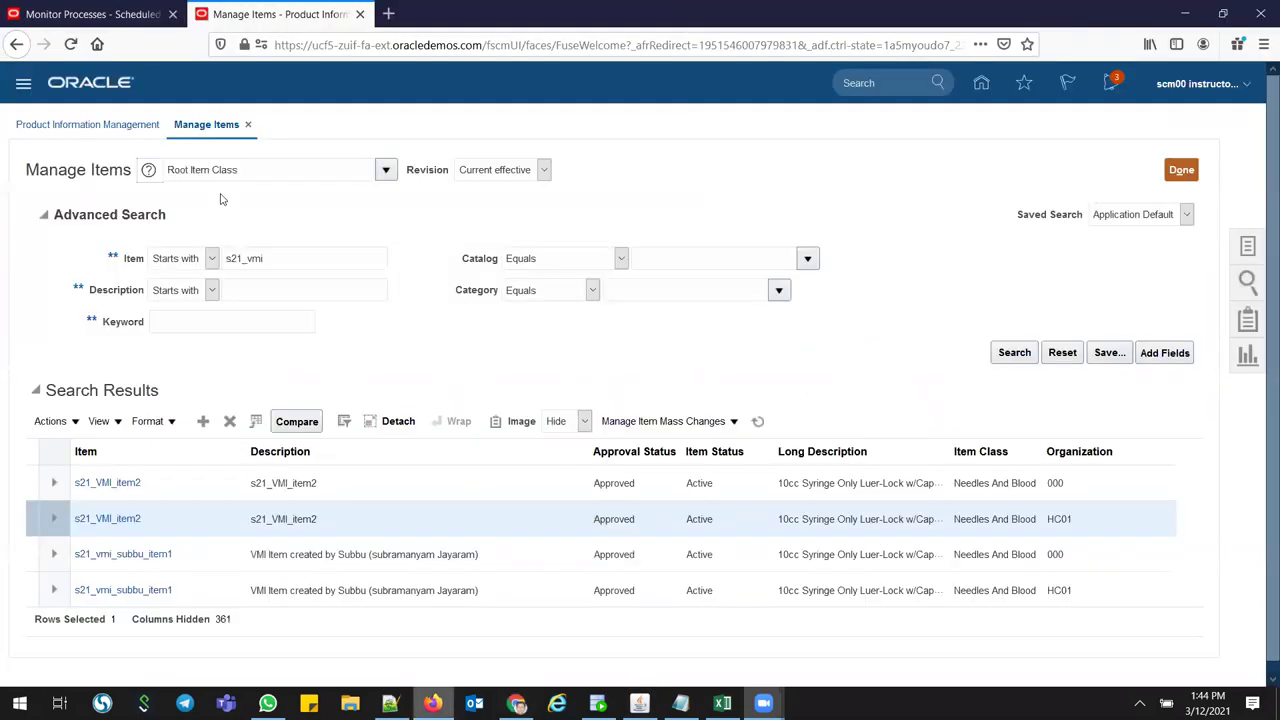
{"action": "left_click", "coordinate": [93, 126]}
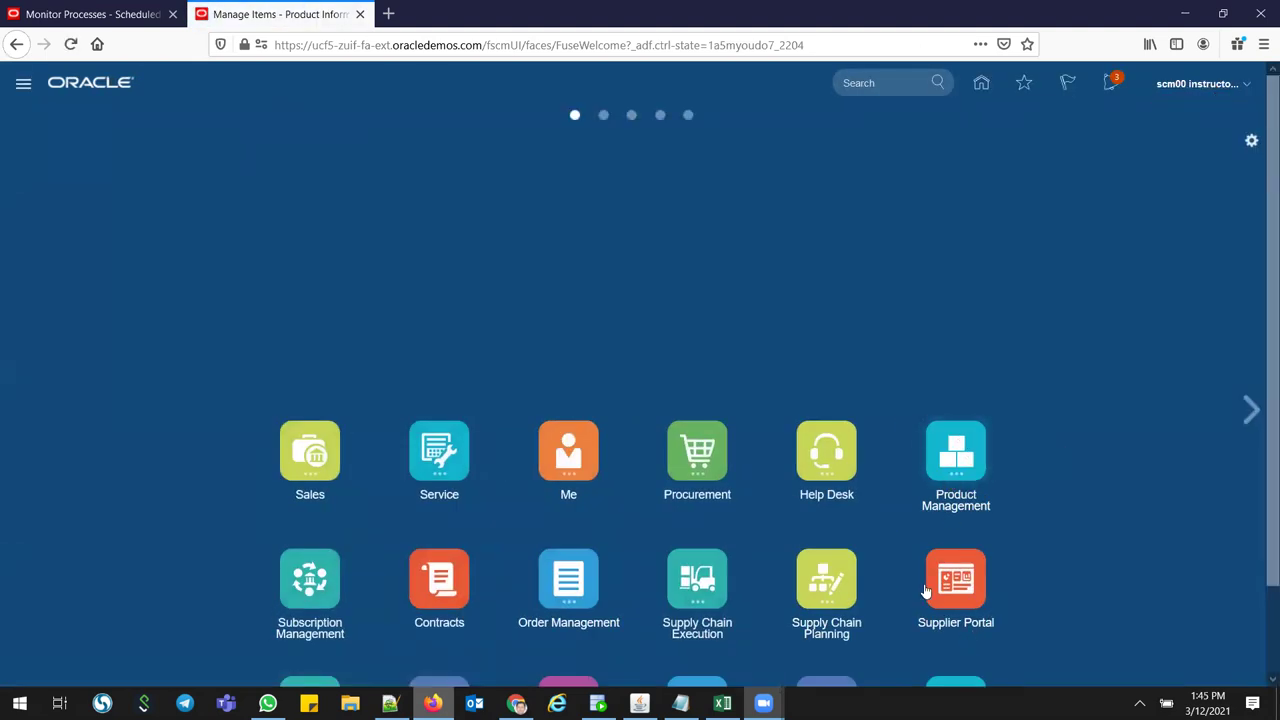
{"action": "scroll", "coordinate": [816, 598], "scroll_direction": "down", "scroll_amount": 1}
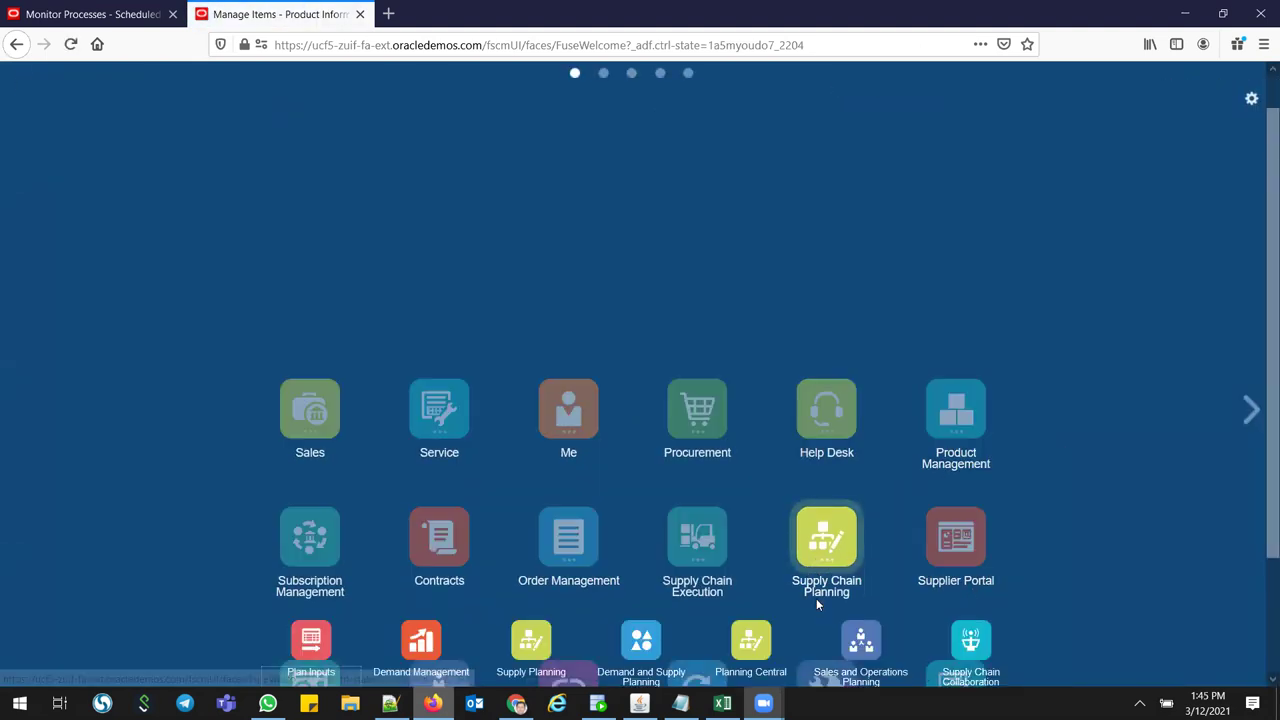
{"action": "left_click", "coordinate": [970, 662]}
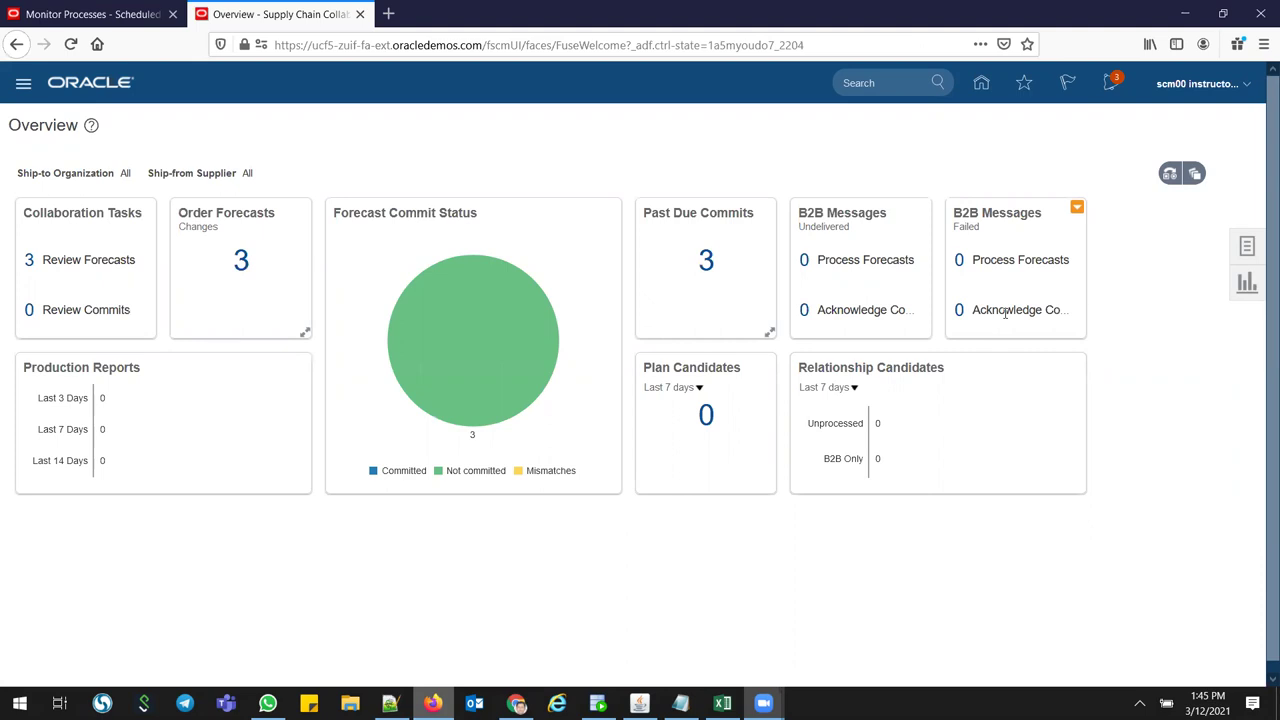
{"action": "left_click", "coordinate": [1246, 250]}
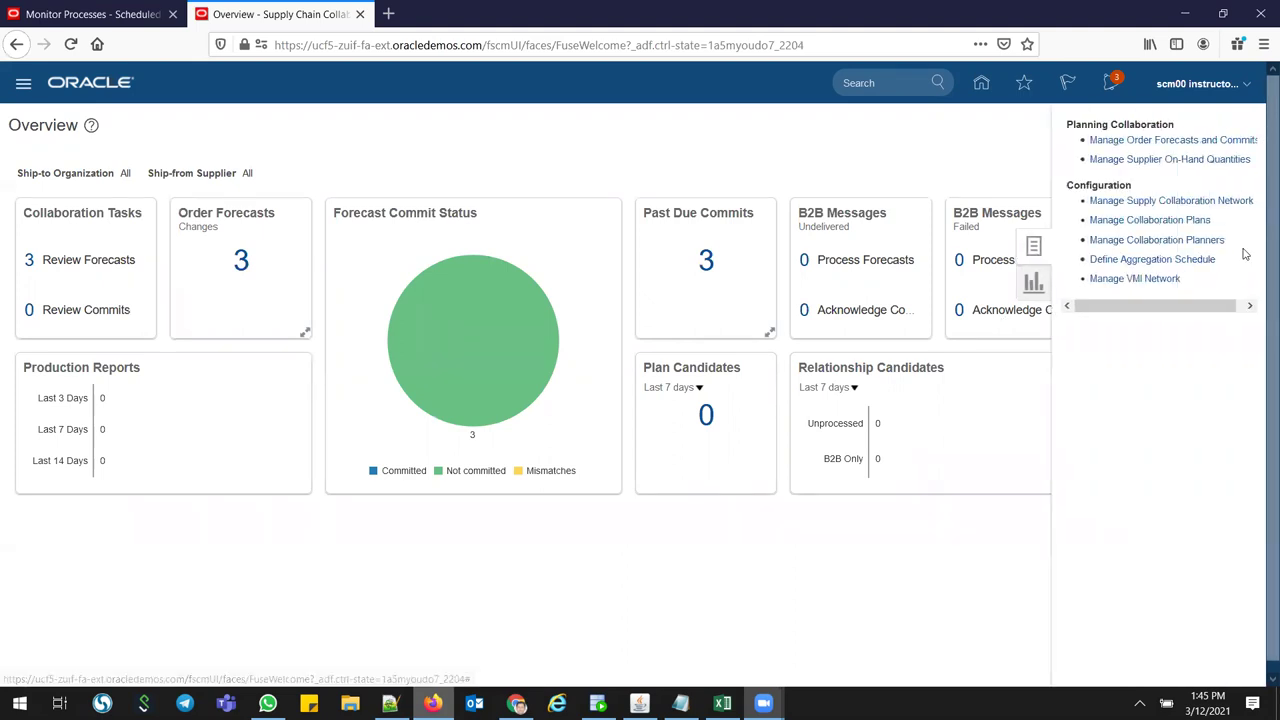
{"action": "left_click", "coordinate": [1148, 280]}
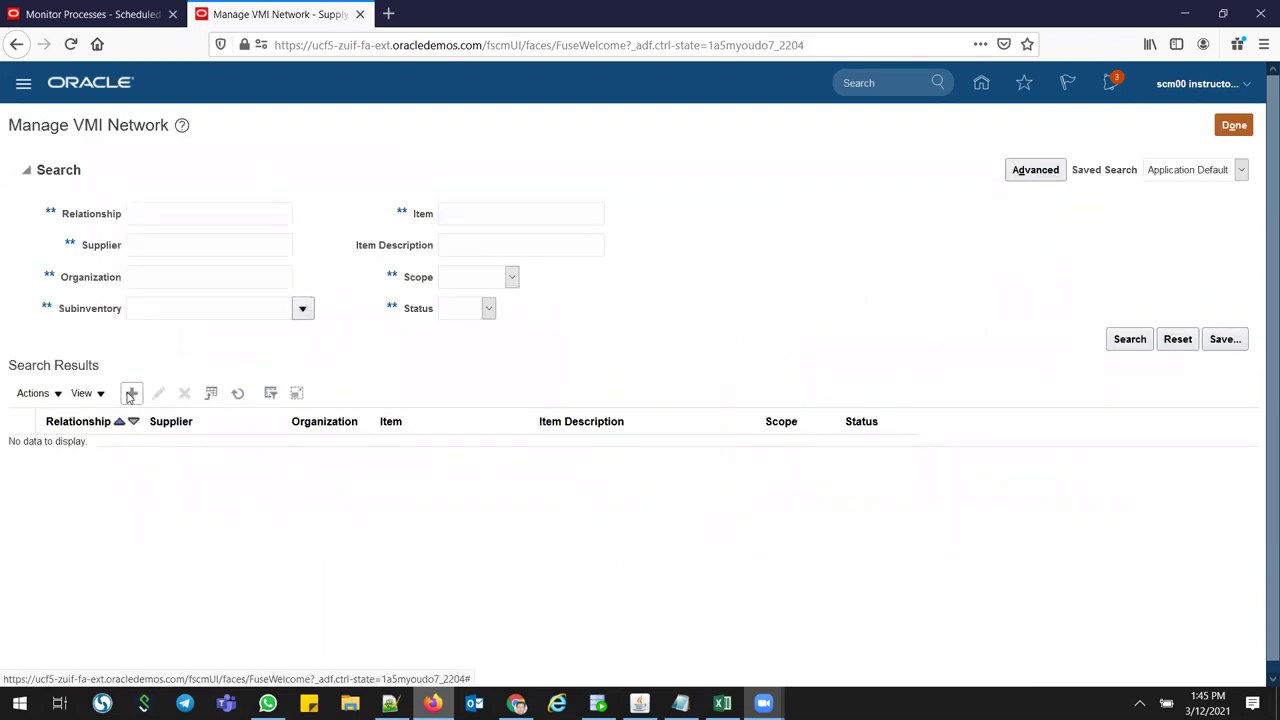
Start a new VMI relationship for organization HC01 with supplier BD Medical.
{"action": "left_click", "coordinate": [131, 393]}
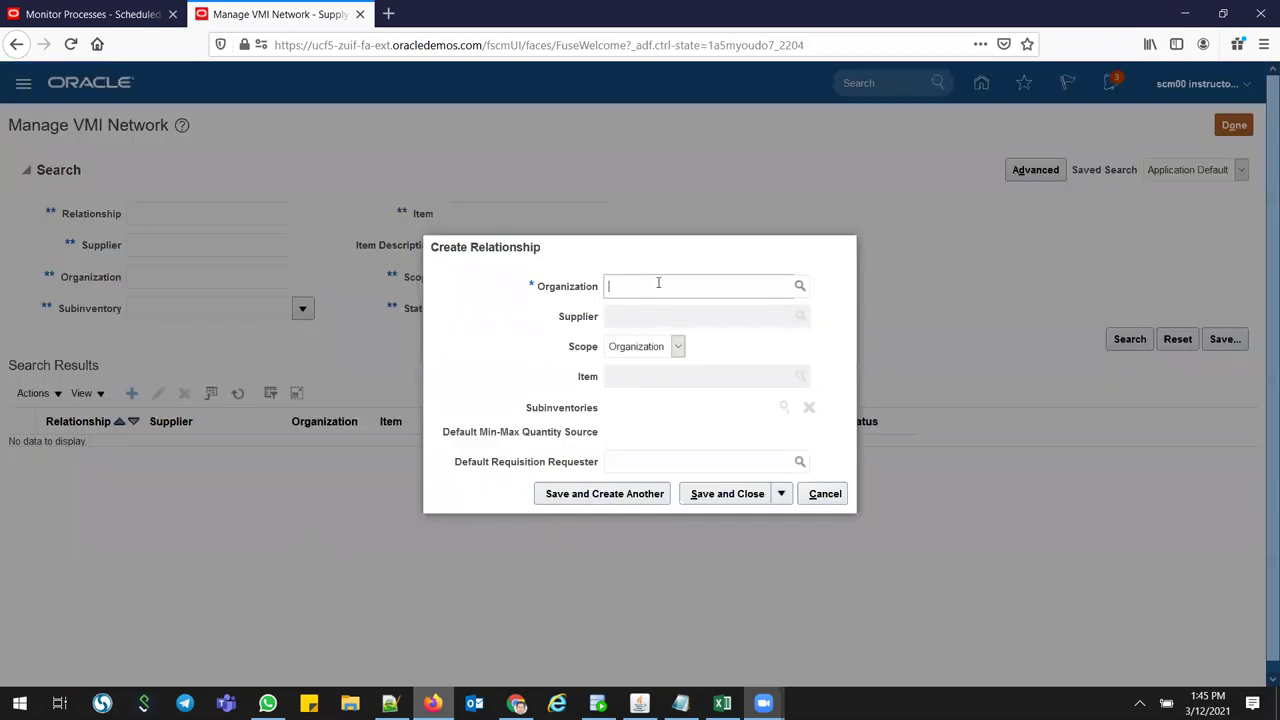
{"action": "type", "text": "HC01"}
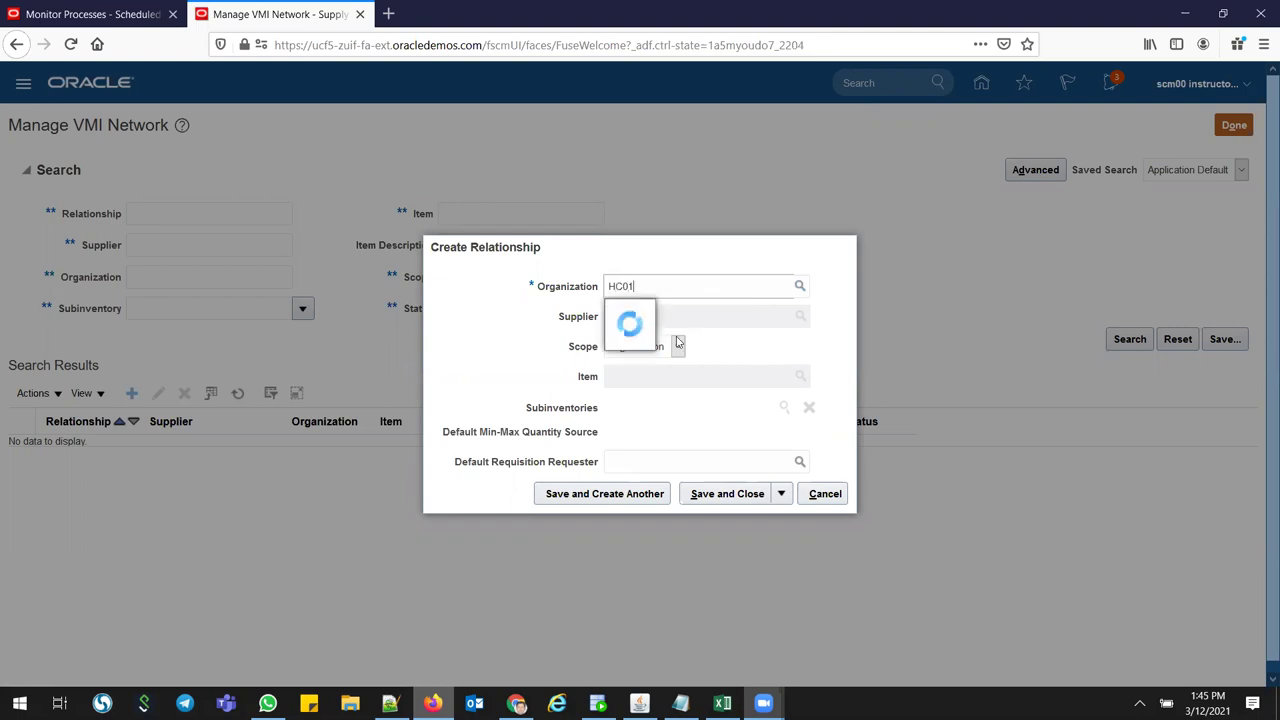
{"action": "left_click", "coordinate": [660, 315]}
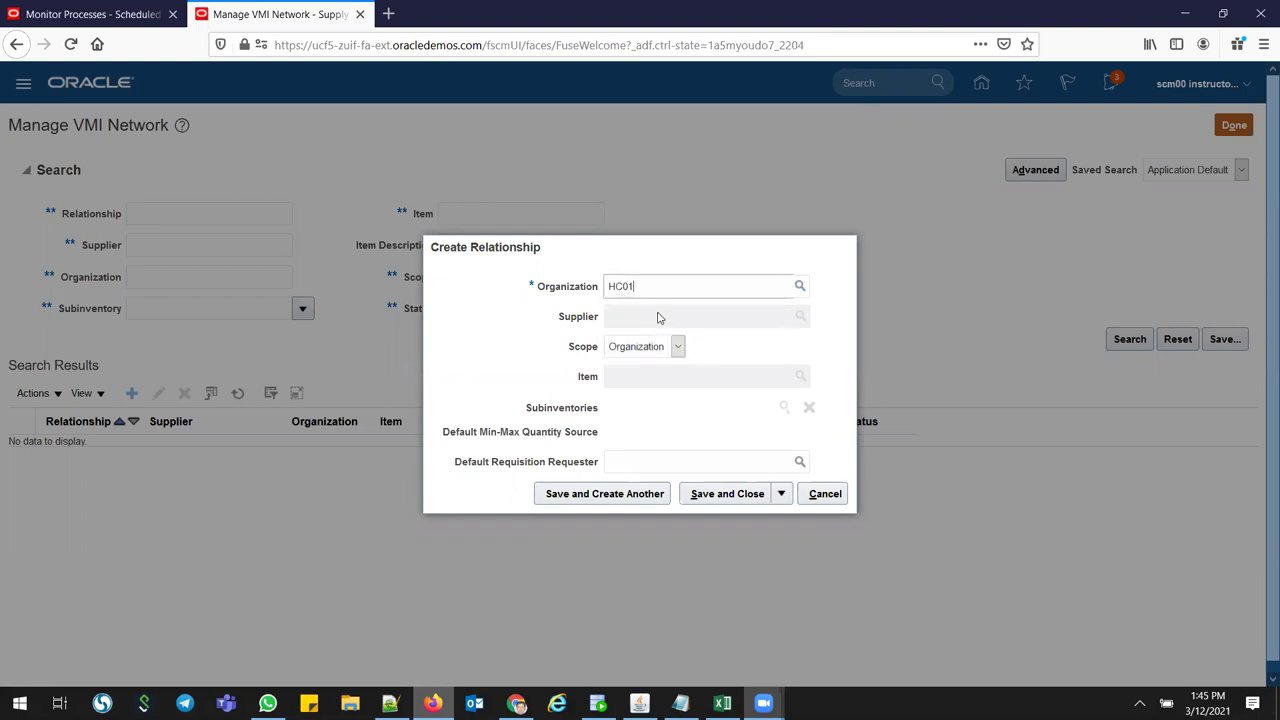
{"action": "left_click", "coordinate": [646, 314]}
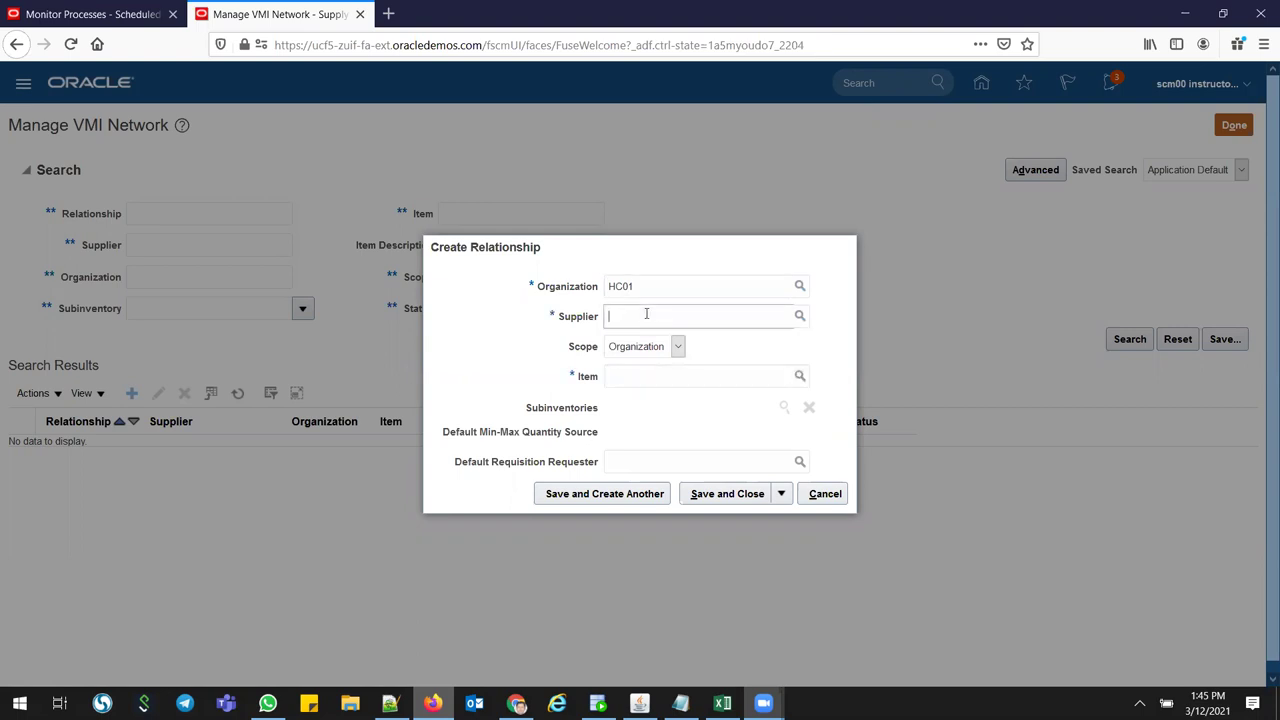
{"action": "type", "text": "BD Medica"}
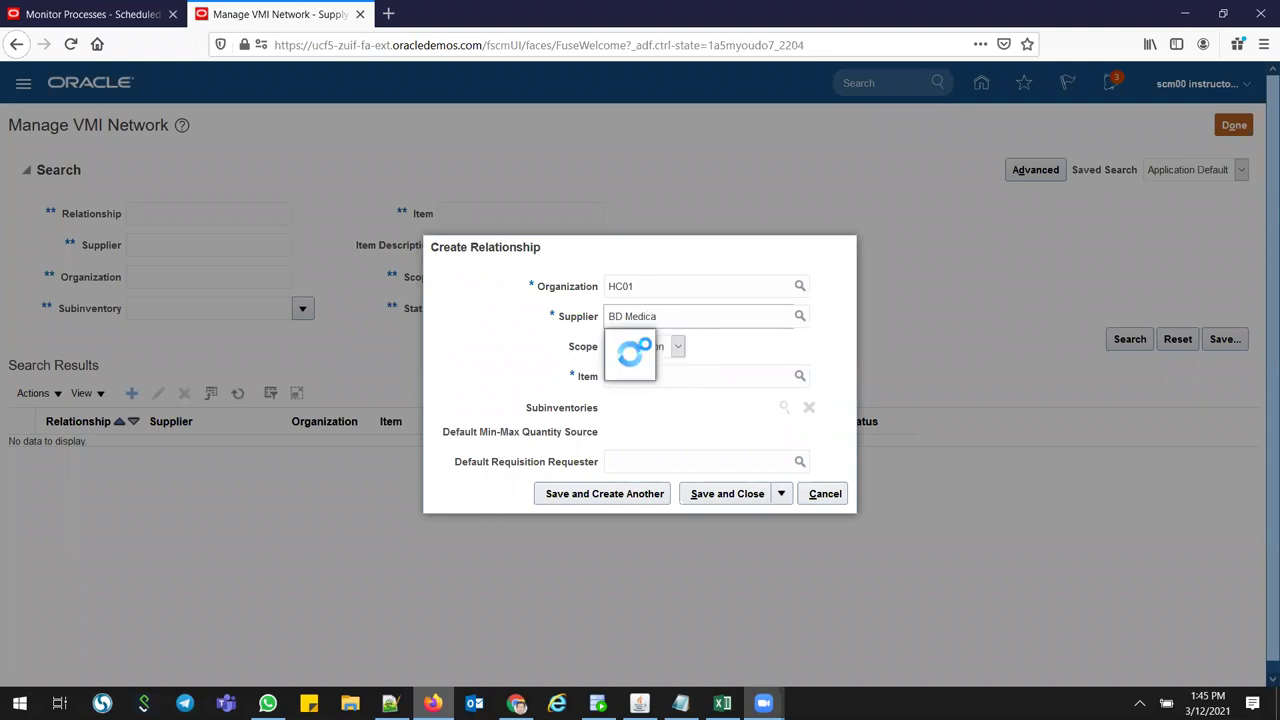
{"action": "left_click", "coordinate": [648, 341]}
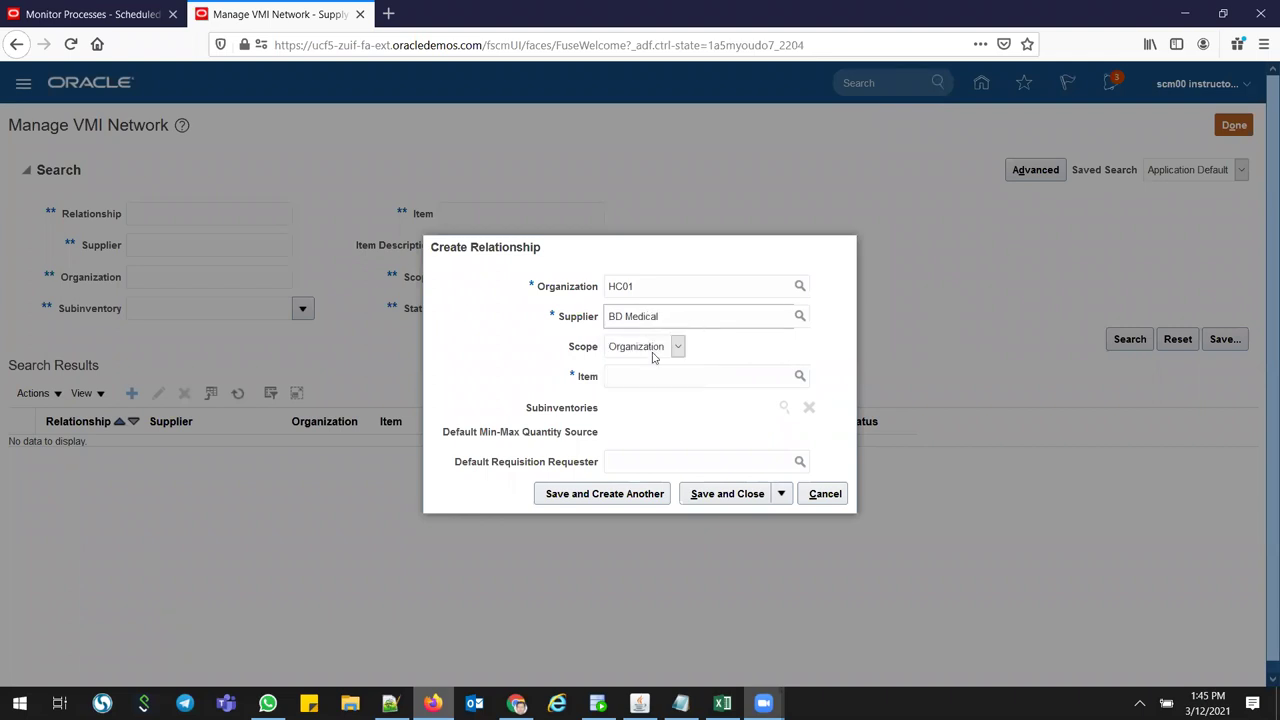
Keep the relationship scope as Organization, choose item s21_VMI_item2, and keep Supplier as the default min-max quantity source.
{"action": "left_click", "coordinate": [644, 350]}
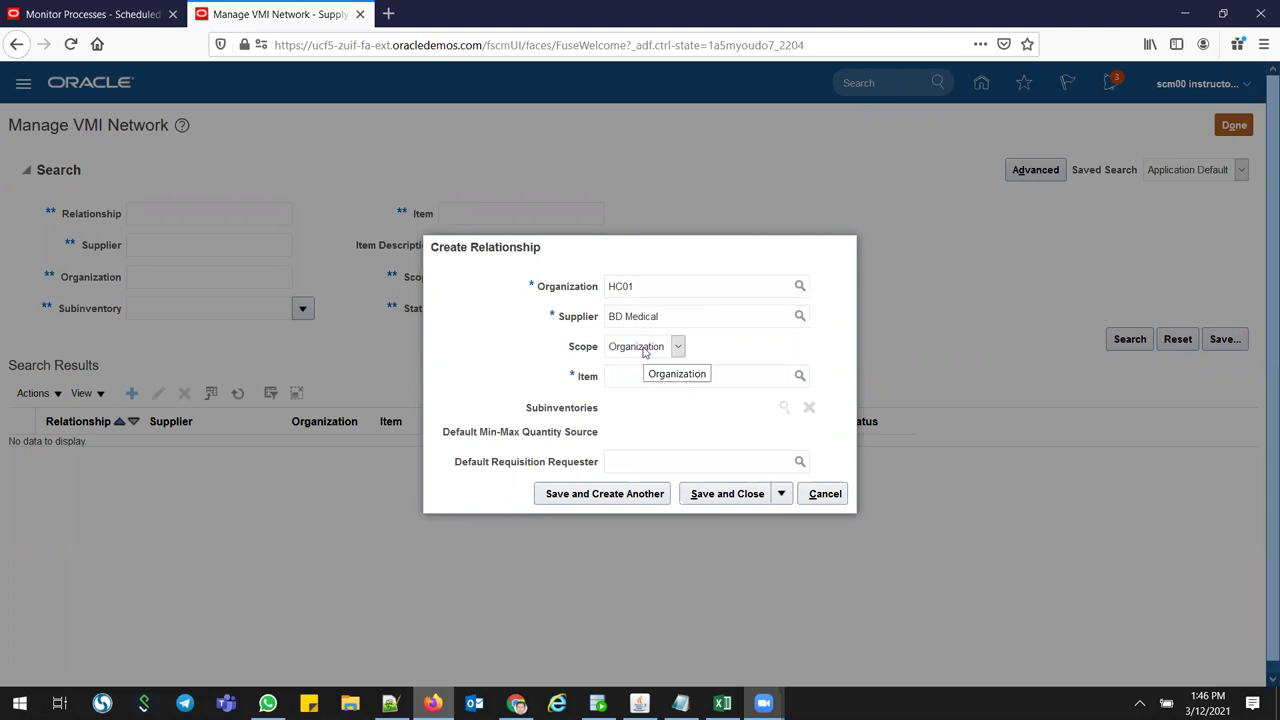
{"action": "left_click", "coordinate": [630, 372]}
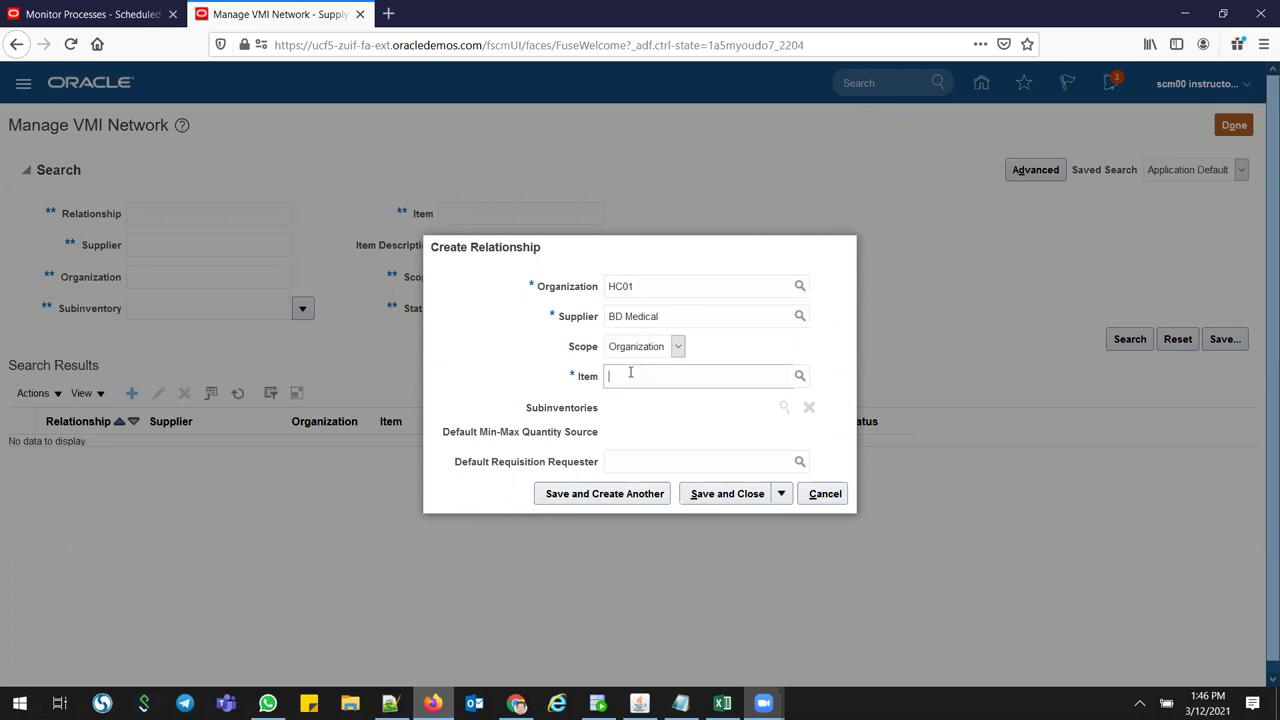
{"action": "type", "text": "s21_vmi"}
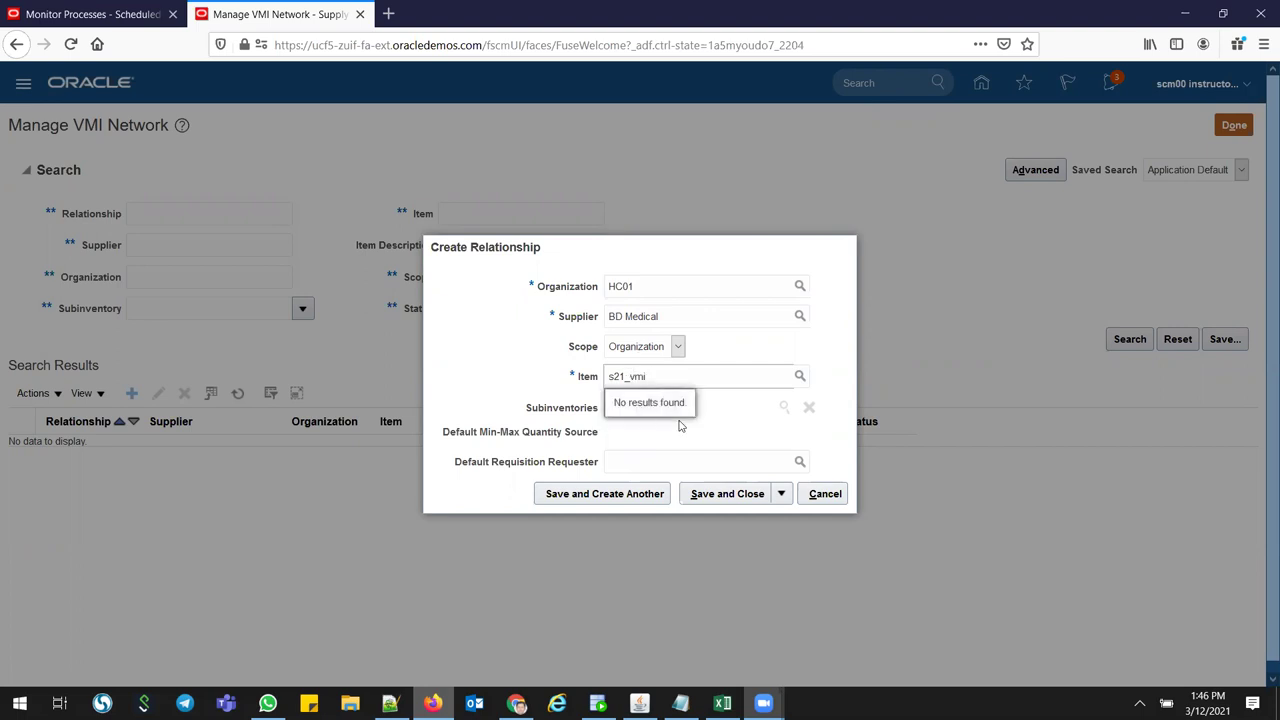
{"action": "type", "text": "-_"}
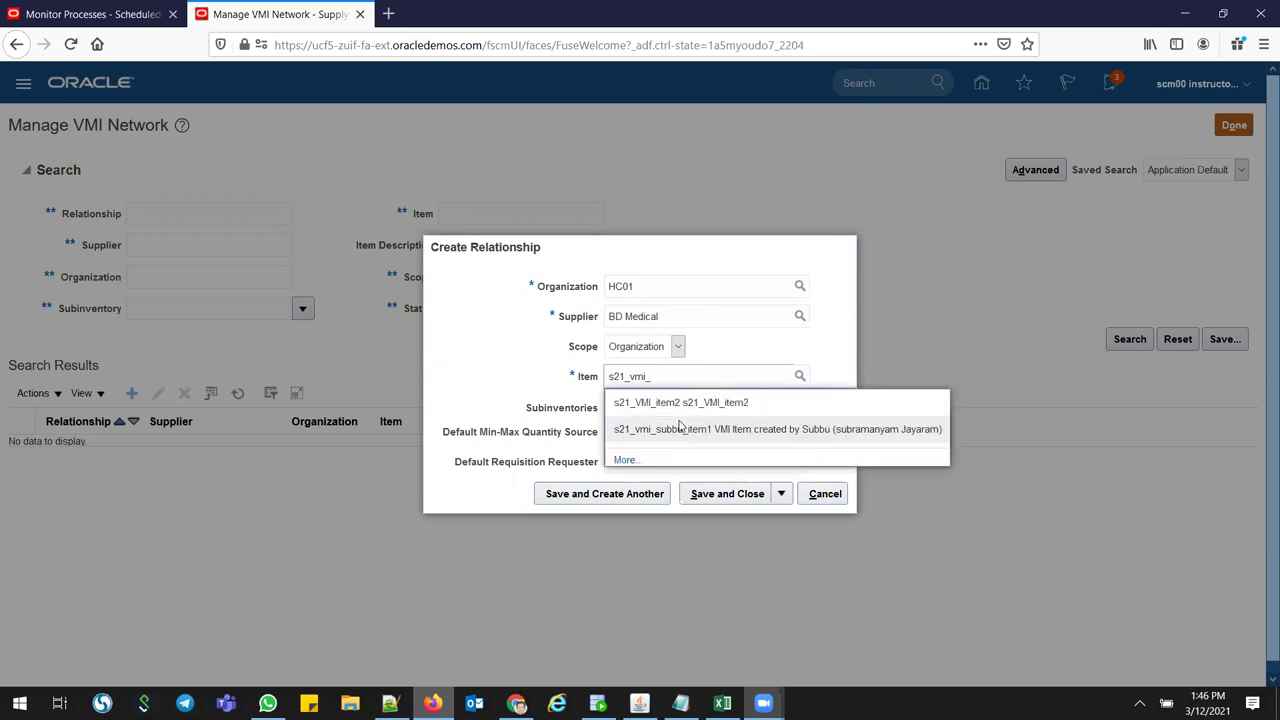
{"action": "left_click", "coordinate": [667, 404]}
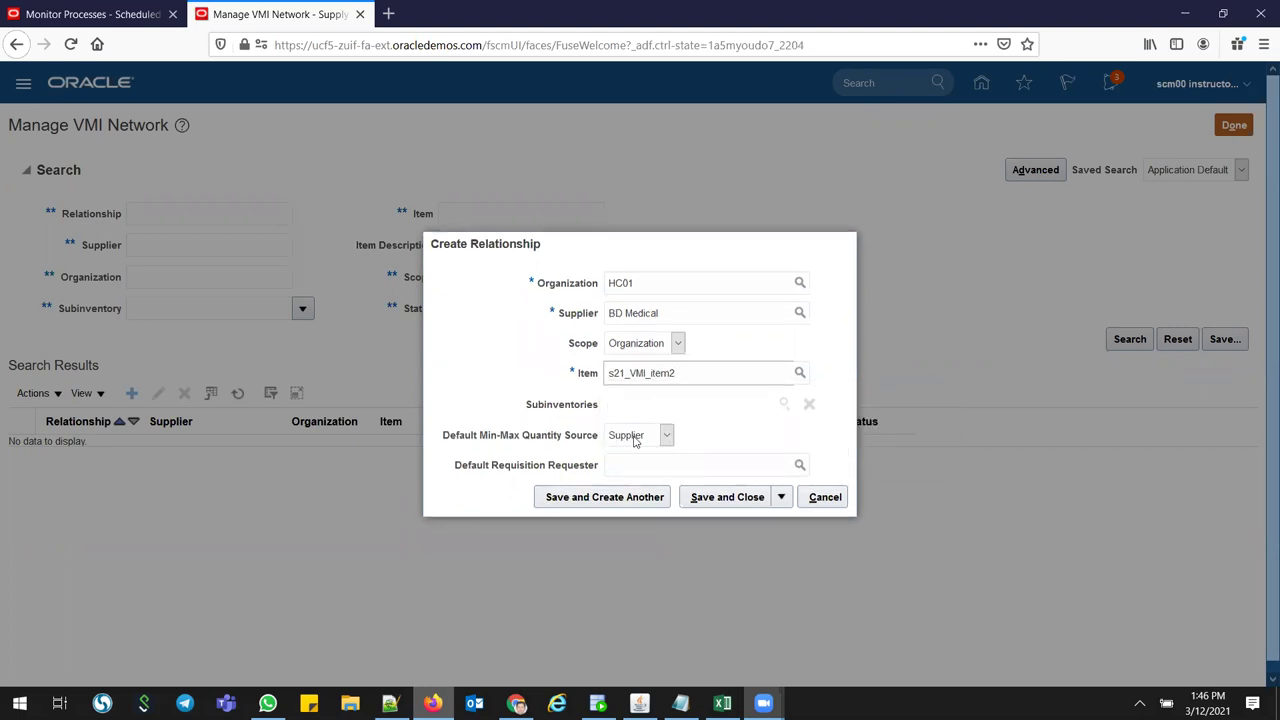
{"action": "left_click", "coordinate": [633, 440]}
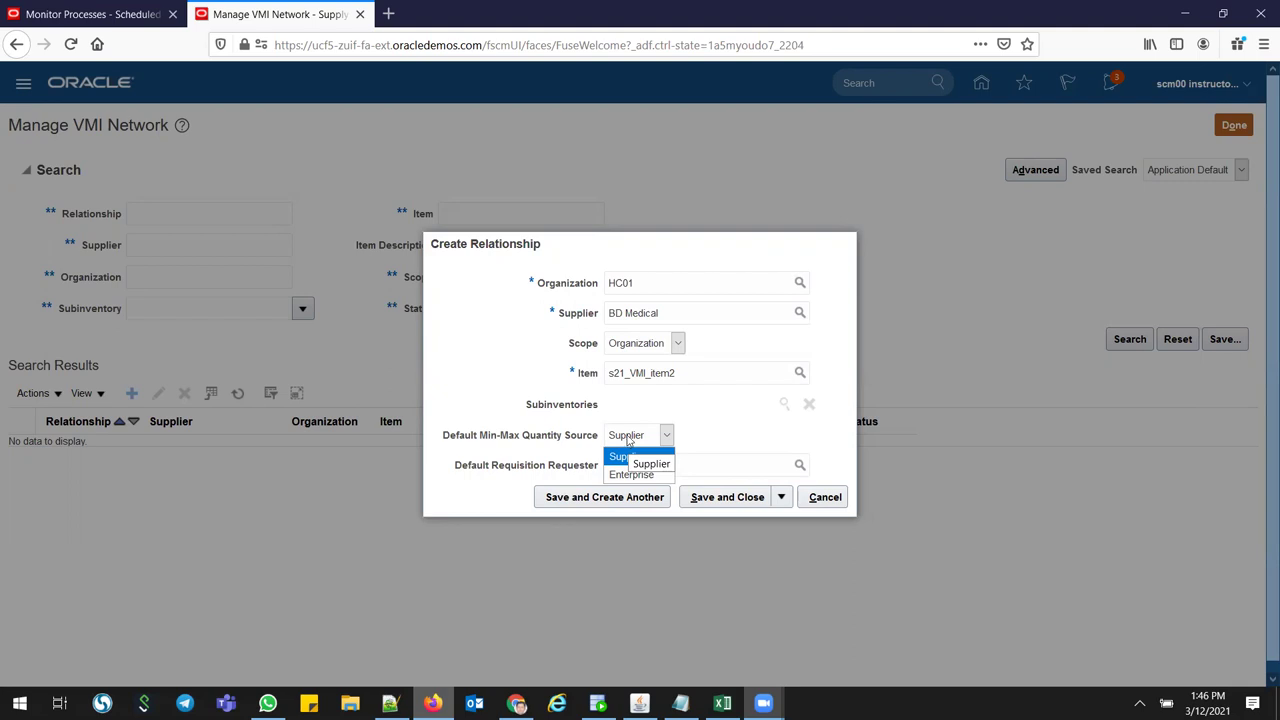
{"action": "left_click", "coordinate": [625, 456]}
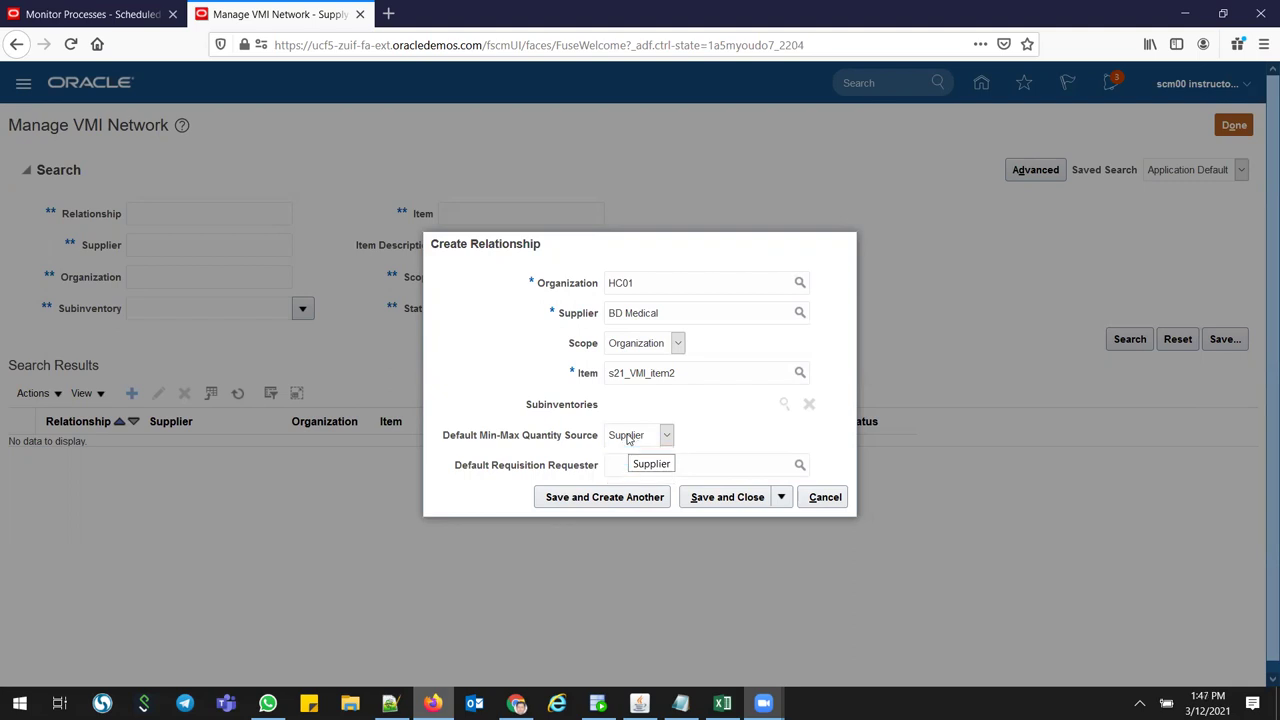
Copy the default requestor's name from VMI.xlsx in Excel into the relationship's Default Requisition Requester and select the matching person.
{"action": "left_click", "coordinate": [636, 470]}
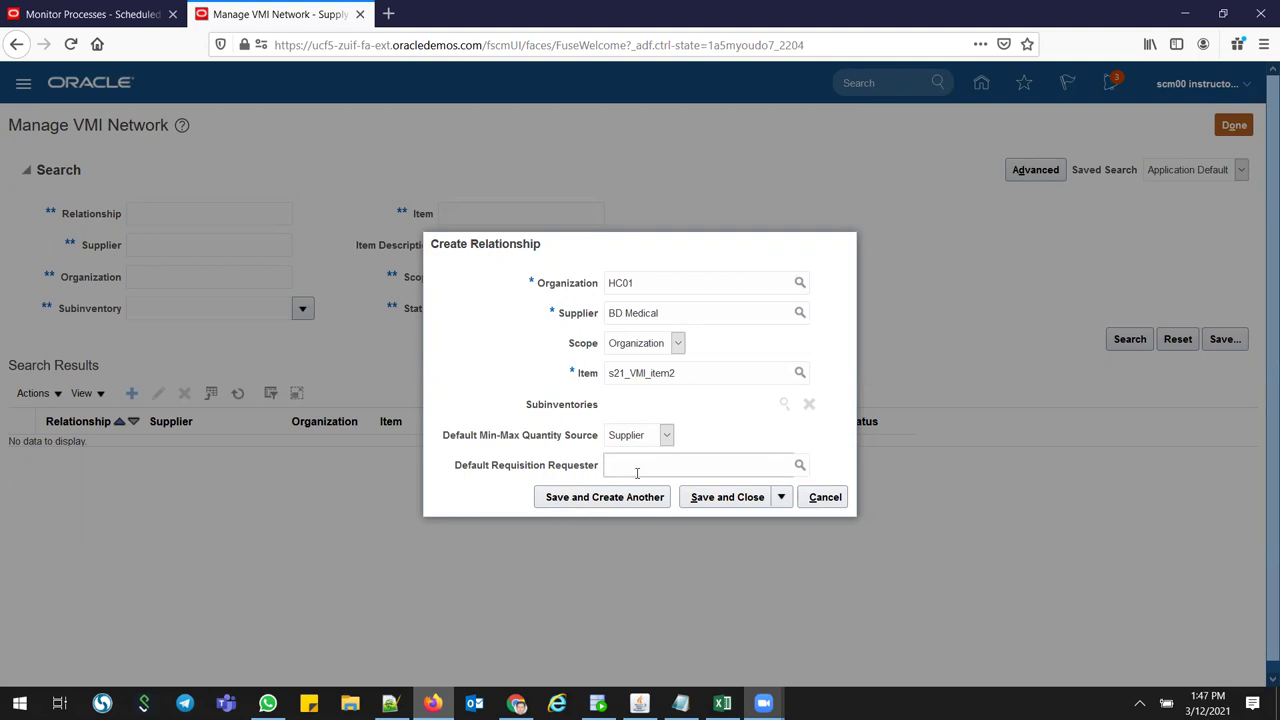
{"action": "left_click", "coordinate": [722, 703]}
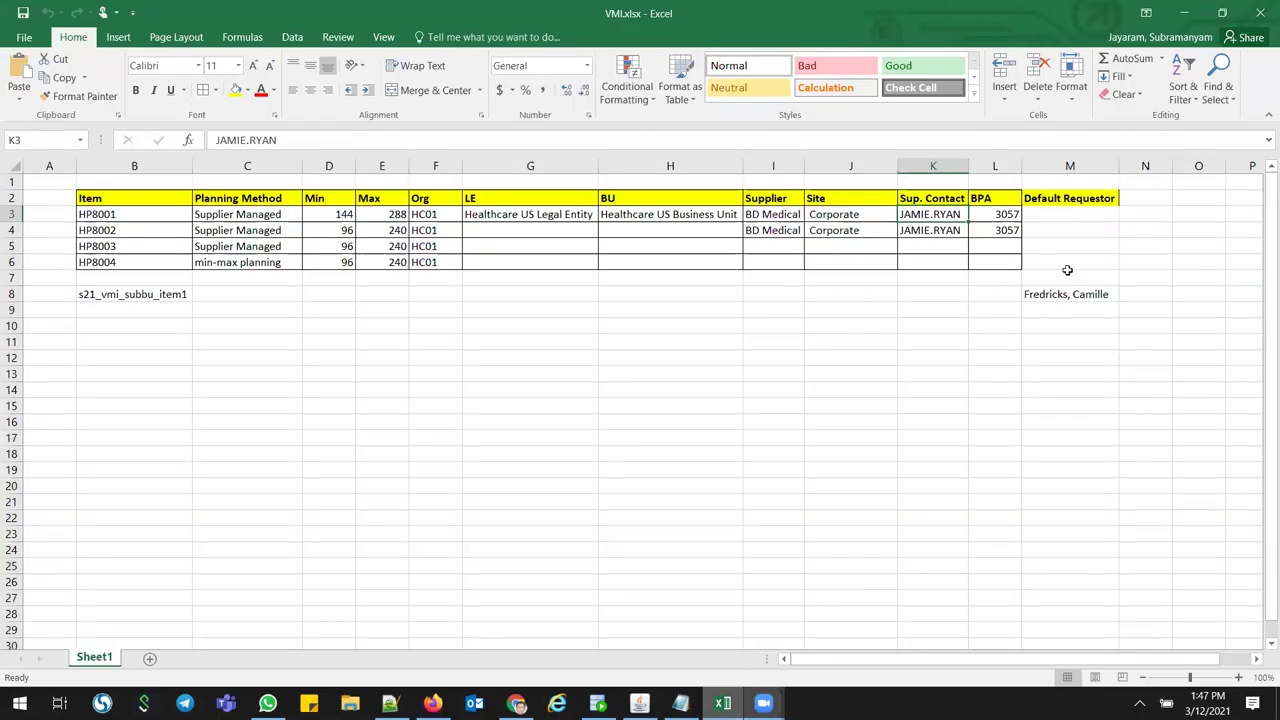
{"action": "left_click", "coordinate": [1062, 294]}
{"action": "key", "text": "ctrl+c"}
{"action": "key", "text": "alt+Tab"}
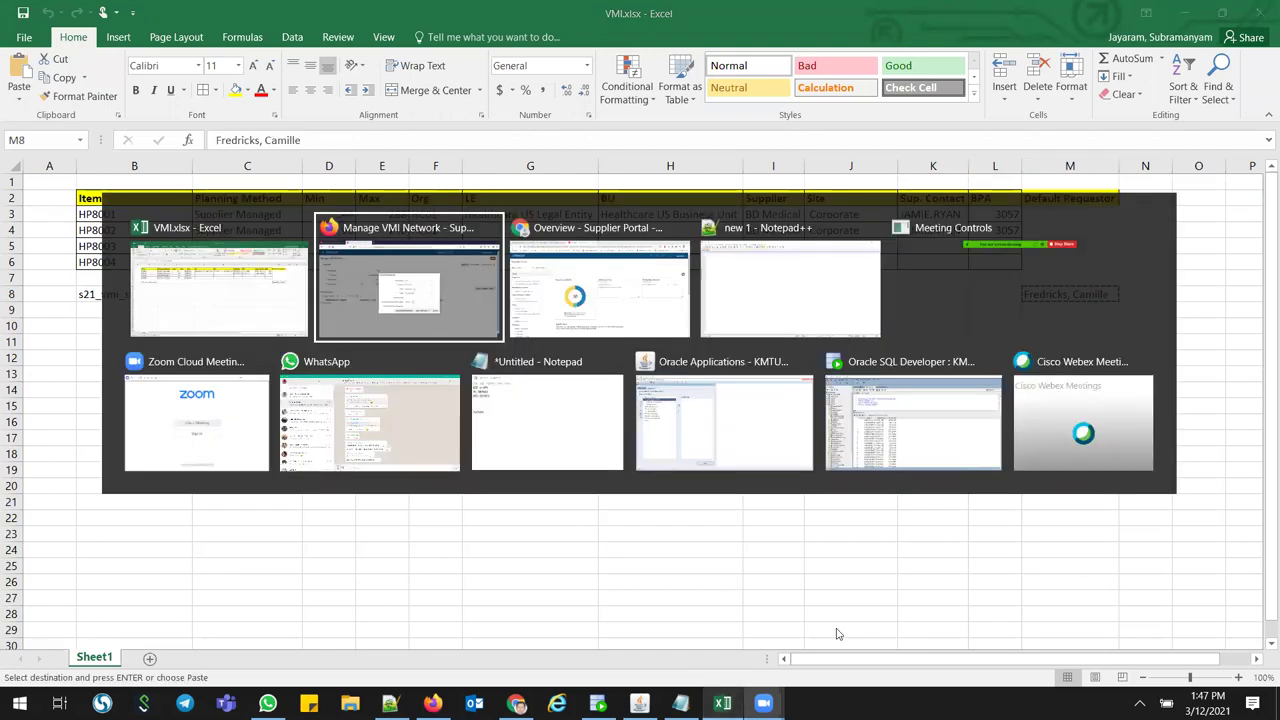
{"action": "key", "text": "ctrl+v"}
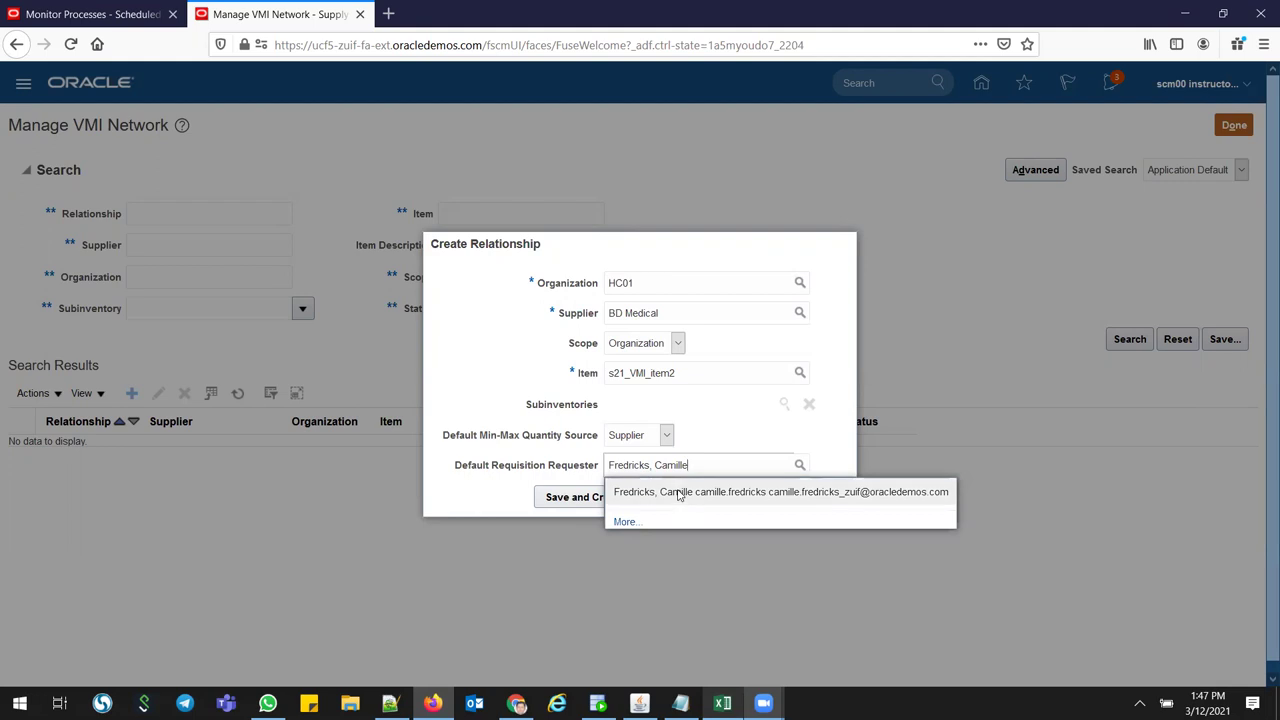
{"action": "left_click", "coordinate": [678, 493]}
Save the VMI relationship, finish managing the network, and return to the Scheduled Processes overview.
{"action": "left_click", "coordinate": [705, 497]}
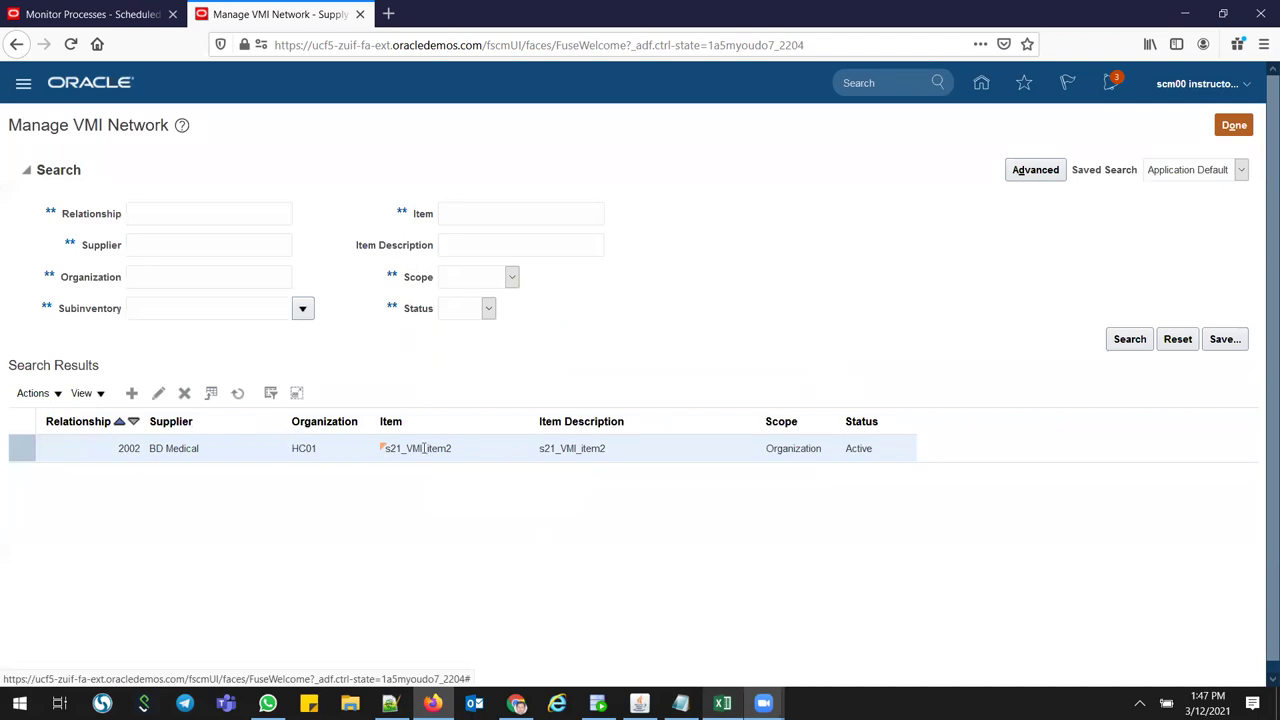
{"action": "left_click", "coordinate": [1233, 125]}
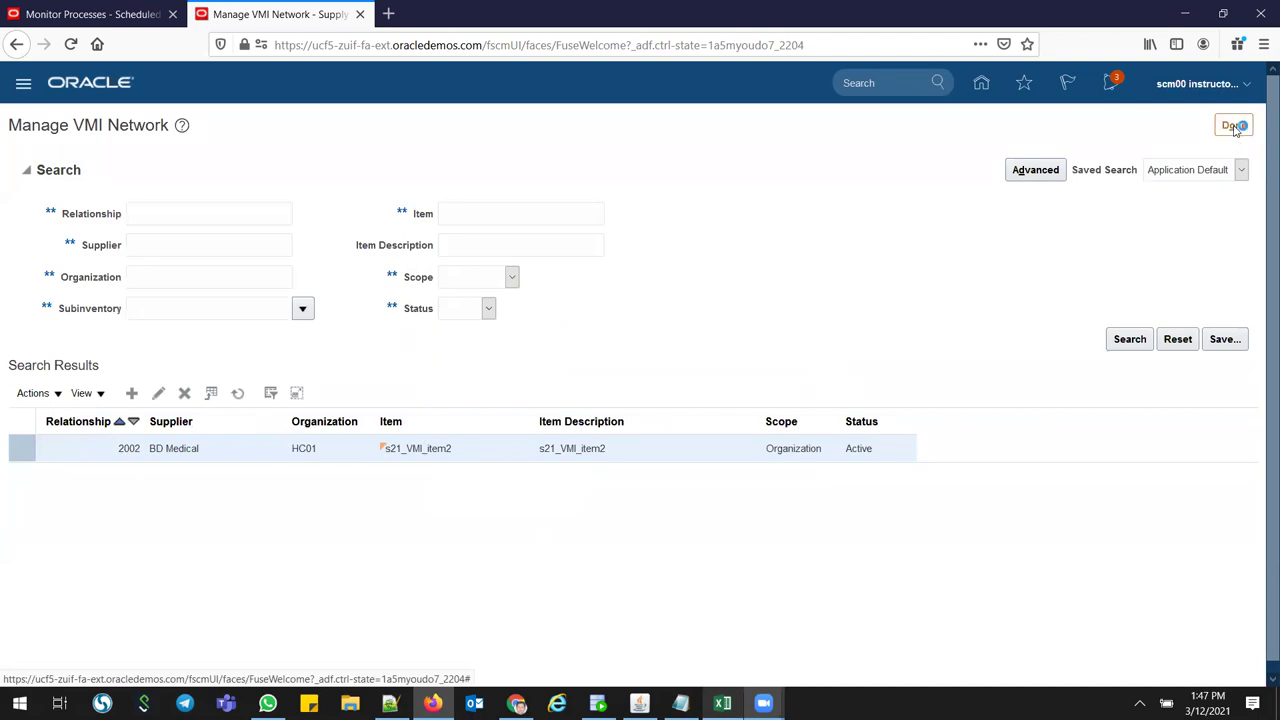
{"action": "left_click", "coordinate": [110, 14]}
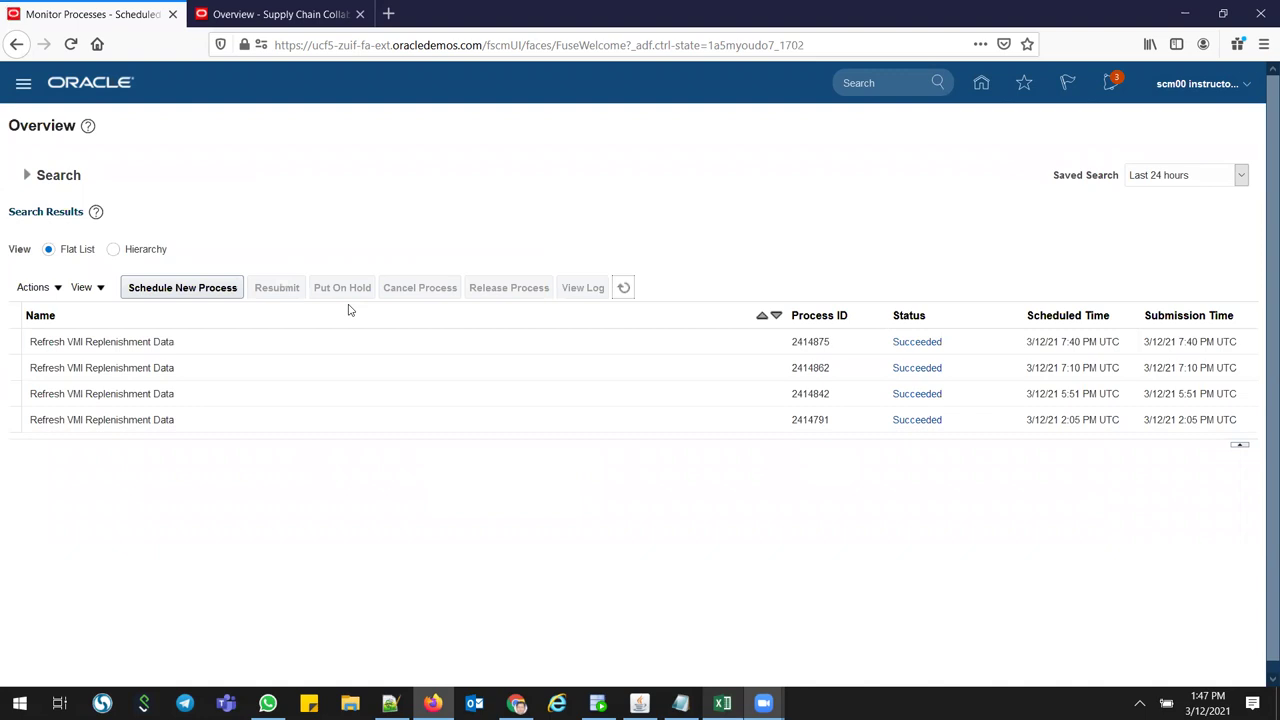
Resubmit the most recent Refresh VMI Replenishment Data process with its existing parameters and refresh the process list to track its status.
{"action": "left_click", "coordinate": [205, 341]}
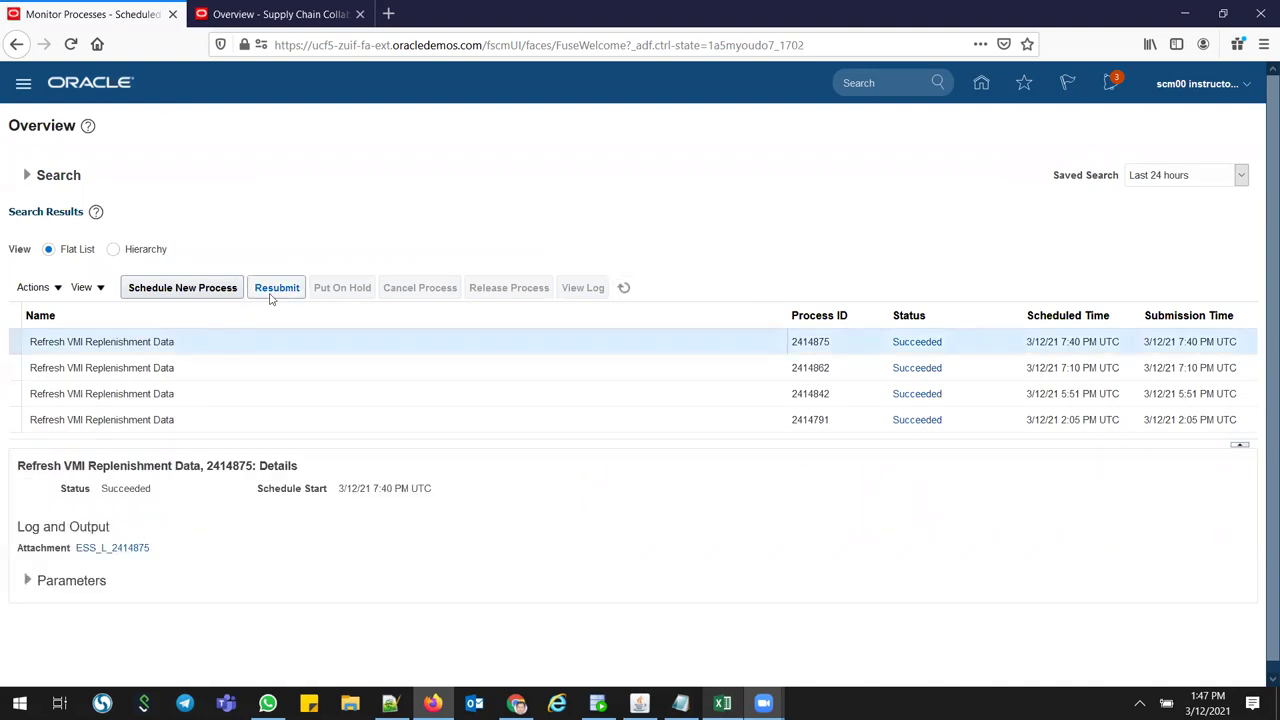
{"action": "left_click", "coordinate": [272, 293]}
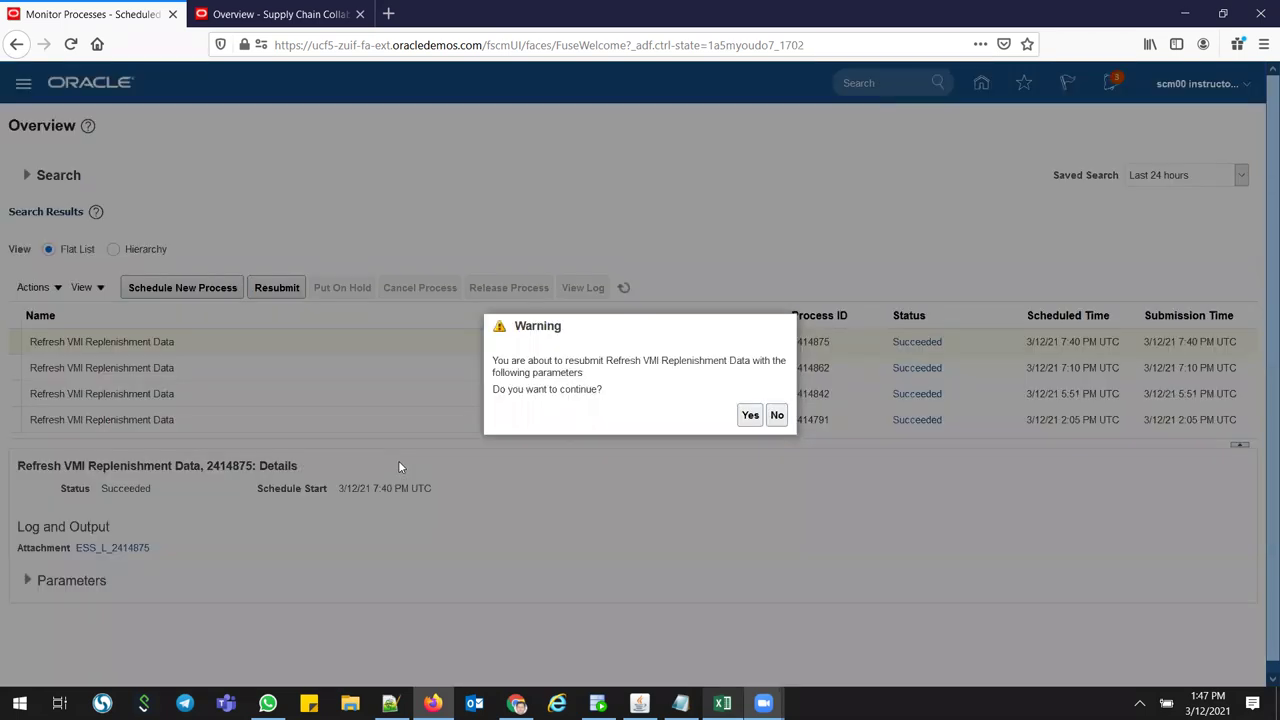
{"action": "left_click", "coordinate": [750, 418]}
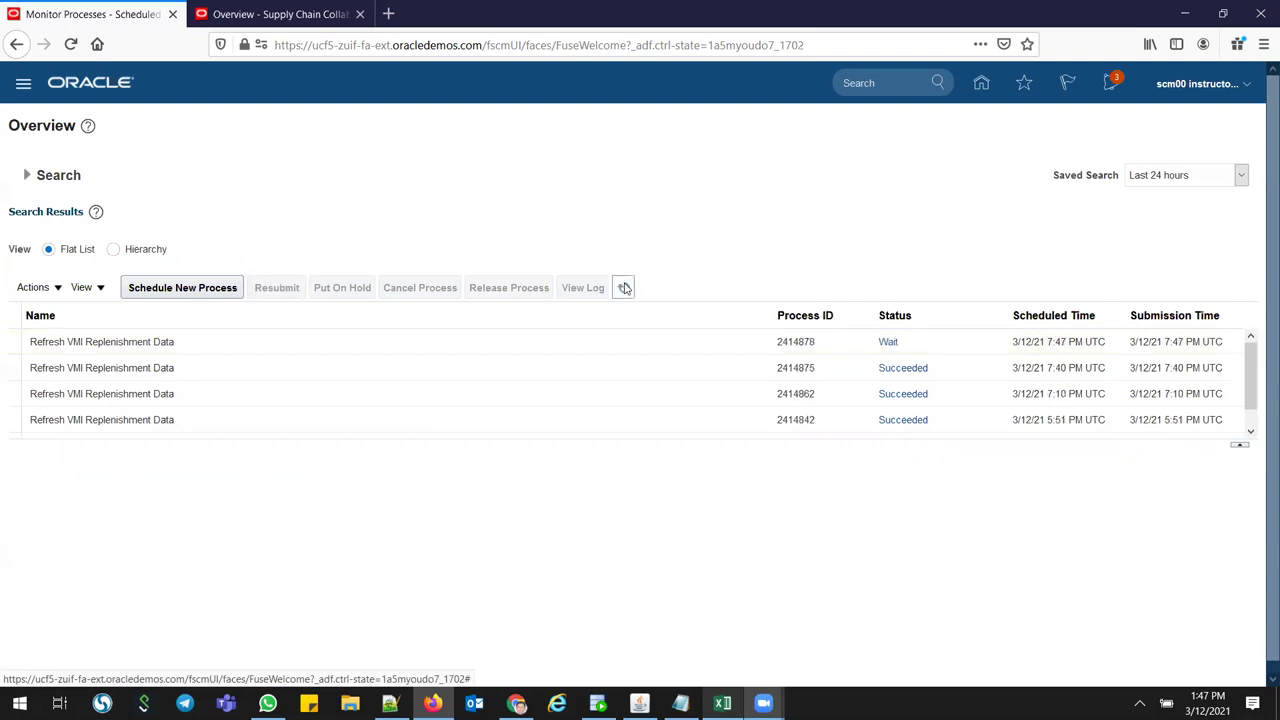
{"action": "left_click", "coordinate": [624, 288]}
{"action": "left_click", "coordinate": [624, 288]}
{"action": "left_click", "coordinate": [624, 289]}
{"action": "left_click", "coordinate": [624, 289]}
Switch to the Supplier Portal in Chrome, open the vendor-managed Manage Inventory page, and check the items' stock status.
{"action": "left_click", "coordinate": [516, 703]}
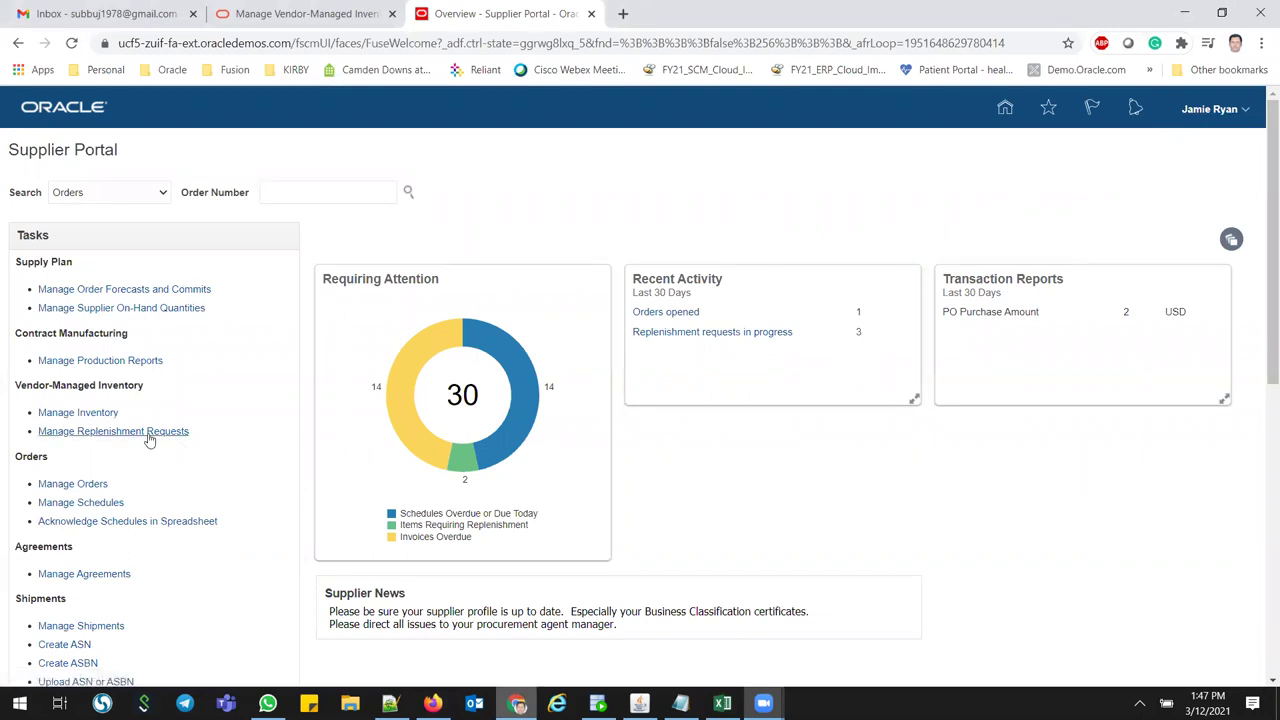
{"action": "left_click", "coordinate": [90, 413]}
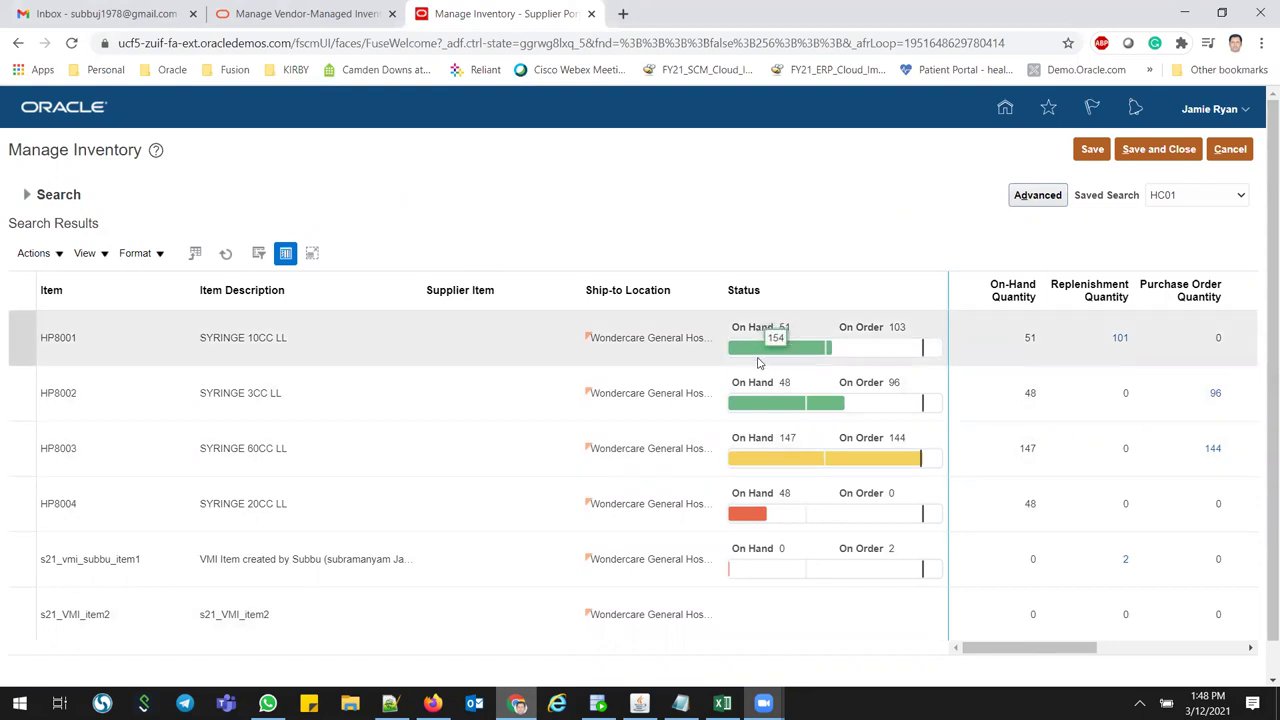
{"action": "mouse_move", "coordinate": [770, 396]}
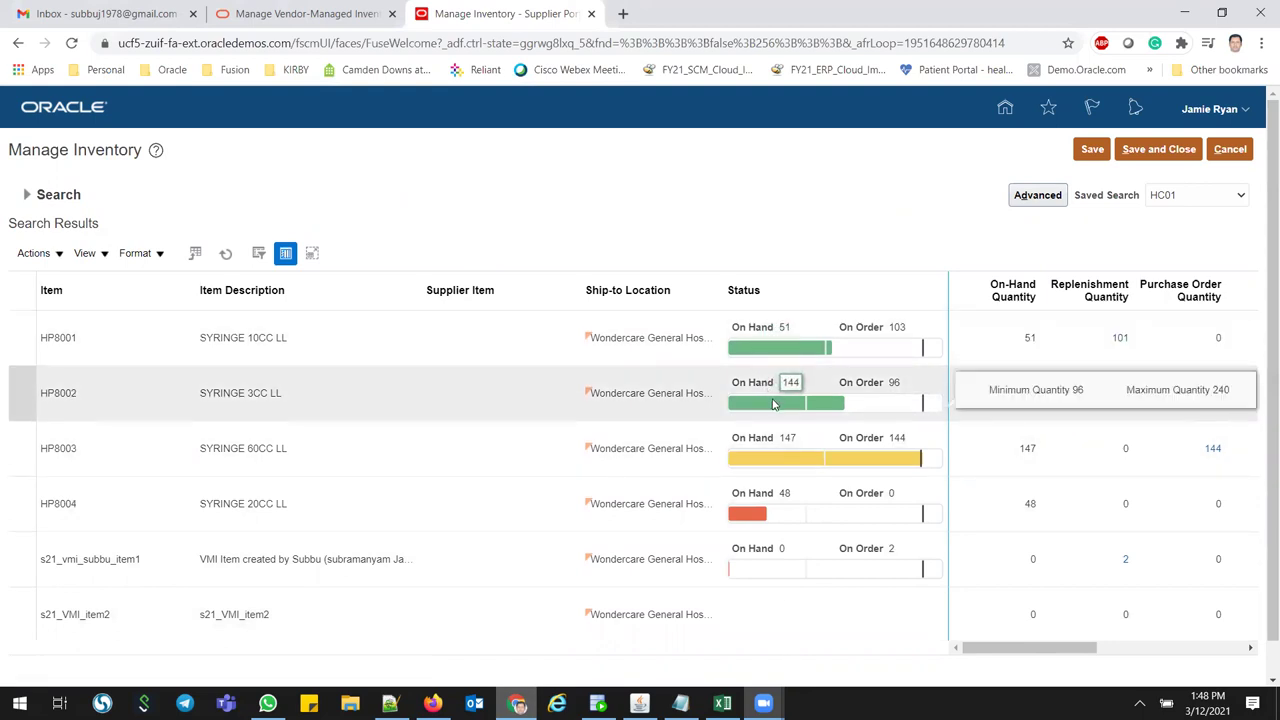
{"action": "mouse_move", "coordinate": [772, 465]}
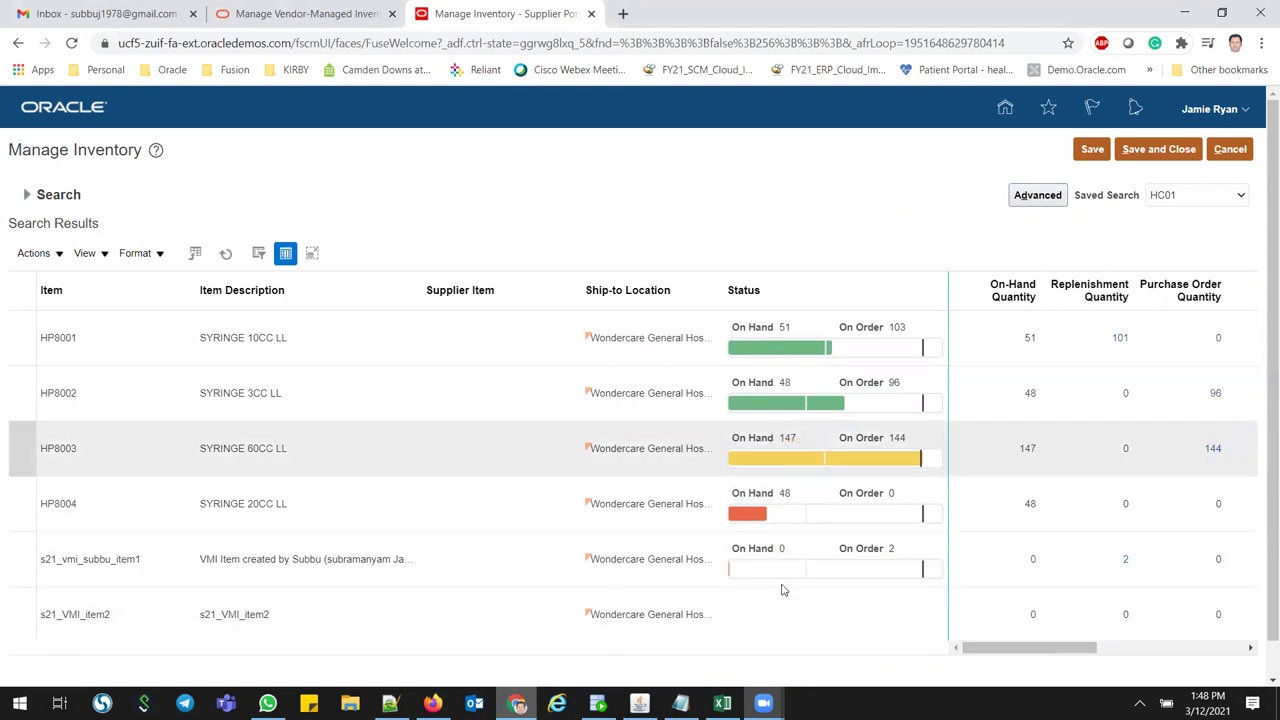
{"action": "mouse_move", "coordinate": [768, 512]}
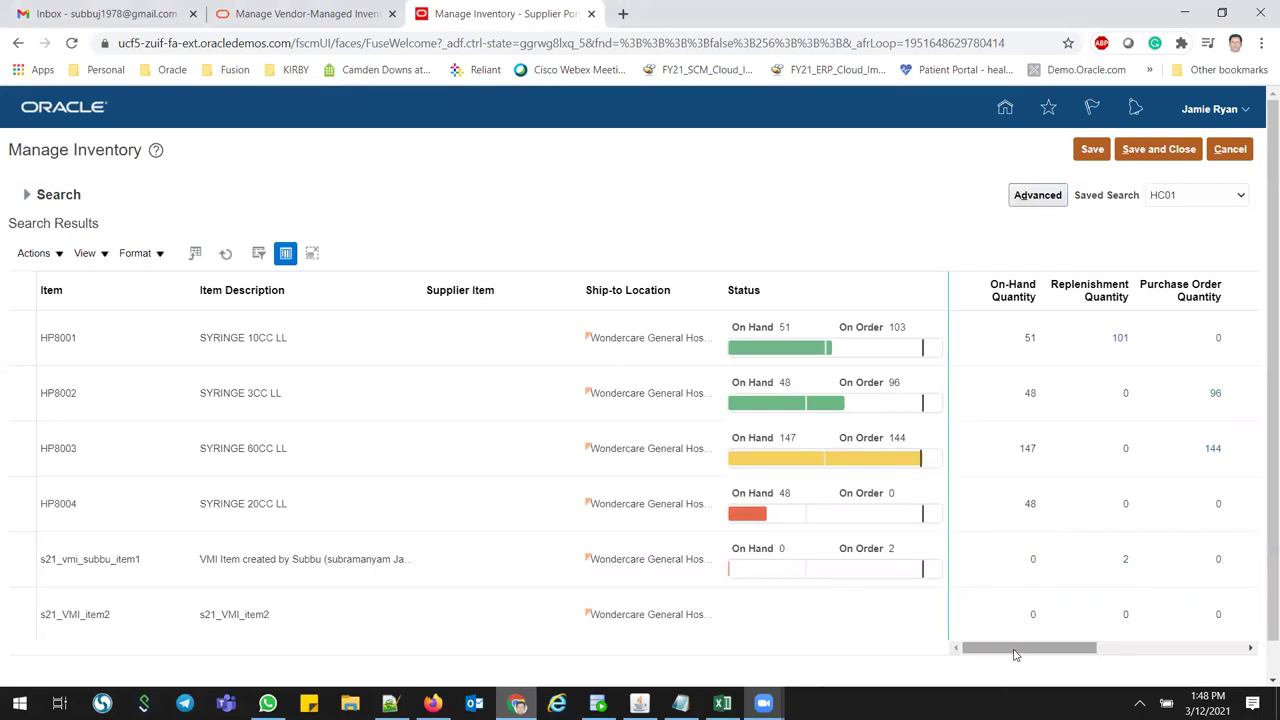
Examine the columns available for the inventory results and the replenishment, minimum and maximum quantities of s21_VMI_item2.
{"action": "left_click", "coordinate": [100, 254]}
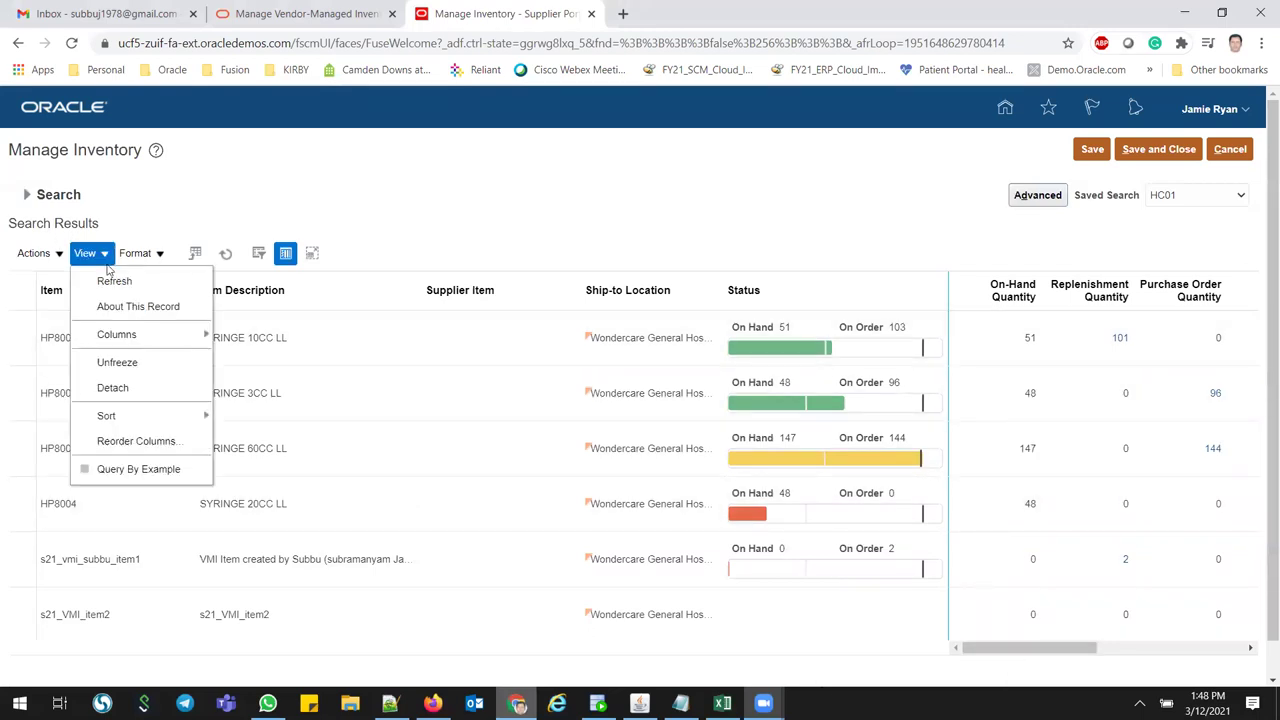
{"action": "mouse_move", "coordinate": [131, 341]}
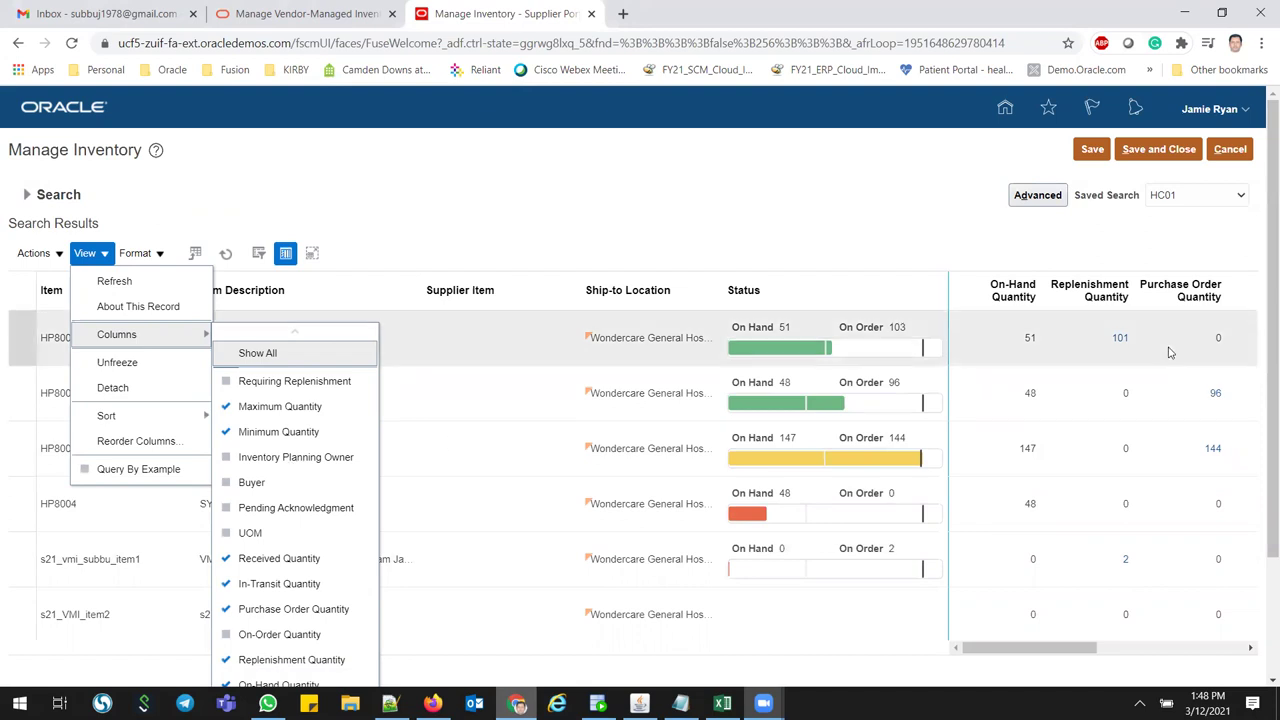
{"action": "scroll", "coordinate": [438, 525], "scroll_direction": "down", "scroll_amount": 2}
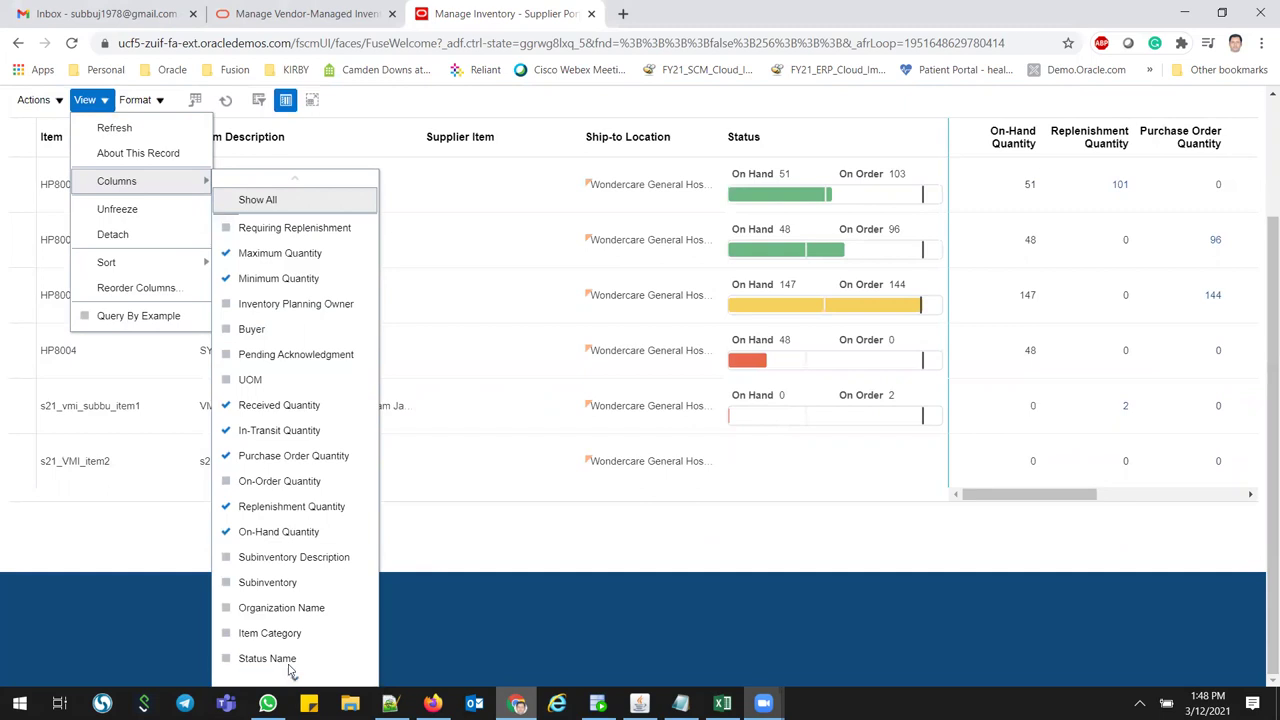
{"action": "mouse_move", "coordinate": [294, 681]}
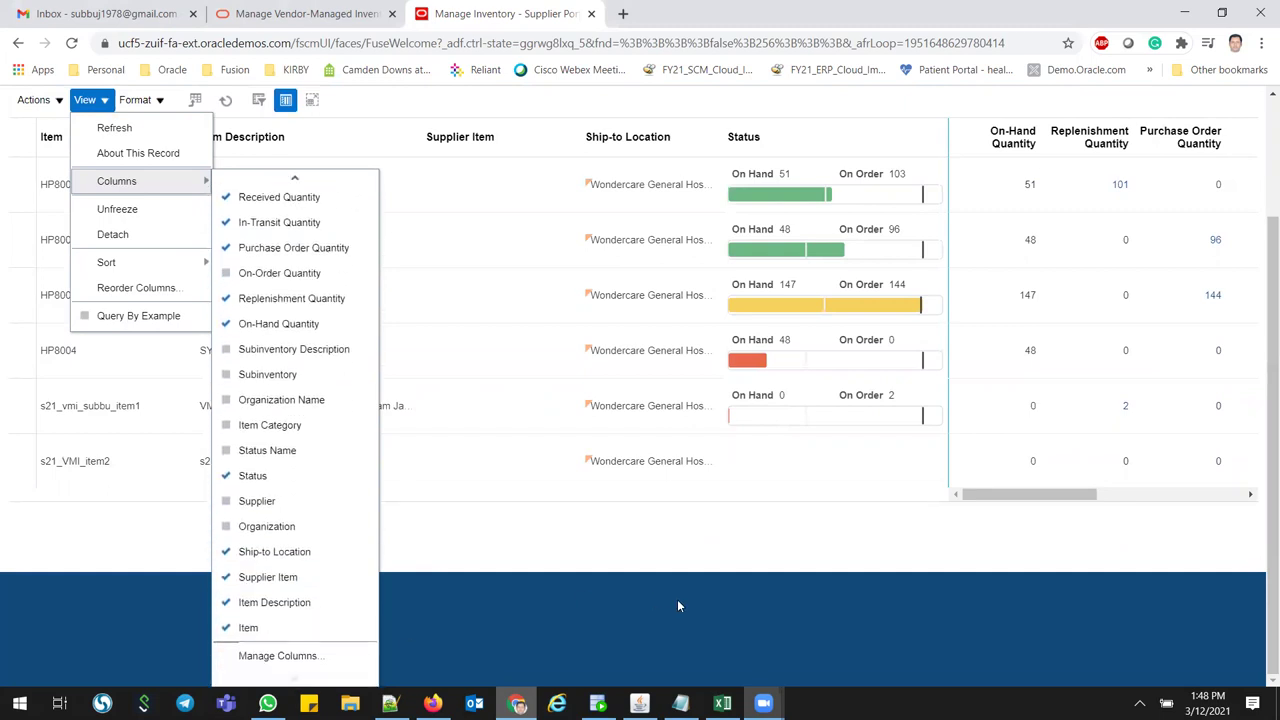
{"action": "scroll", "coordinate": [1008, 500], "scroll_direction": "up", "scroll_amount": 2}
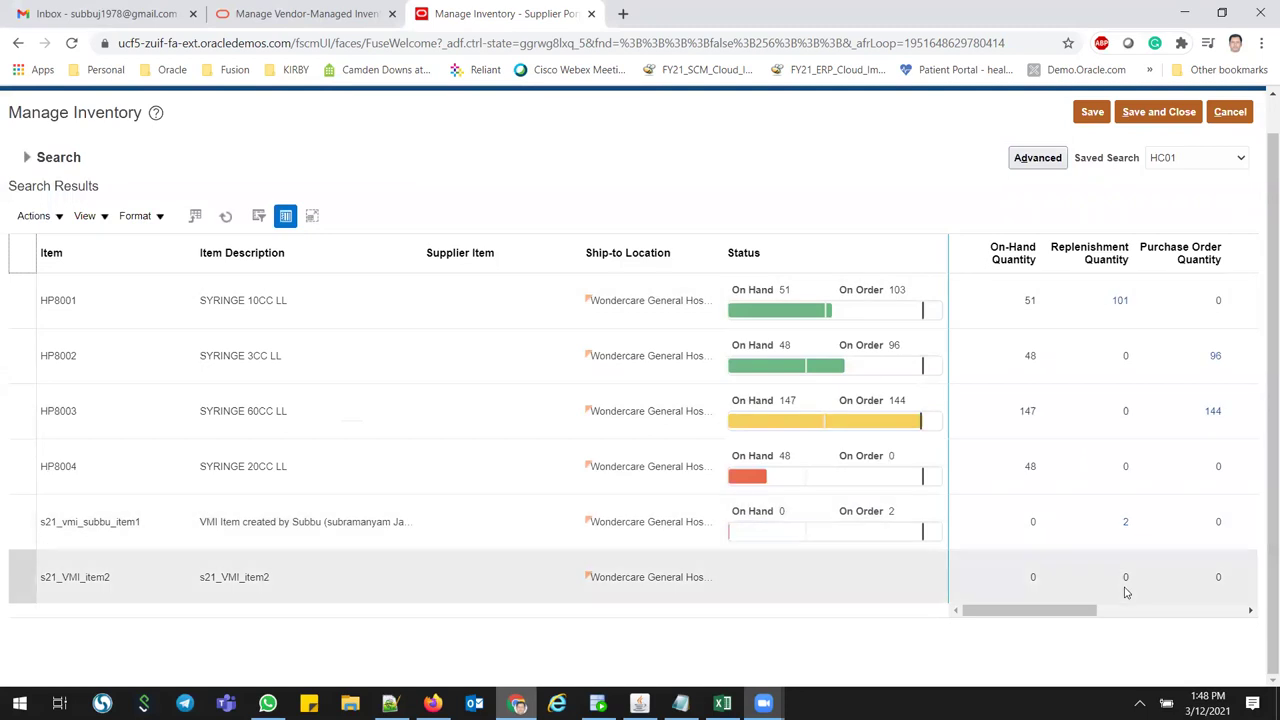
{"action": "left_click", "coordinate": [1065, 610]}
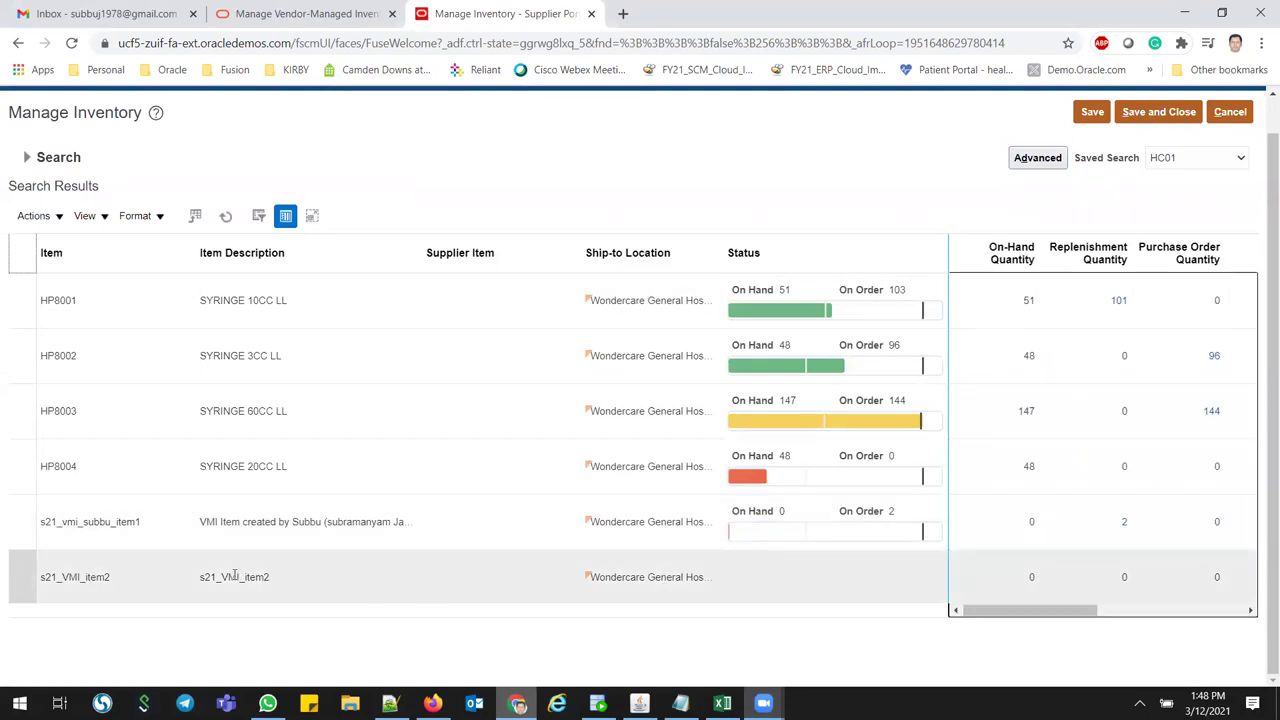
{"action": "mouse_move", "coordinate": [758, 309]}
{"action": "left_click_drag", "start_coordinate": [1010, 612], "coordinate": [980, 612]}
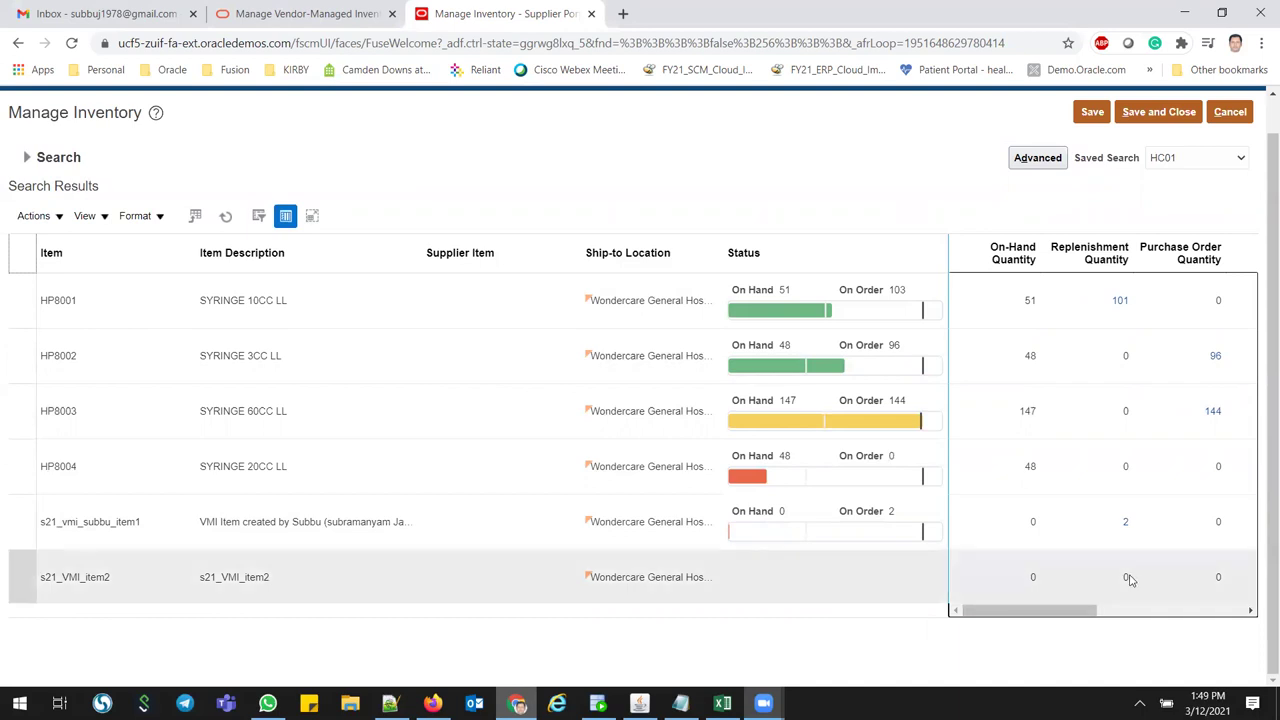
{"action": "left_click_drag", "start_coordinate": [1078, 612], "coordinate": [1229, 623]}
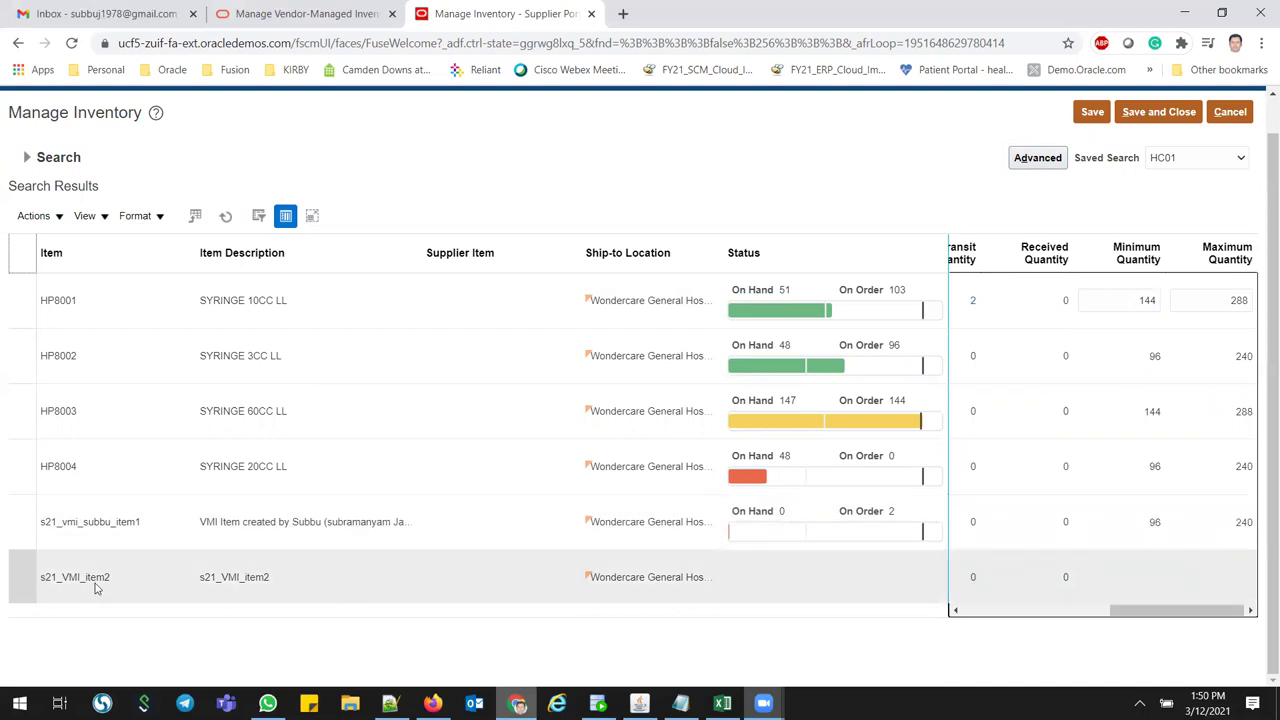
{"action": "left_click", "coordinate": [25, 583]}
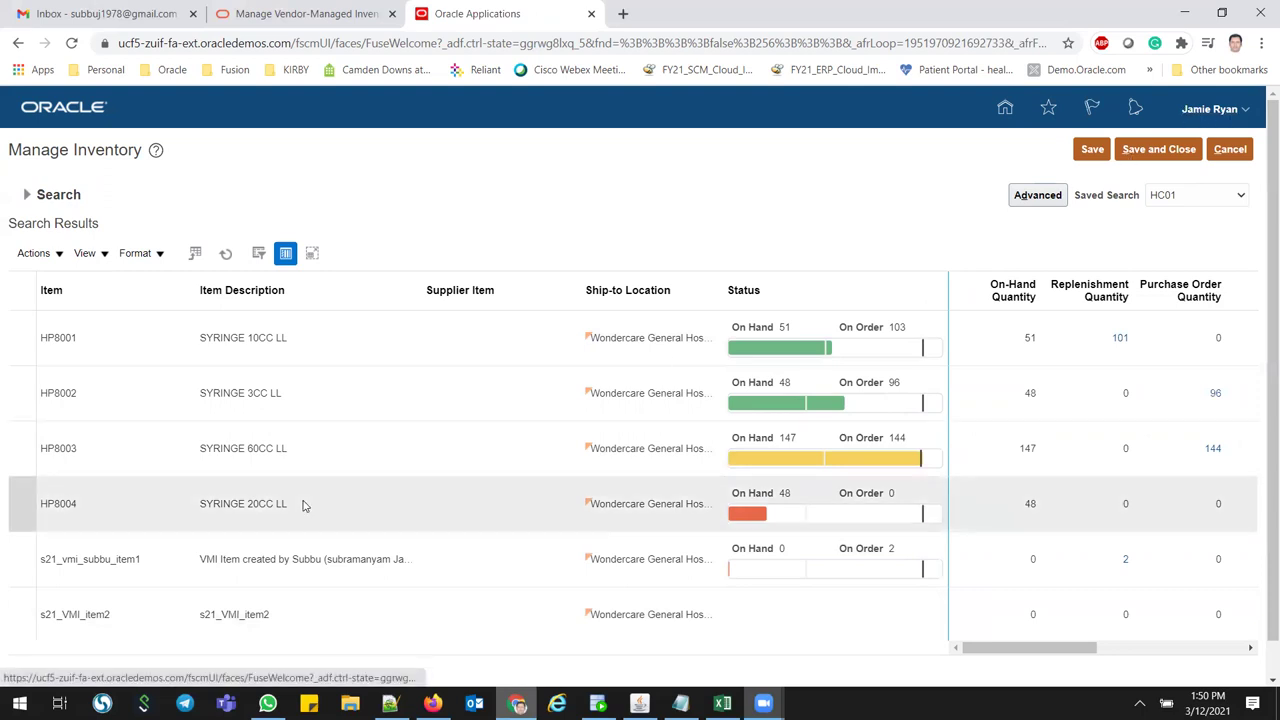
{"action": "left_click", "coordinate": [25, 616]}
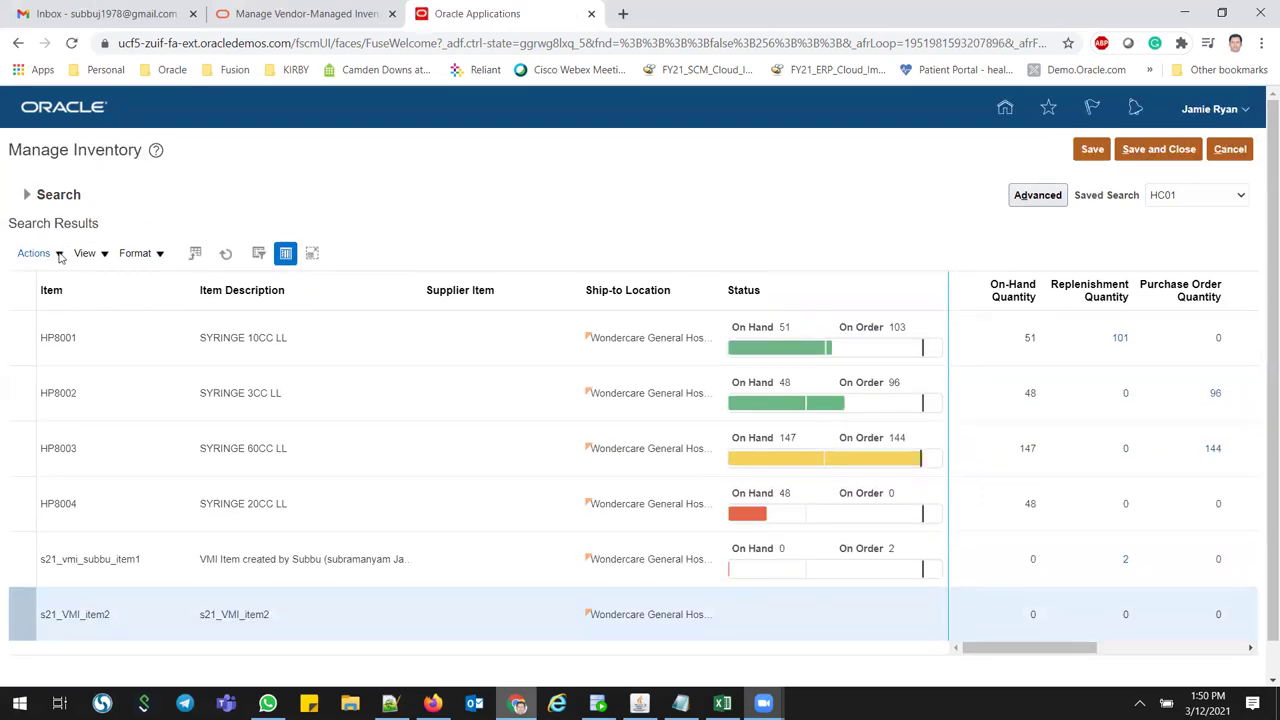
{"action": "left_click", "coordinate": [59, 254]}
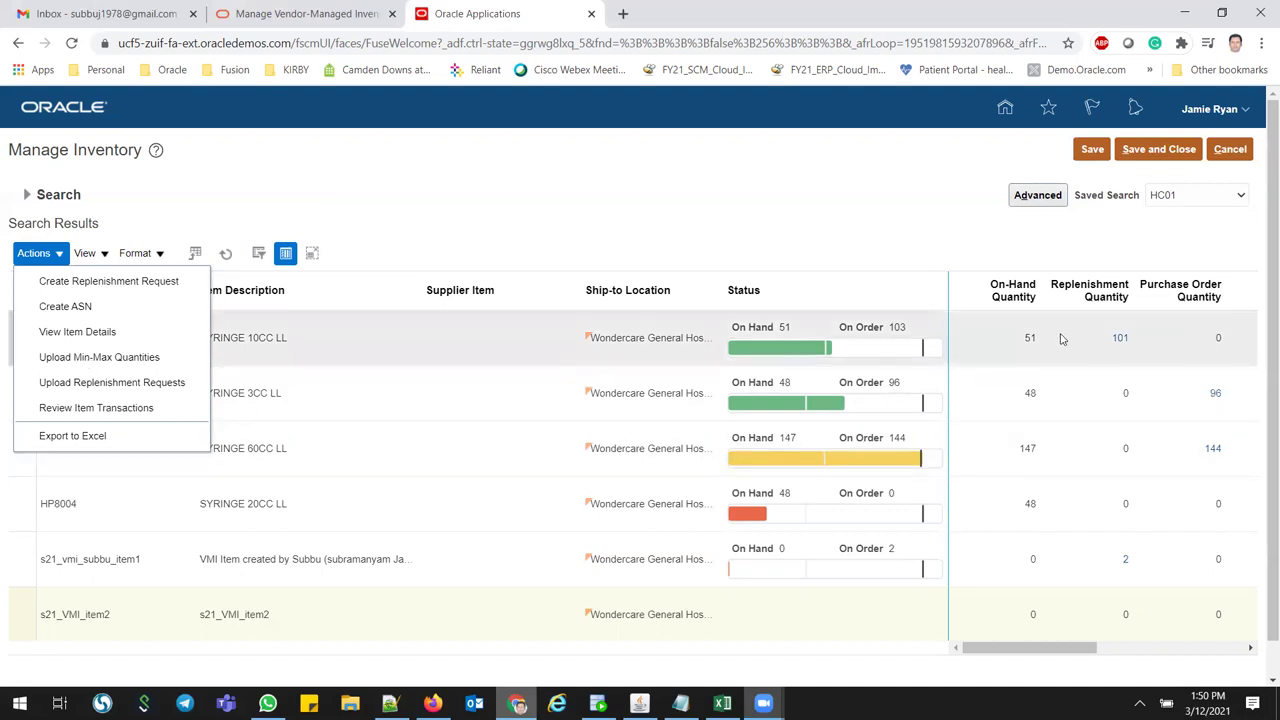
{"action": "left_click_drag", "start_coordinate": [1078, 647], "coordinate": [1226, 647]}
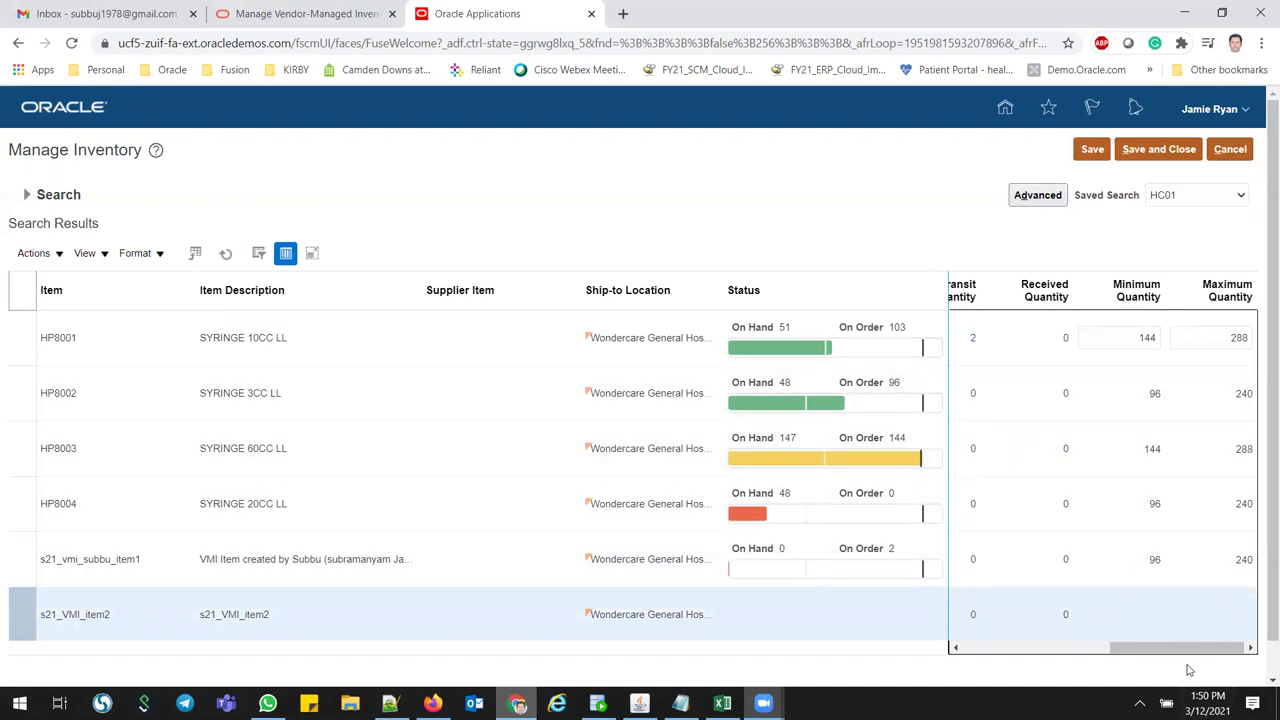
{"action": "left_click_drag", "start_coordinate": [1171, 649], "coordinate": [791, 645]}
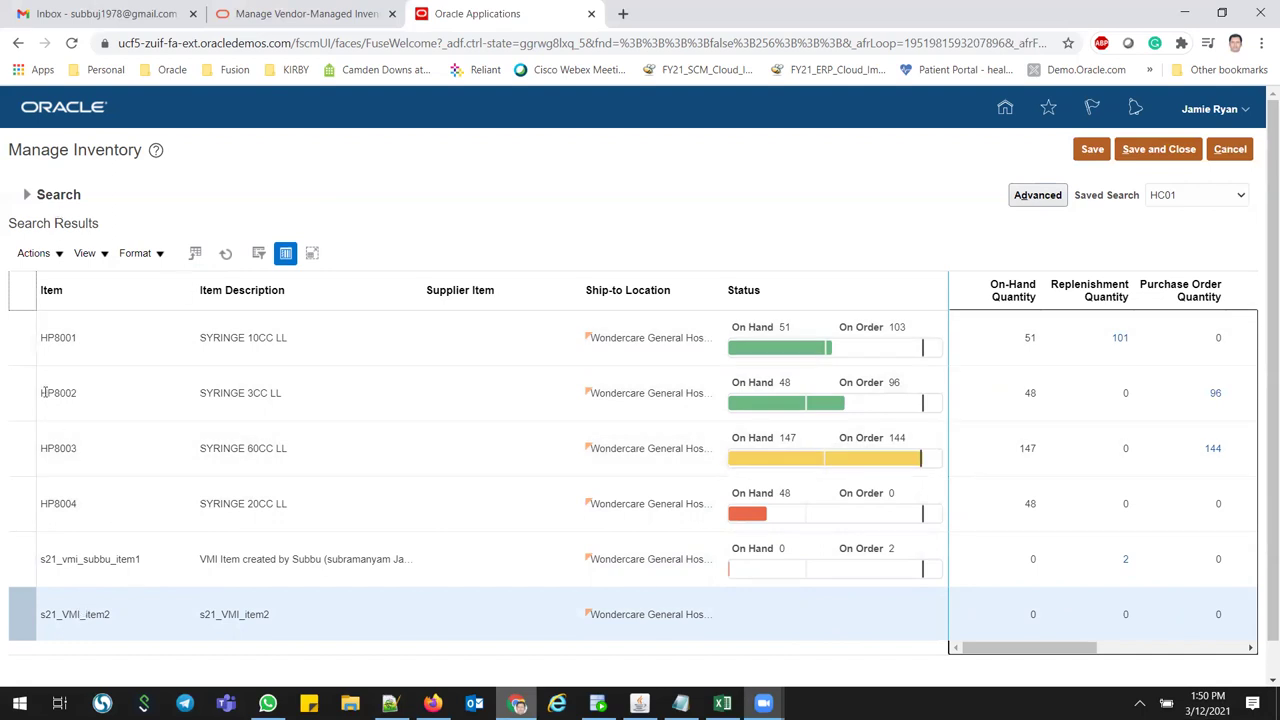
{"action": "left_click", "coordinate": [18, 282]}
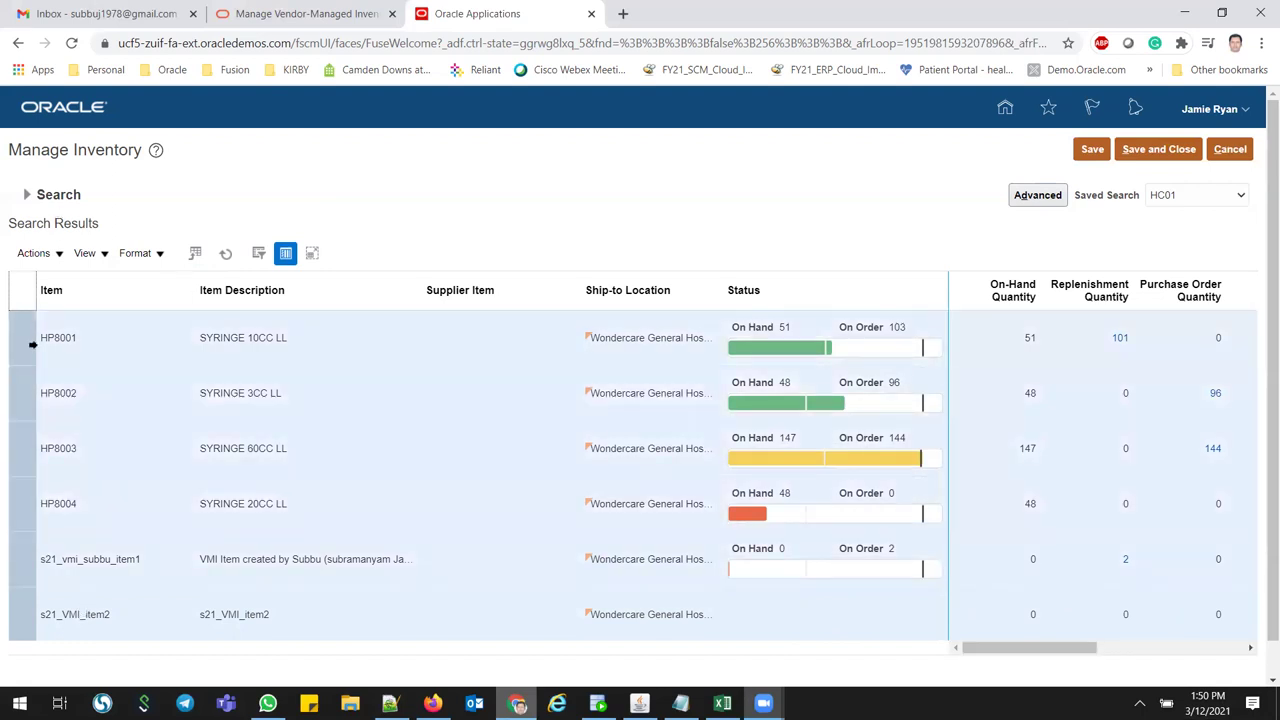
{"action": "left_click", "coordinate": [18, 290]}
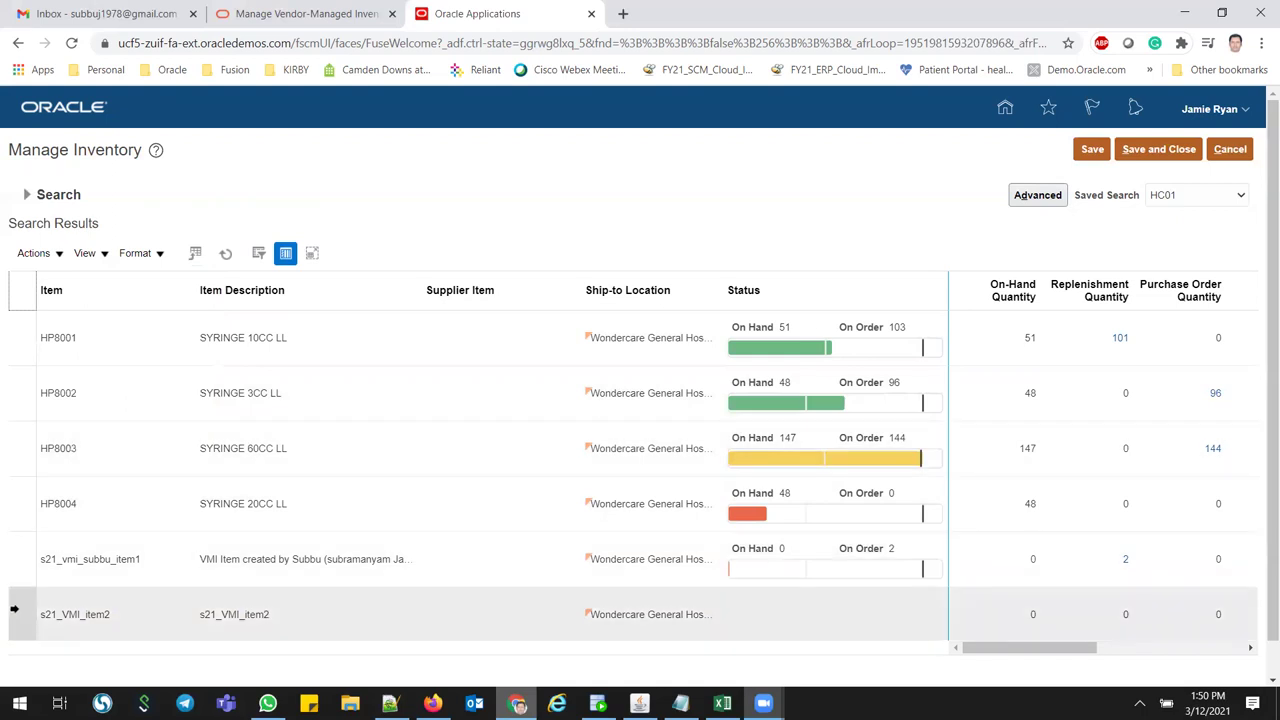
Select item s21_VMI_item2 in the inventory results and open the Upload Min-Max Quantities page.
{"action": "left_click", "coordinate": [14, 609]}
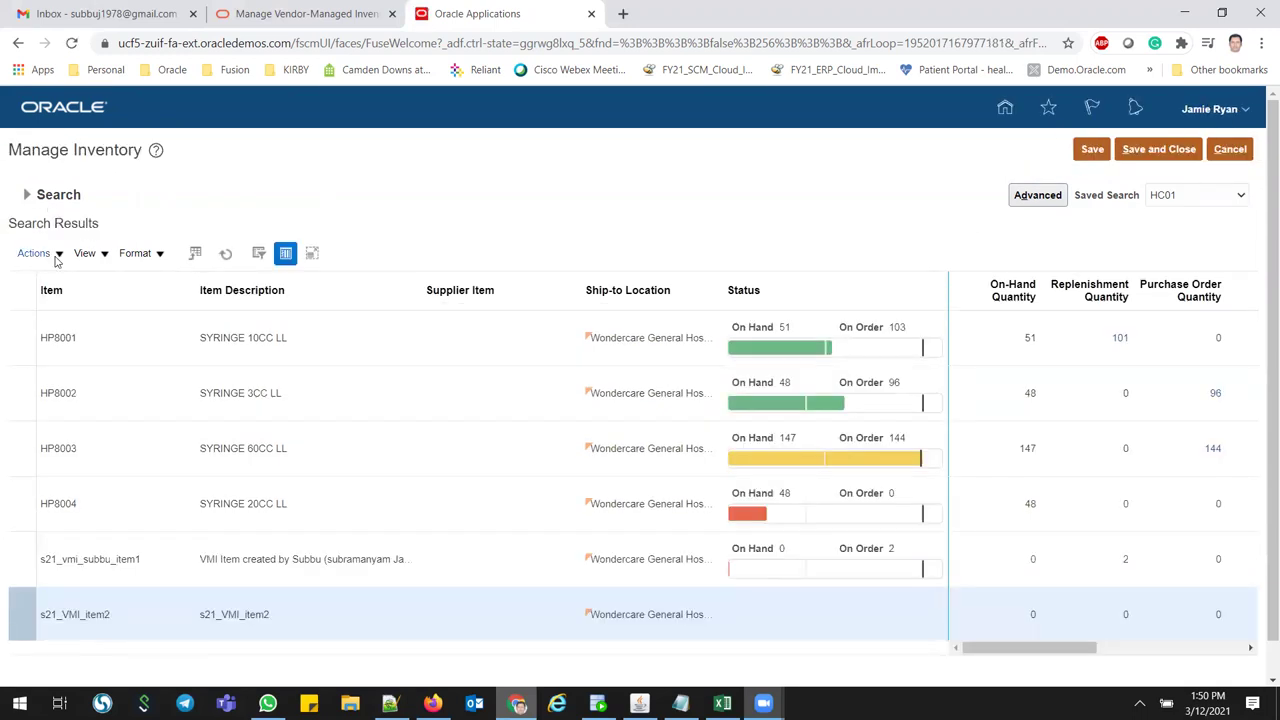
{"action": "left_click", "coordinate": [58, 255]}
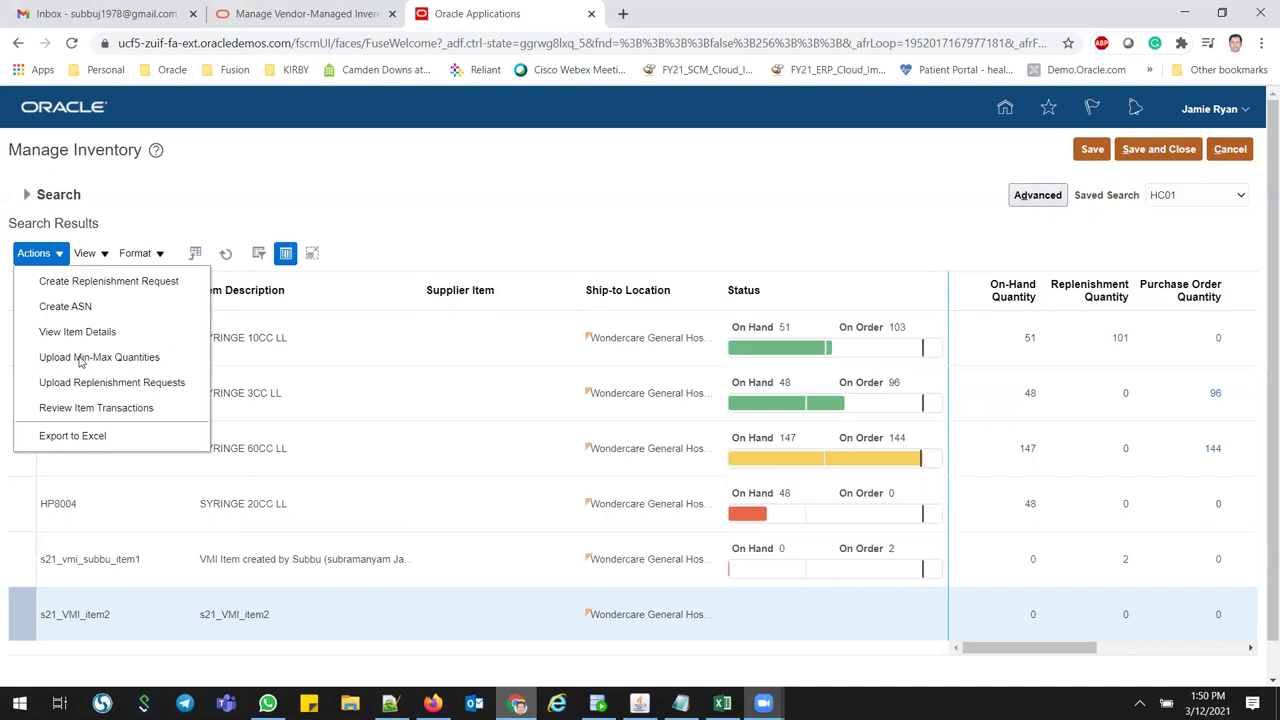
{"action": "left_click", "coordinate": [81, 360]}
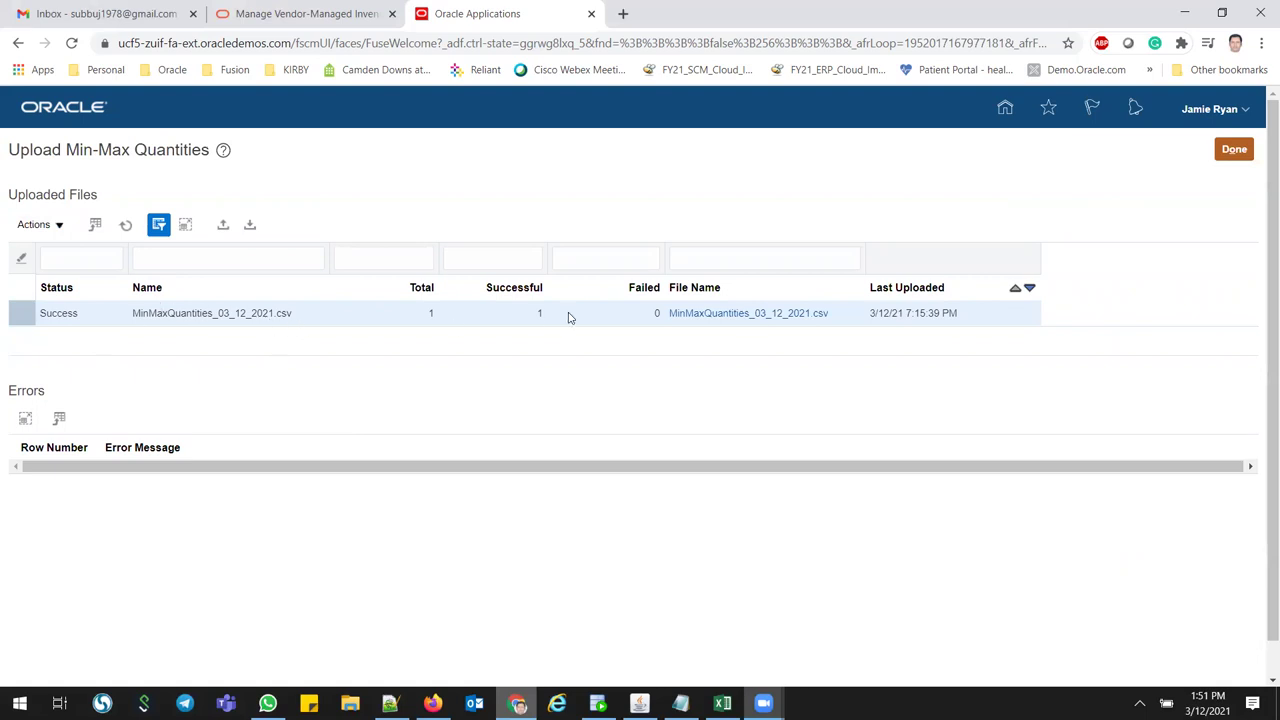
Download a min-max quantities template using Item as the seed data and s21_VMI_item2 as the item.
{"action": "left_click", "coordinate": [251, 227]}
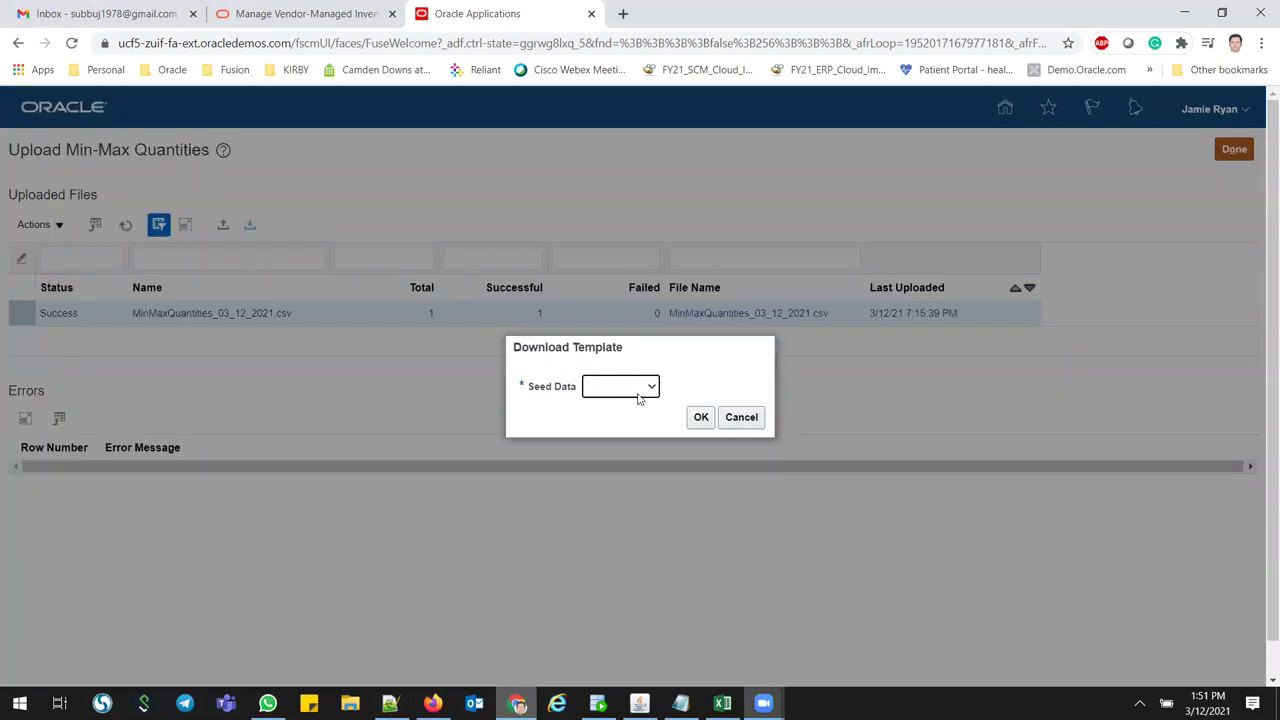
{"action": "left_click", "coordinate": [639, 397]}
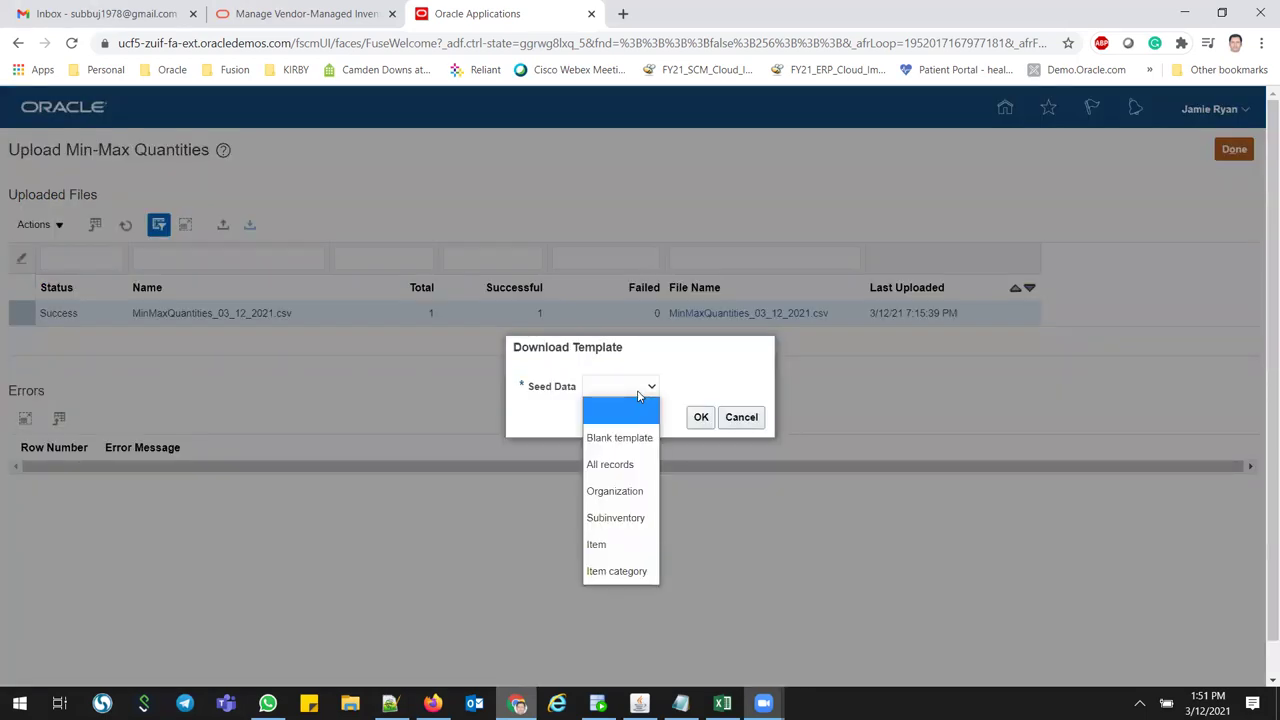
{"action": "left_click", "coordinate": [605, 546]}
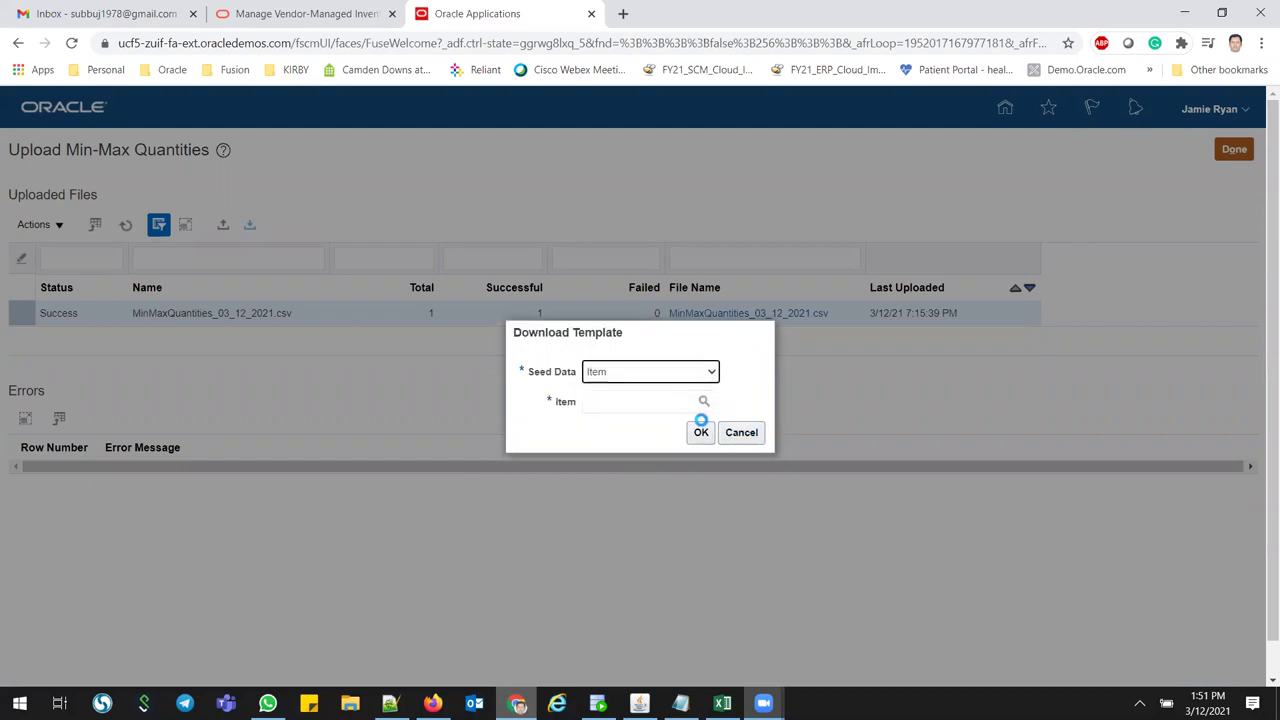
{"action": "left_click", "coordinate": [643, 402]}
{"action": "type", "text": "s21_vm"}
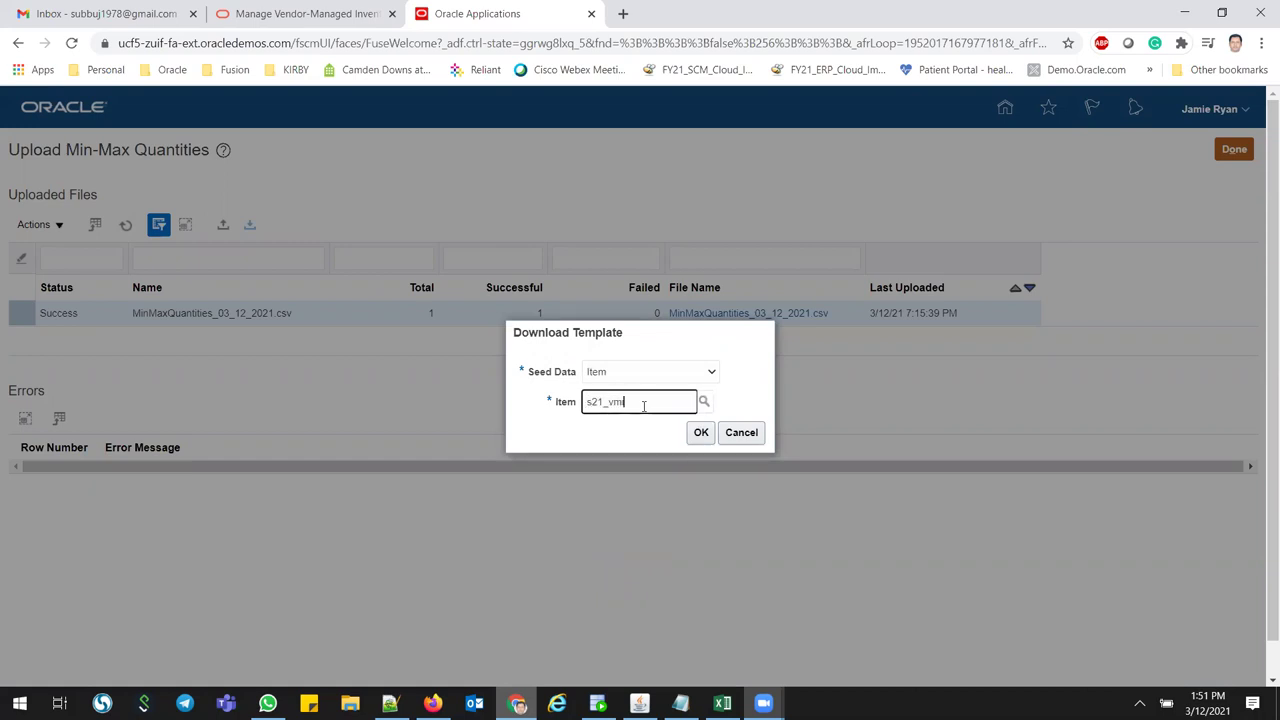
{"action": "type", "text": "i_item"}
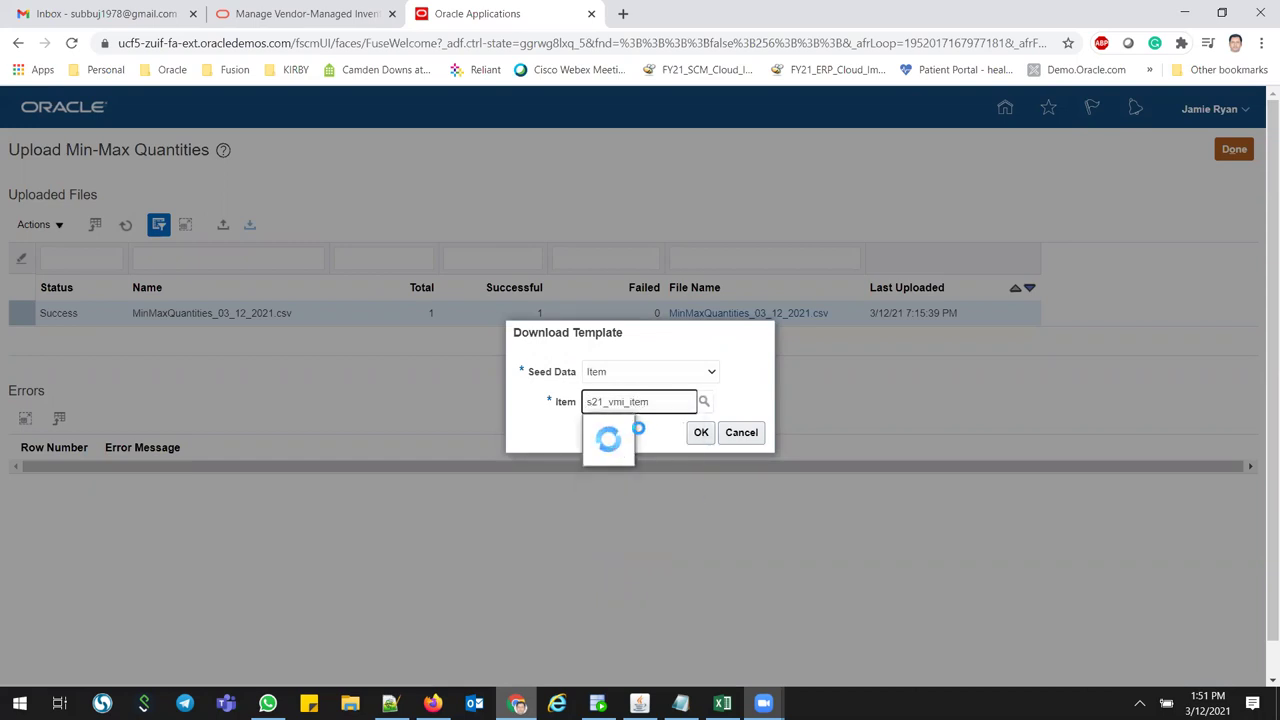
{"action": "left_click", "coordinate": [636, 429]}
{"action": "left_click", "coordinate": [701, 432]}
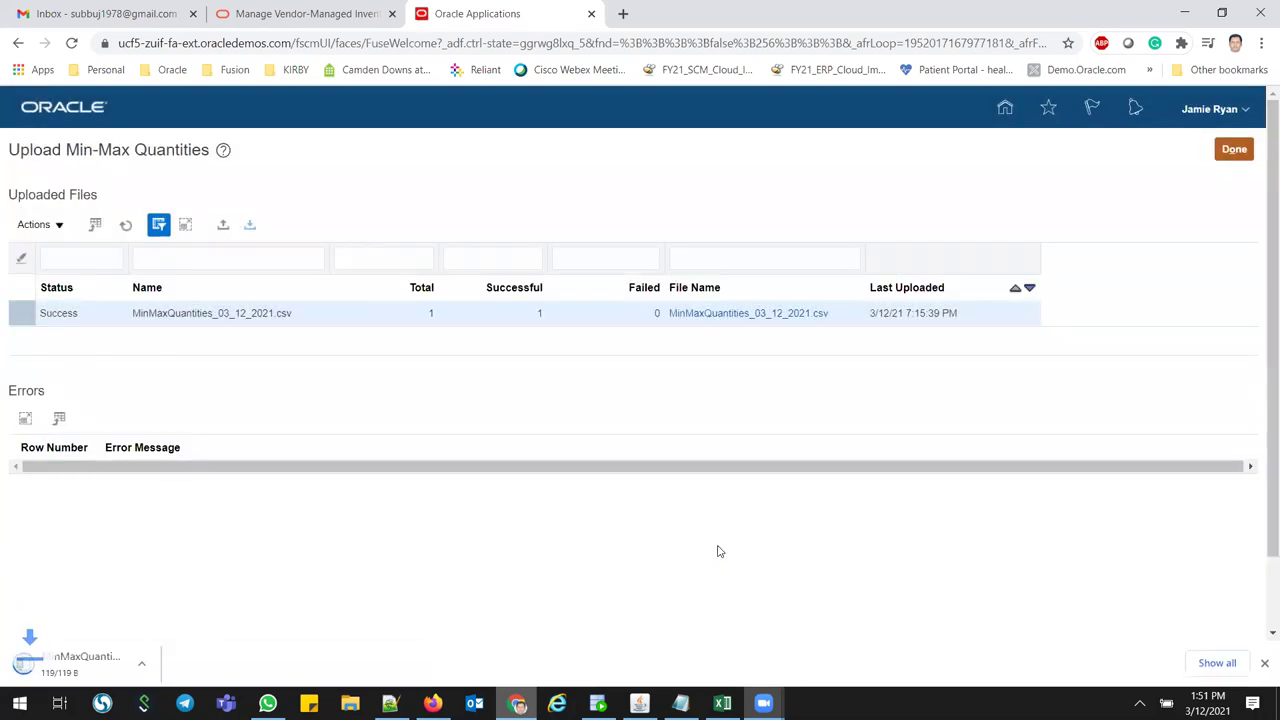
Open the downloaded MinMaxQuantities_03_12_2021.csv in Excel and fit all column widths to their contents.
{"action": "left_click", "coordinate": [72, 666]}
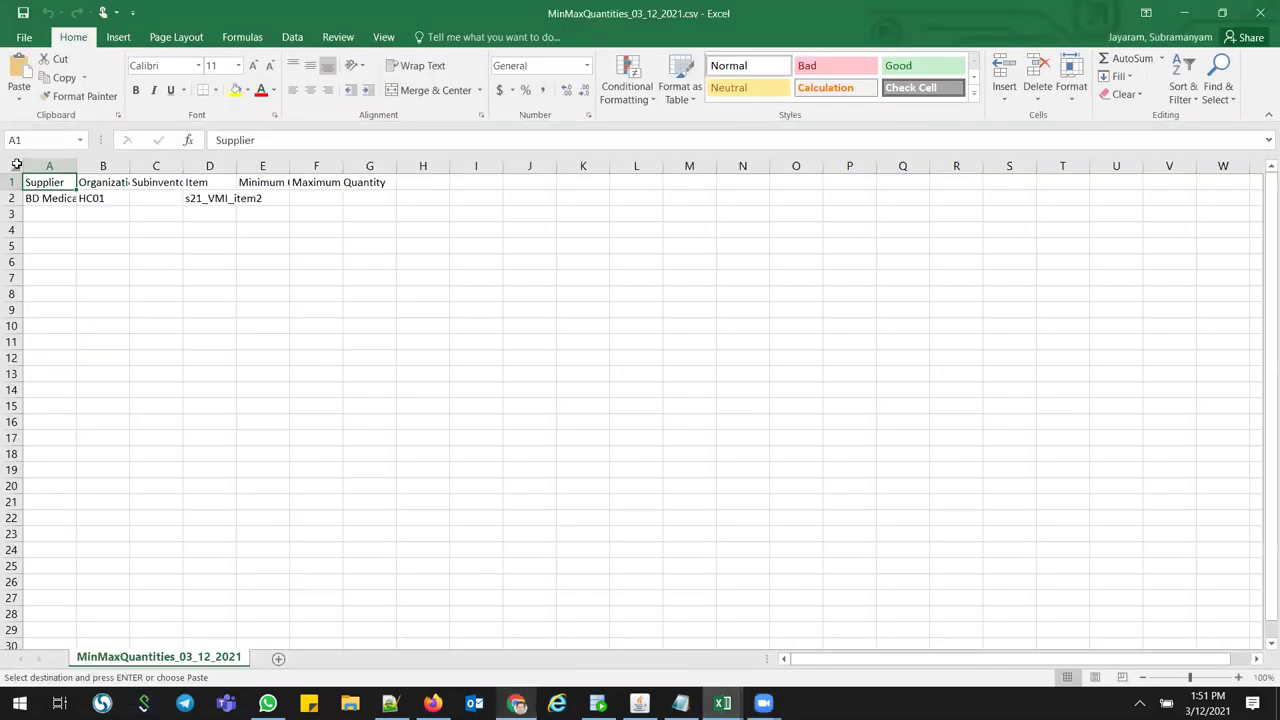
{"action": "left_click", "coordinate": [16, 164]}
{"action": "key", "text": "ctrl+c"}
{"action": "double_click", "coordinate": [76, 166]}
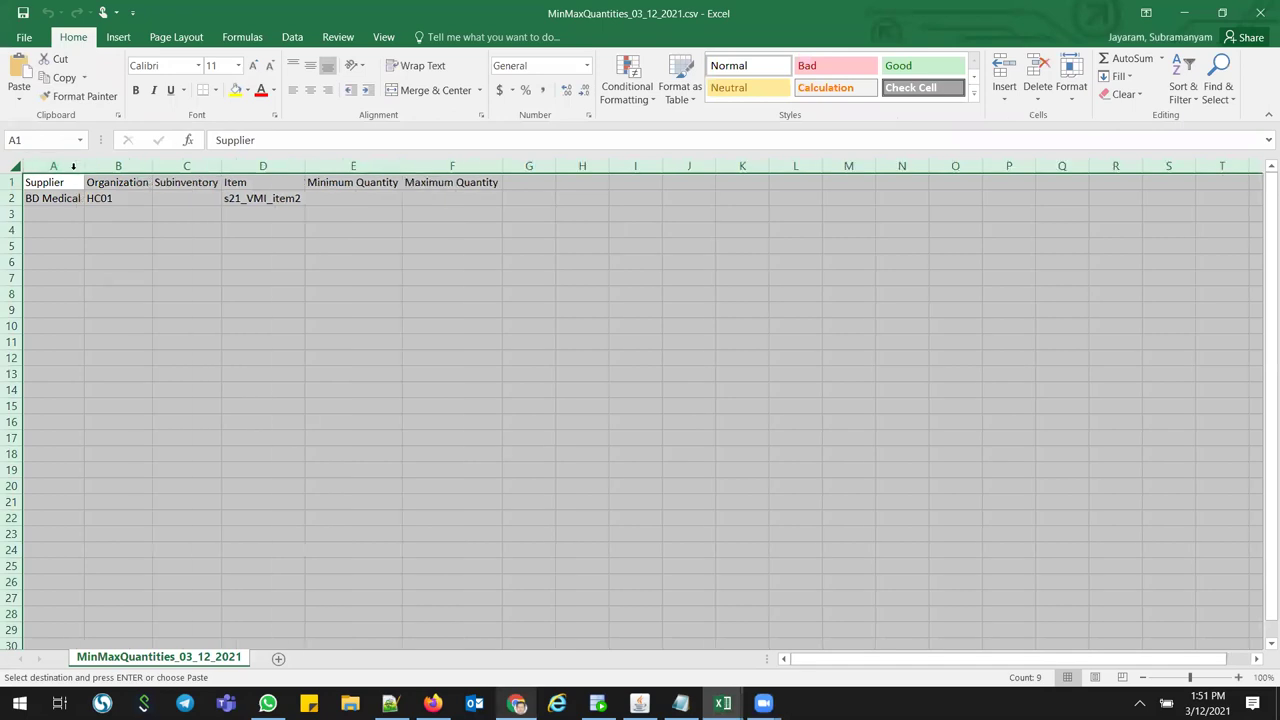
{"action": "left_click", "coordinate": [75, 200]}
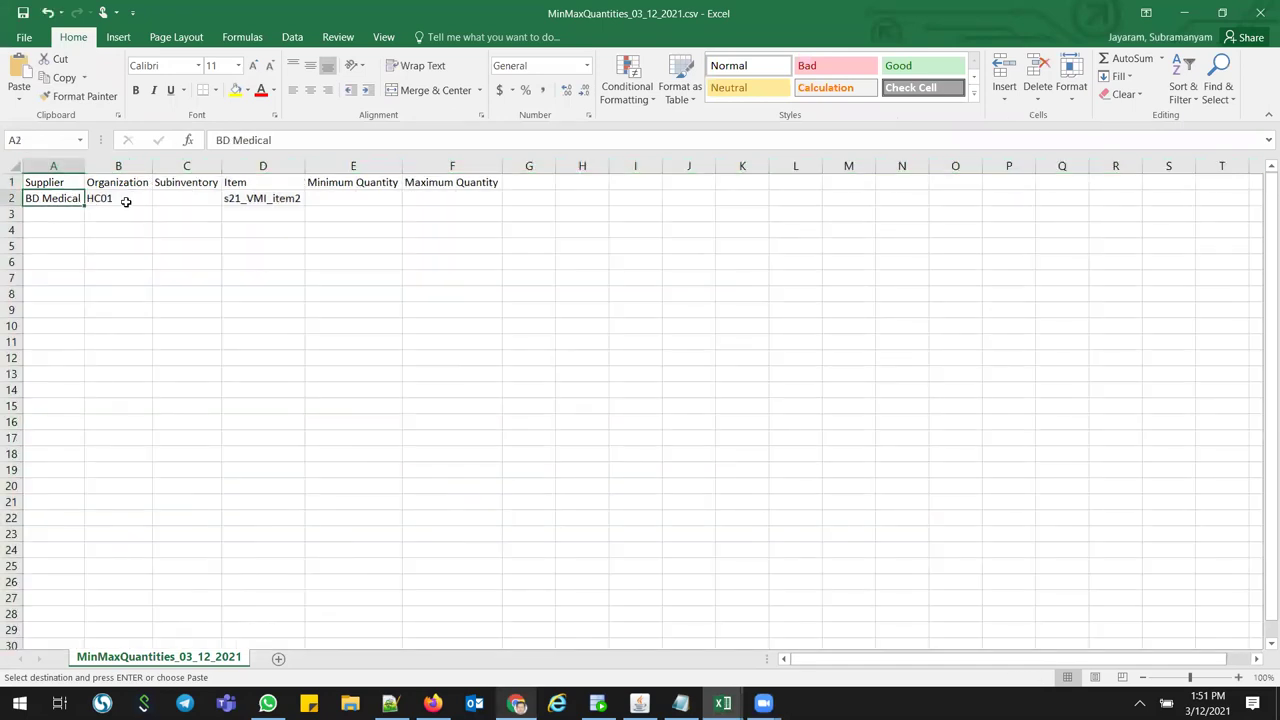
Enter a minimum quantity of 100 and a maximum quantity of 250 for s21_VMI_item2 in the CSV template.
{"action": "left_click", "coordinate": [126, 202]}
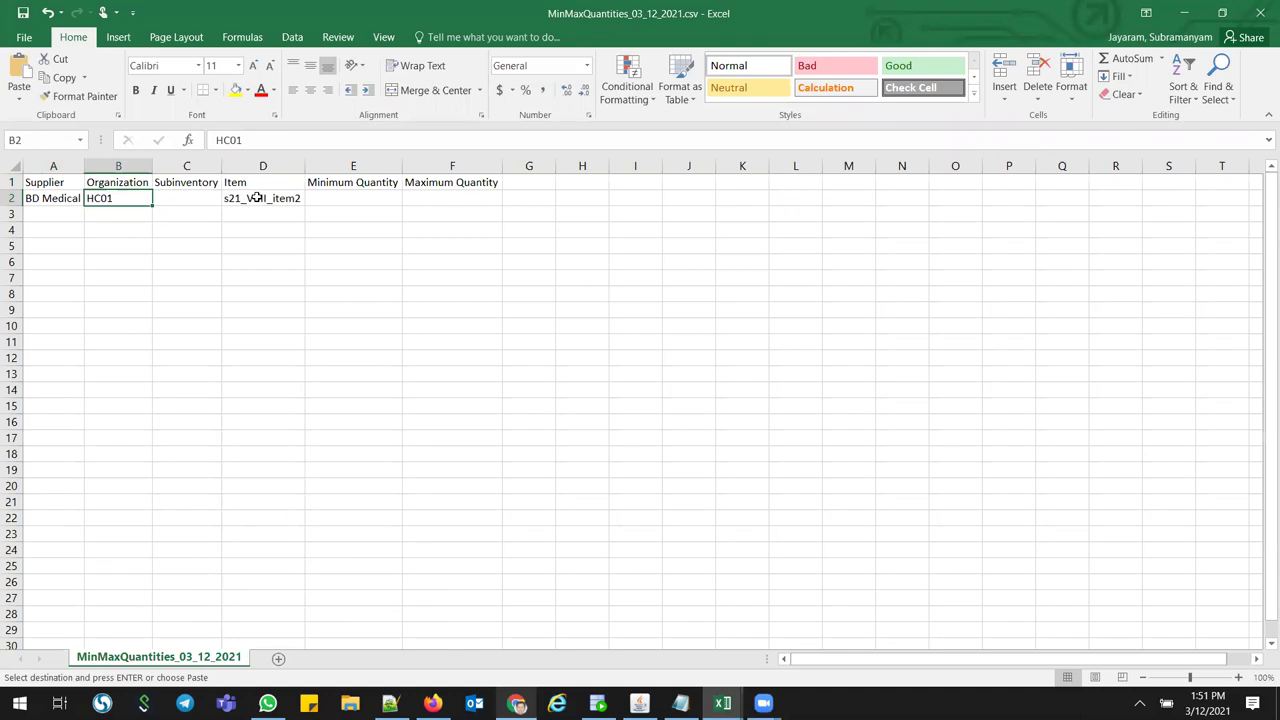
{"action": "left_click", "coordinate": [199, 200]}
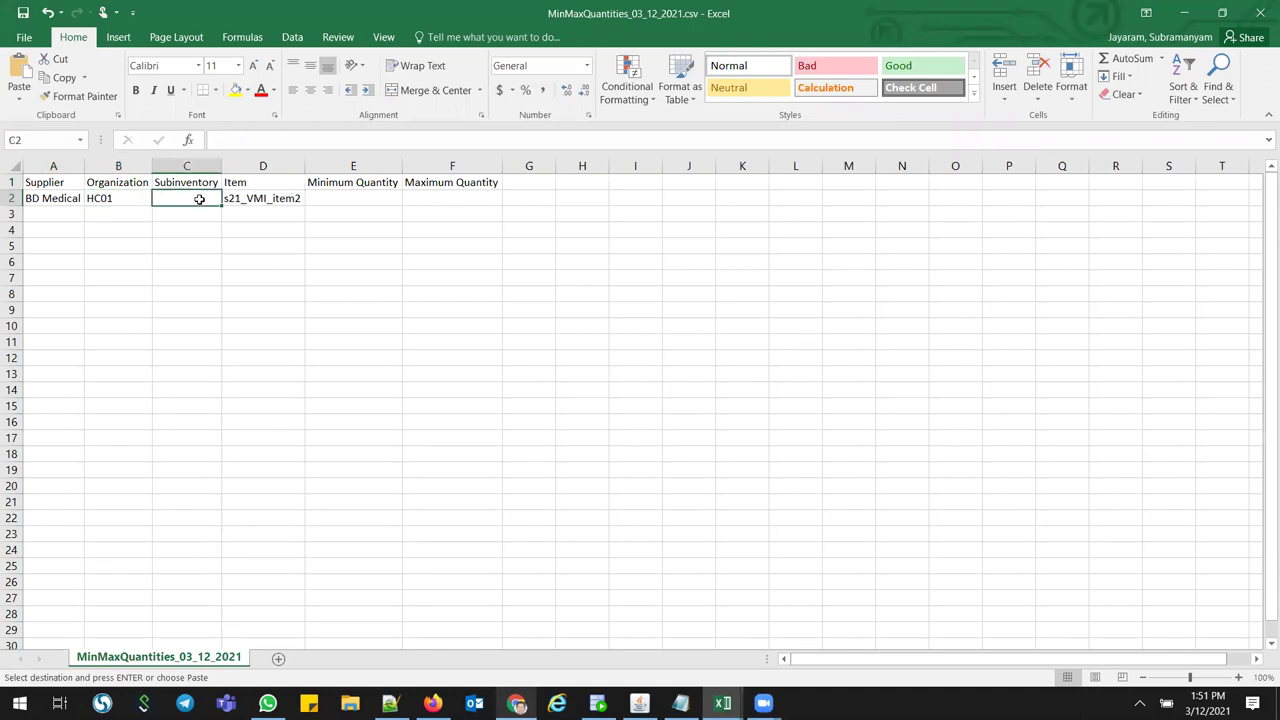
{"action": "left_click", "coordinate": [122, 203]}
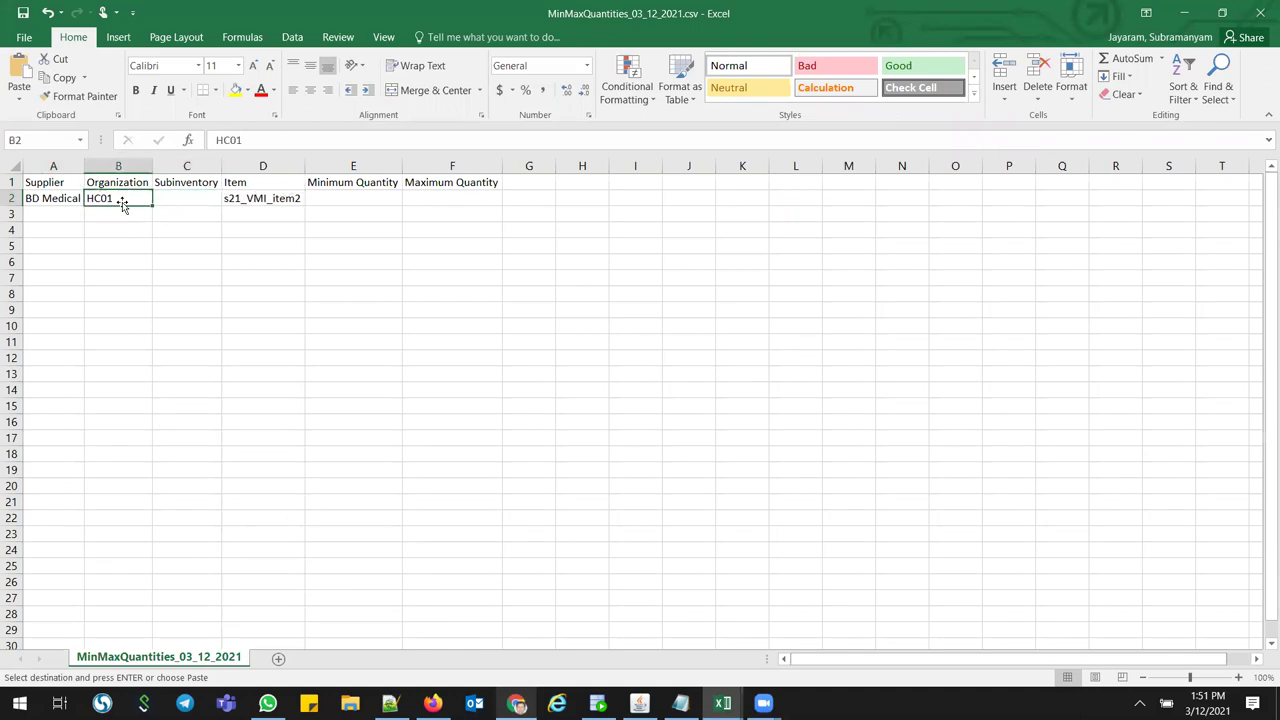
{"action": "left_click", "coordinate": [192, 197]}
{"action": "left_click", "coordinate": [386, 196]}
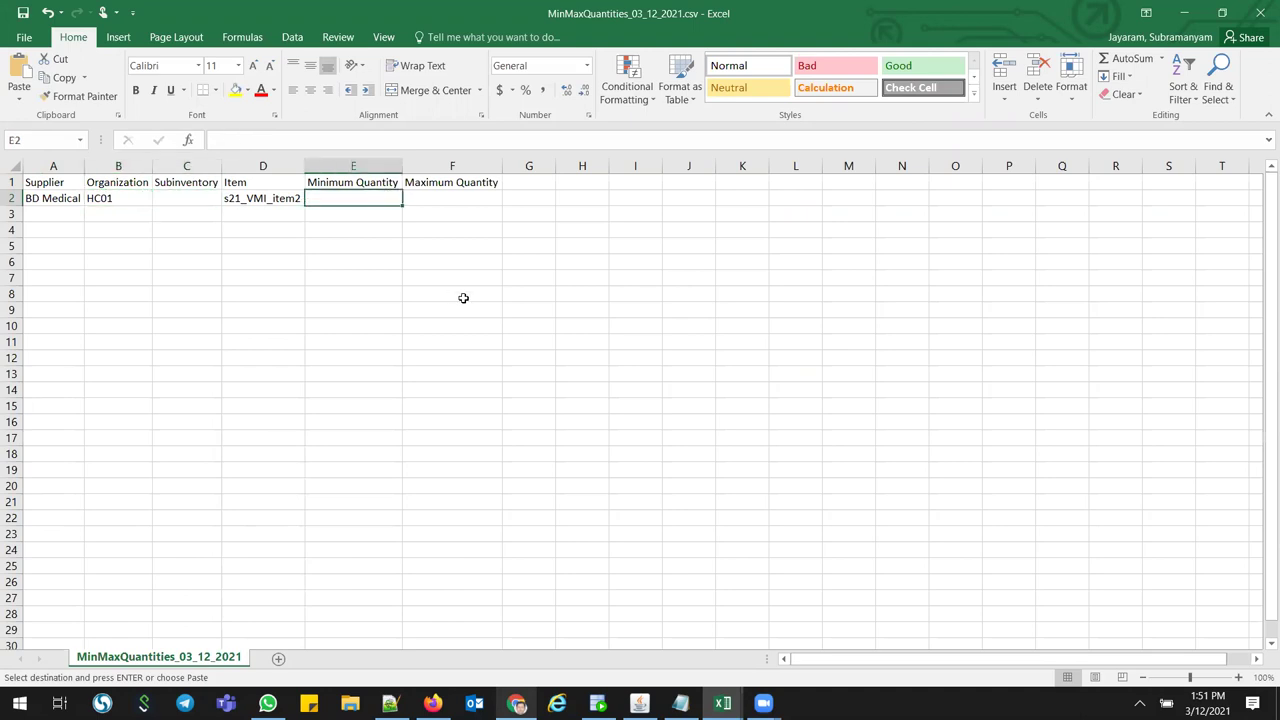
{"action": "type", "text": "96"}
{"action": "key", "text": "Tab"}
{"action": "type", "text": "250"}
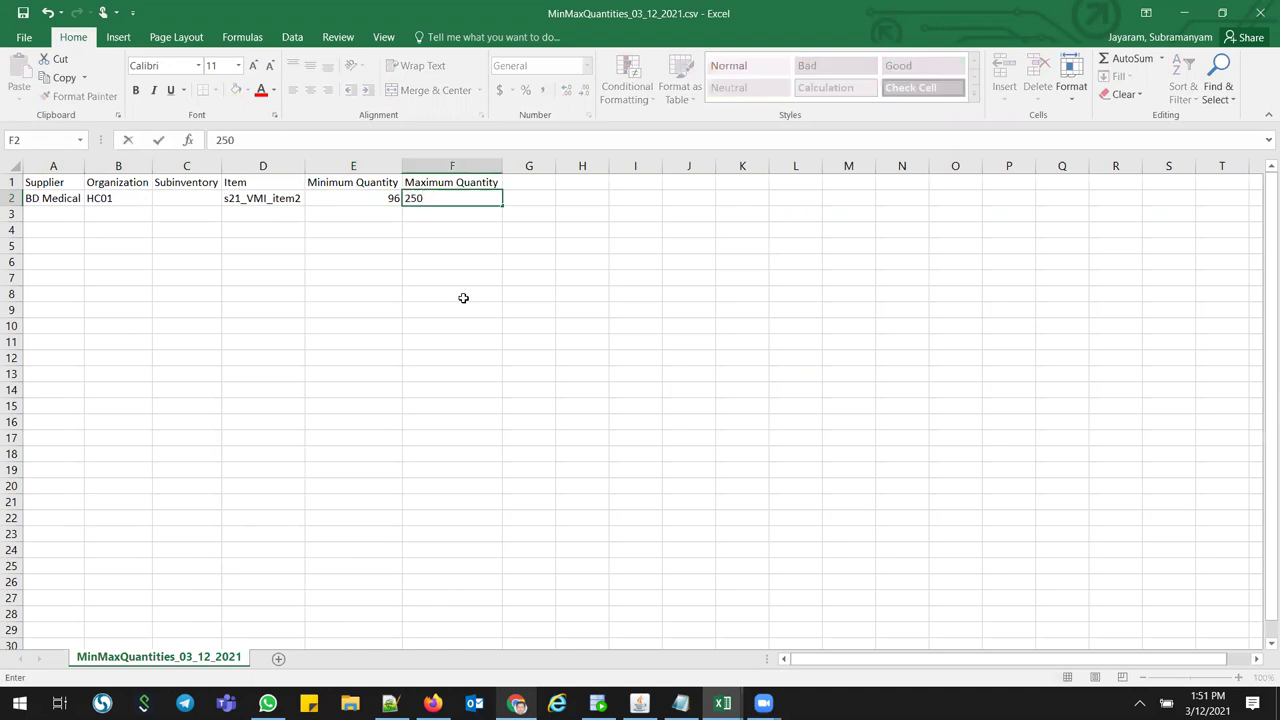
{"action": "left_click", "coordinate": [359, 200]}
{"action": "type", "text": "100"}
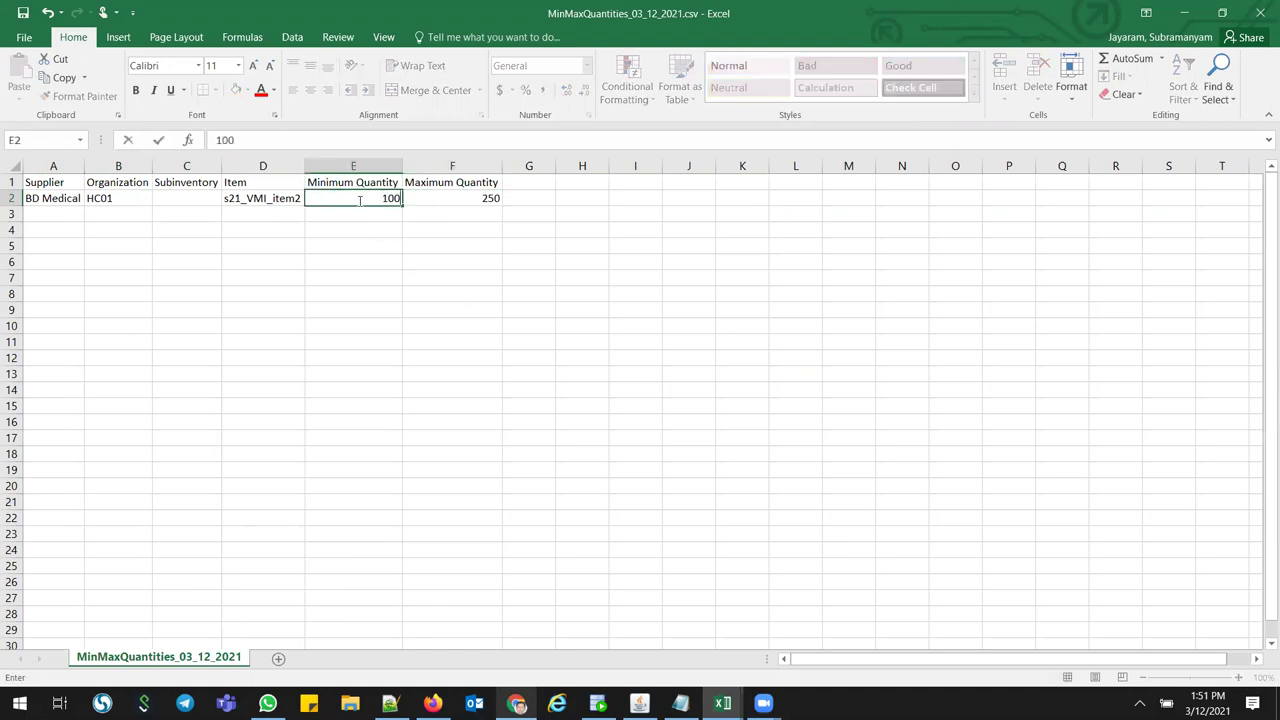
{"action": "key", "text": "Tab"}
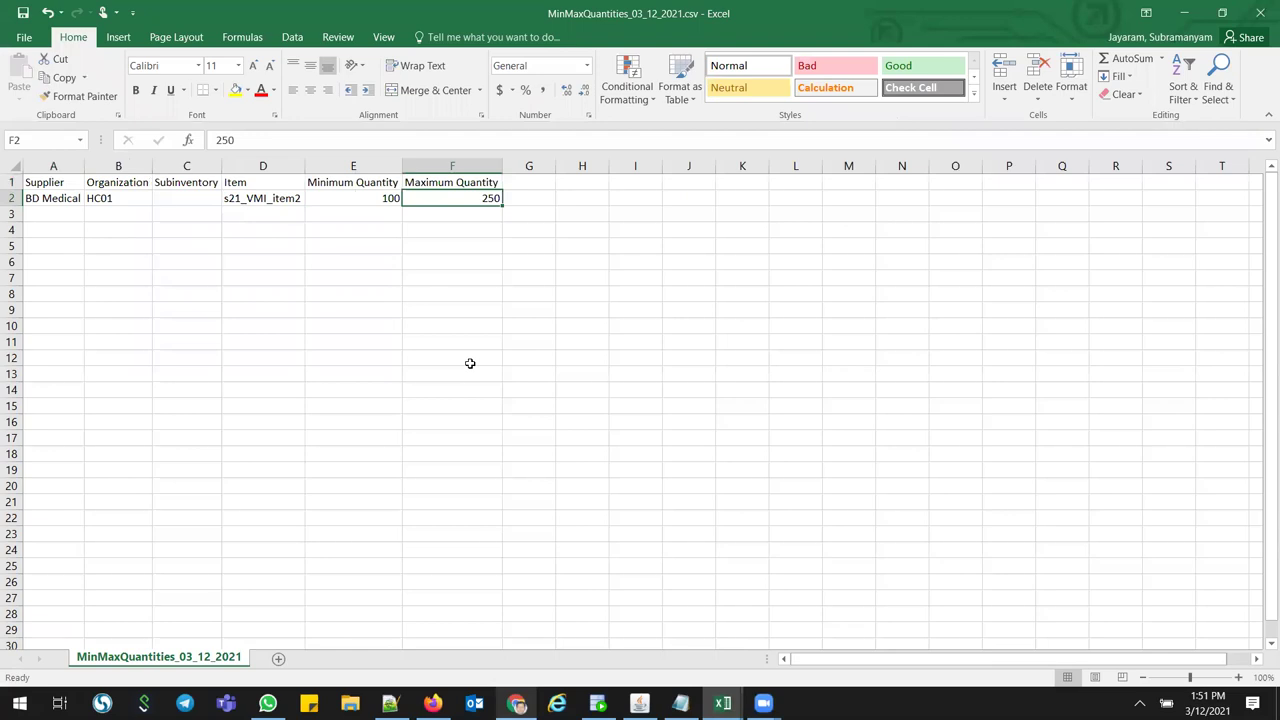
{"action": "left_click", "coordinate": [343, 197]}
{"action": "left_click", "coordinate": [418, 199]}
Save MinMaxQuantities_03_12_2021.csv, keeping the comma-delimited format, and close the file.
{"action": "left_click", "coordinate": [24, 13]}
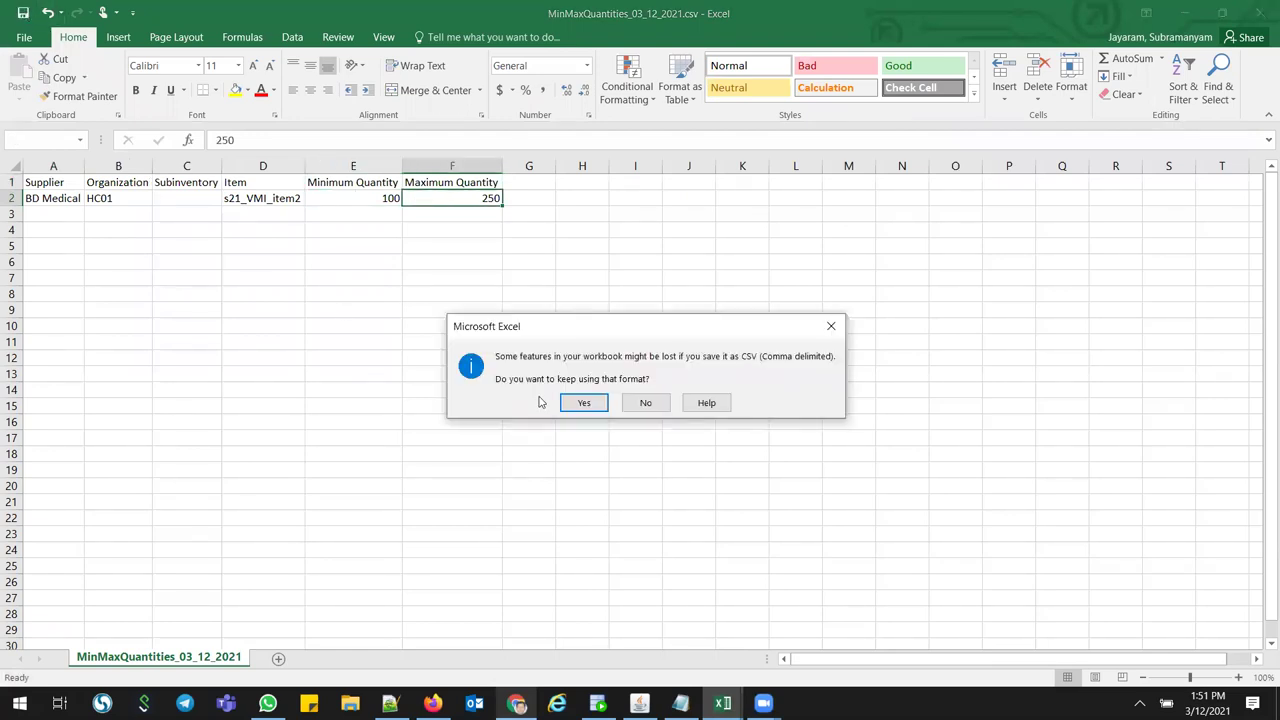
{"action": "left_click", "coordinate": [570, 403]}
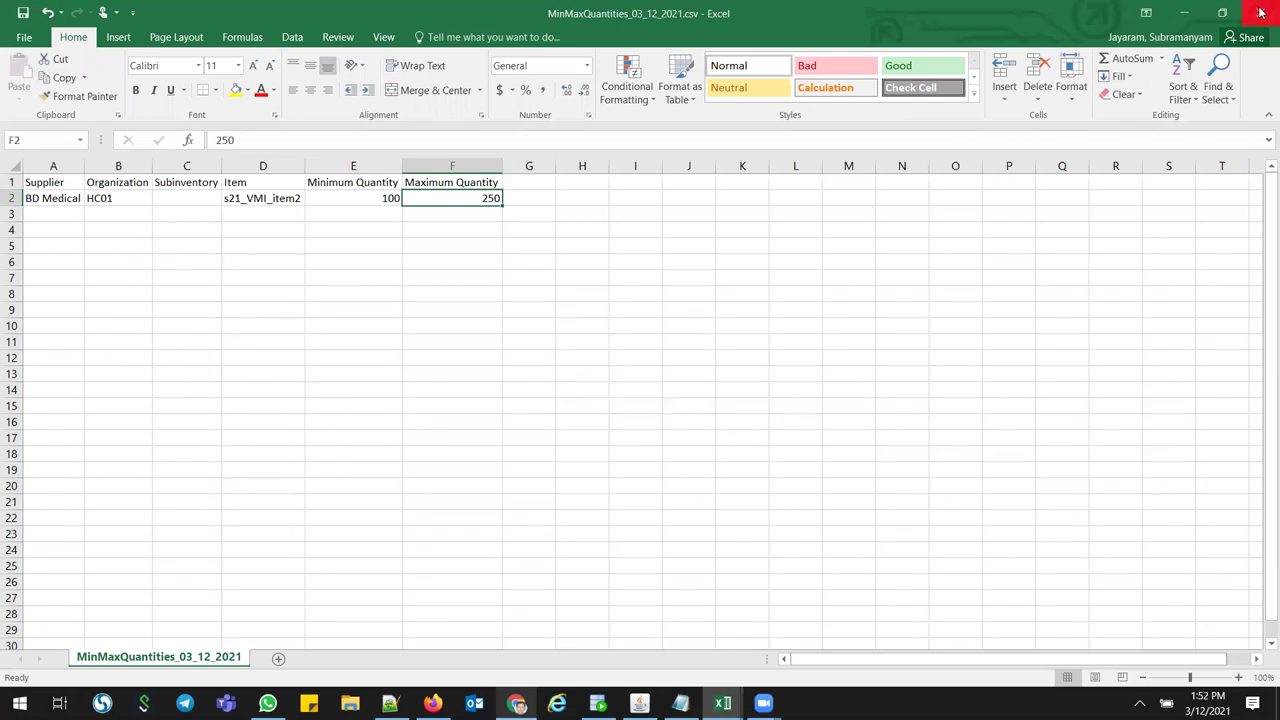
{"action": "left_click", "coordinate": [1260, 12]}
{"action": "left_click", "coordinate": [571, 373]}
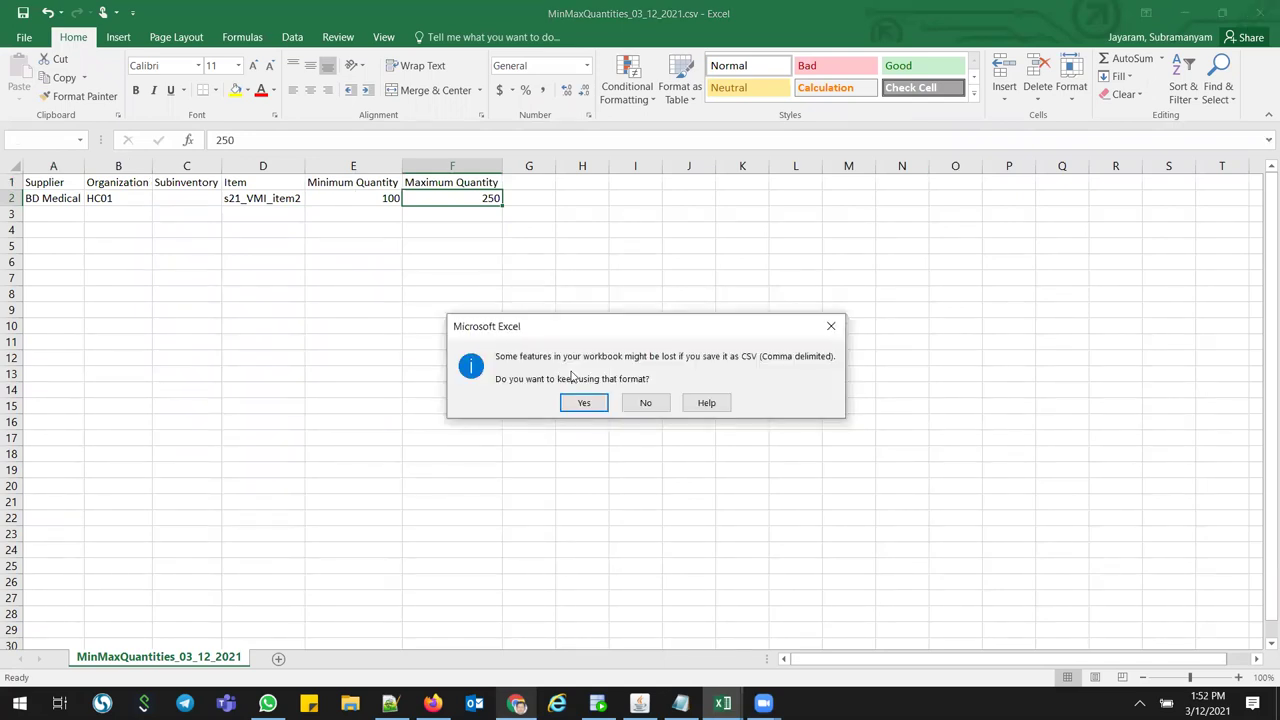
{"action": "left_click", "coordinate": [583, 403]}
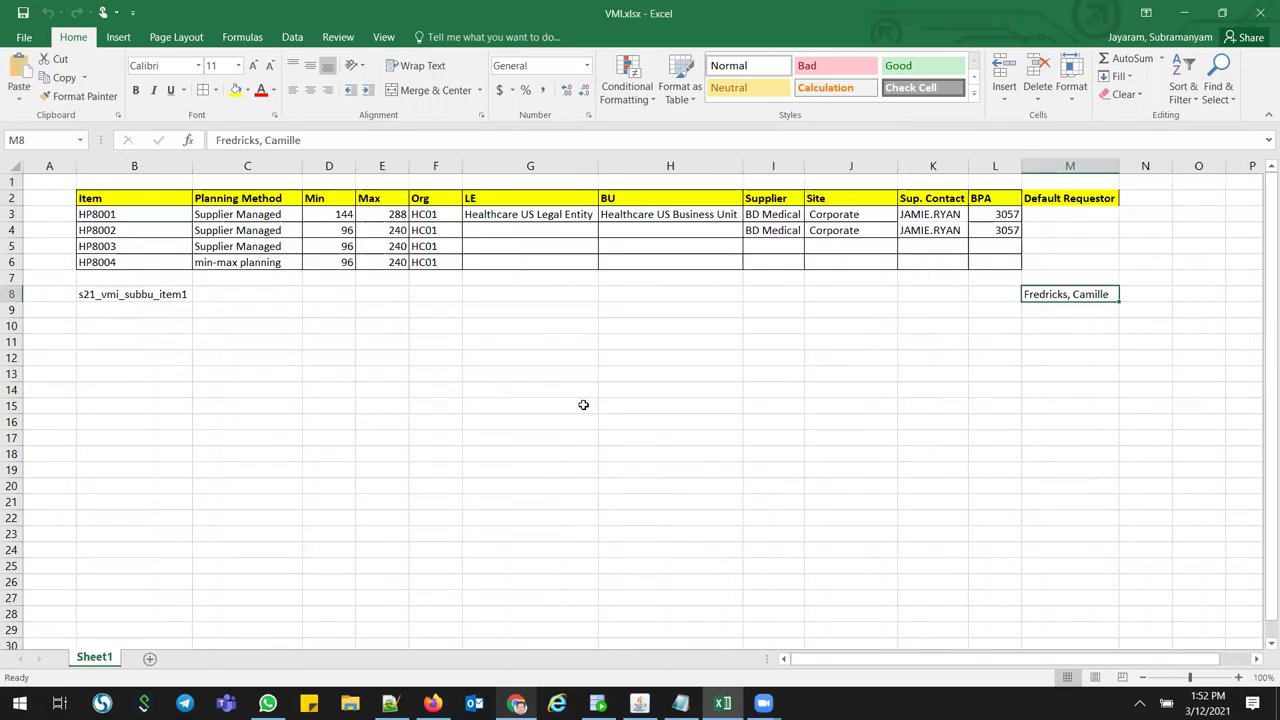
Switch to Oracle Applications in Chrome and upload MinMaxQuantities_03_12_2021.csv from Downloads on the Upload Min-Max Quantities page.
{"action": "key", "text": "alt+Tab"}
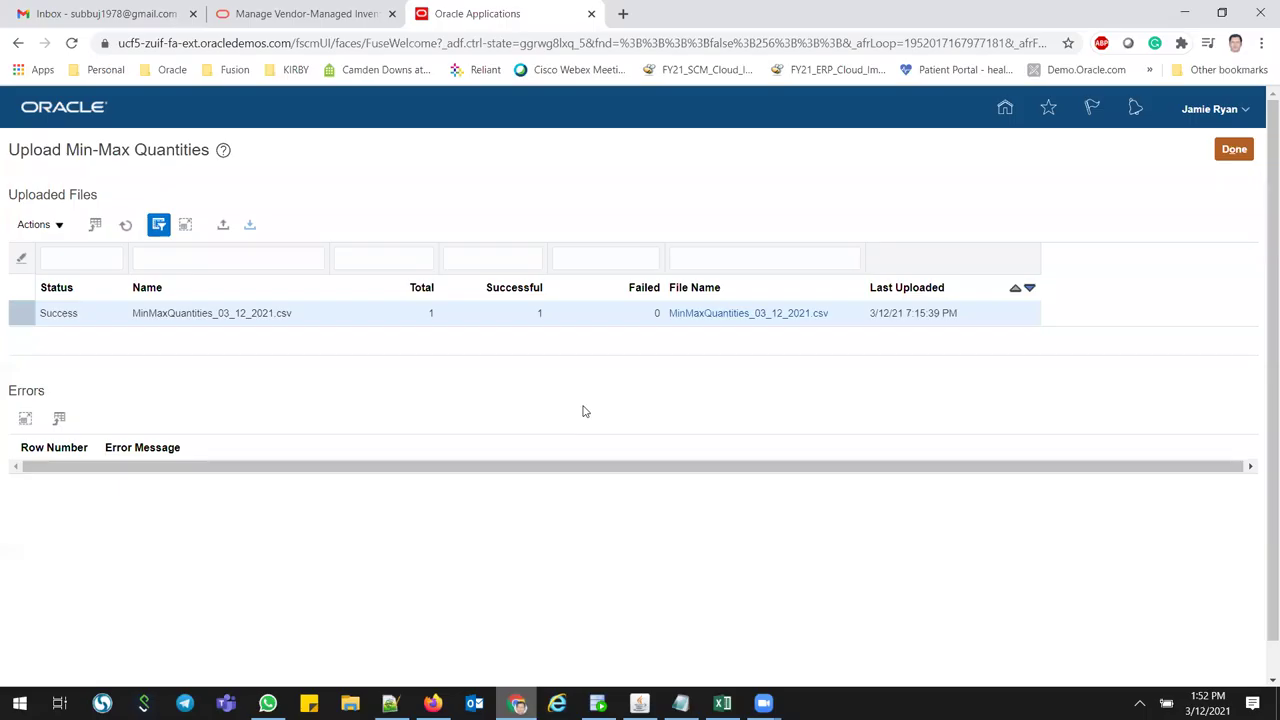
{"action": "left_click", "coordinate": [224, 226]}
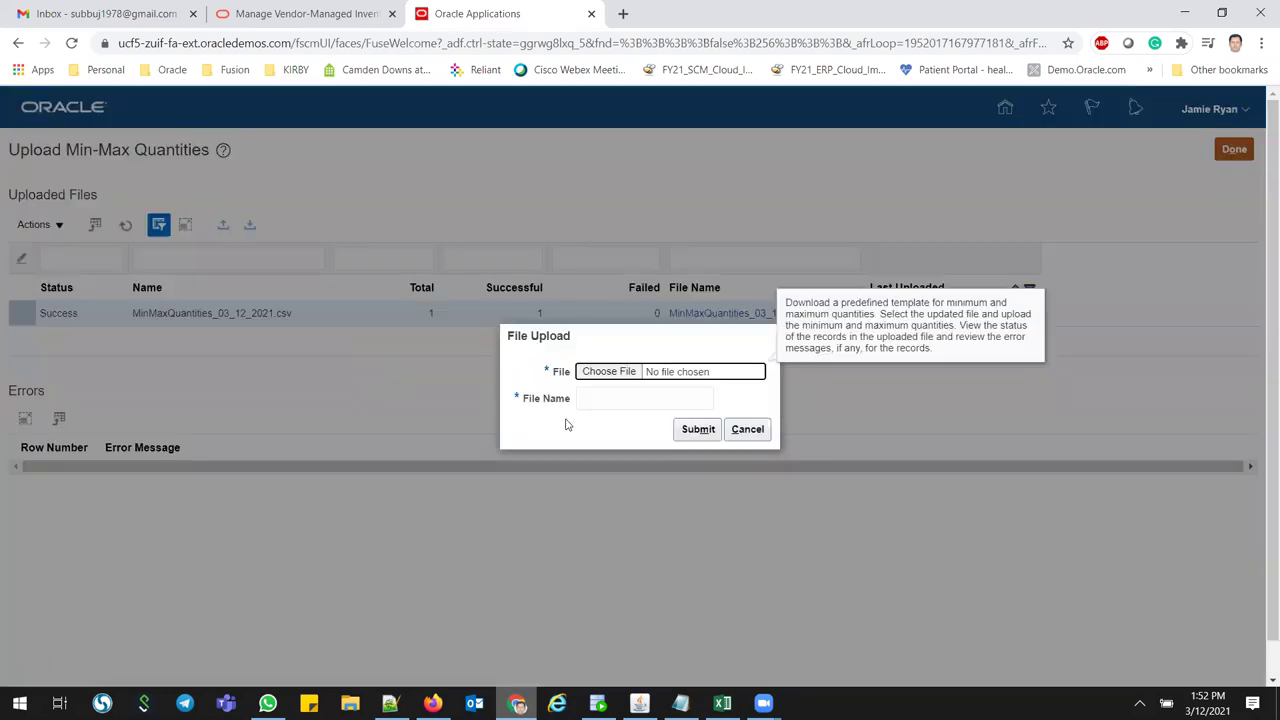
{"action": "left_click", "coordinate": [594, 377]}
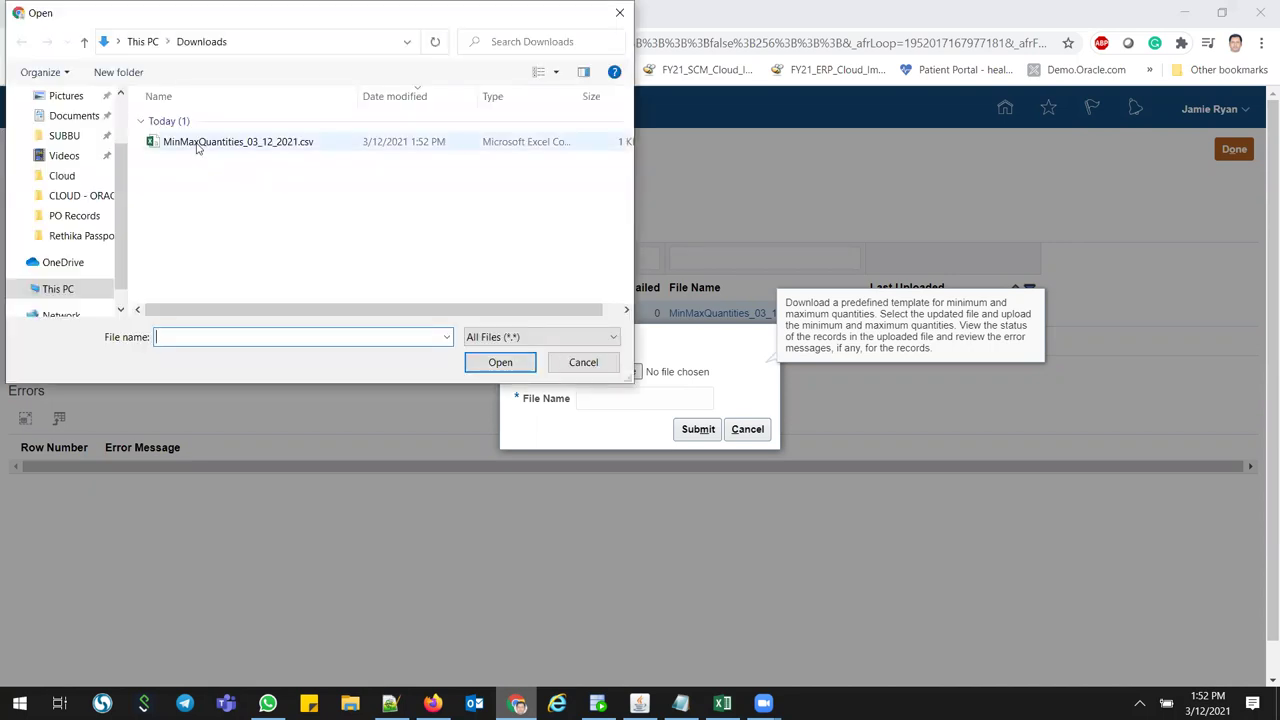
{"action": "left_click", "coordinate": [228, 146]}
{"action": "double_click", "coordinate": [228, 146]}
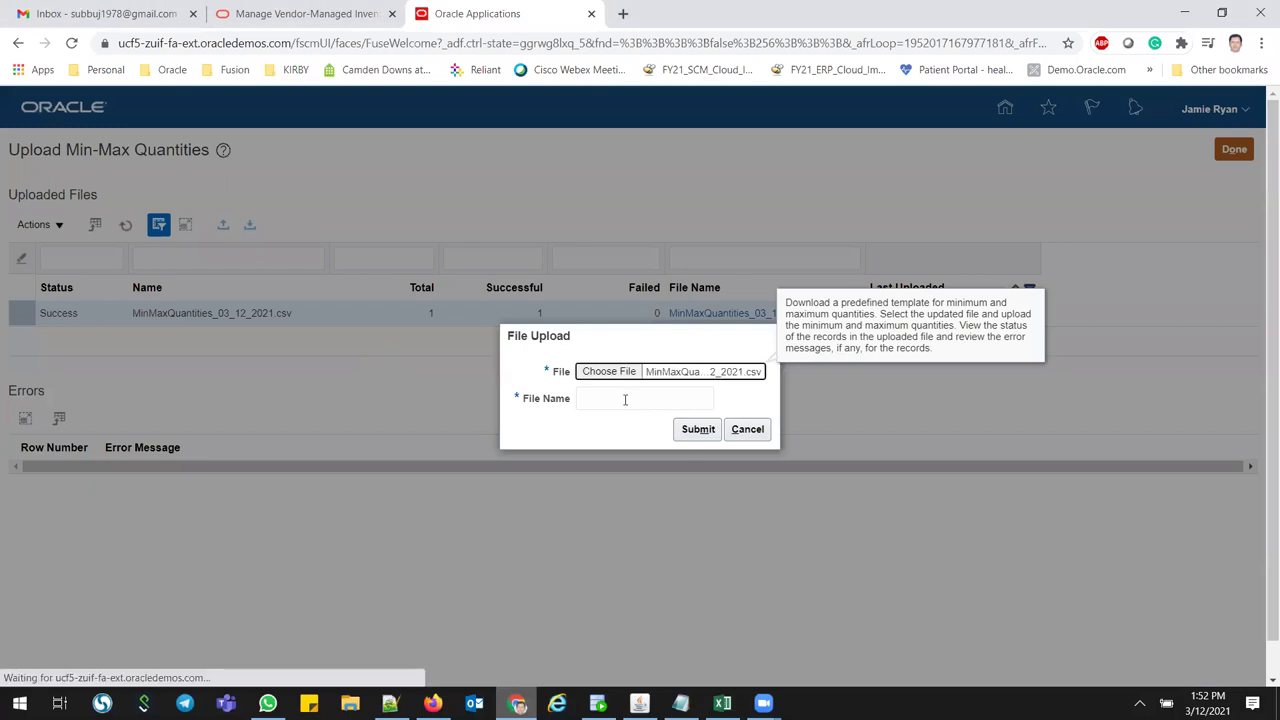
{"action": "left_click", "coordinate": [711, 432]}
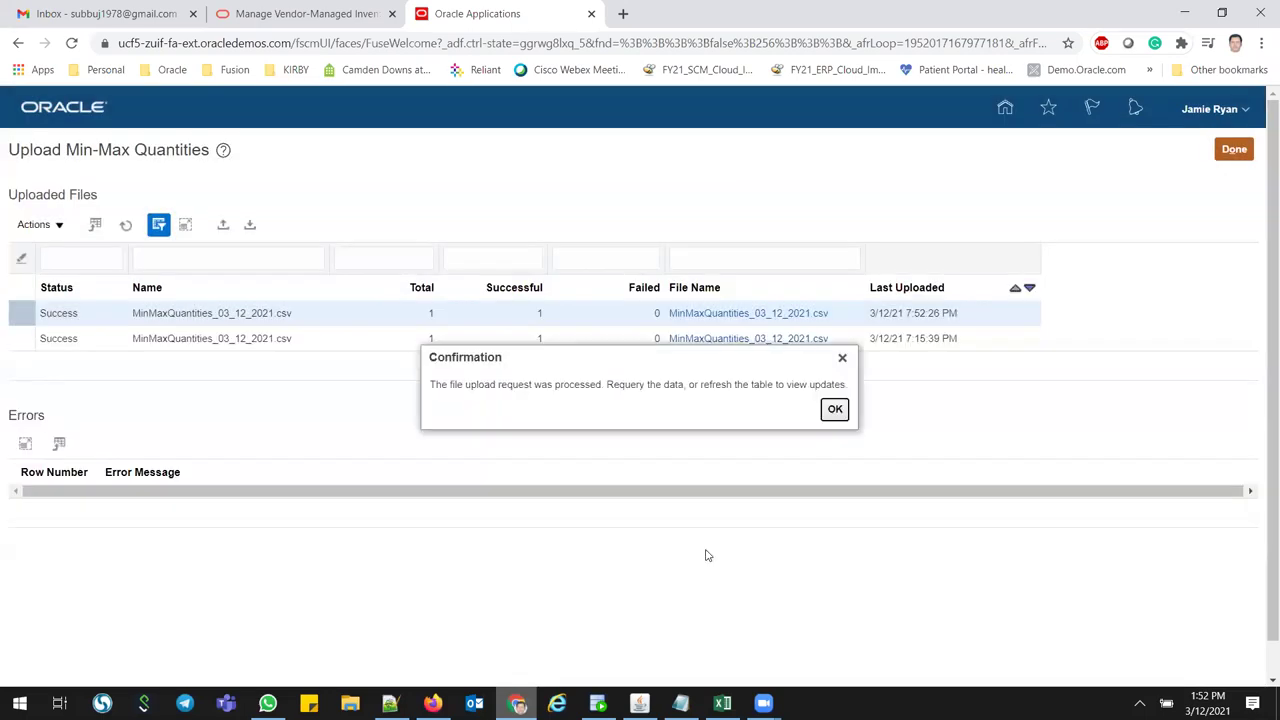
{"action": "left_click", "coordinate": [835, 412]}
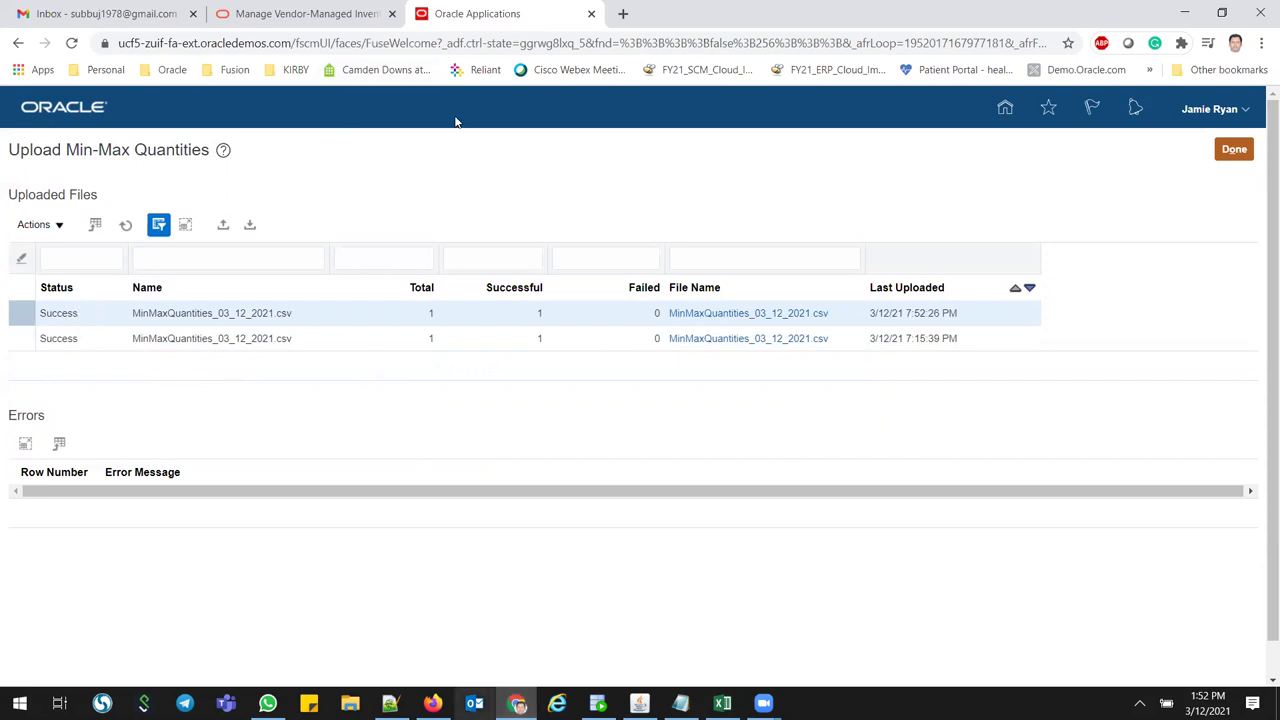
{"action": "key", "text": "ctrl+shift+Tab"}
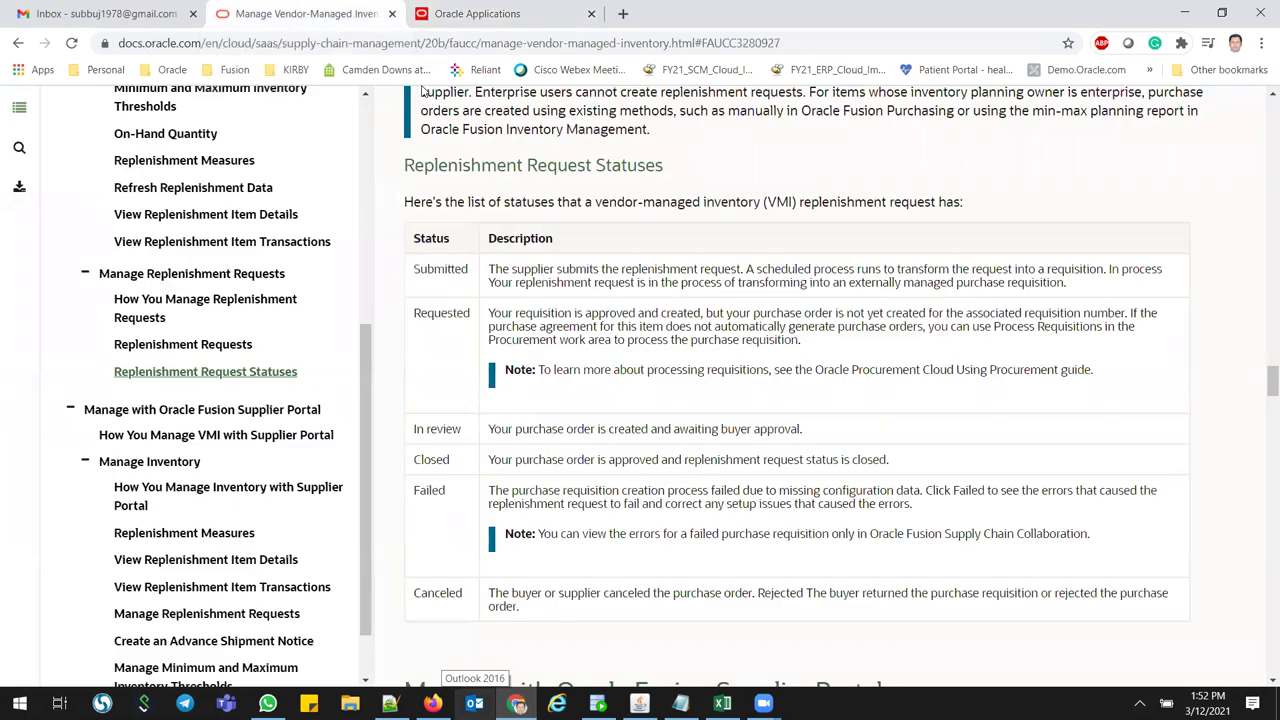
{"action": "key", "text": "ctrl+Tab"}
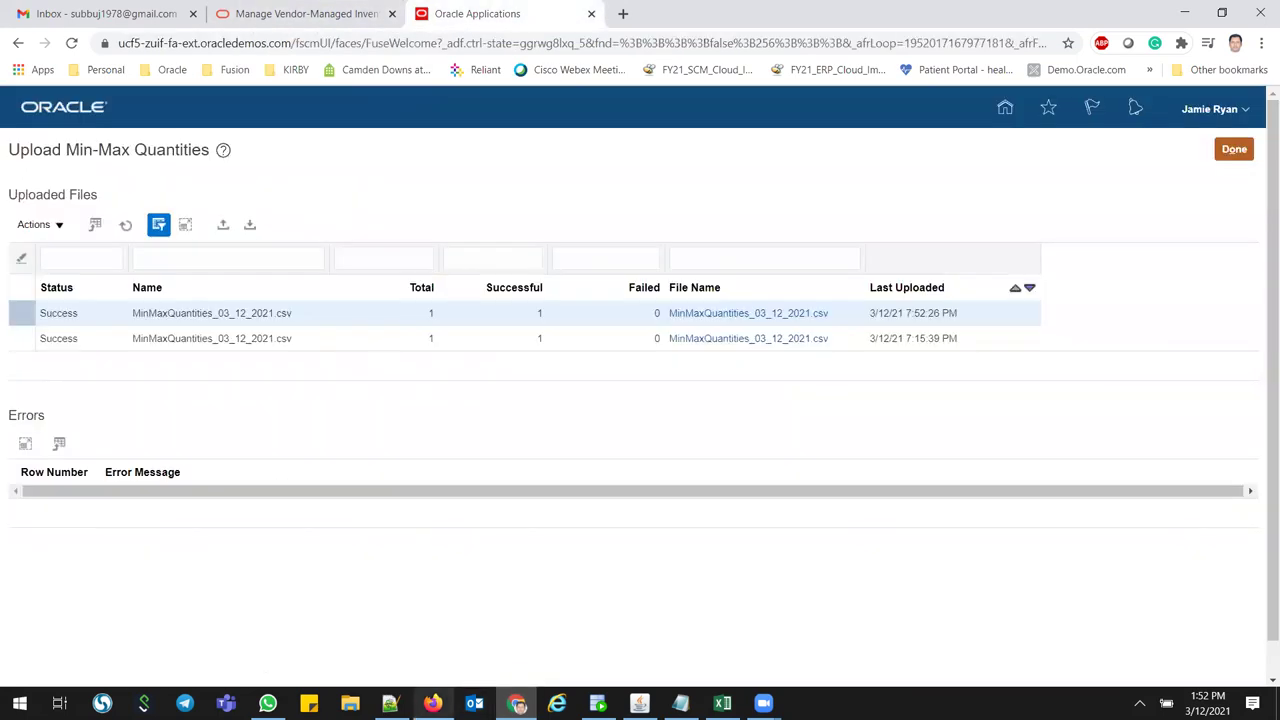
{"action": "key", "text": "alt+Tab"}
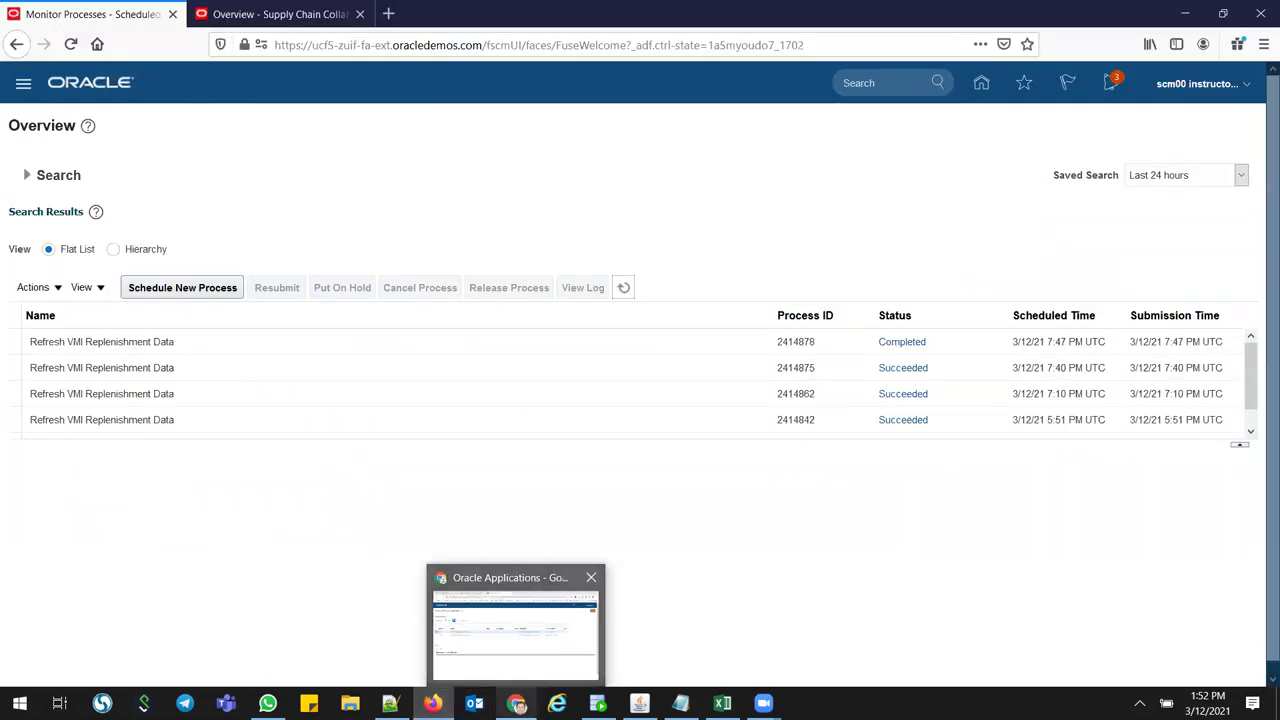
{"action": "left_click", "coordinate": [516, 703]}
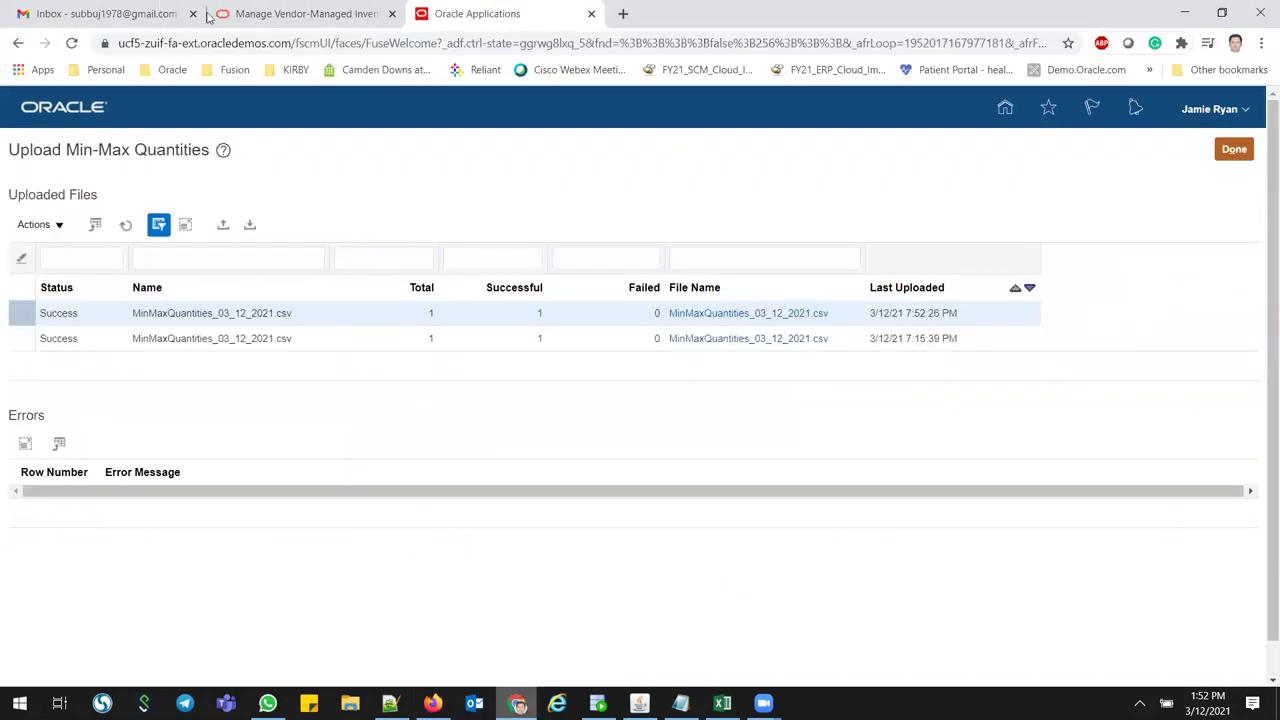
Return to the Manage Inventory page and rerun the search for organization HC01.
{"action": "left_click", "coordinate": [1234, 149]}
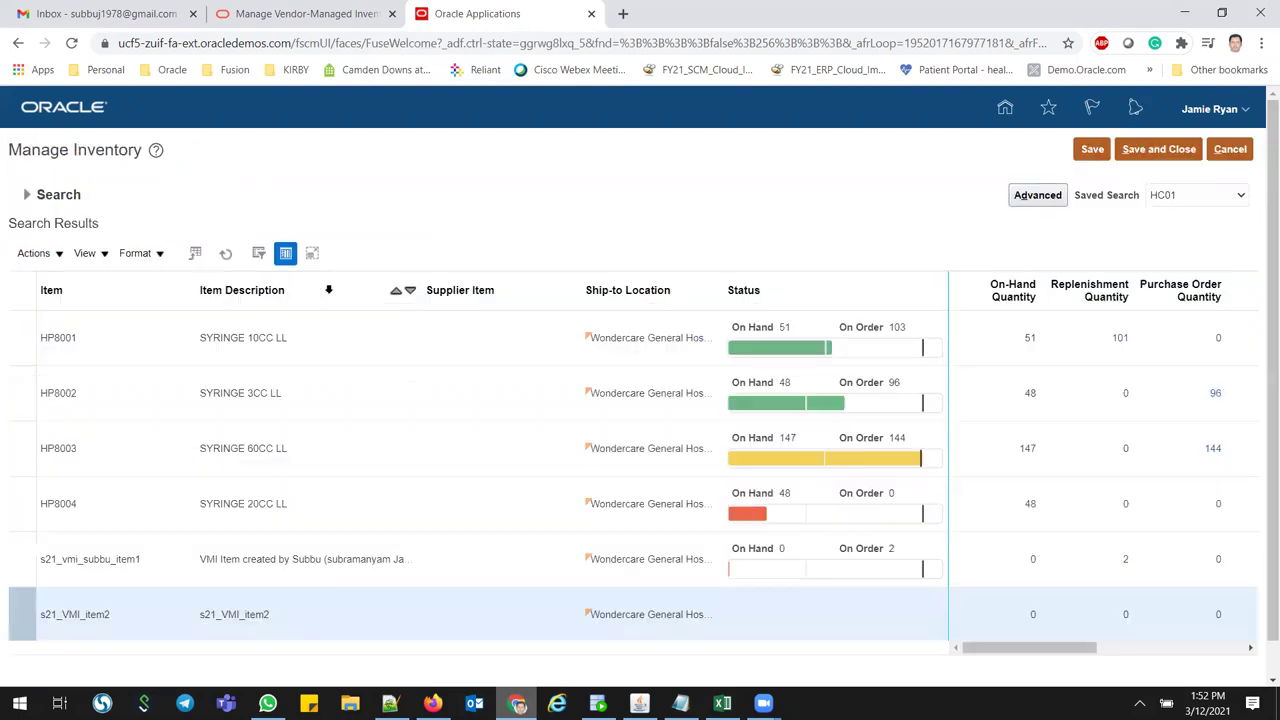
{"action": "left_click", "coordinate": [30, 195]}
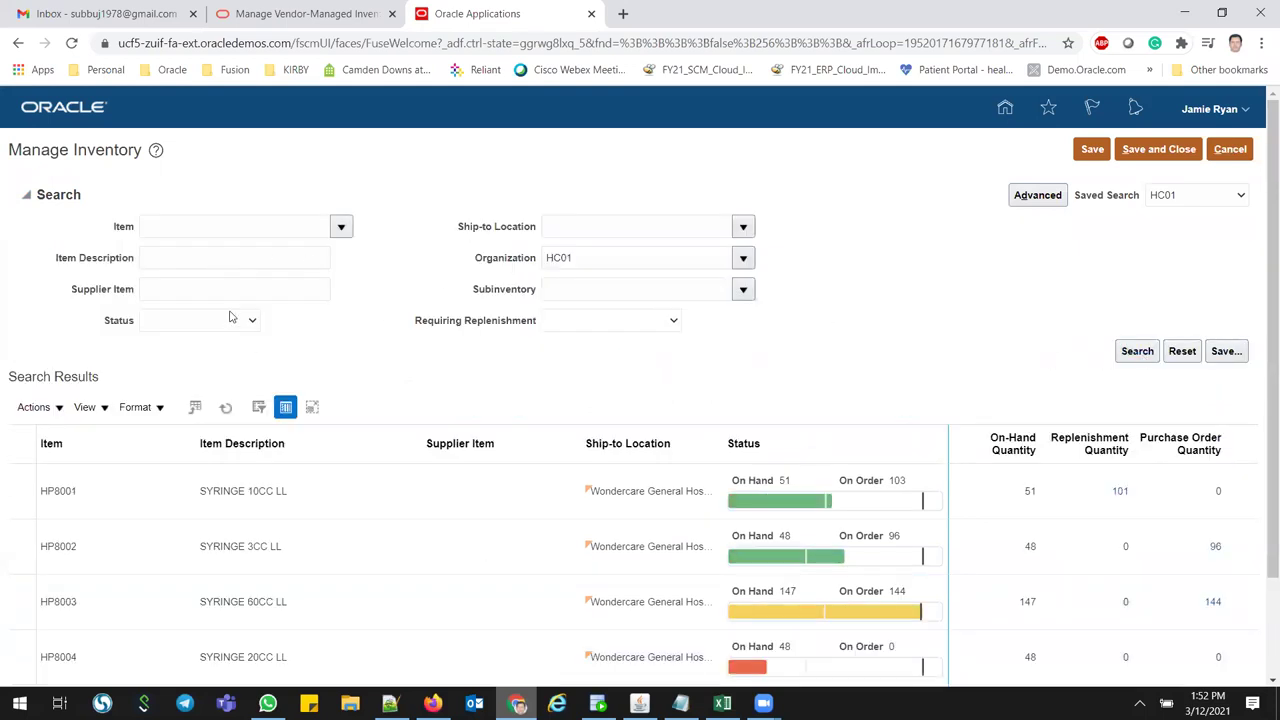
{"action": "left_click_drag", "start_coordinate": [582, 257], "coordinate": [506, 260]}
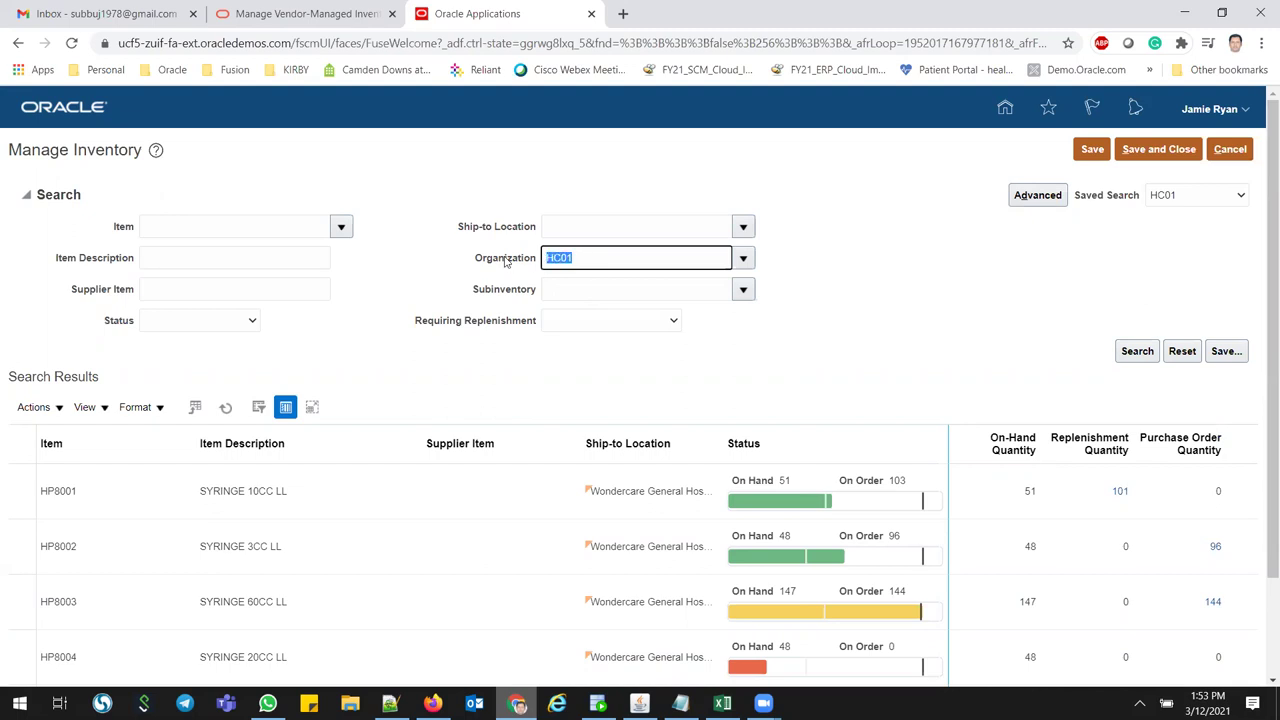
{"action": "left_click", "coordinate": [1136, 352]}
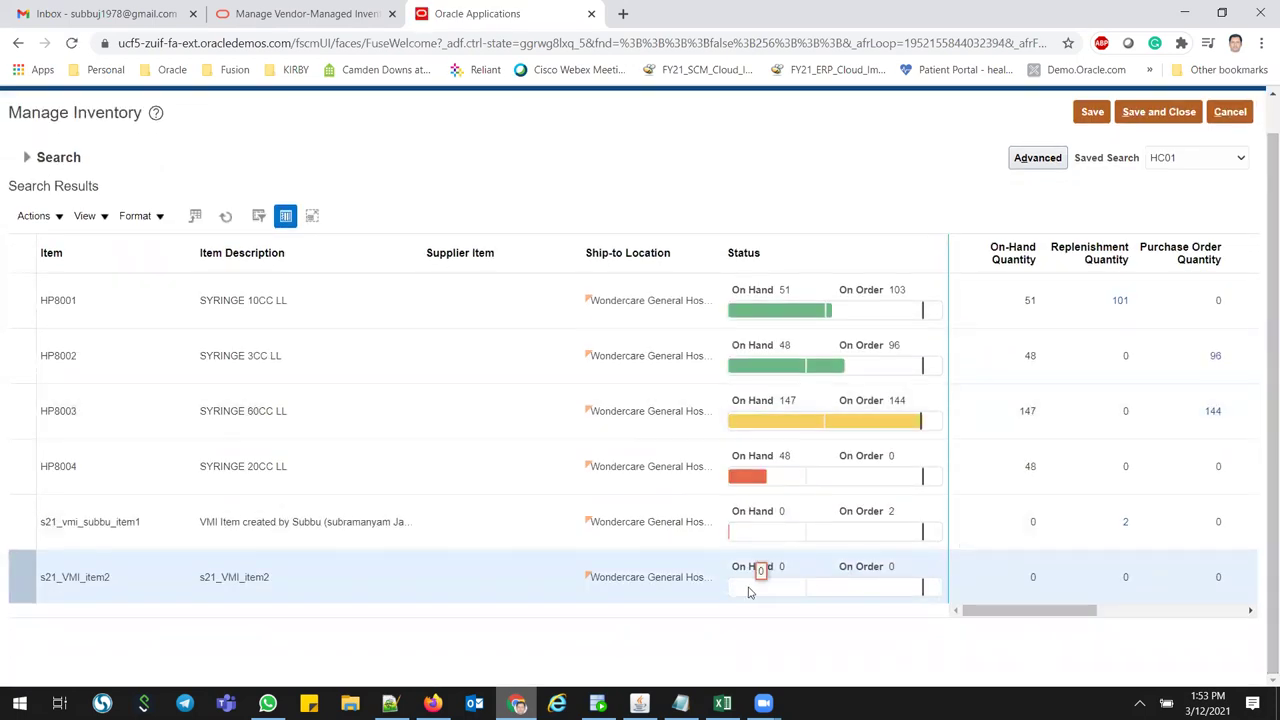
Examine the status bar and the minimum and maximum quantities of s21_VMI_item2 in the inventory results.
{"action": "mouse_move", "coordinate": [851, 572]}
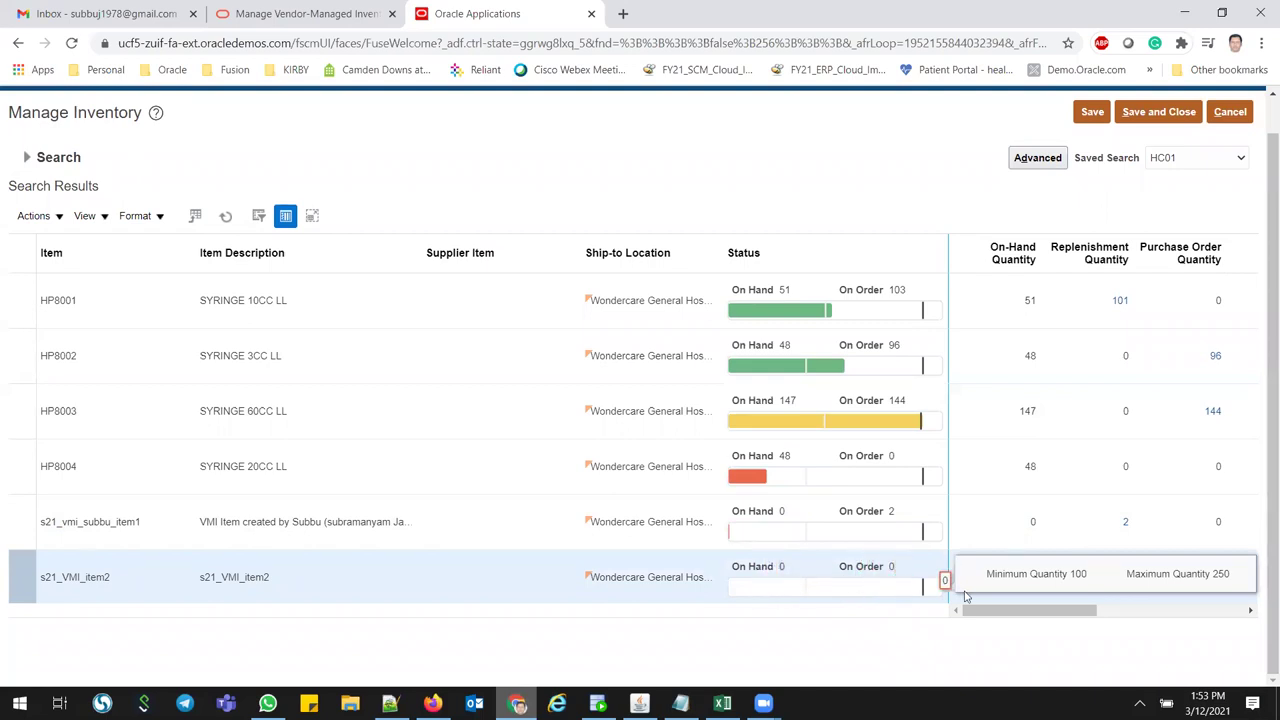
{"action": "left_click_drag", "start_coordinate": [1018, 615], "coordinate": [1172, 614]}
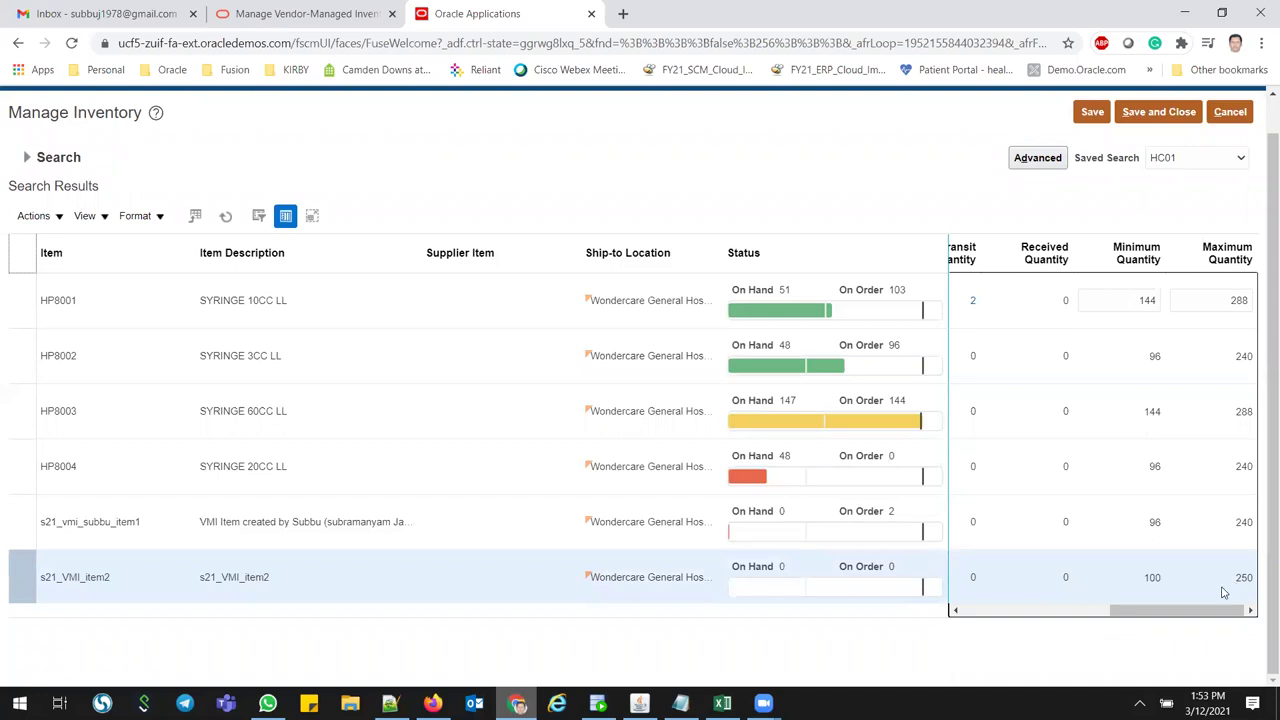
{"action": "left_click_drag", "start_coordinate": [1189, 611], "coordinate": [1012, 616]}
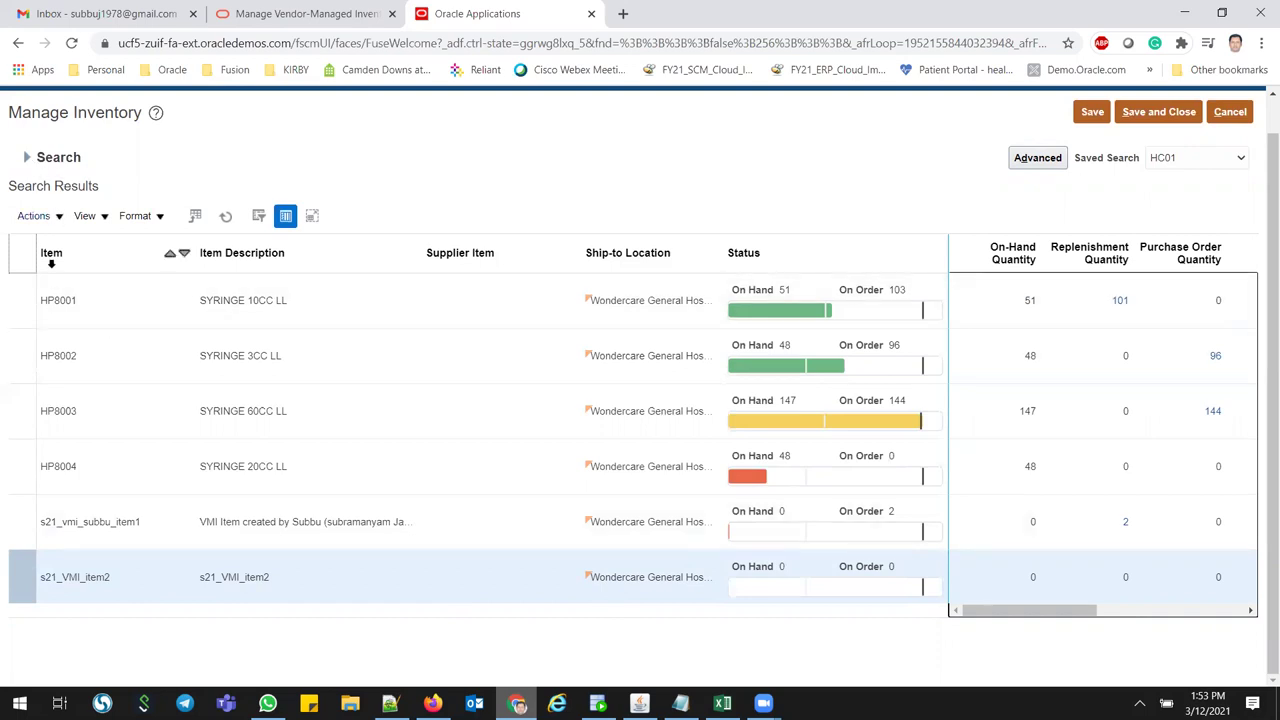
Start a replenishment request for s21_VMI_item2 and choose Corporate as the supplier site.
{"action": "left_click", "coordinate": [35, 216]}
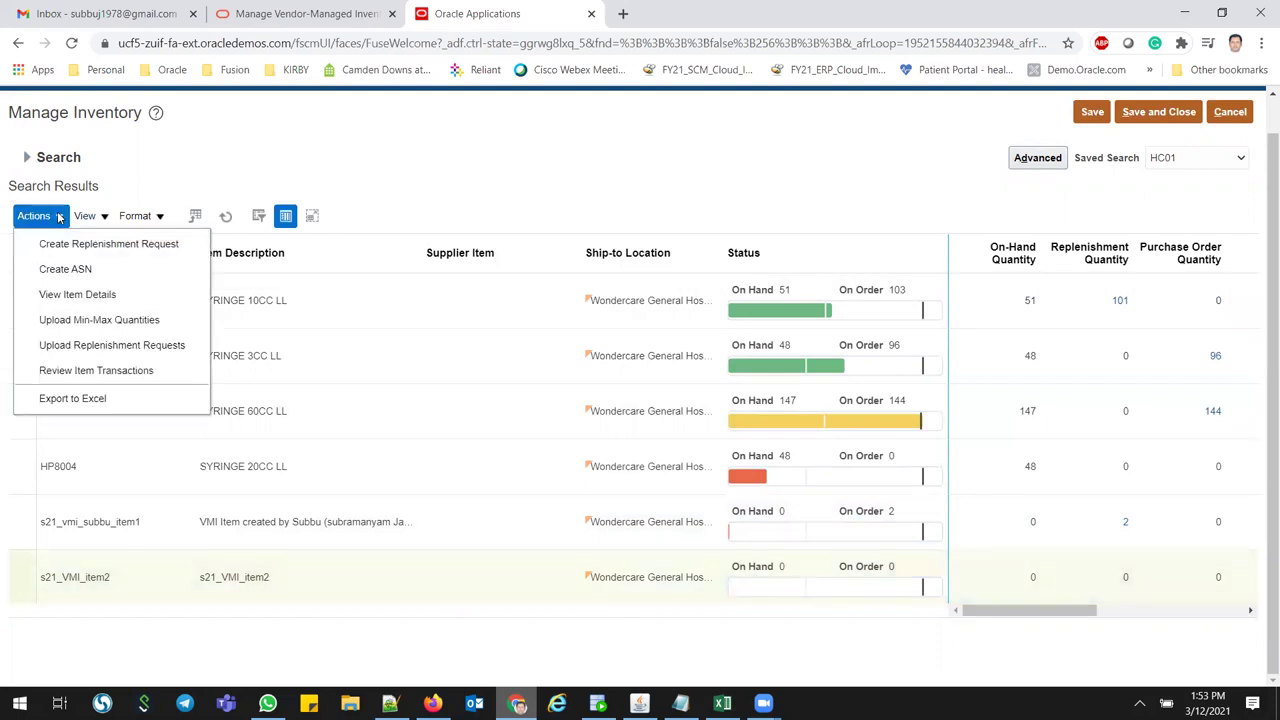
{"action": "left_click", "coordinate": [96, 246]}
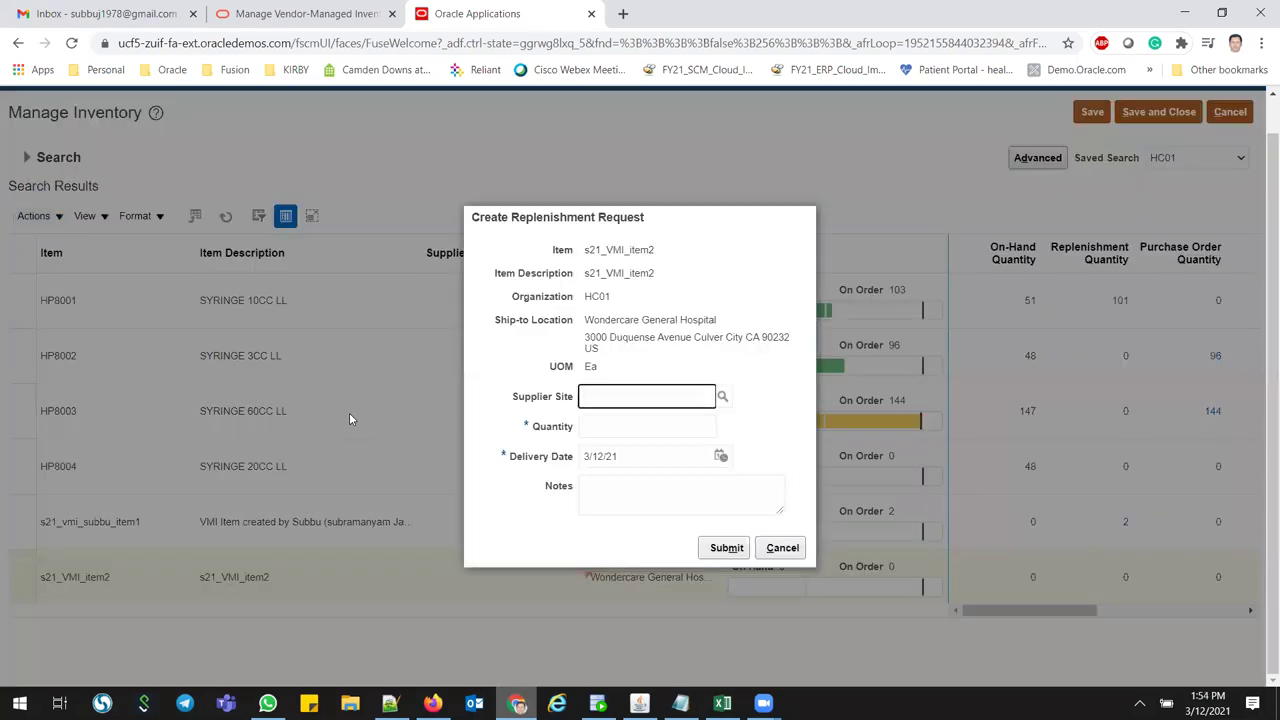
{"action": "type", "text": "corporayer"}
{"action": "key", "text": "BackSpace"}
{"action": "key", "text": "BackSpace"}
{"action": "key", "text": "BackSpace"}
{"action": "key", "text": "BackSpace"}
{"action": "type", "text": "t"}
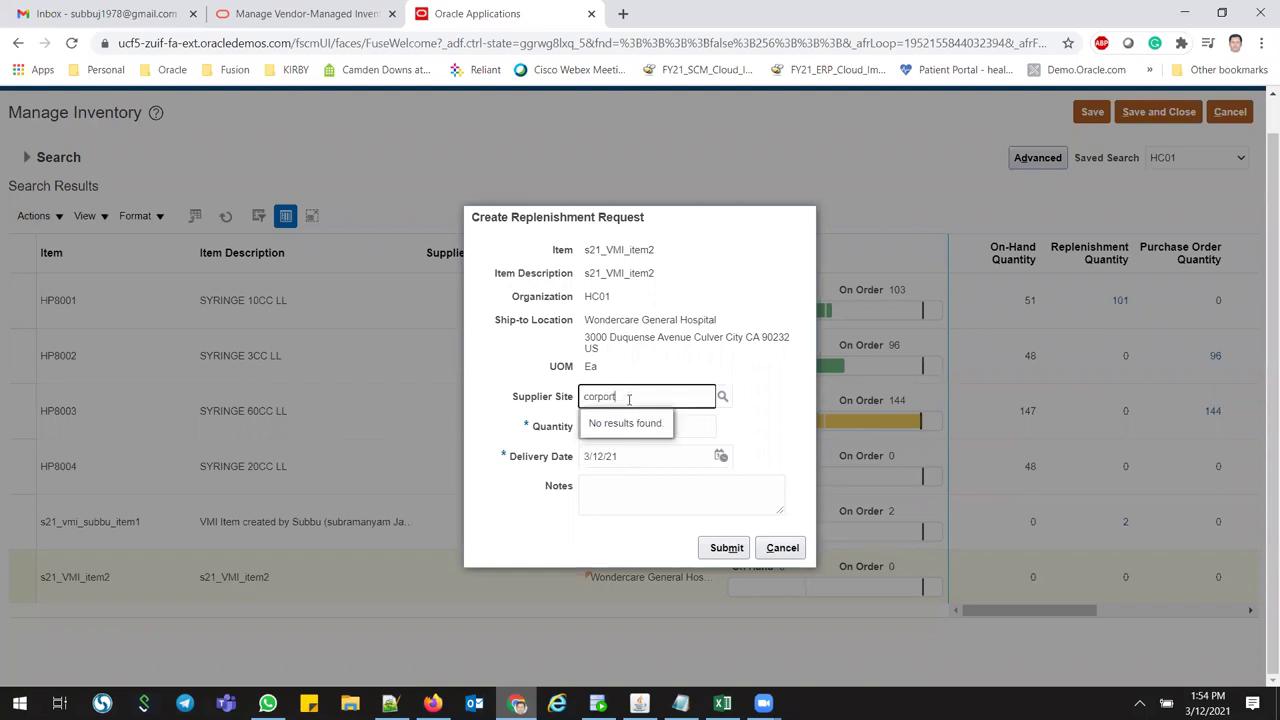
{"action": "key", "text": "BackSpace"}
{"action": "type", "text": "ate"}
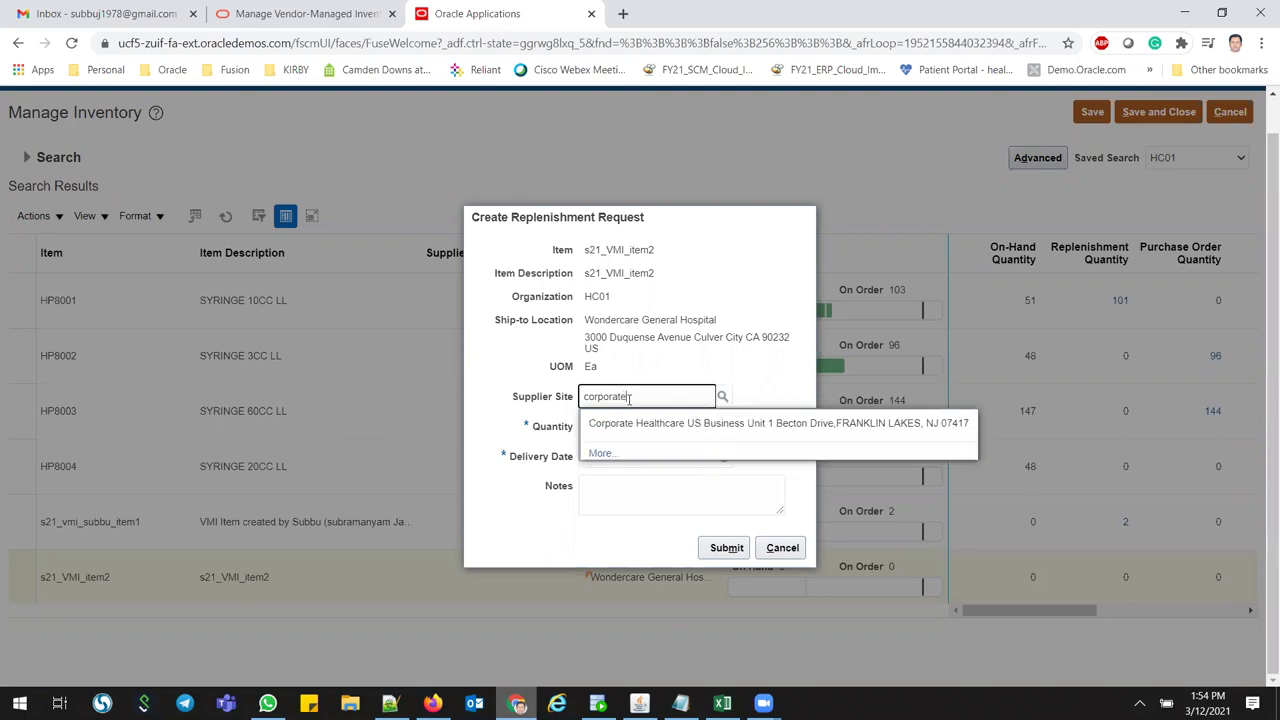
{"action": "left_click", "coordinate": [628, 420]}
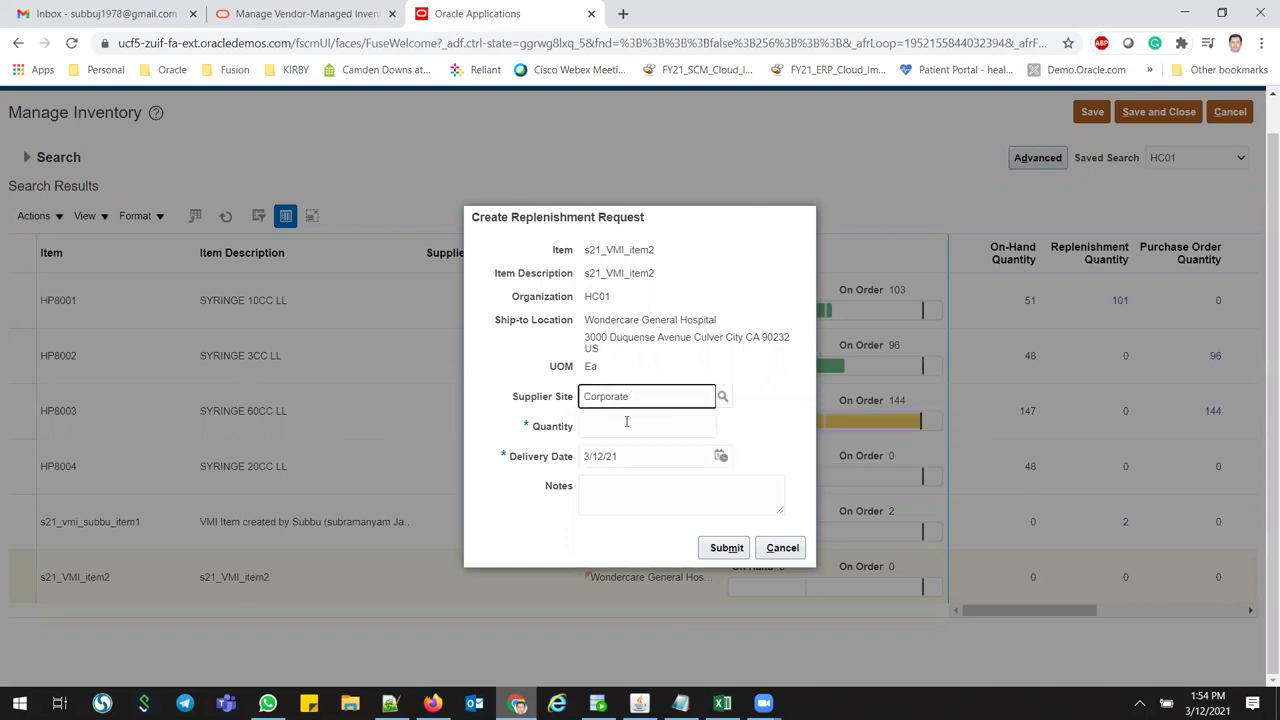
Set the replenishment request quantity to 70, add a note describing it as a VMI item test, and submit the request.
{"action": "left_click", "coordinate": [614, 426]}
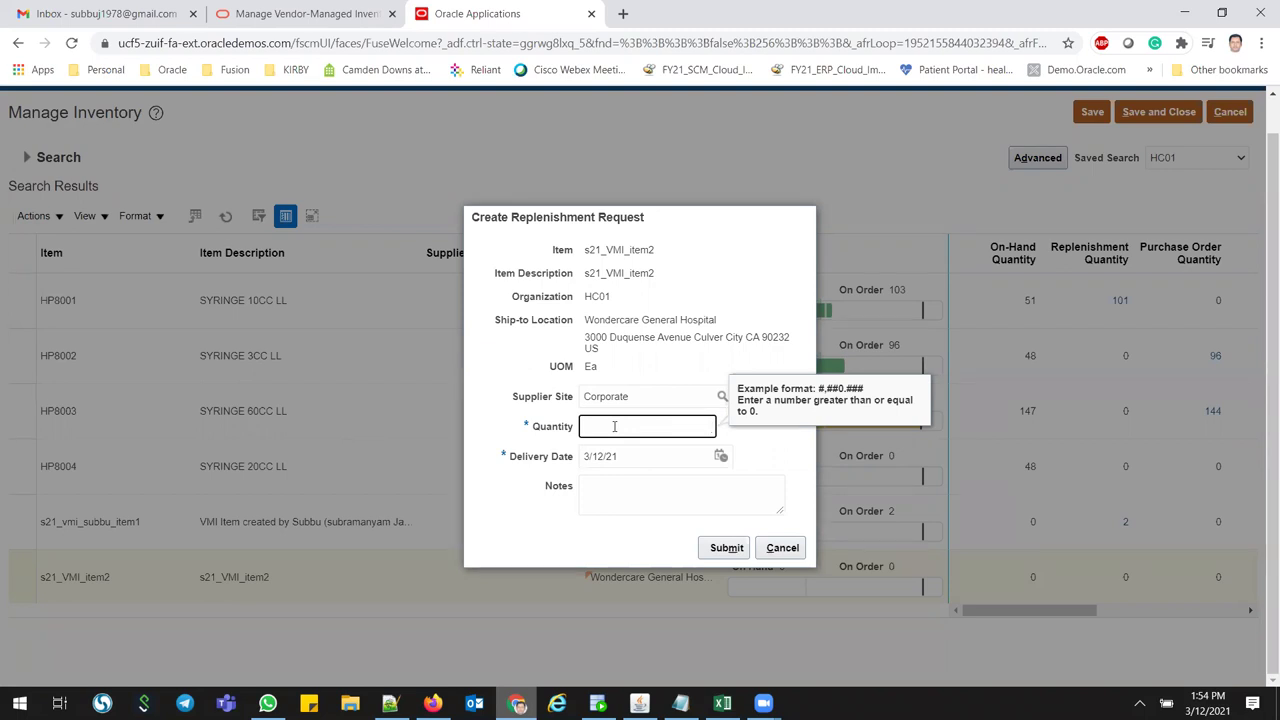
{"action": "type", "text": "70"}
{"action": "left_click", "coordinate": [628, 494]}
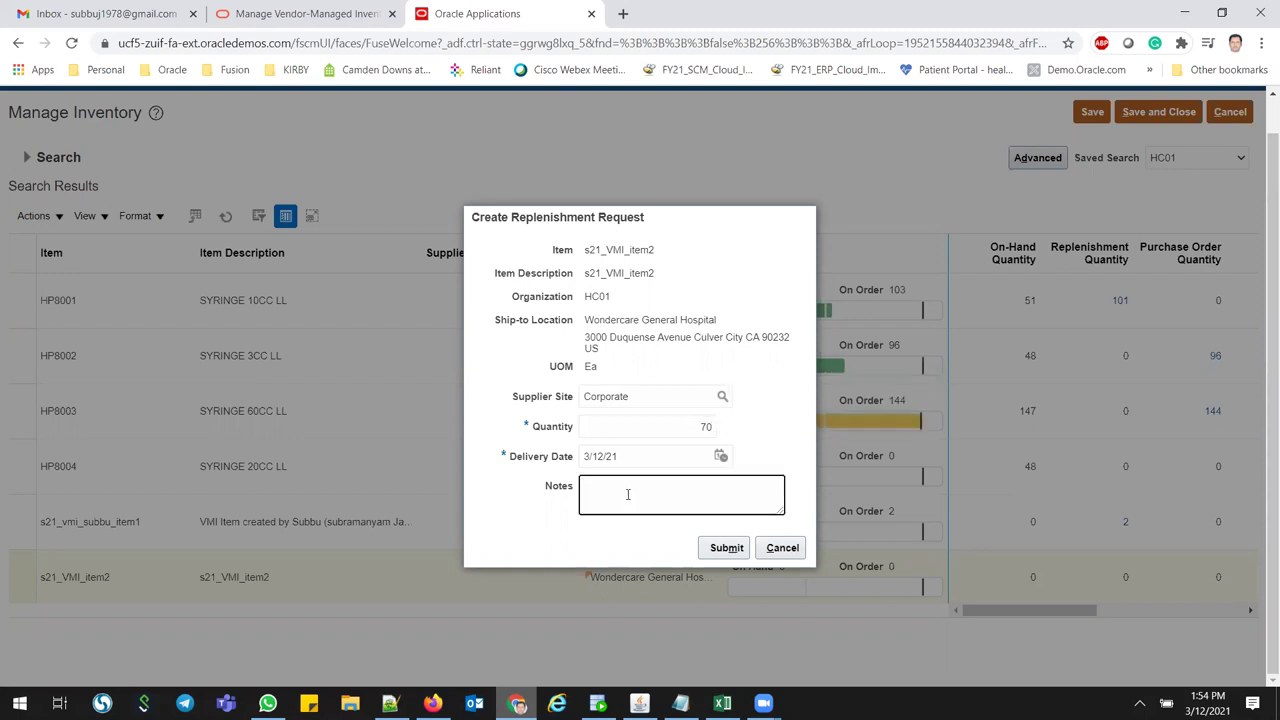
{"action": "type", "text": "VMI Item test by Subbu"}
{"action": "left_click", "coordinate": [727, 548]}
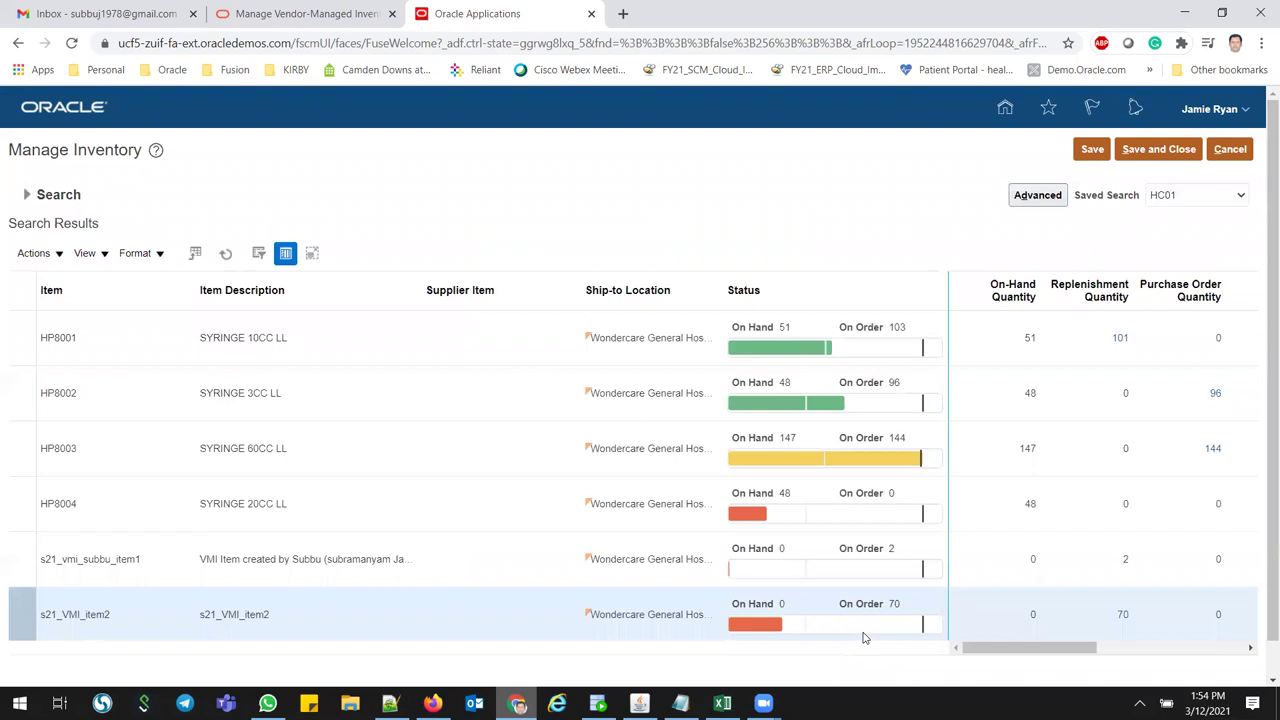
Review the status bar and order quantities of s21_VMI_item2, and open its replenishment request from the replenishment quantity.
{"action": "mouse_move", "coordinate": [768, 626]}
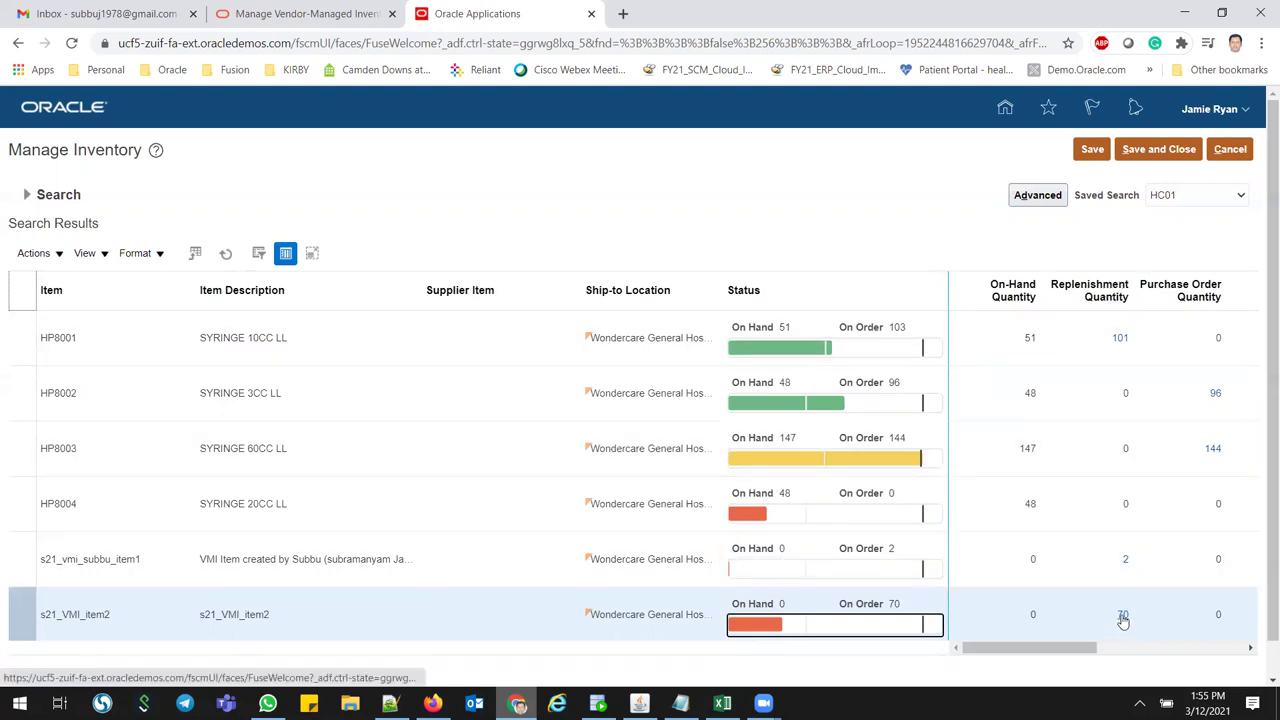
{"action": "left_click_drag", "start_coordinate": [1047, 650], "coordinate": [1060, 650]}
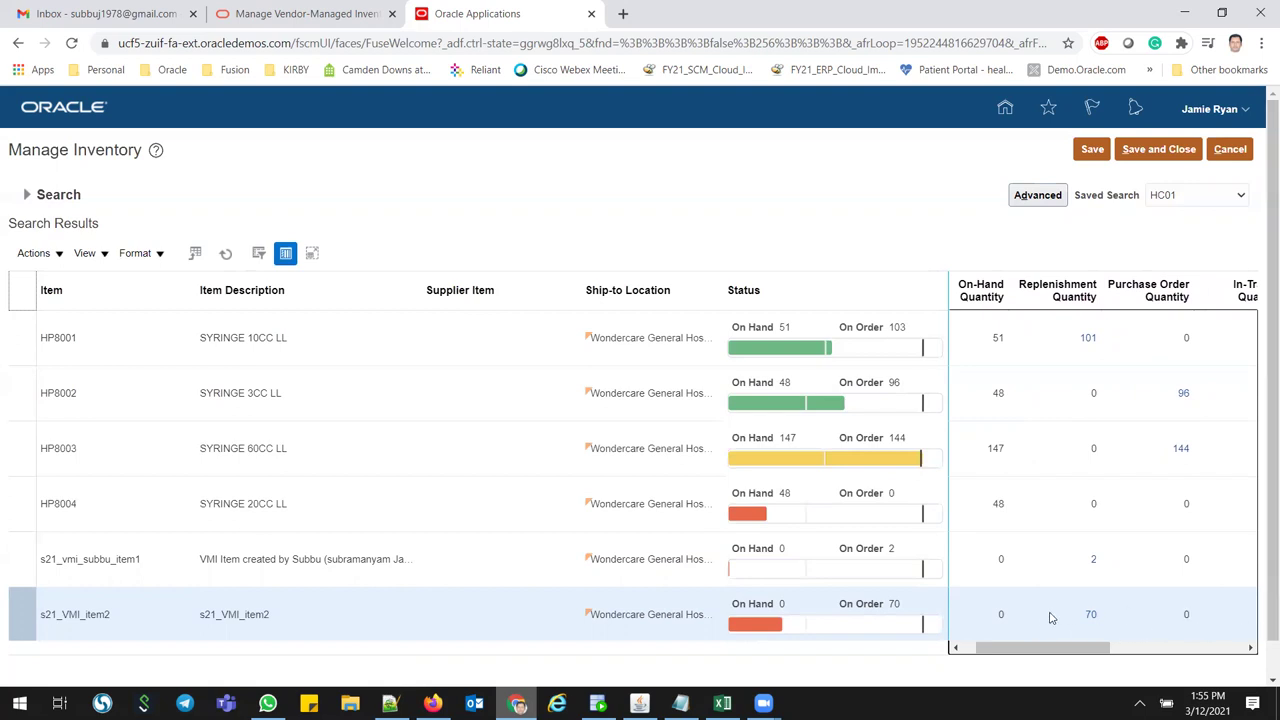
{"action": "left_click_drag", "start_coordinate": [1029, 650], "coordinate": [1101, 654]}
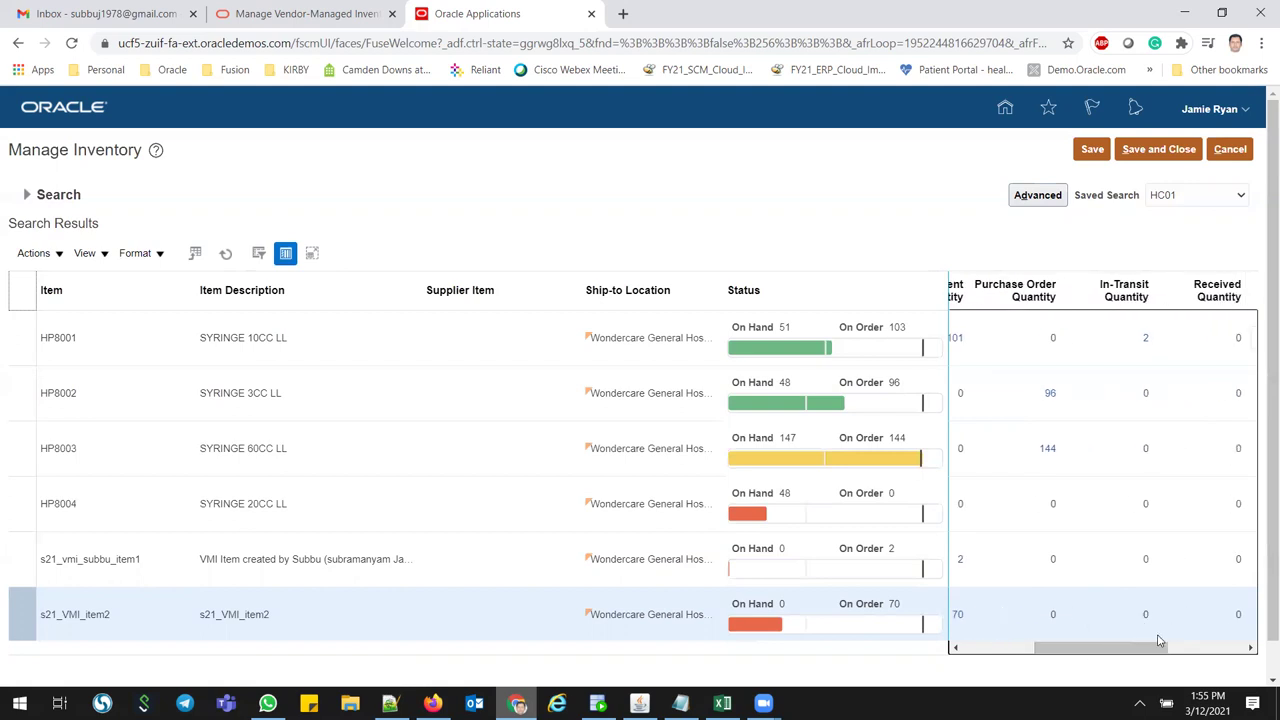
{"action": "left_click_drag", "start_coordinate": [1150, 650], "coordinate": [1093, 650]}
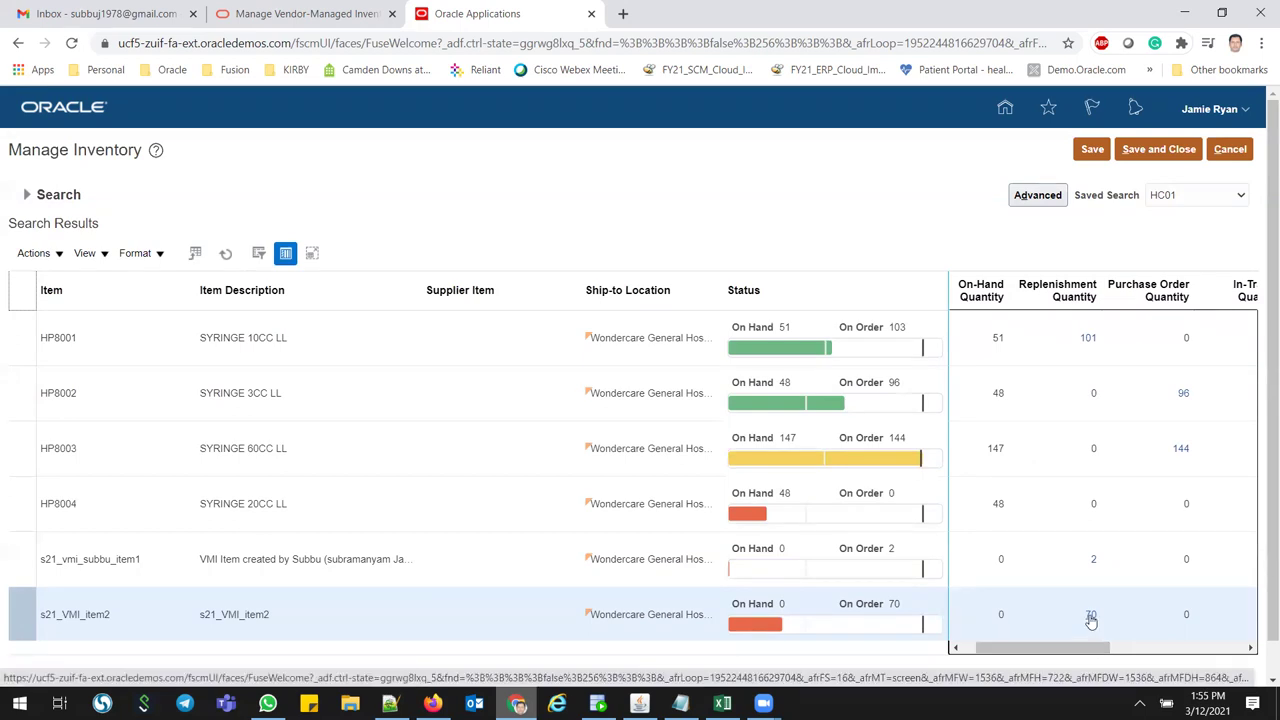
{"action": "left_click", "coordinate": [1091, 617]}
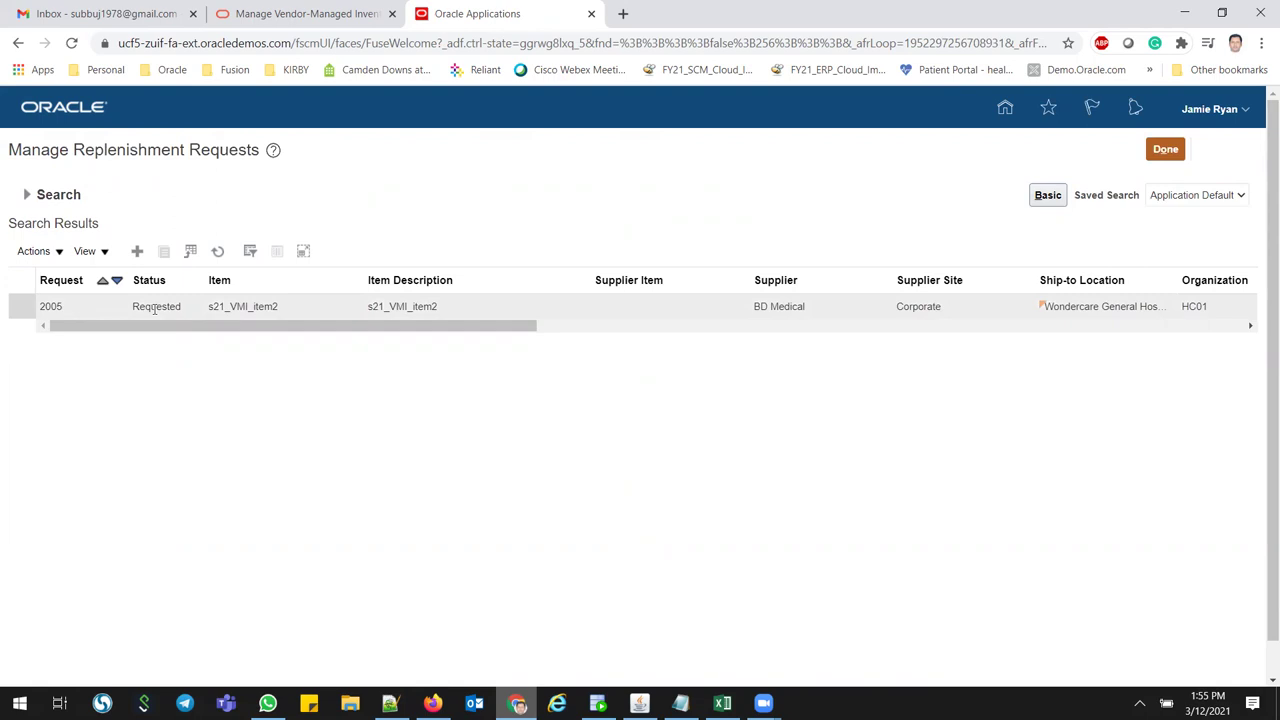
Compare the request's status with the Replenishment Request Statuses documentation, and return to the Manage Inventory page.
{"action": "left_click", "coordinate": [265, 13]}
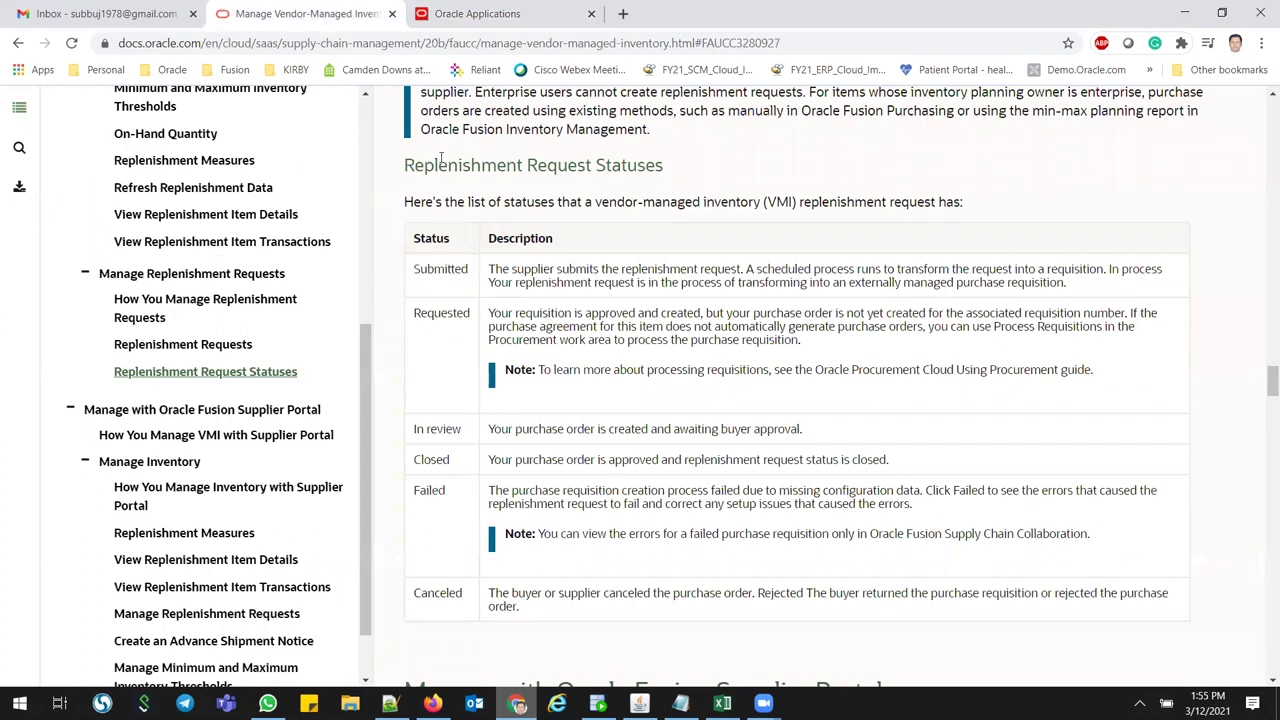
{"action": "double_click", "coordinate": [437, 272]}
{"action": "double_click", "coordinate": [437, 313]}
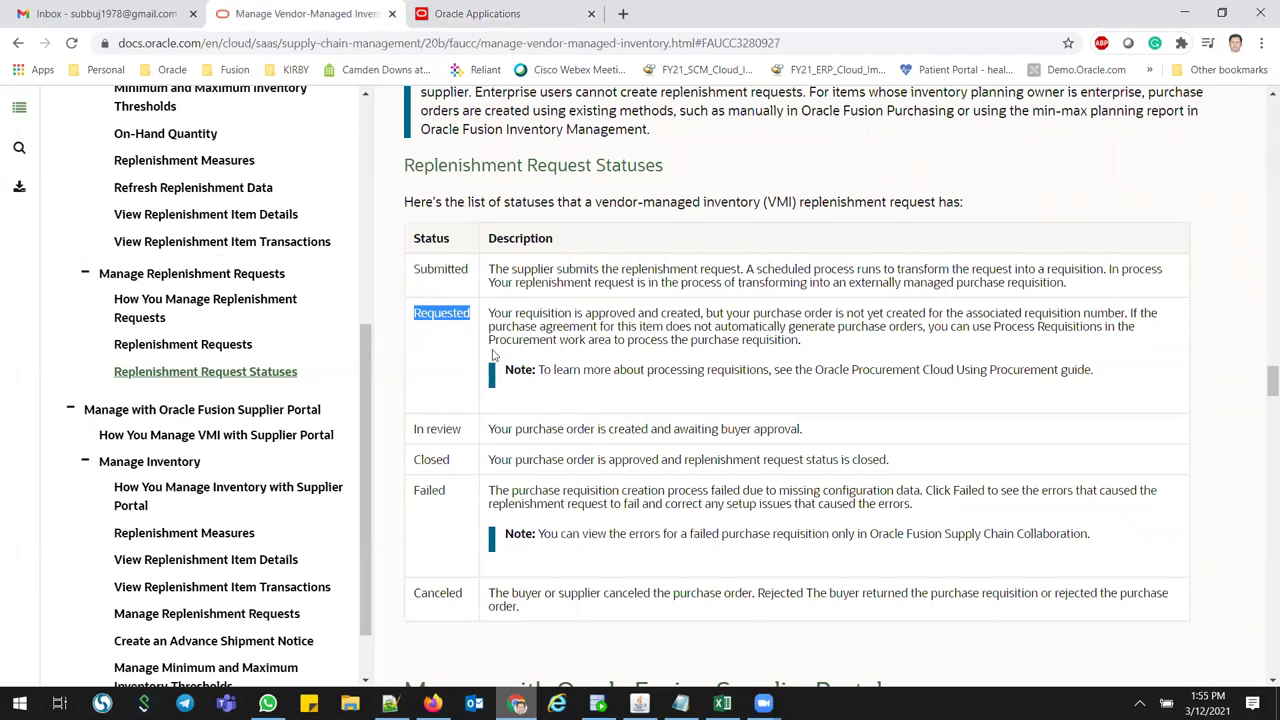
{"action": "key", "text": "alt+Tab"}
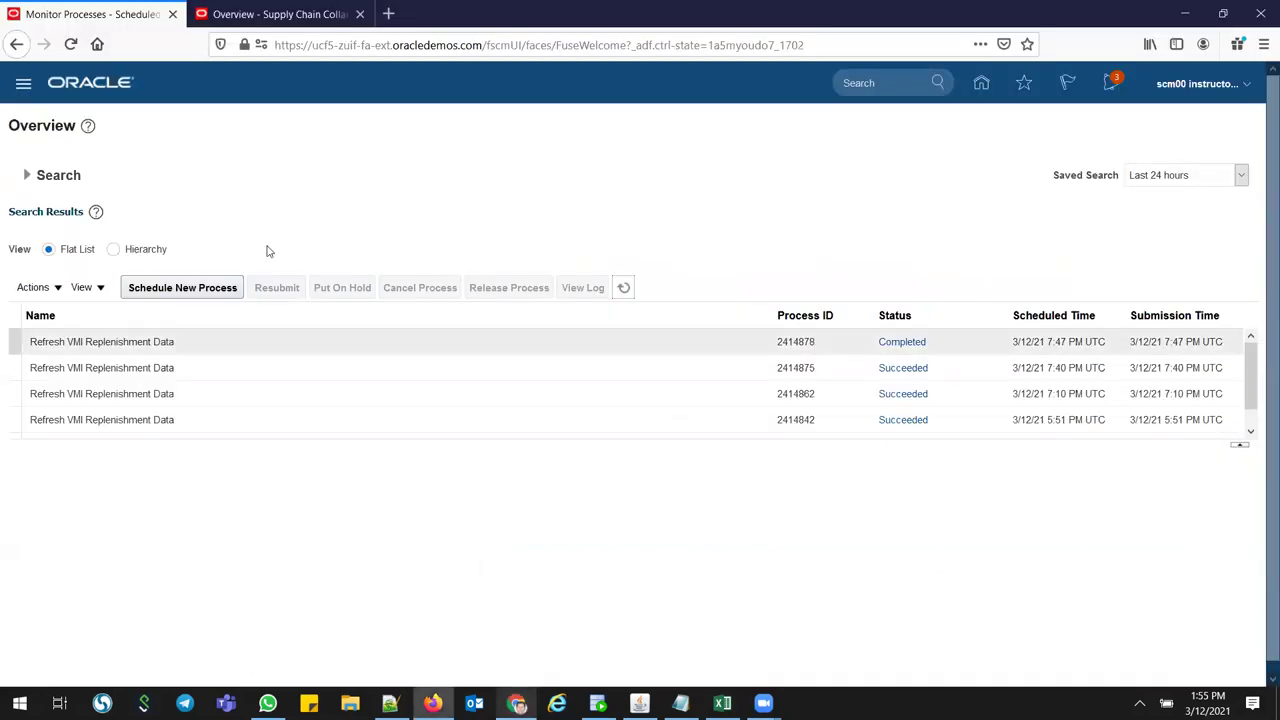
{"action": "key", "text": "alt+Tab"}
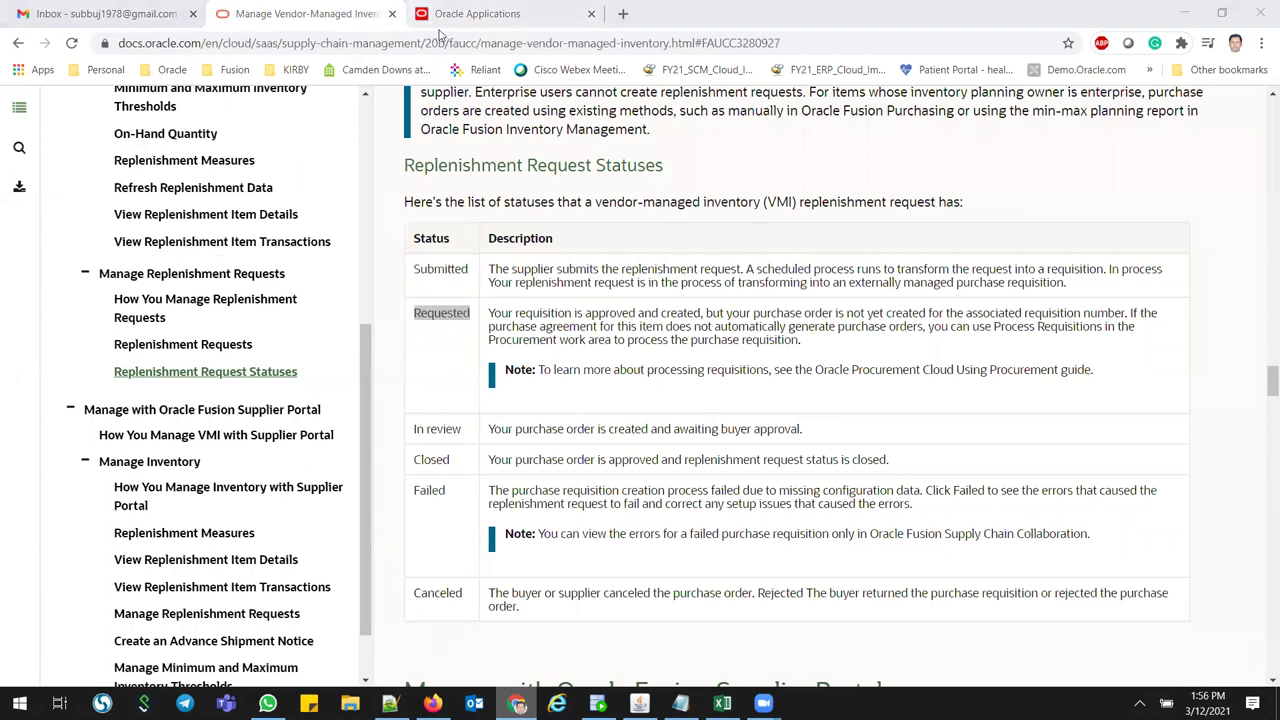
{"action": "left_click", "coordinate": [470, 14]}
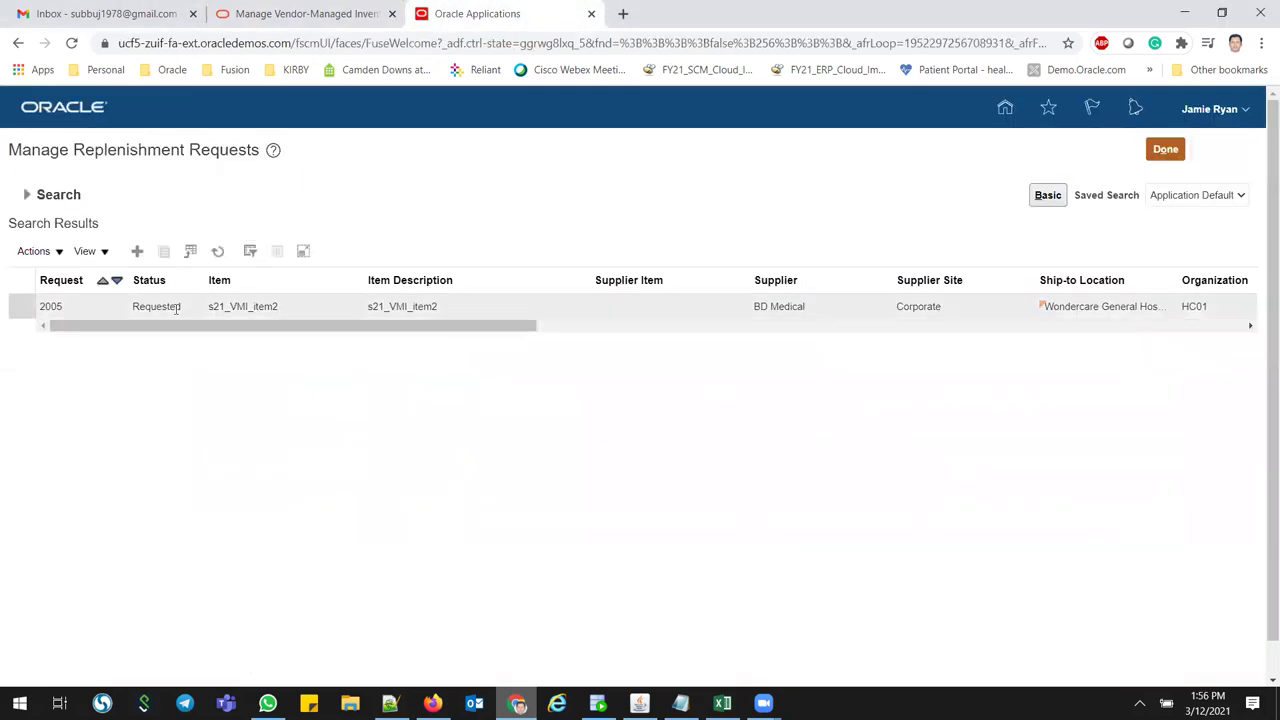
{"action": "left_click", "coordinate": [313, 13]}
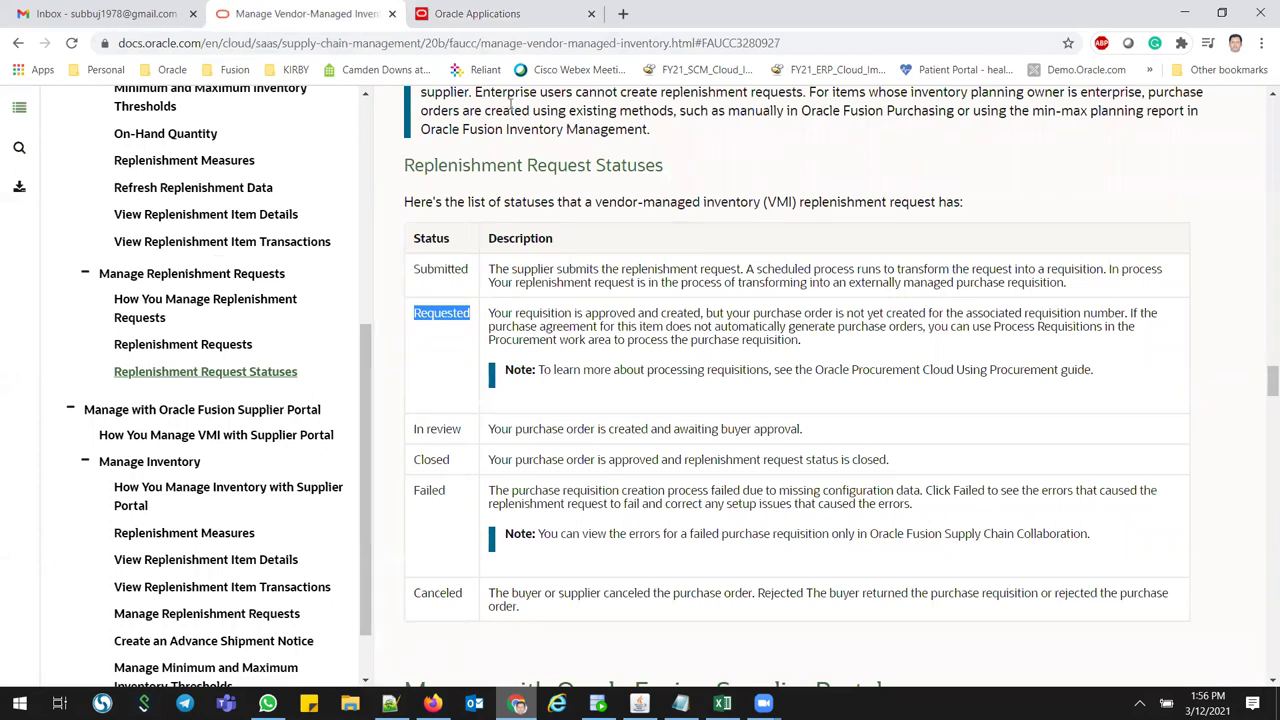
{"action": "left_click", "coordinate": [440, 14]}
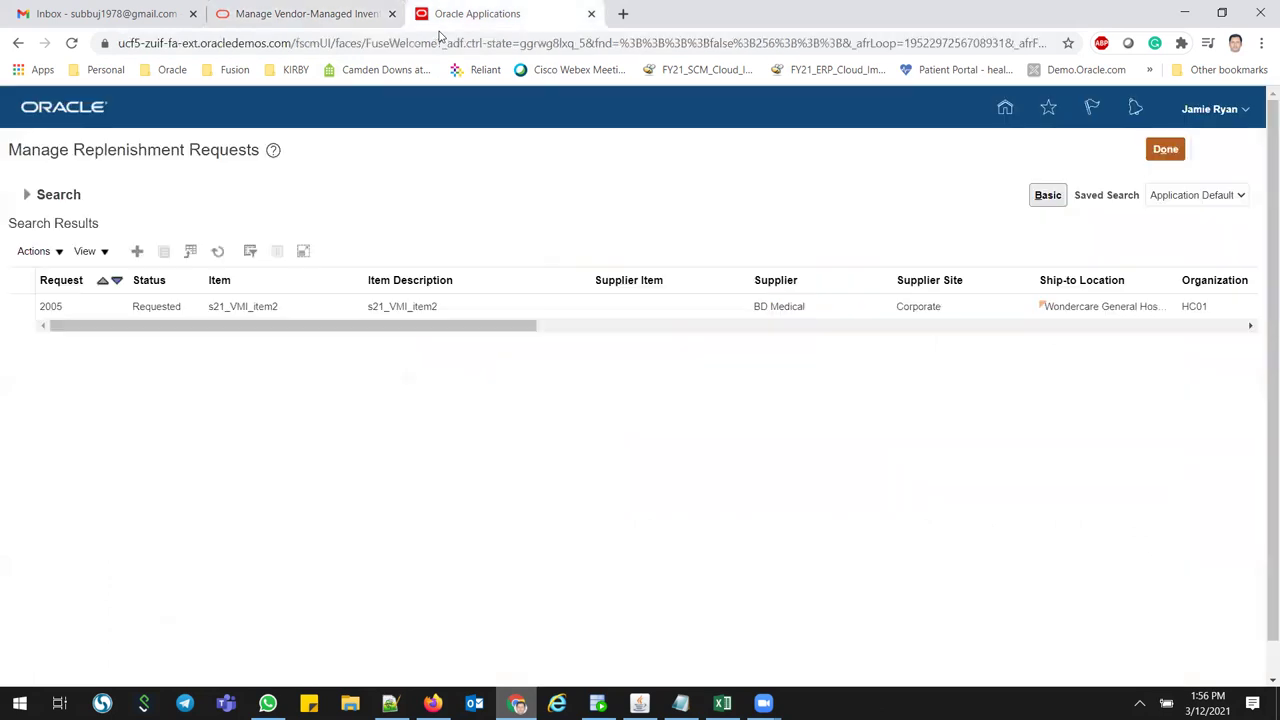
{"action": "left_click", "coordinate": [1166, 149]}
Switch to Oracle in Firefox and open Process Requisitions from the Purchase Orders work area under Procurement.
{"action": "left_click", "coordinate": [432, 703]}
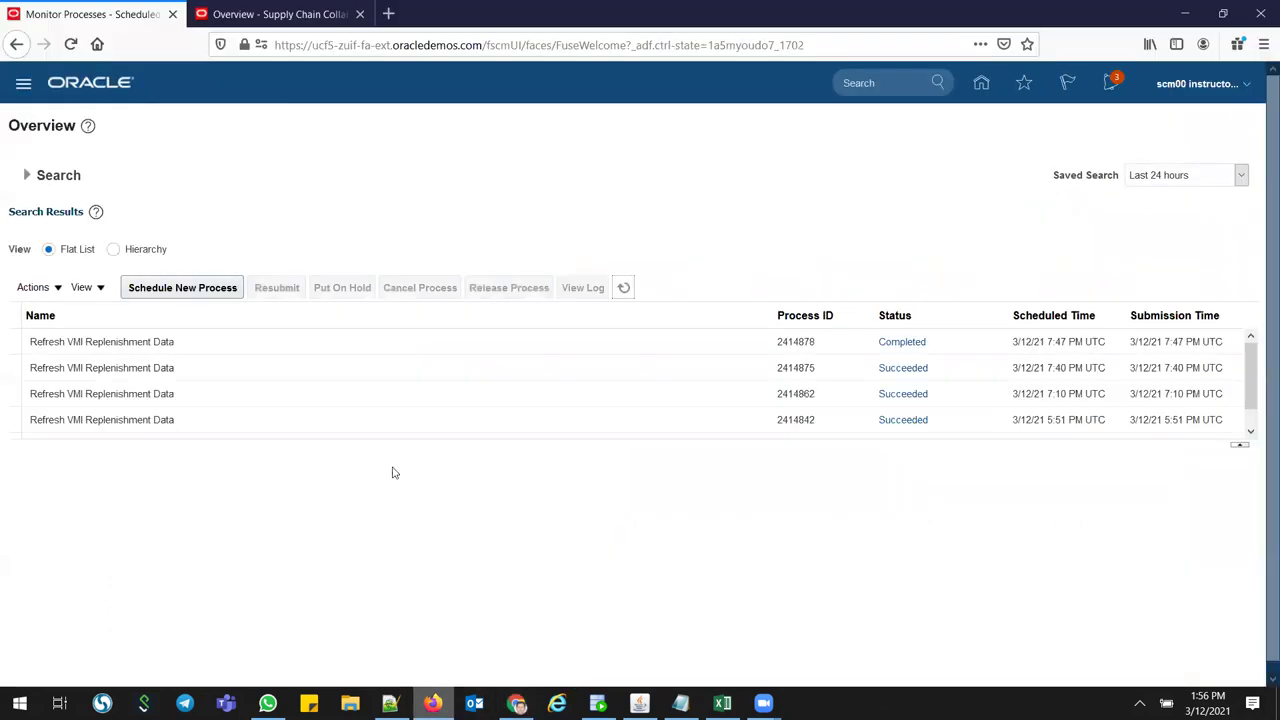
{"action": "left_click", "coordinate": [240, 15]}
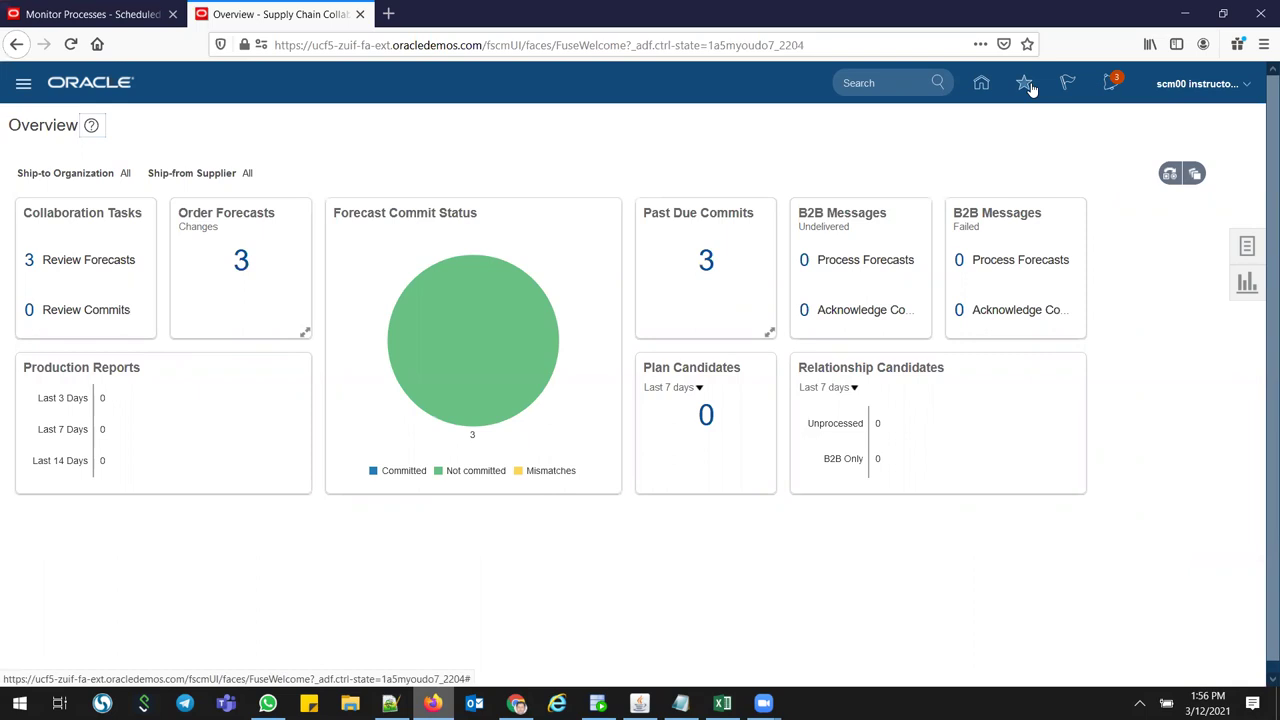
{"action": "left_click", "coordinate": [981, 82]}
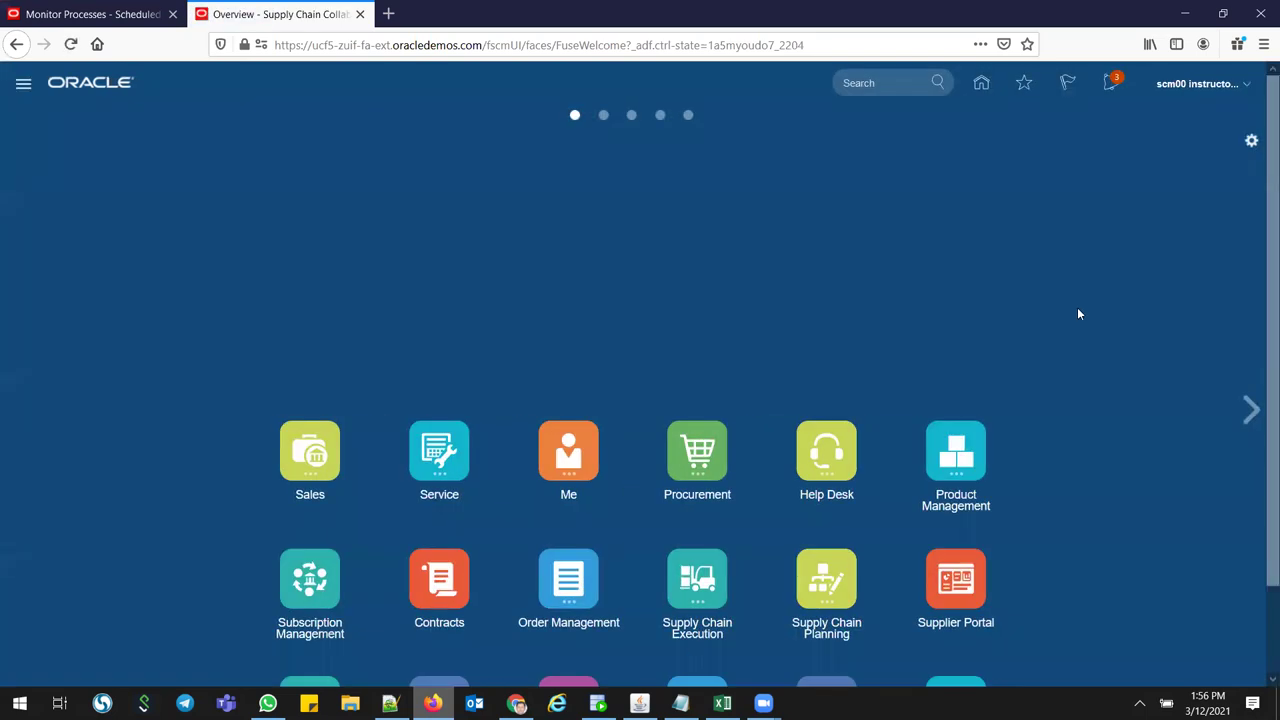
{"action": "left_click", "coordinate": [715, 445]}
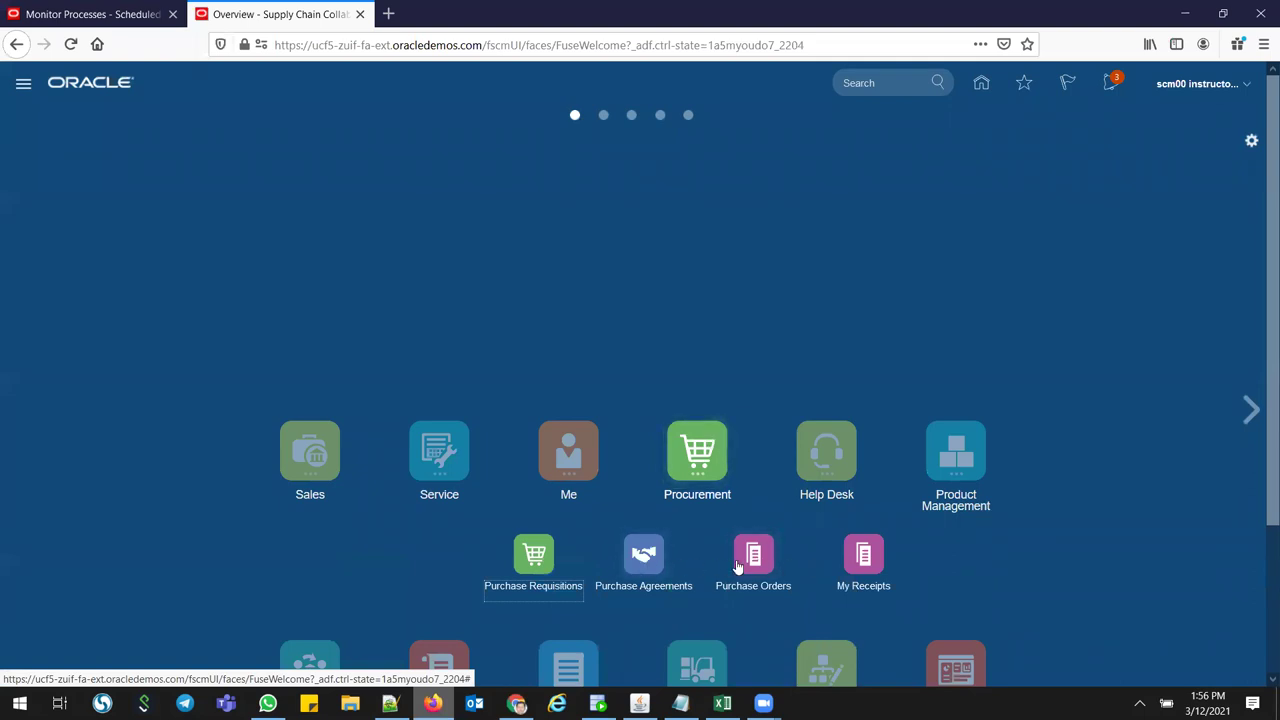
{"action": "left_click", "coordinate": [752, 560]}
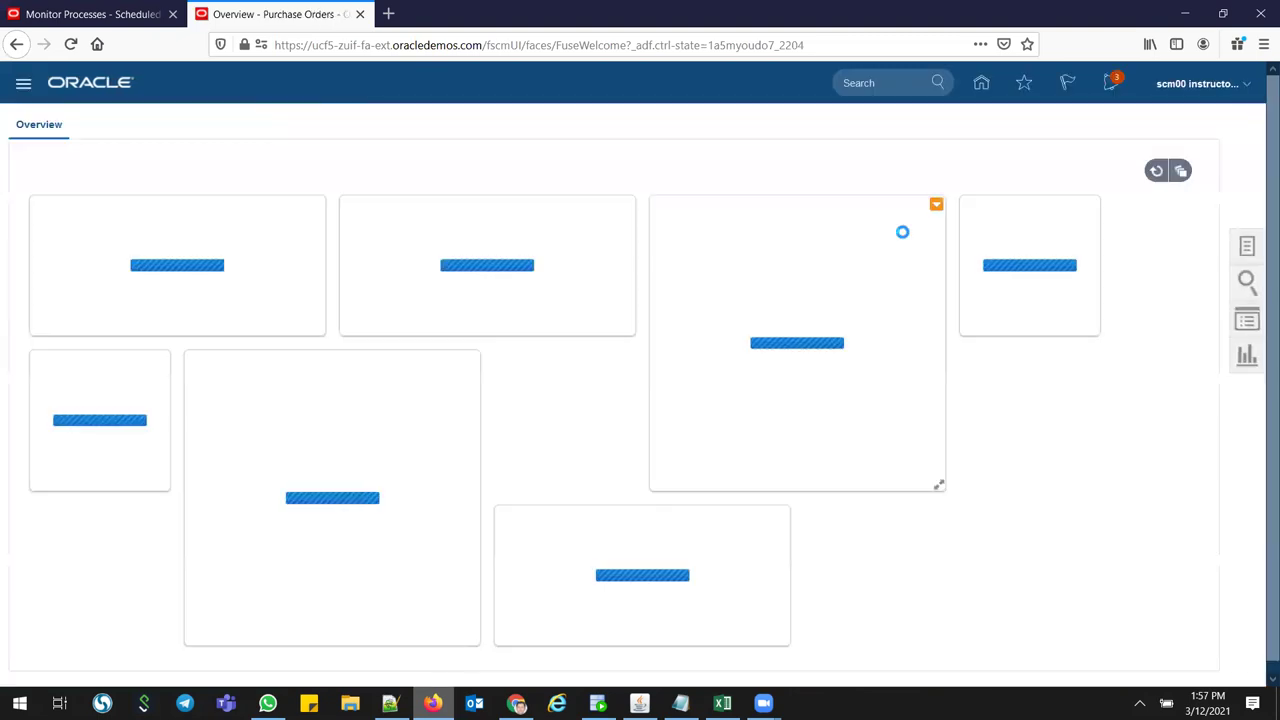
{"action": "left_click", "coordinate": [1247, 248]}
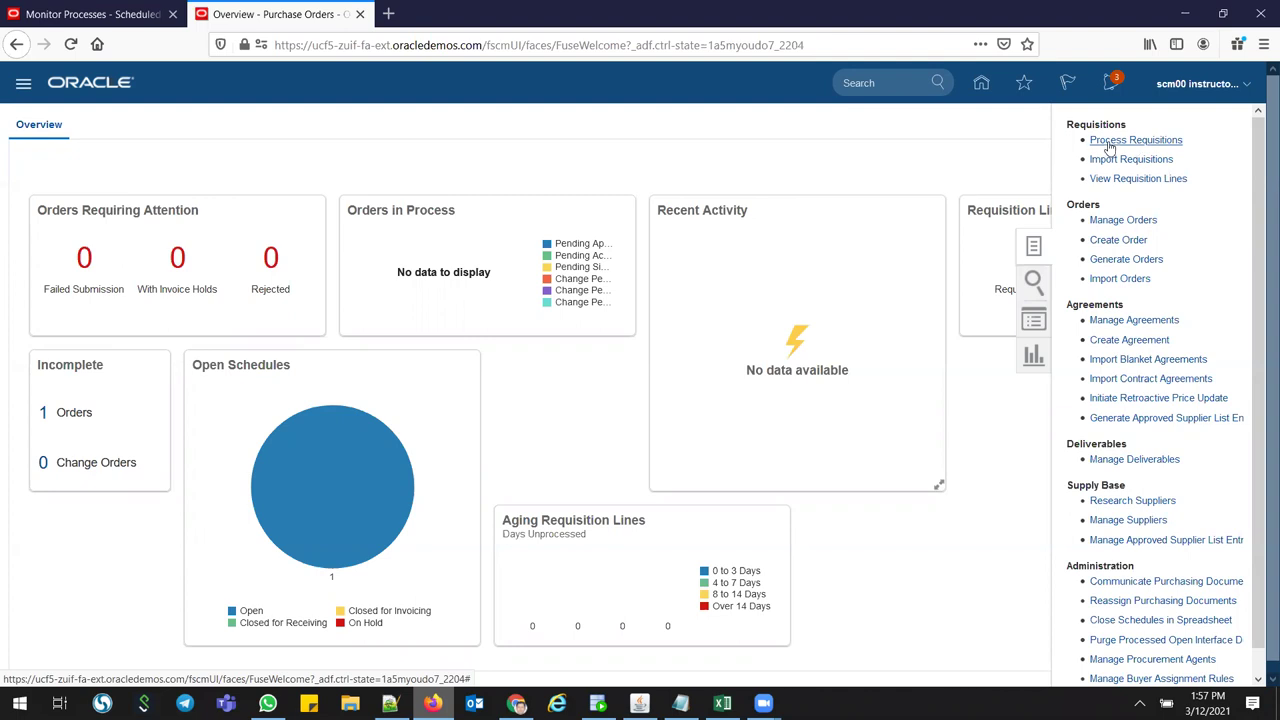
{"action": "left_click", "coordinate": [1108, 145]}
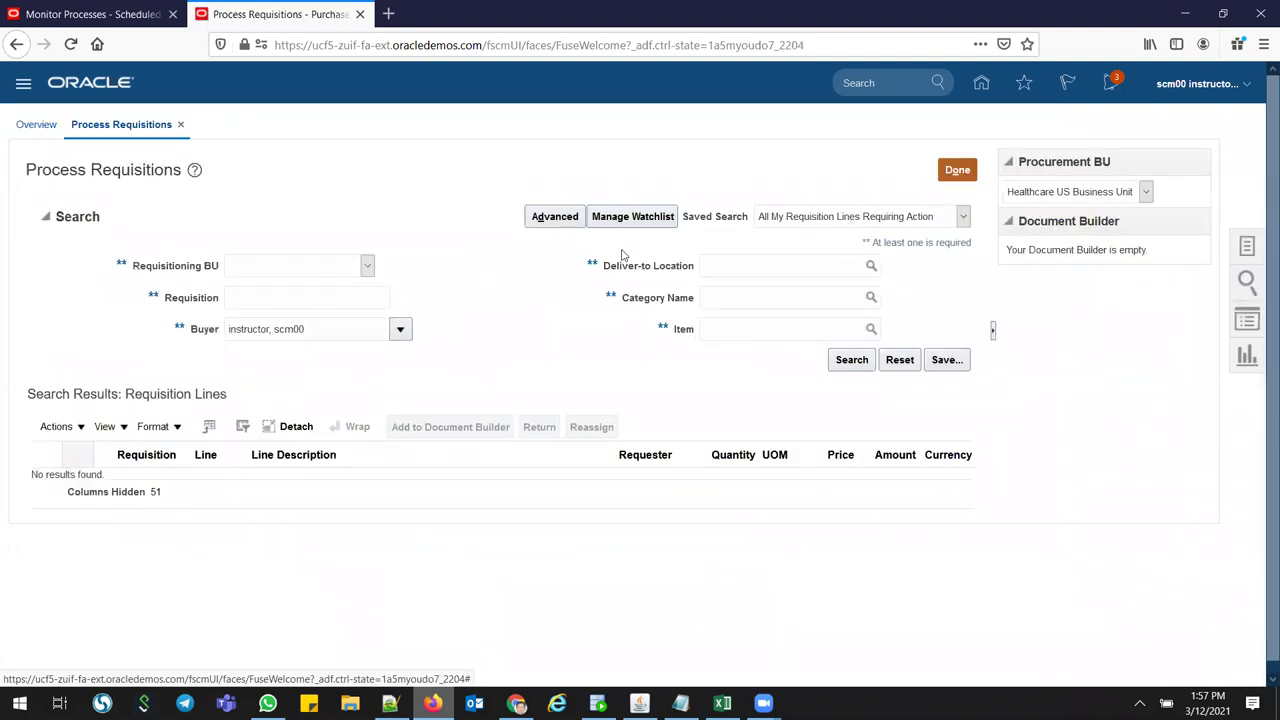
Clear the buyer criterion and search the requisition lines for item s21_VMI_item2.
{"action": "left_click", "coordinate": [327, 328]}
{"action": "key", "text": "ctrl+a"}
{"action": "key", "text": "BackSpace"}
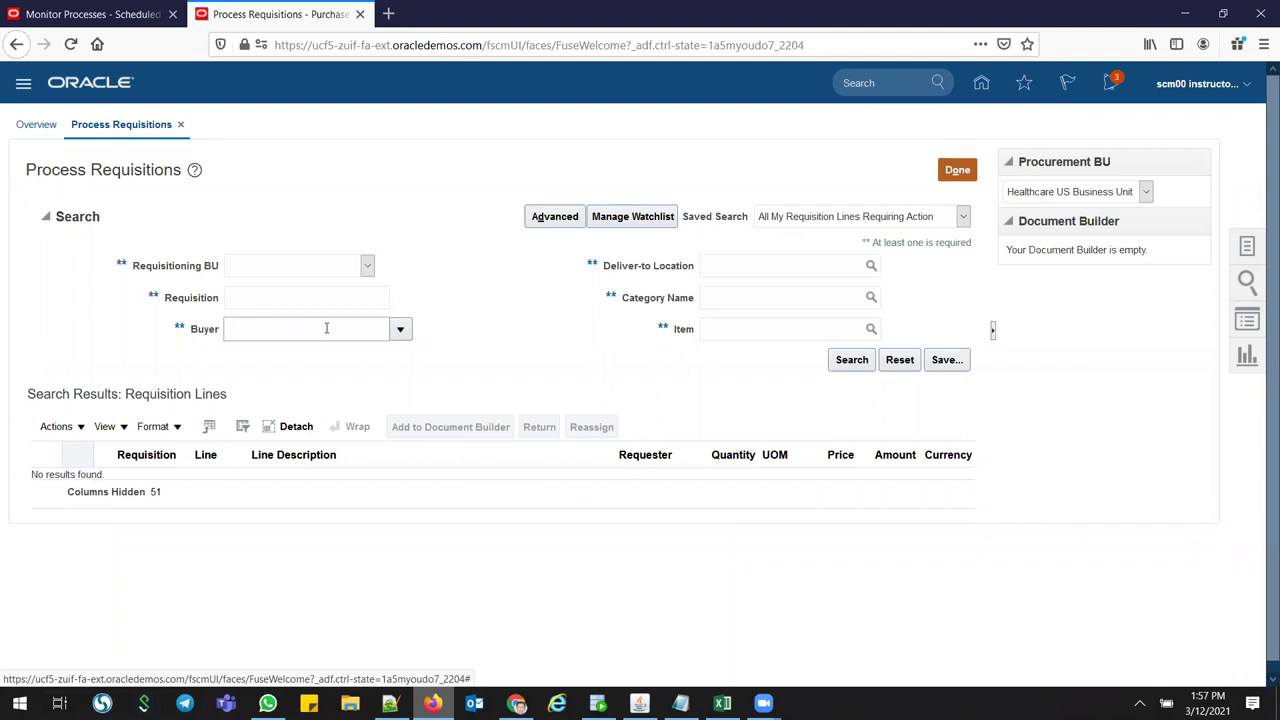
{"action": "left_click", "coordinate": [735, 330]}
{"action": "type", "text": "s21_vmi_item"}
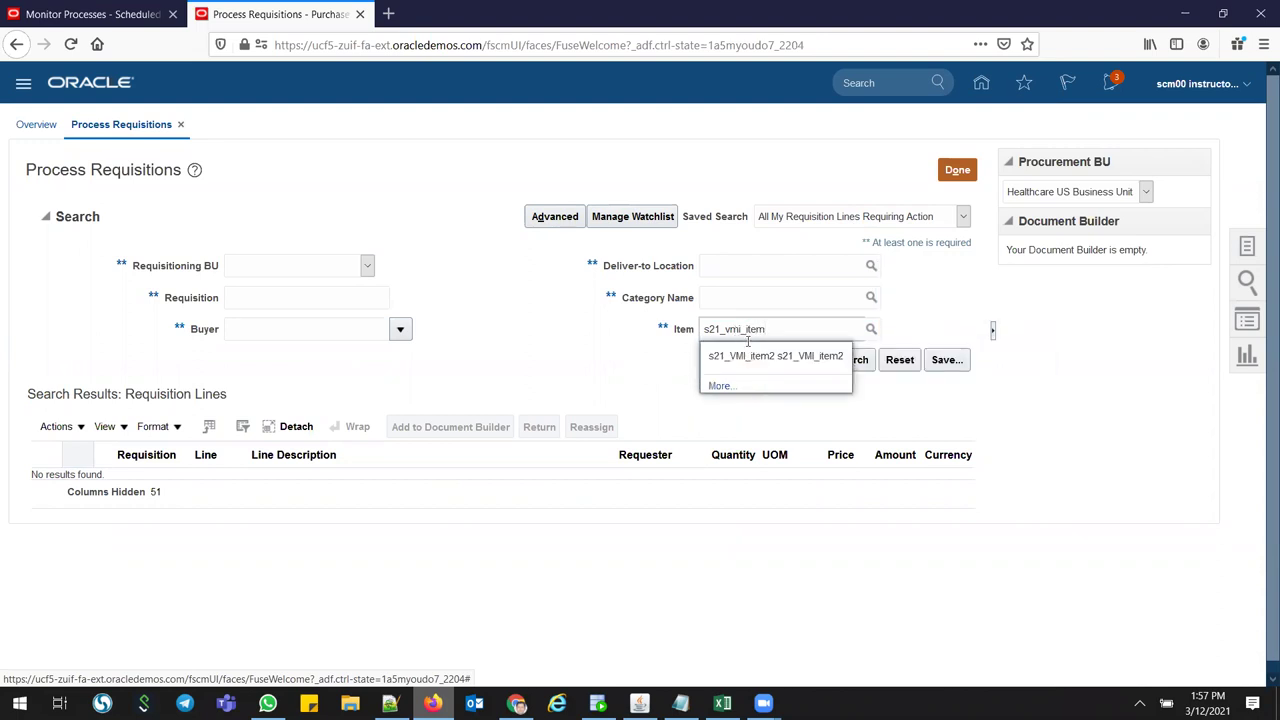
{"action": "left_click", "coordinate": [753, 357]}
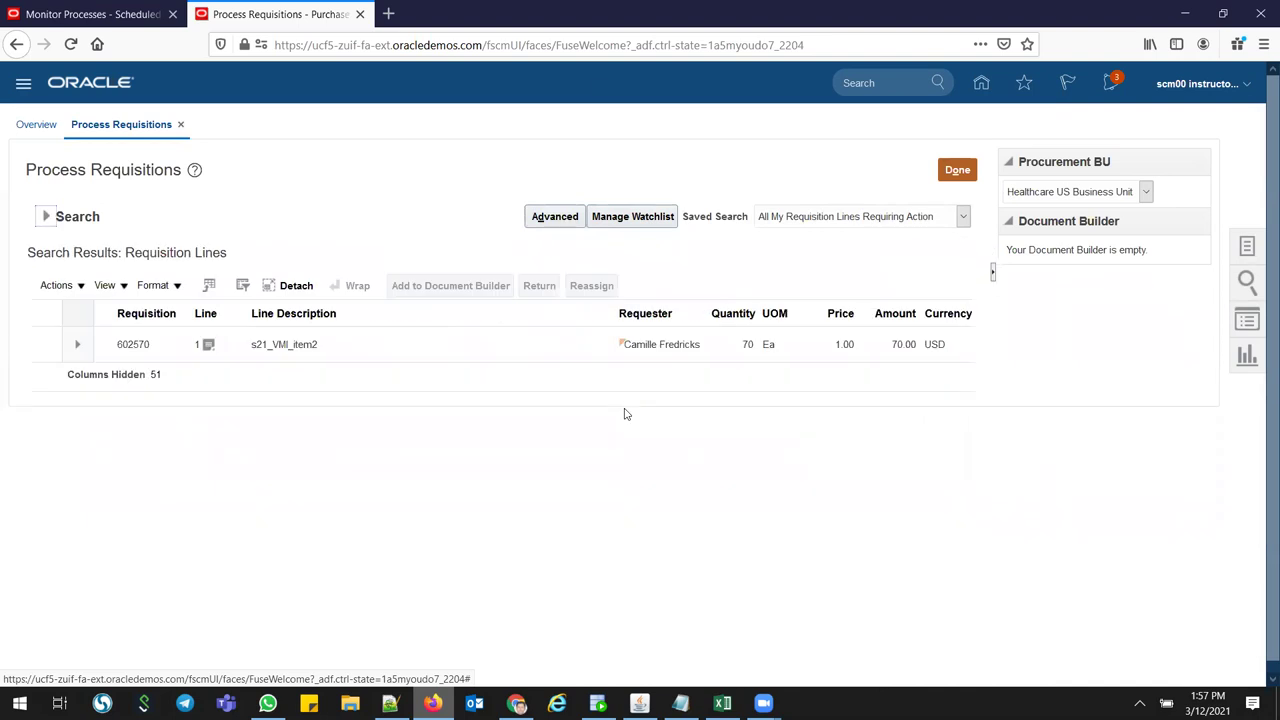
Select the s21_VMI_item2 requisition line, copy its requisition number into the text editor, and return to Firefox.
{"action": "left_click", "coordinate": [105, 344]}
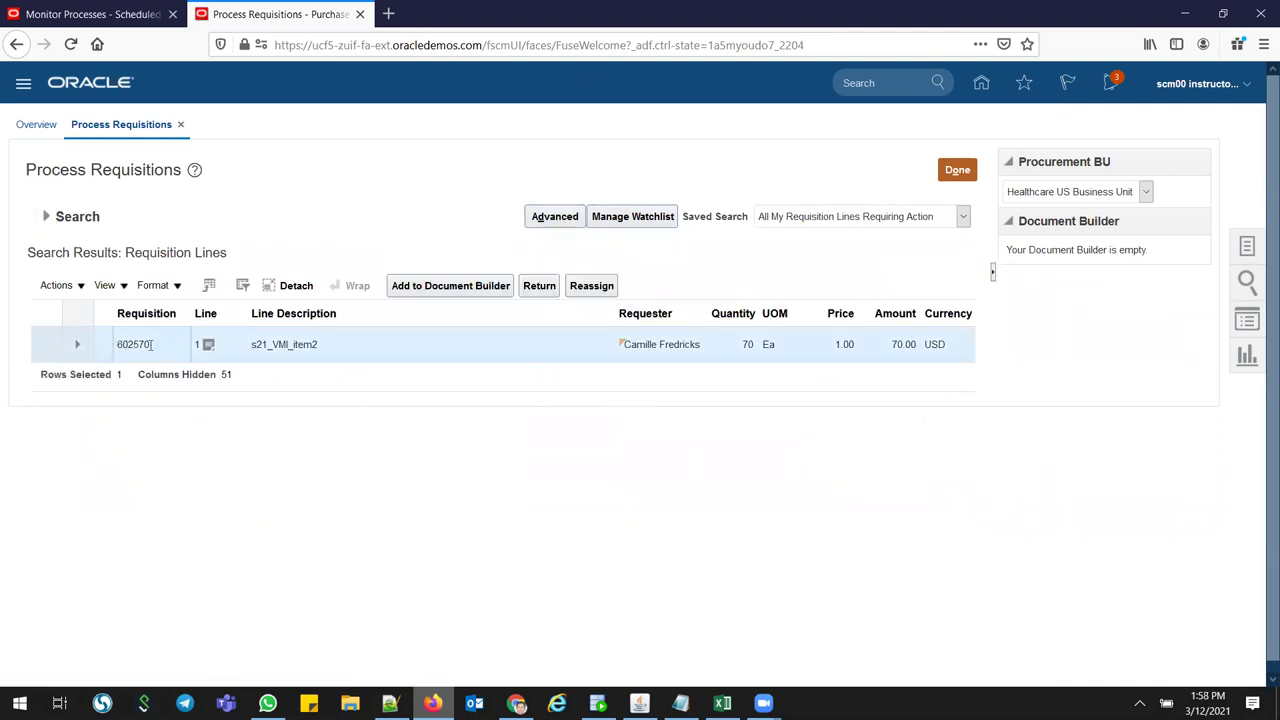
{"action": "double_click", "coordinate": [140, 344]}
{"action": "key", "text": "ctrl+c"}
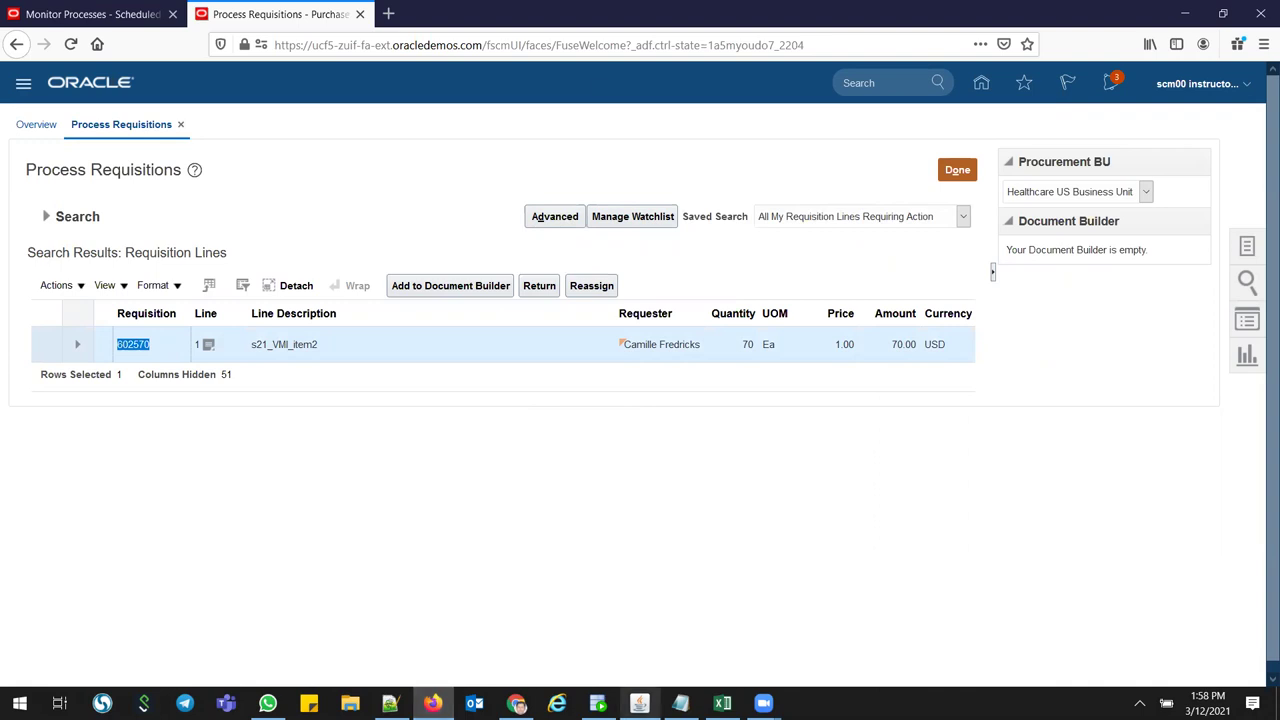
{"action": "left_click", "coordinate": [680, 703]}
{"action": "key", "text": "ctrl+a"}
{"action": "key", "text": "ctrl+v"}
{"action": "left_click", "coordinate": [301, 464]}
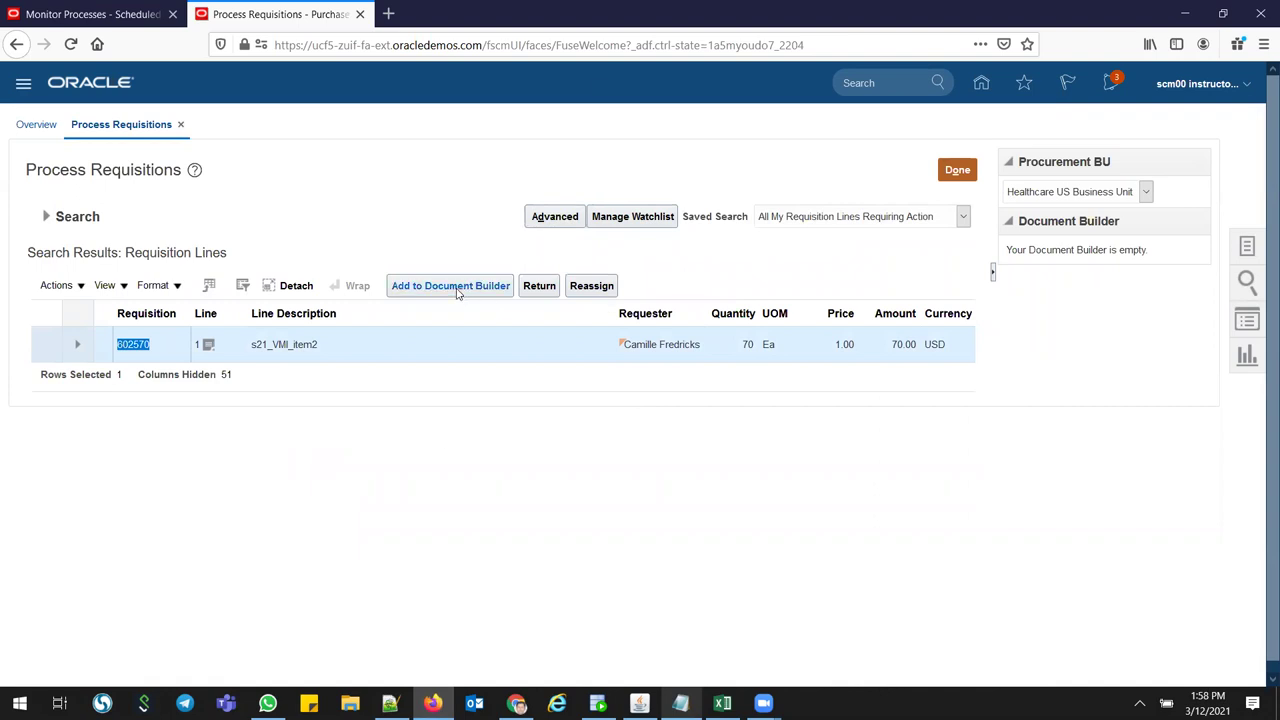
Add the requisition line to the Document Builder as a new order for BD Medical, Corporate site, and create the purchase order.
{"action": "left_click", "coordinate": [457, 291]}
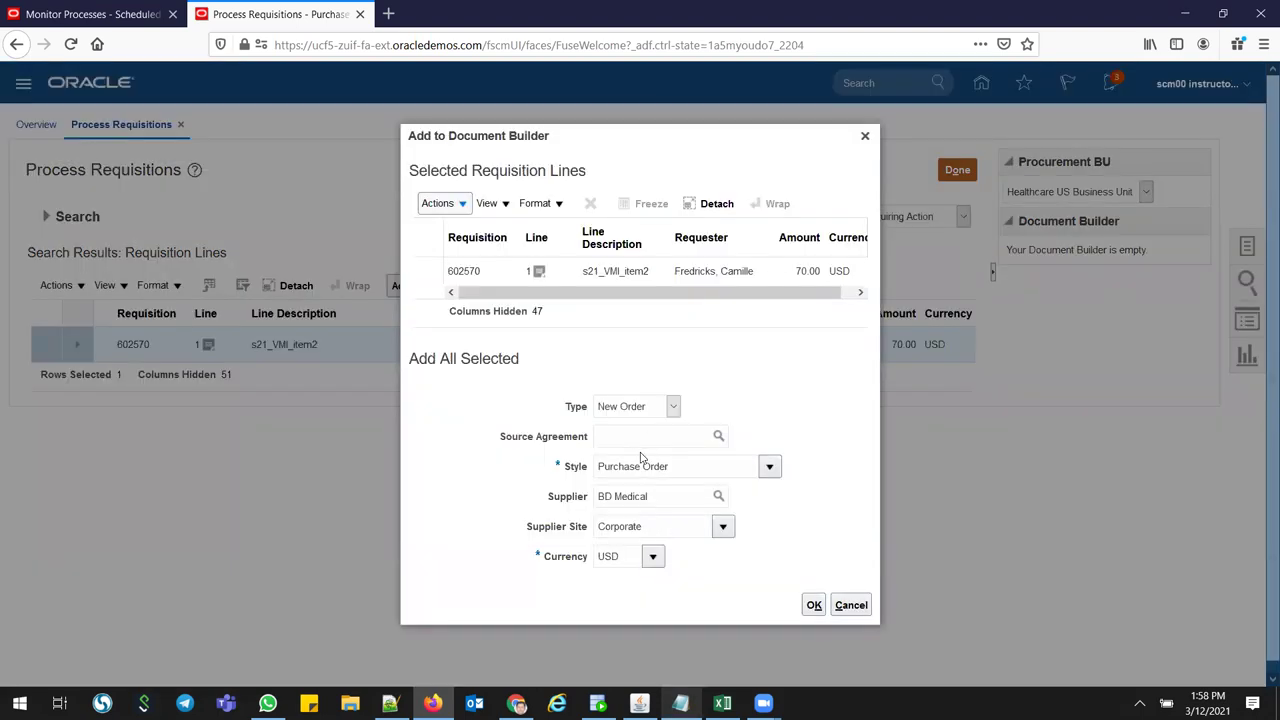
{"action": "left_click", "coordinate": [814, 605]}
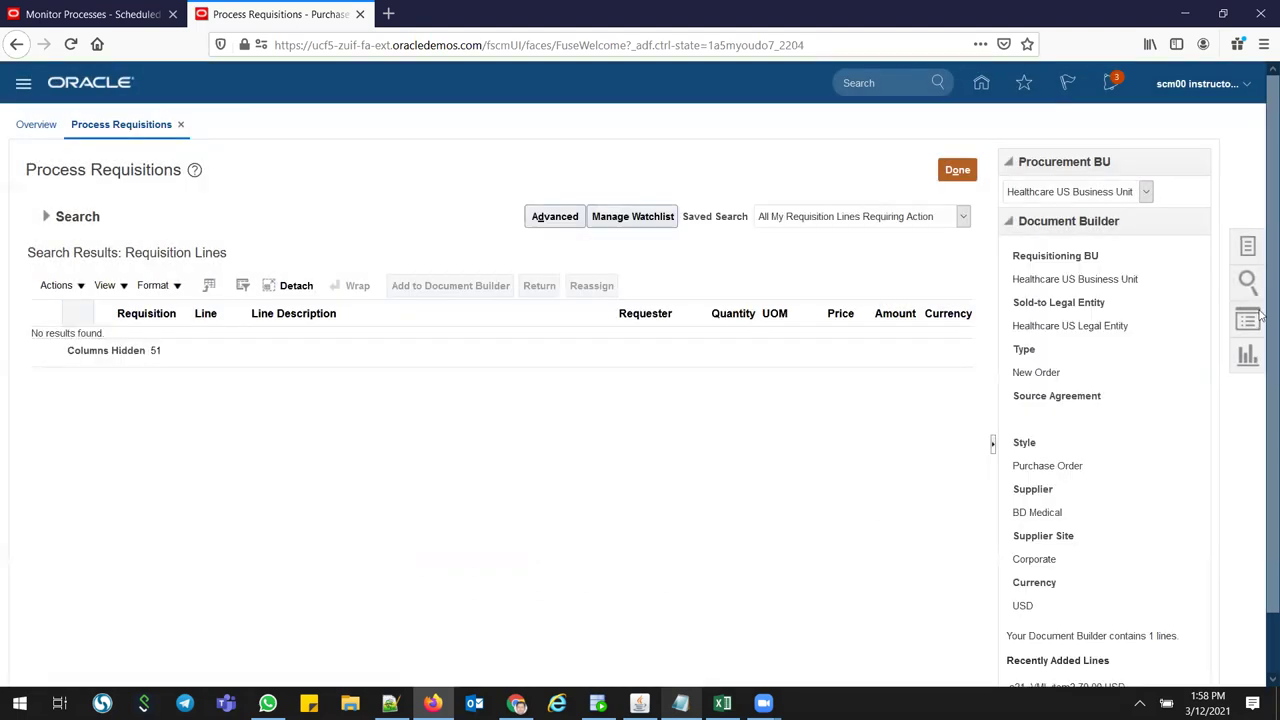
{"action": "scroll", "coordinate": [1260, 535], "scroll_direction": "down", "scroll_amount": 1}
{"action": "left_click", "coordinate": [1056, 657]}
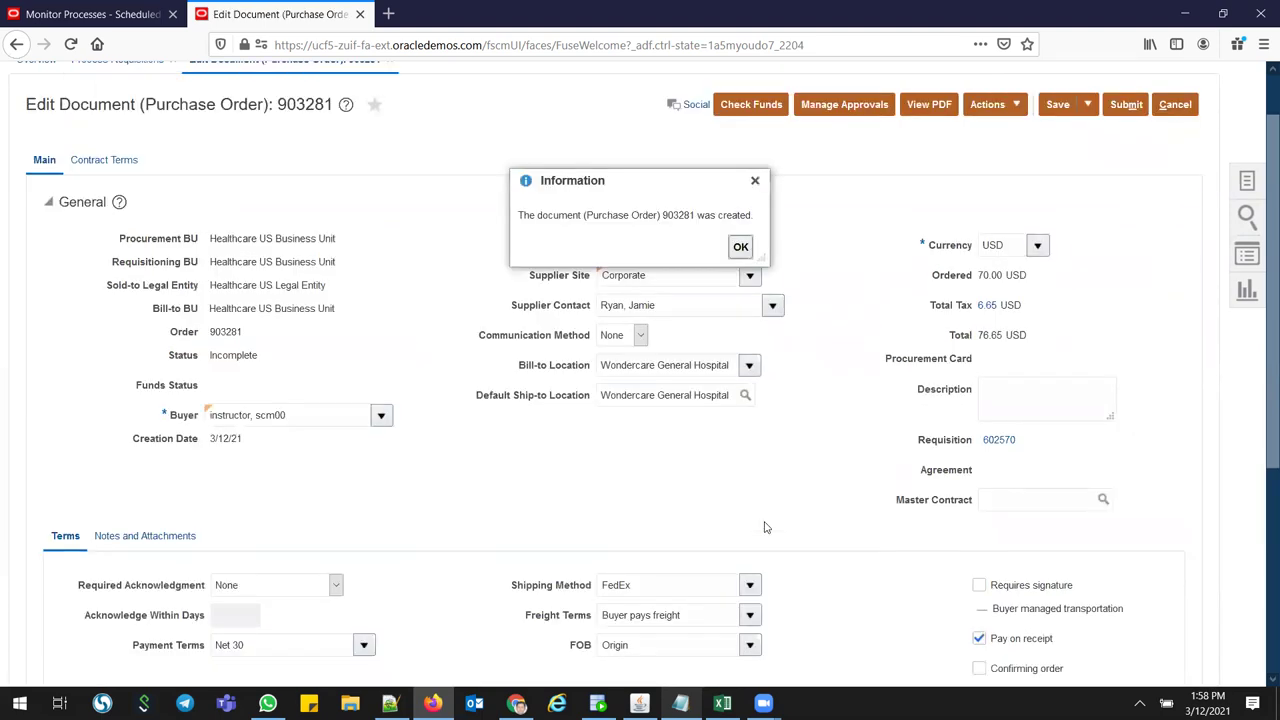
{"action": "left_click", "coordinate": [740, 248]}
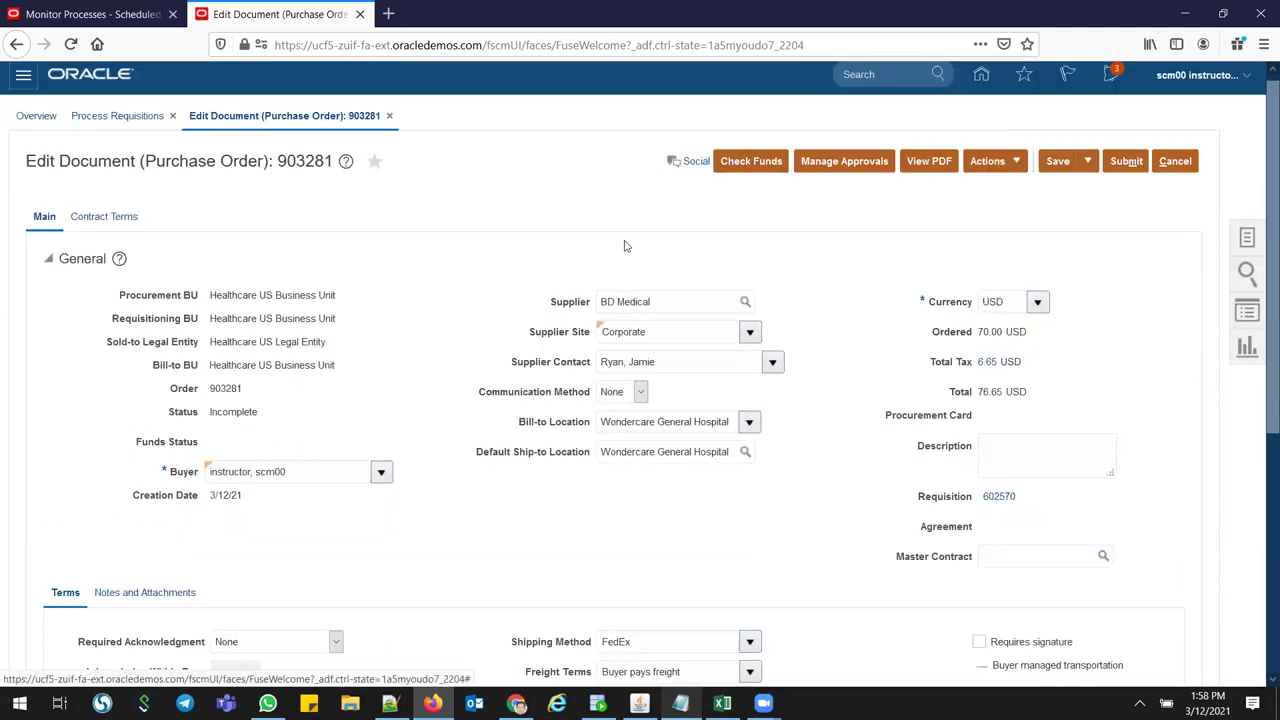
Copy the new purchase order number into the text editor and switch to Oracle Applications in Chrome.
{"action": "double_click", "coordinate": [305, 160]}
{"action": "key", "text": "ctrl+c"}
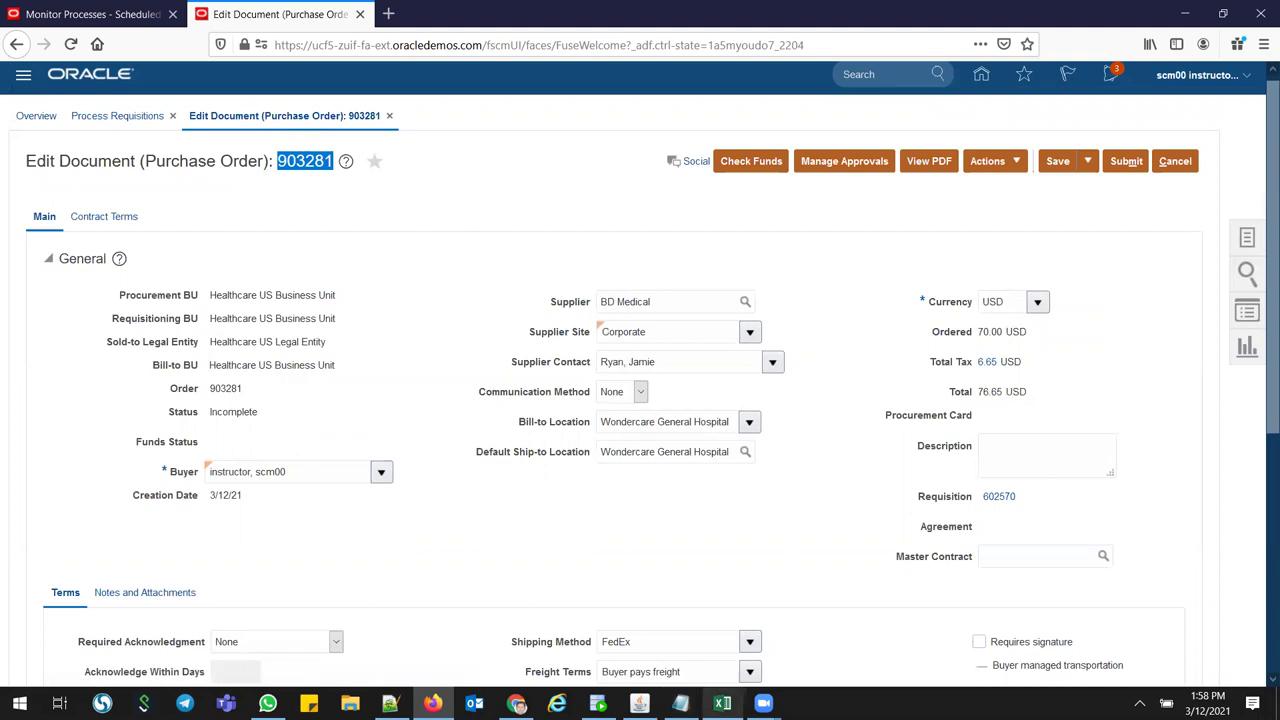
{"action": "left_click", "coordinate": [680, 703]}
{"action": "key", "text": "ctrl+v"}
{"action": "key", "text": "alt+Tab"}
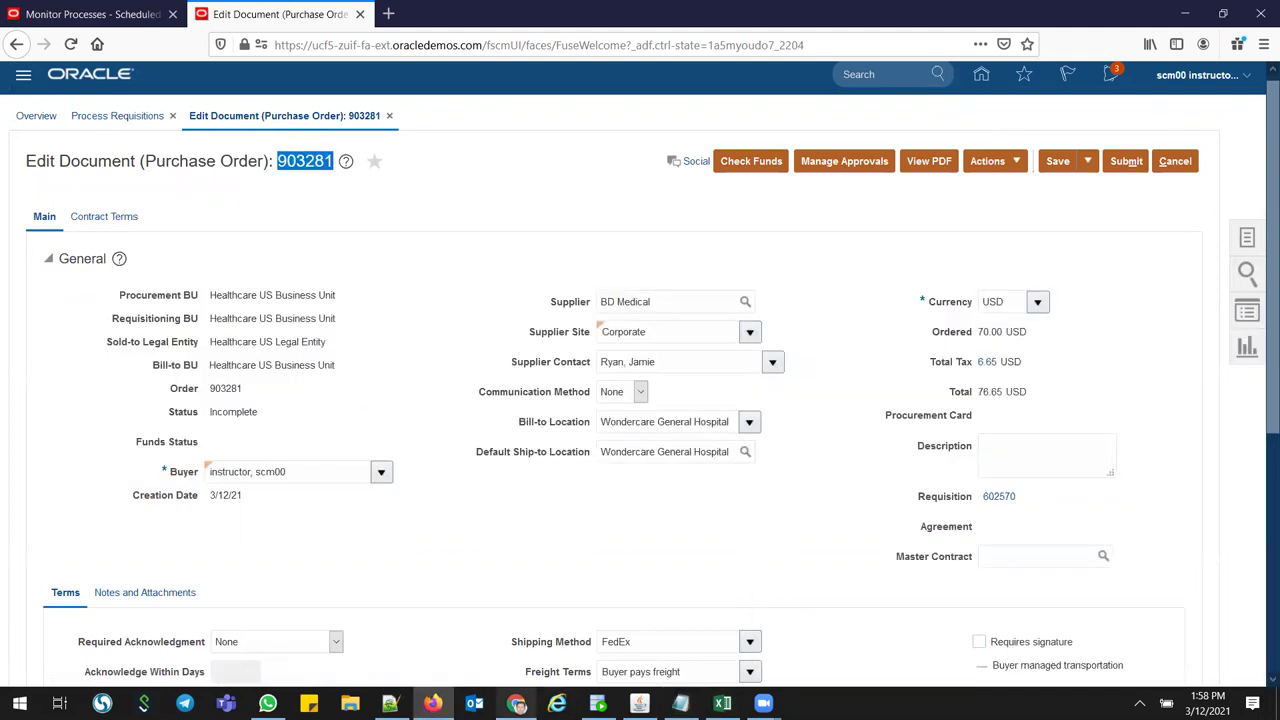
{"action": "key", "text": "alt+Tab"}
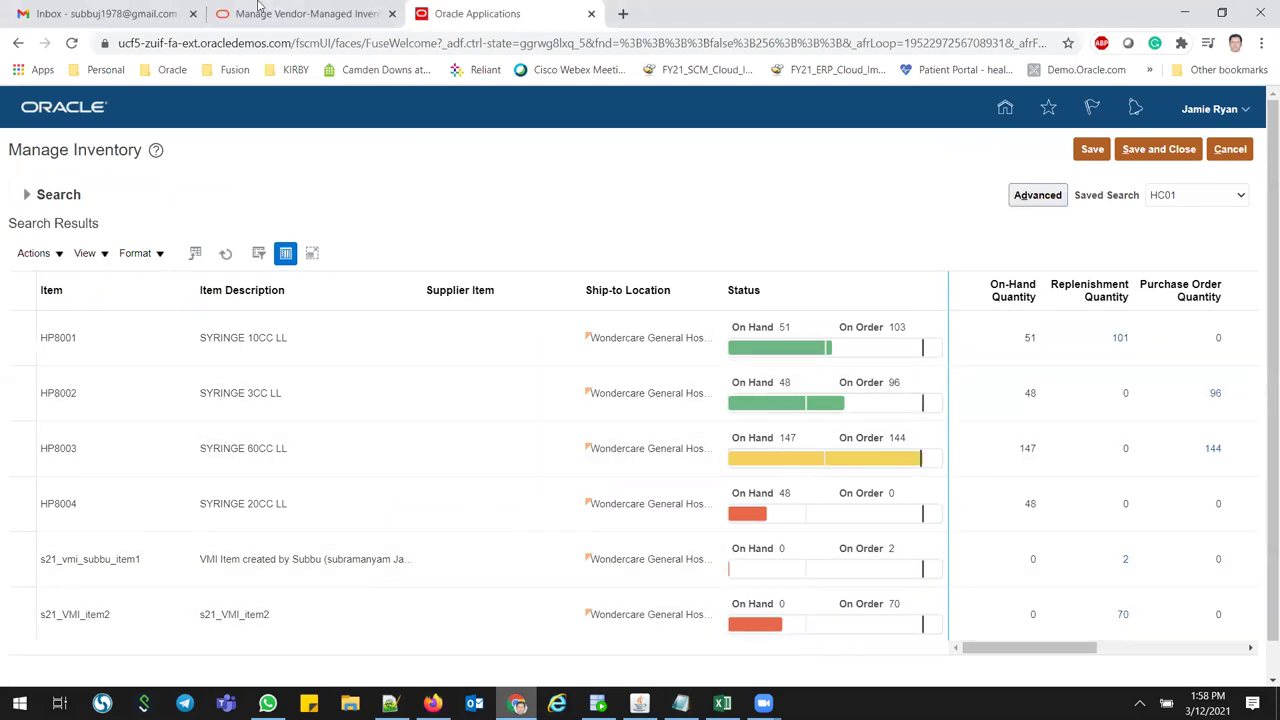
Rerun the HC01 inventory search, check the quantities for s21_VMI_item2, then save and close the inventory page.
{"action": "left_click", "coordinate": [27, 194]}
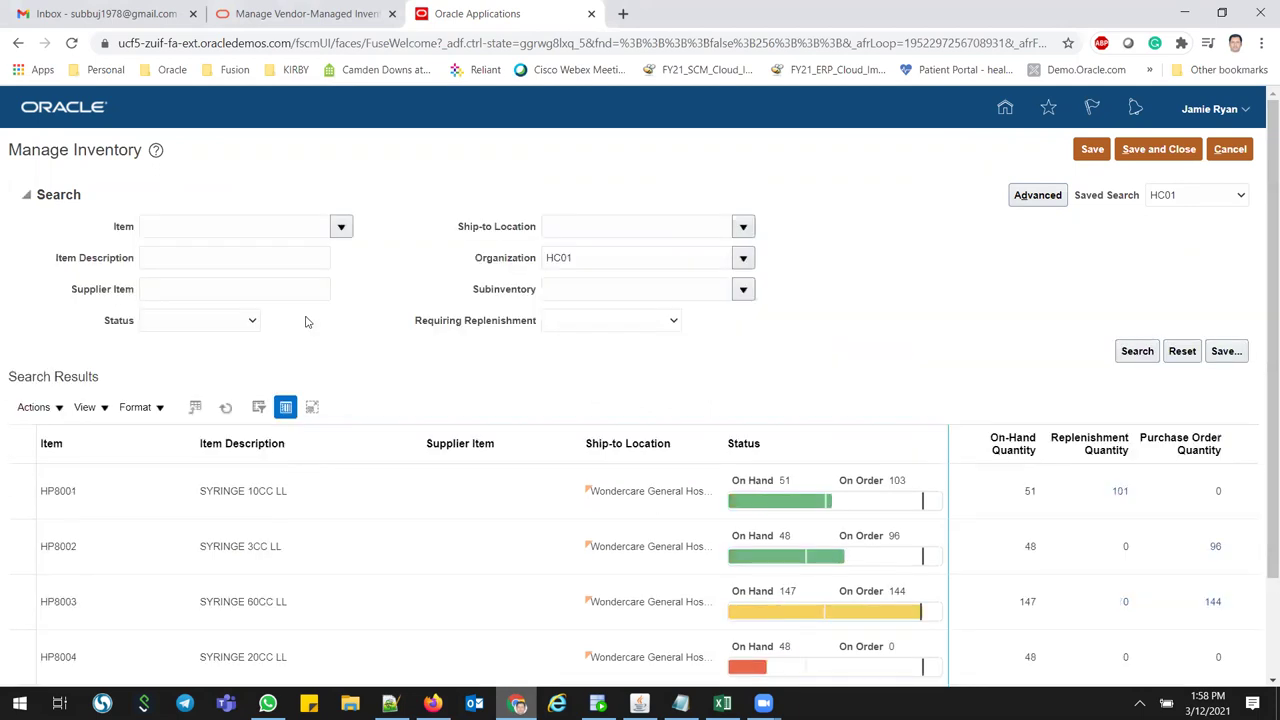
{"action": "left_click", "coordinate": [1137, 351]}
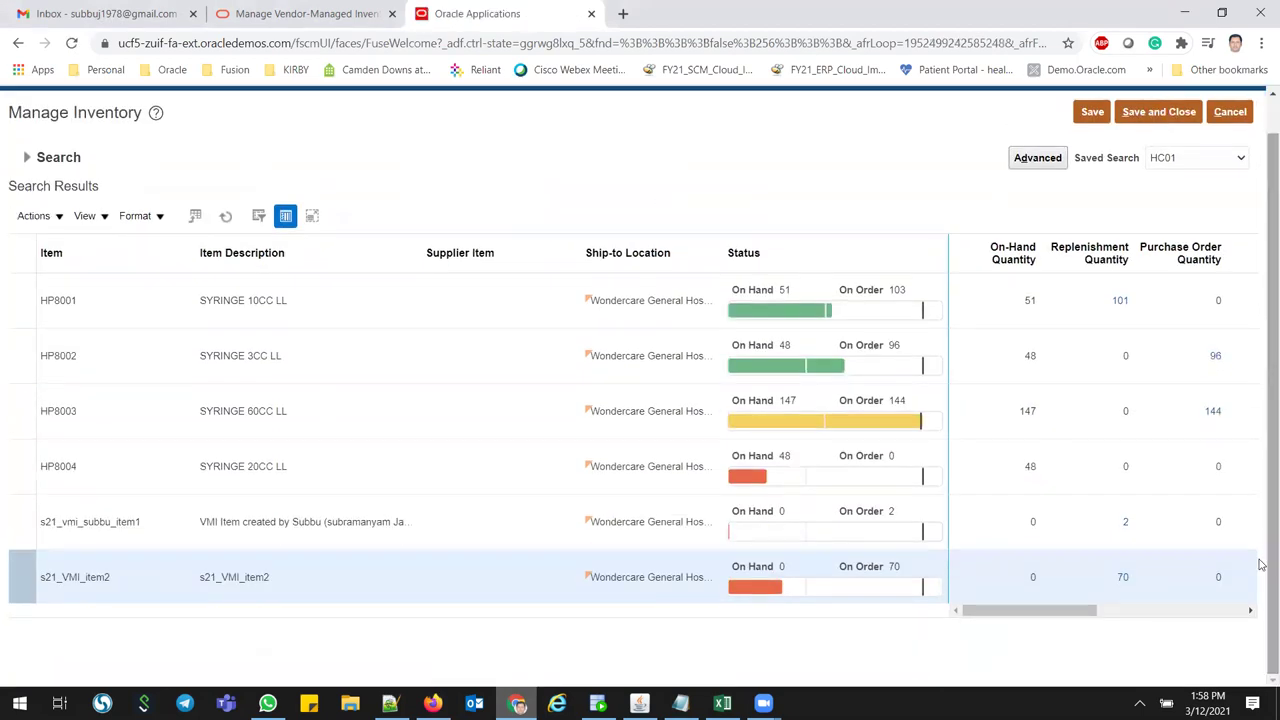
{"action": "left_click_drag", "start_coordinate": [1029, 611], "coordinate": [871, 634]}
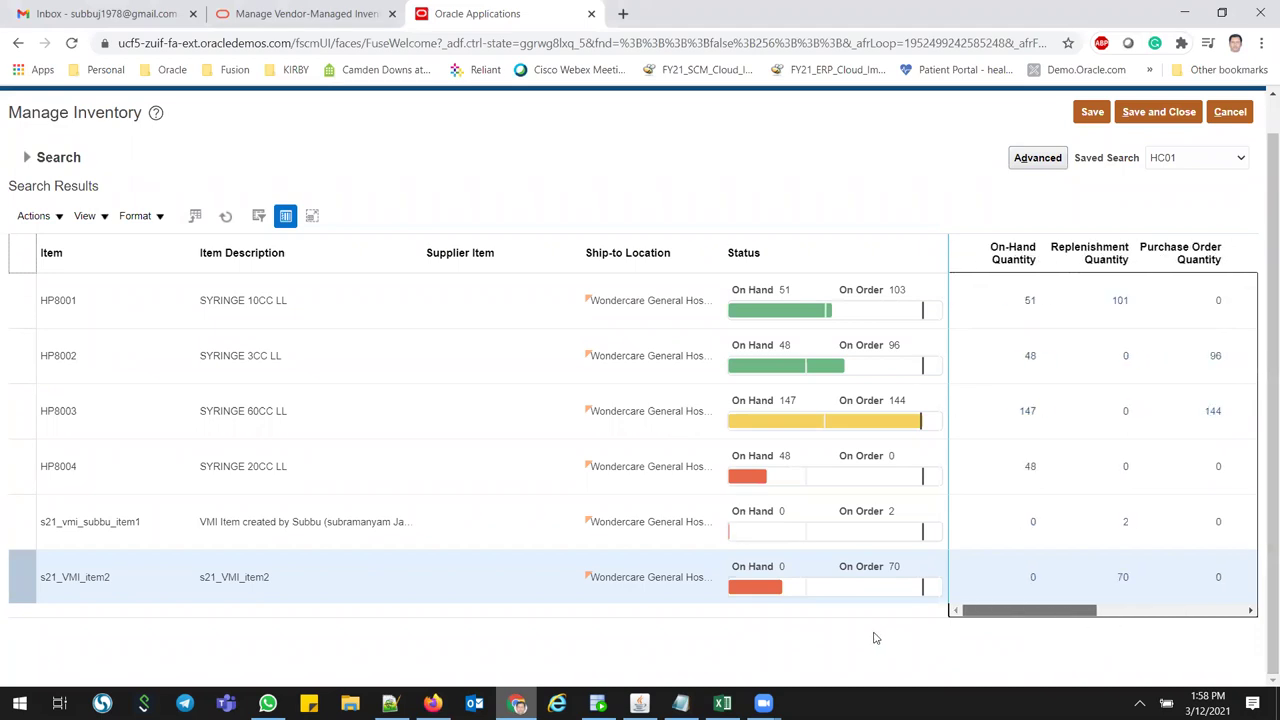
{"action": "left_click", "coordinate": [1151, 115]}
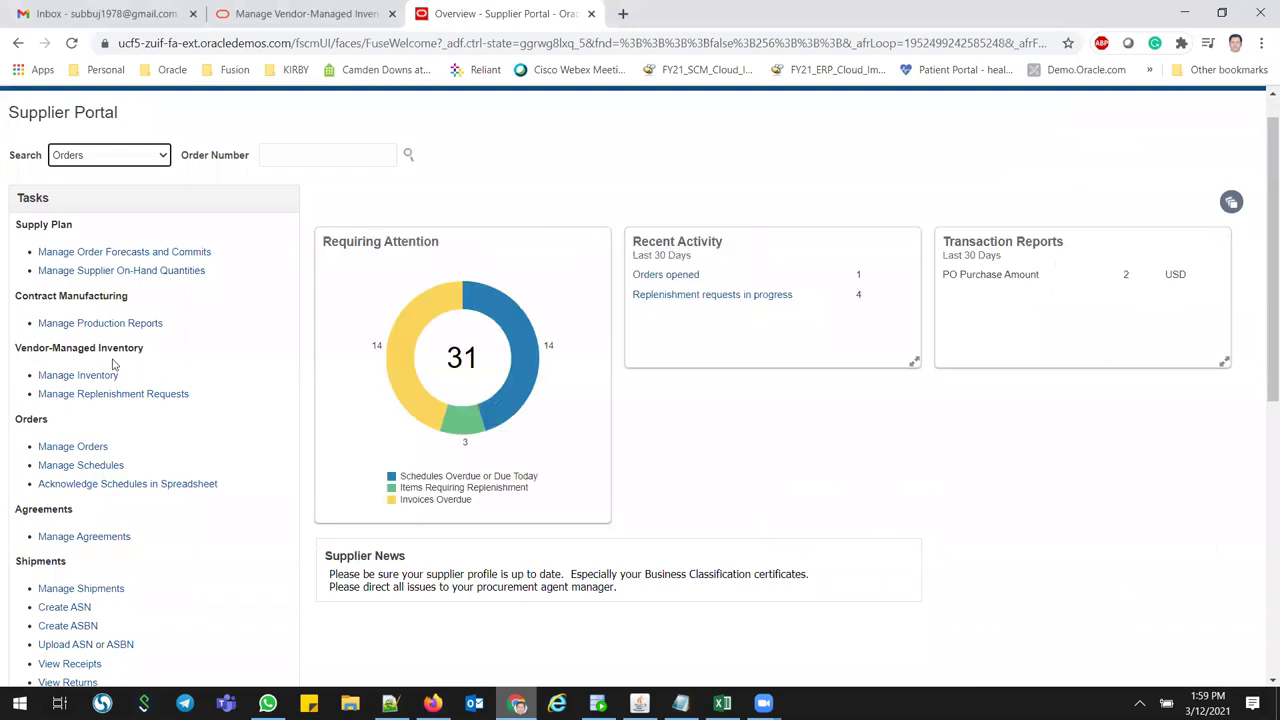
Open Manage Replenishment Requests in the Supplier Portal and search for item s21_vmi_item2.
{"action": "left_click", "coordinate": [85, 394]}
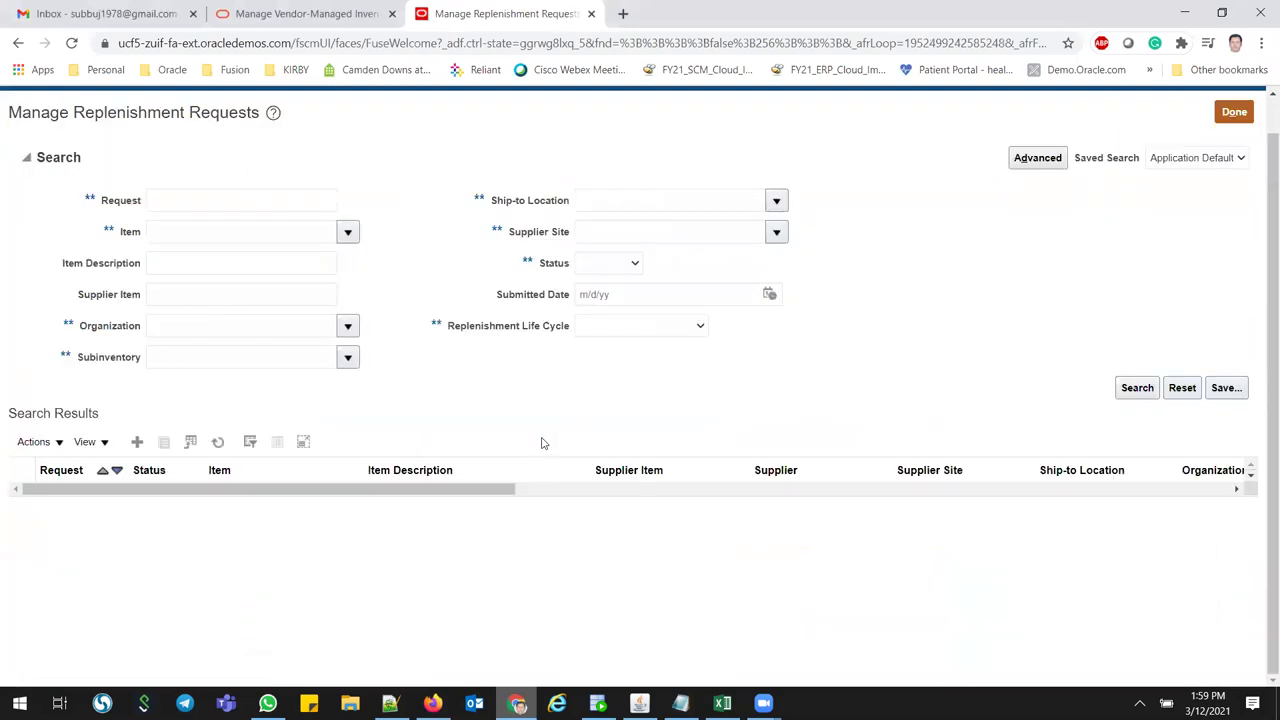
{"action": "left_click", "coordinate": [236, 231]}
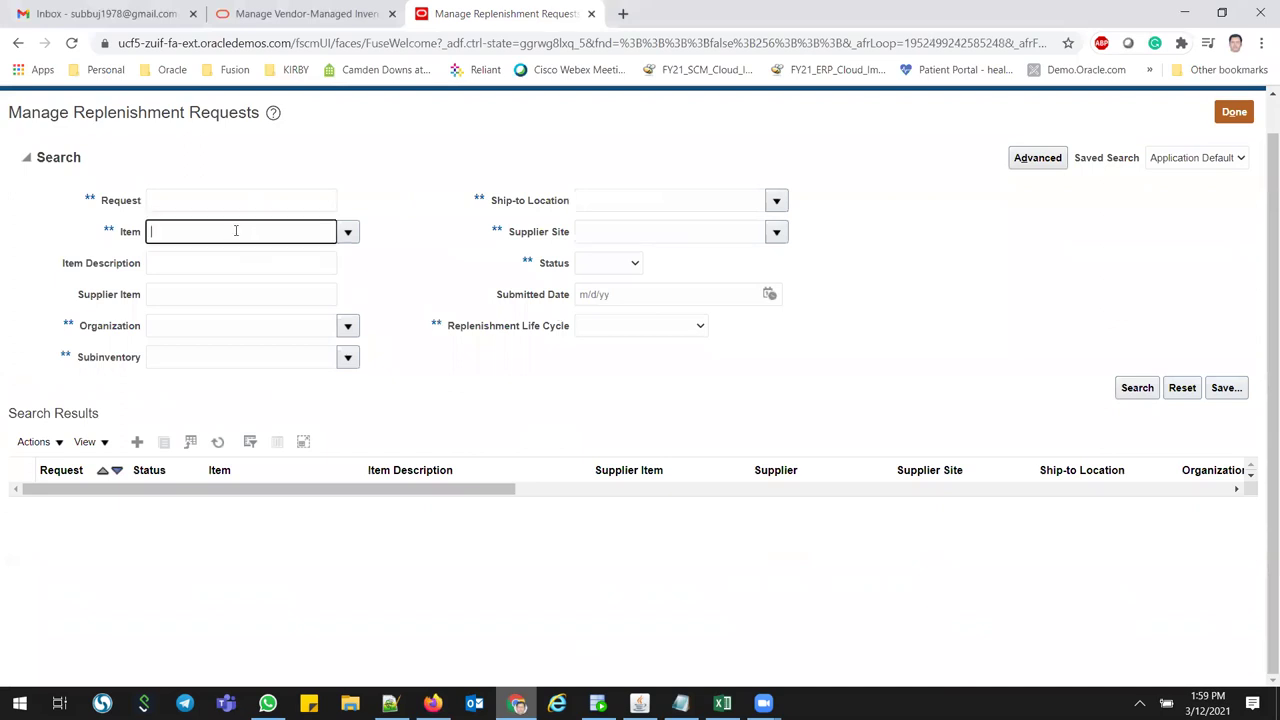
{"action": "type", "text": "s21_vmi_item2"}
{"action": "key", "text": "Tab"}
{"action": "left_click", "coordinate": [1128, 388]}
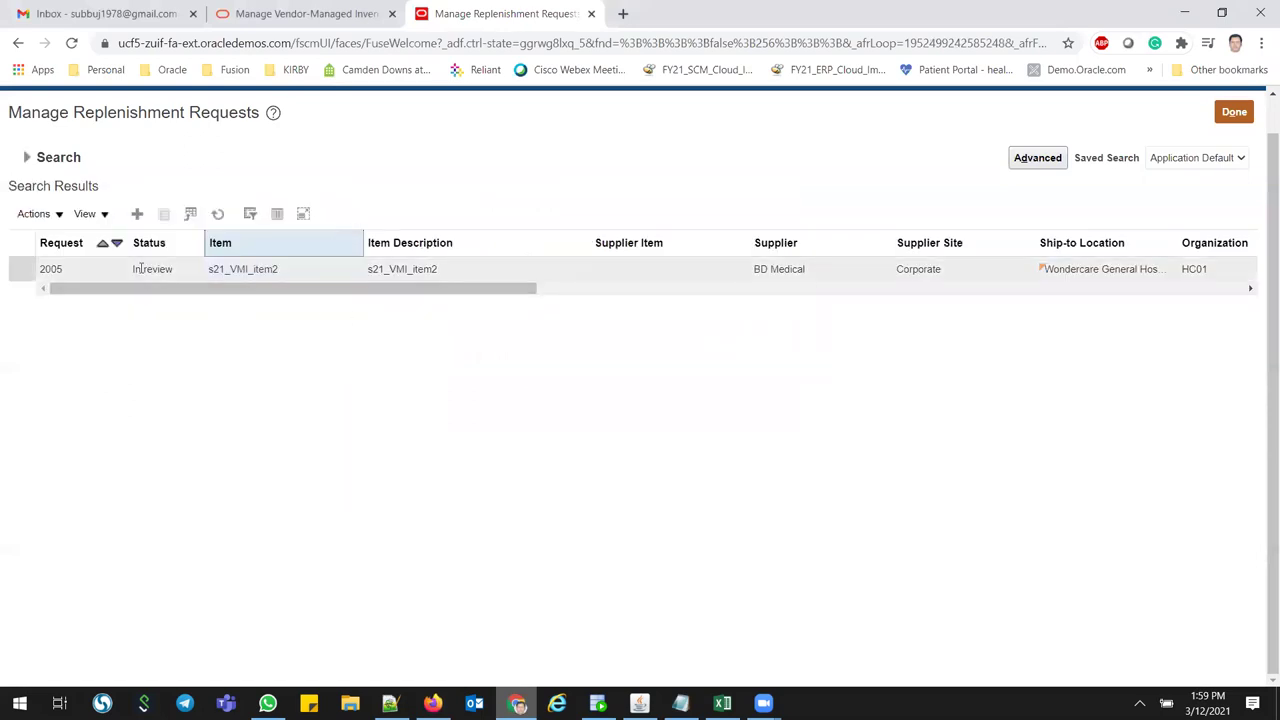
Look up the In review status in the VMI documentation, return to the replenishment request, and close the requests page.
{"action": "left_click", "coordinate": [289, 10]}
{"action": "left_click_drag", "start_coordinate": [470, 432], "coordinate": [417, 429]}
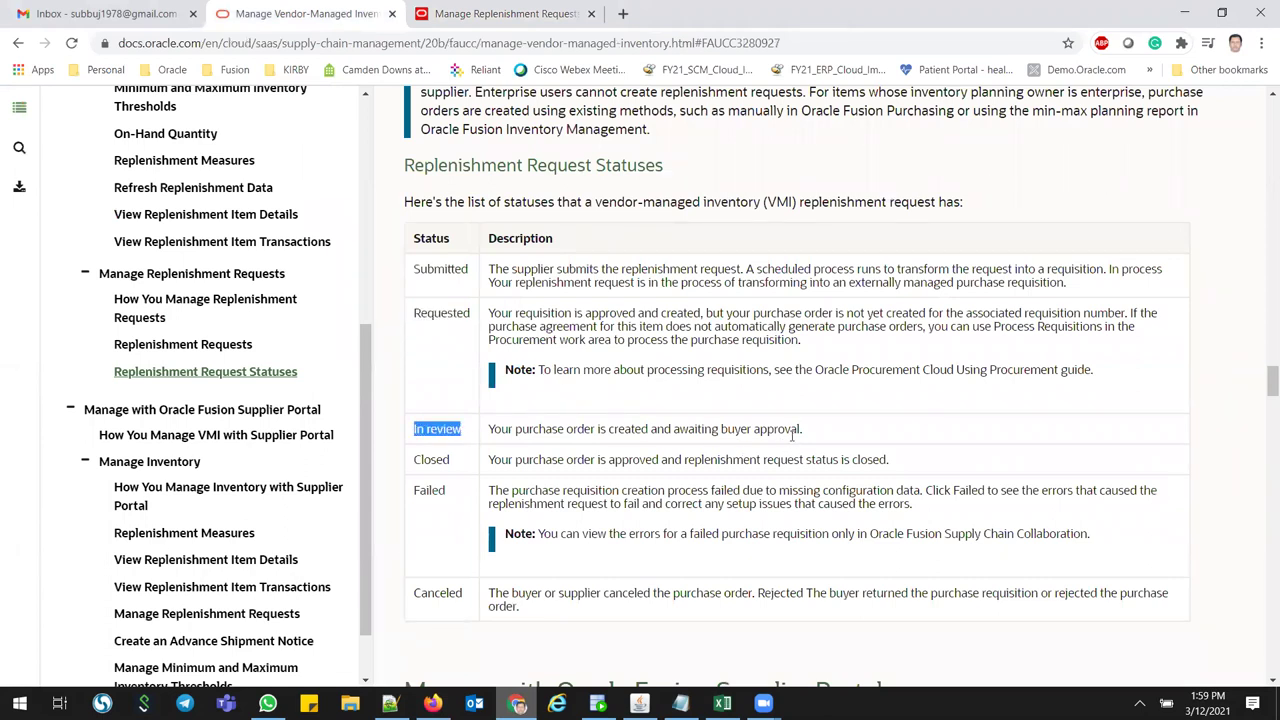
{"action": "left_click_drag", "start_coordinate": [811, 435], "coordinate": [407, 429]}
{"action": "left_click", "coordinate": [505, 13]}
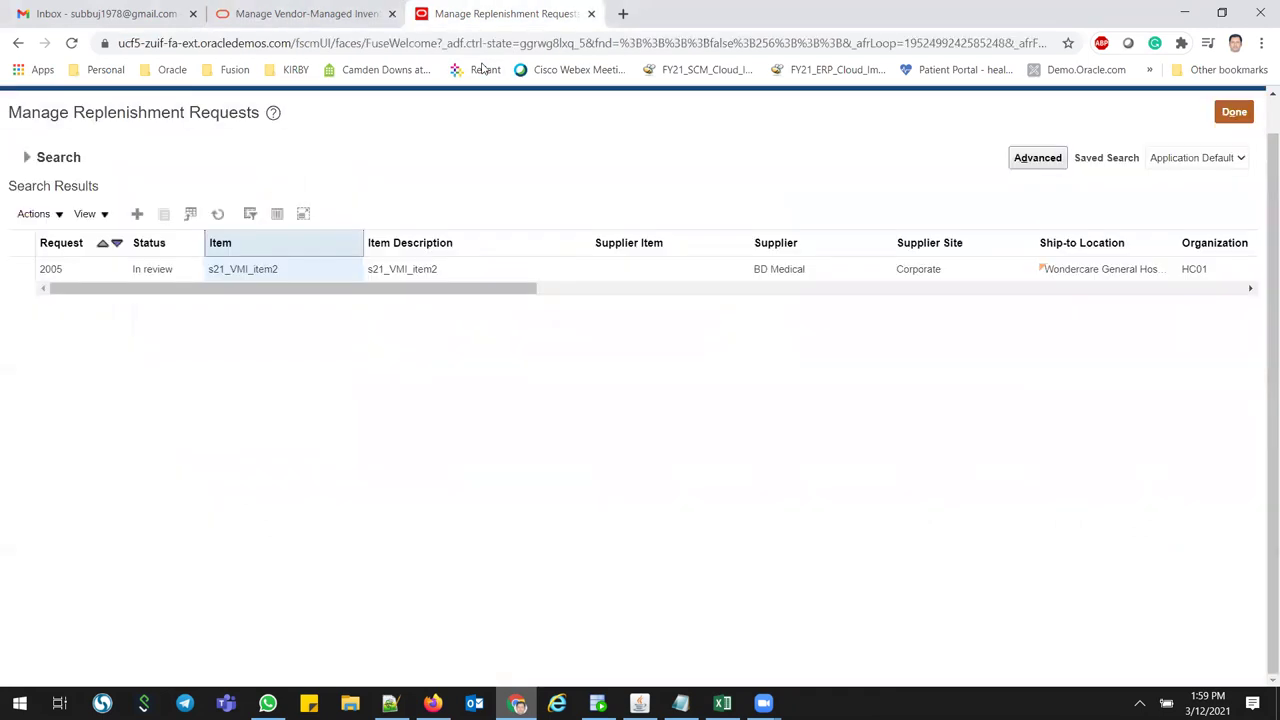
{"action": "left_click", "coordinate": [142, 272]}
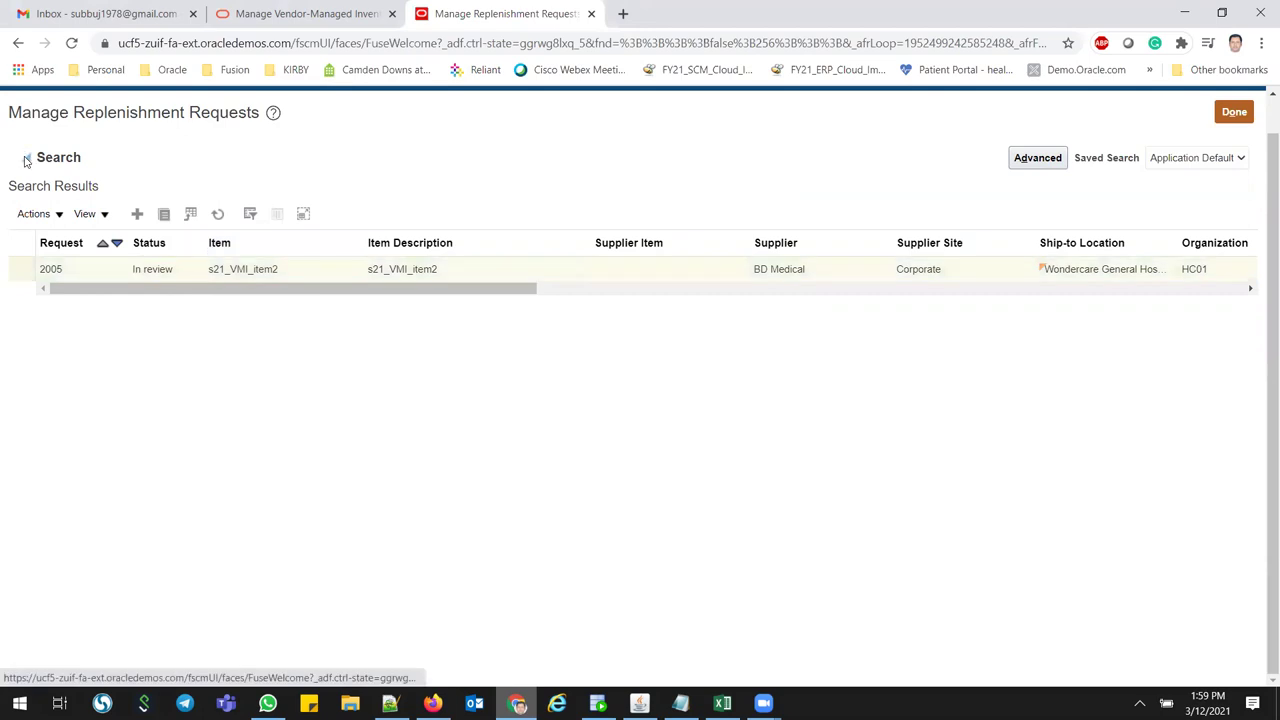
{"action": "left_click", "coordinate": [26, 158]}
{"action": "left_click", "coordinate": [1240, 114]}
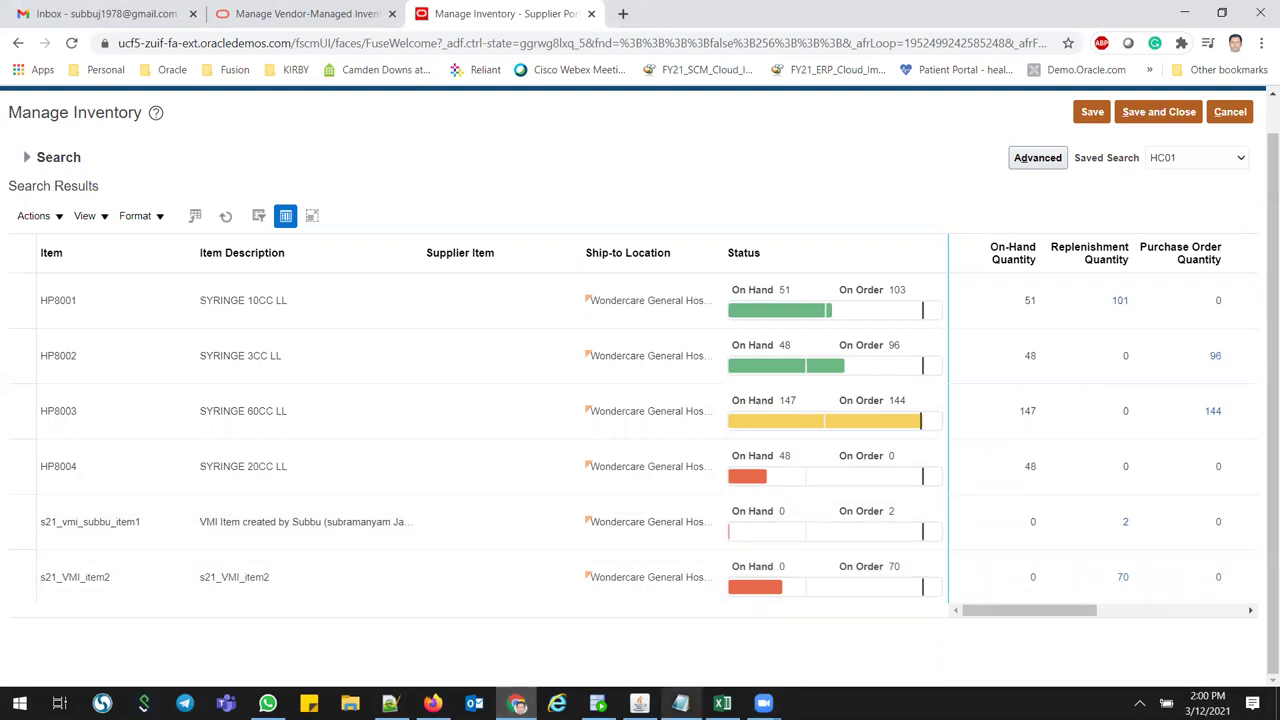
Switch to Firefox, validate the BD Medical purchase order, and dismiss the validation results.
{"action": "left_click", "coordinate": [432, 703]}
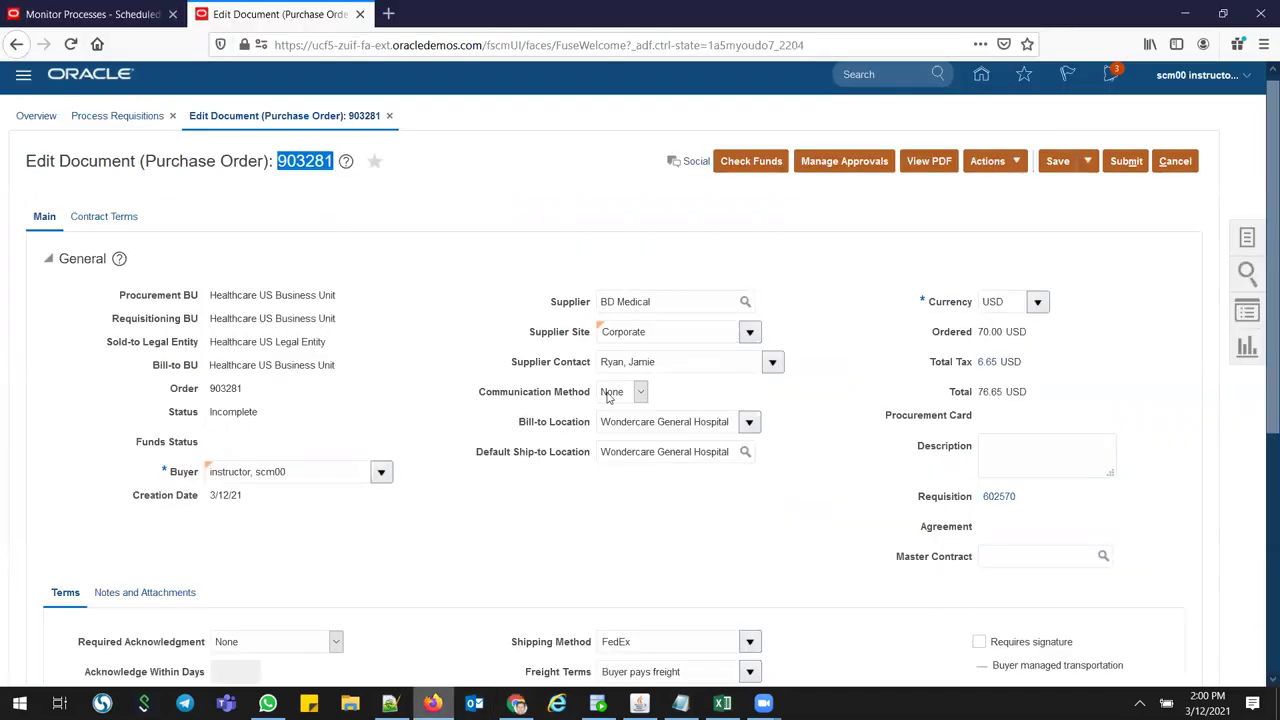
{"action": "left_click", "coordinate": [995, 163]}
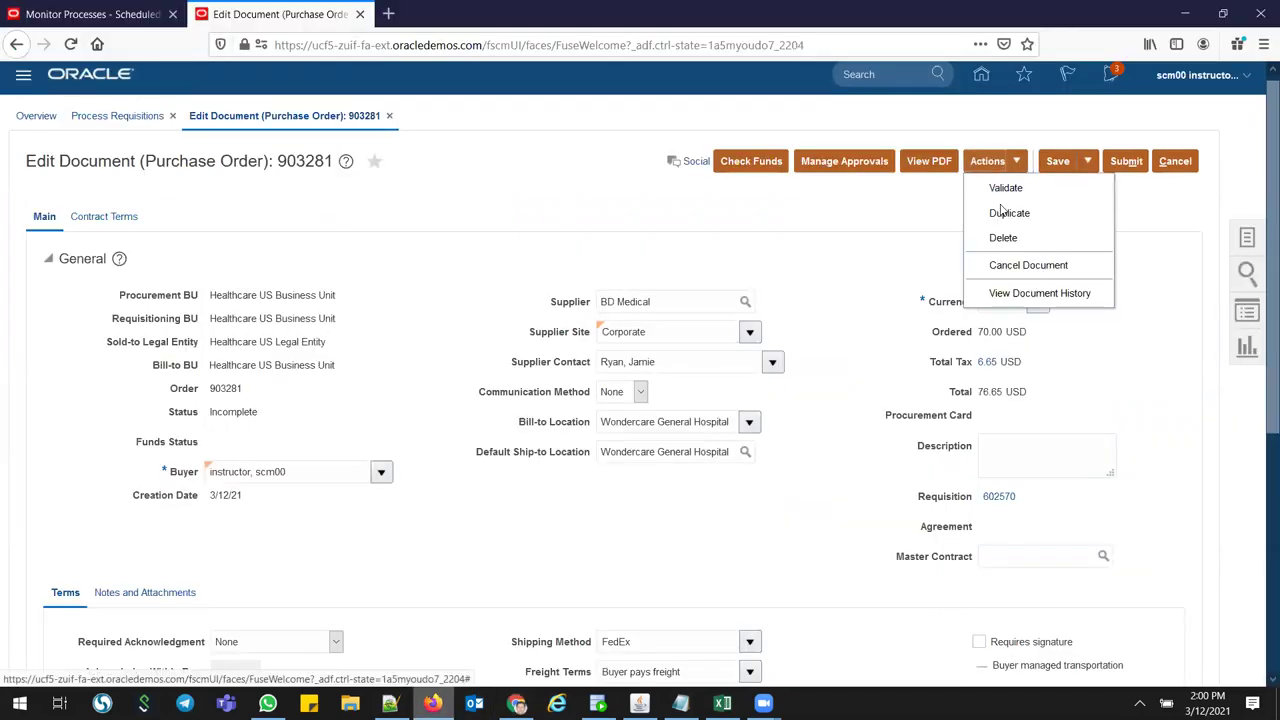
{"action": "left_click", "coordinate": [1001, 186]}
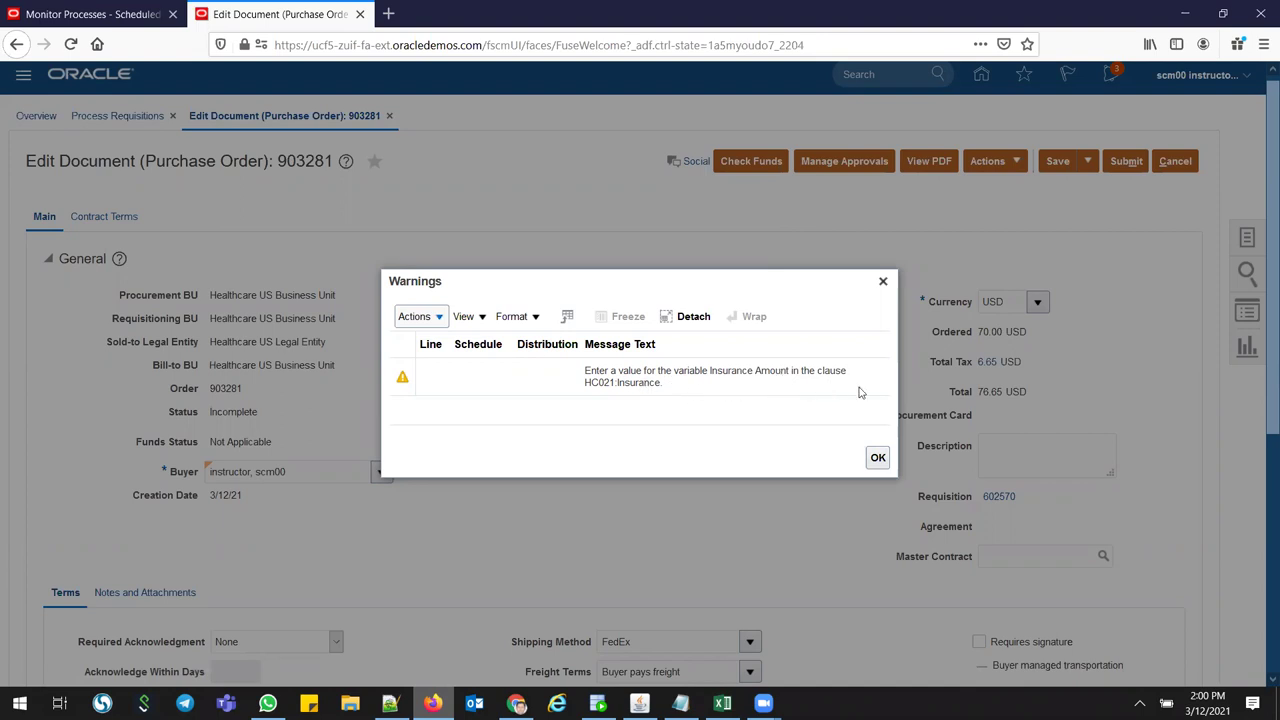
{"action": "left_click", "coordinate": [878, 458]}
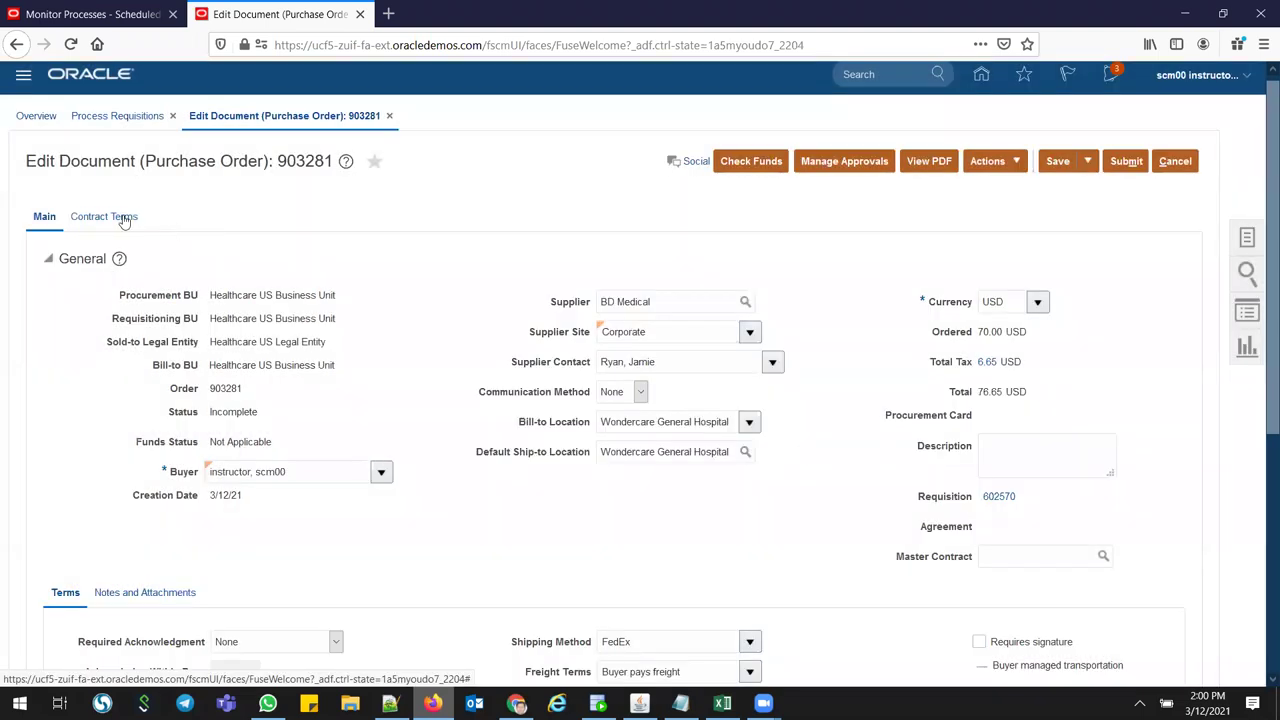
Set the pending Insurance Amount variable in the contract terms to 100000 and save the purchase order.
{"action": "left_click", "coordinate": [120, 218]}
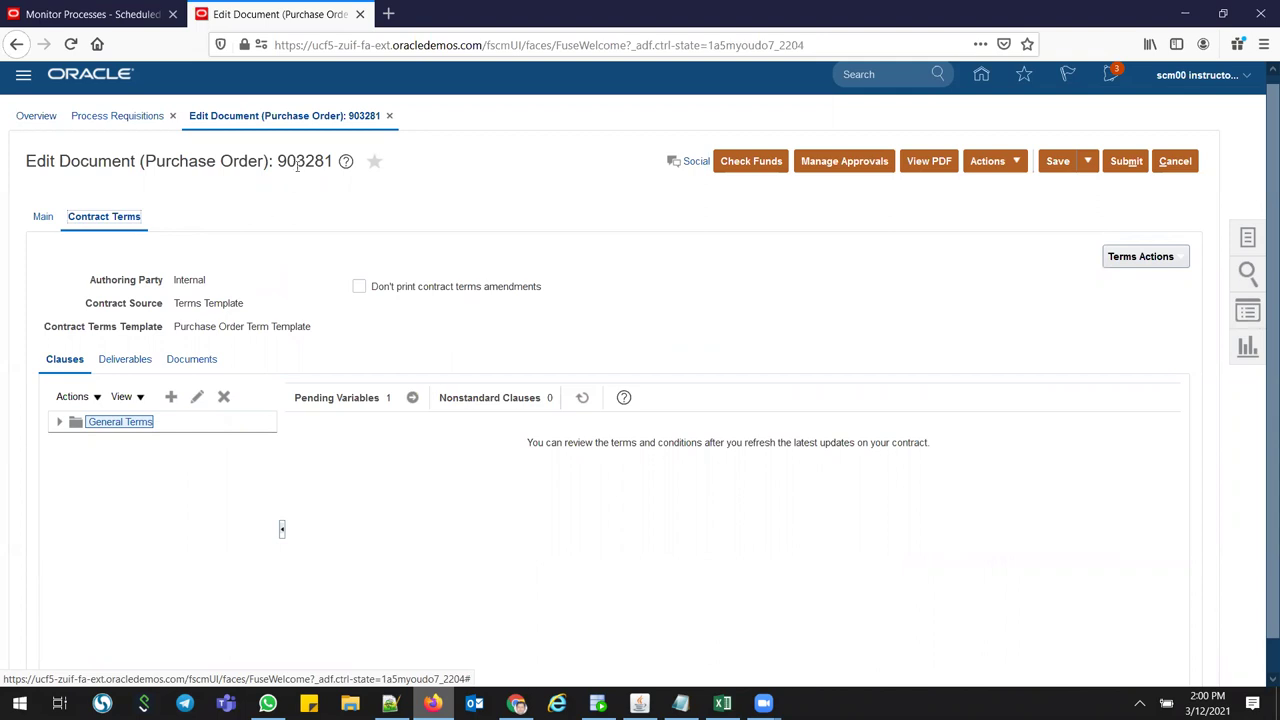
{"action": "left_click", "coordinate": [413, 398]}
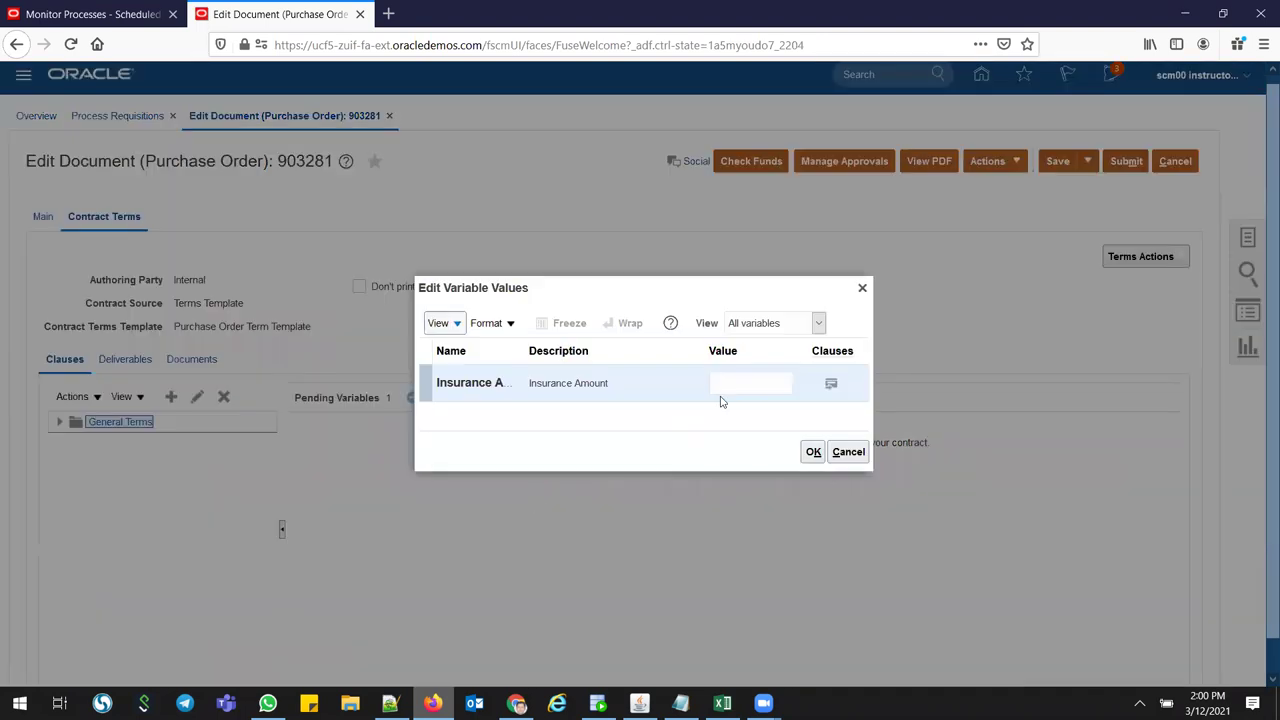
{"action": "left_click", "coordinate": [726, 386]}
{"action": "type", "text": "100000"}
{"action": "left_click", "coordinate": [813, 451]}
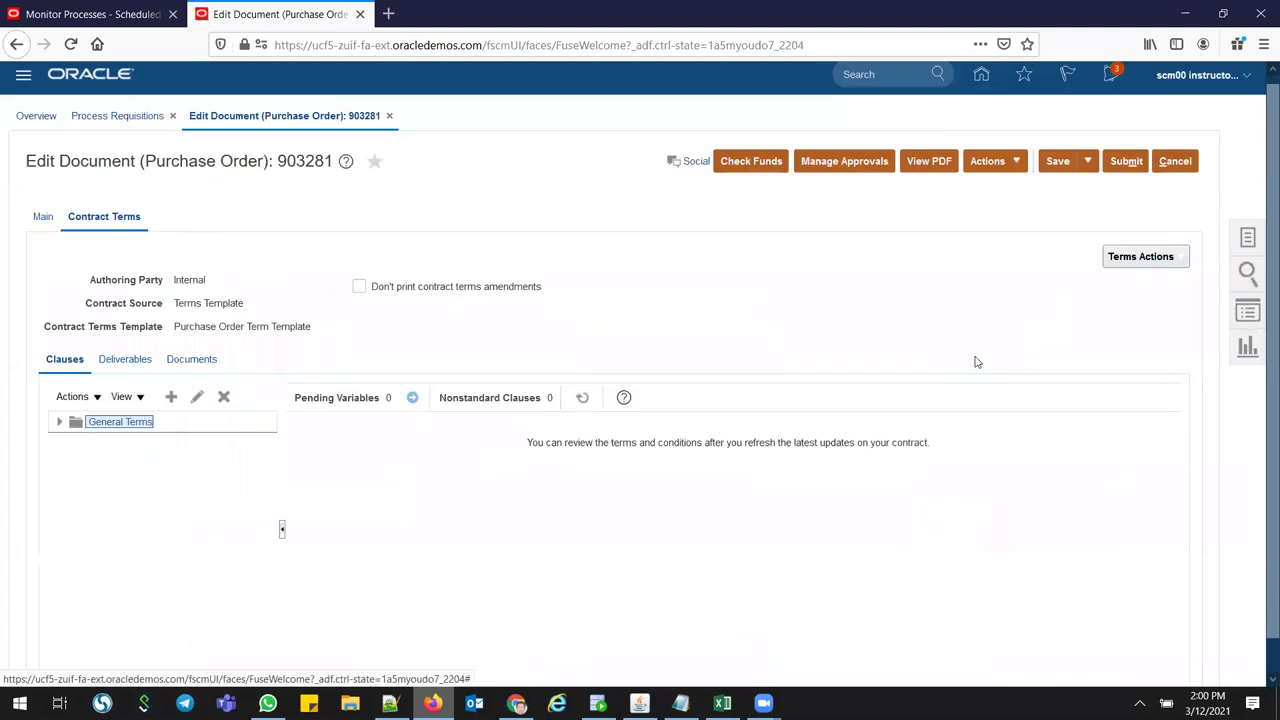
{"action": "left_click", "coordinate": [1046, 164]}
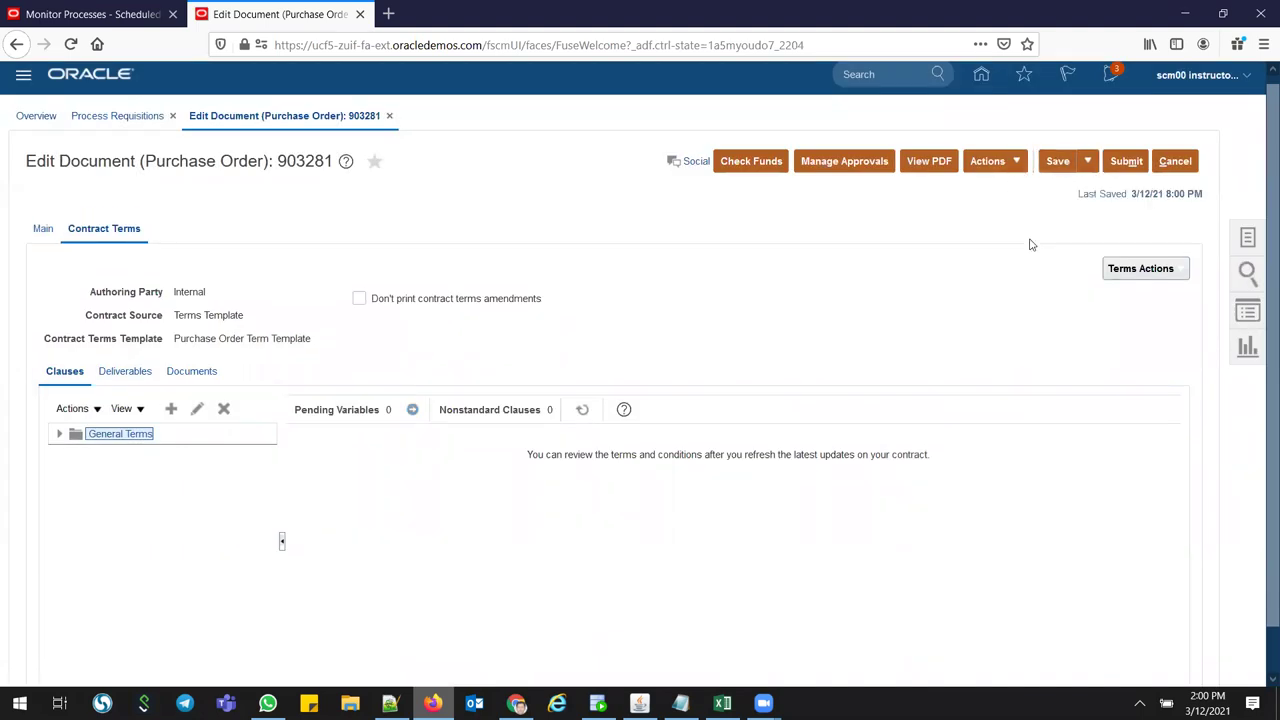
Validate the saved purchase order again and close the result message.
{"action": "left_click", "coordinate": [992, 163]}
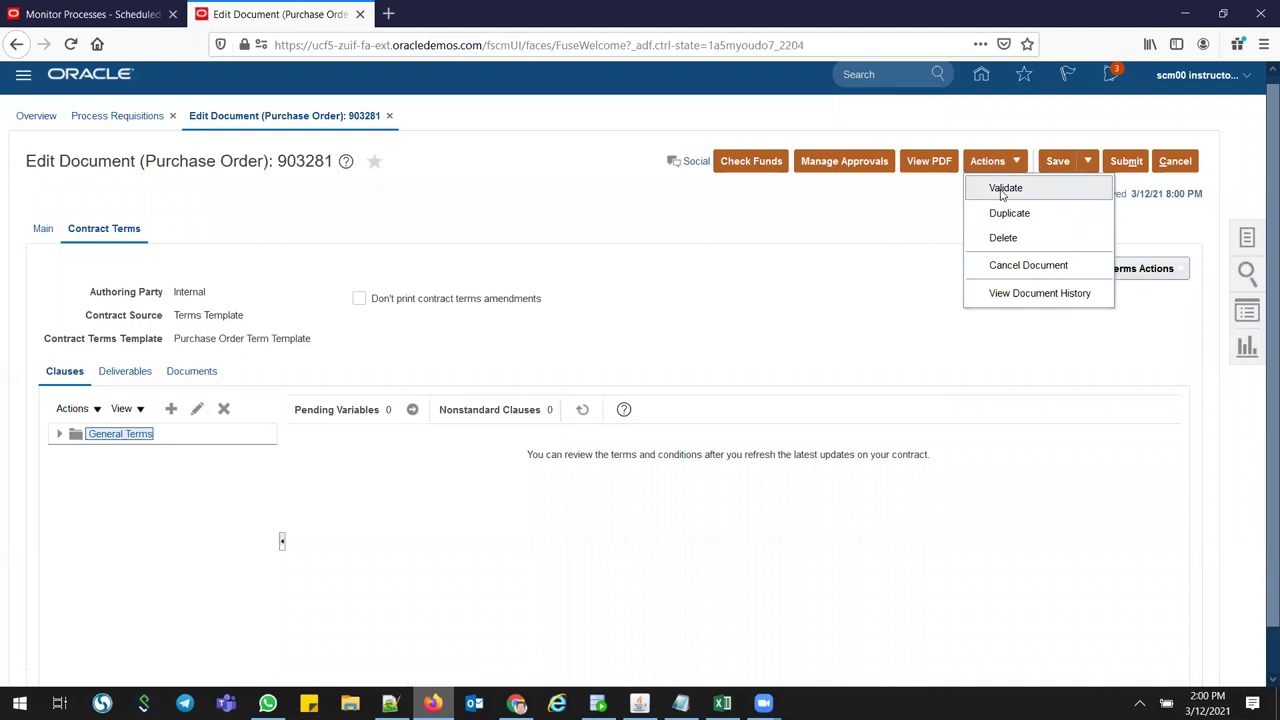
{"action": "left_click", "coordinate": [1001, 192]}
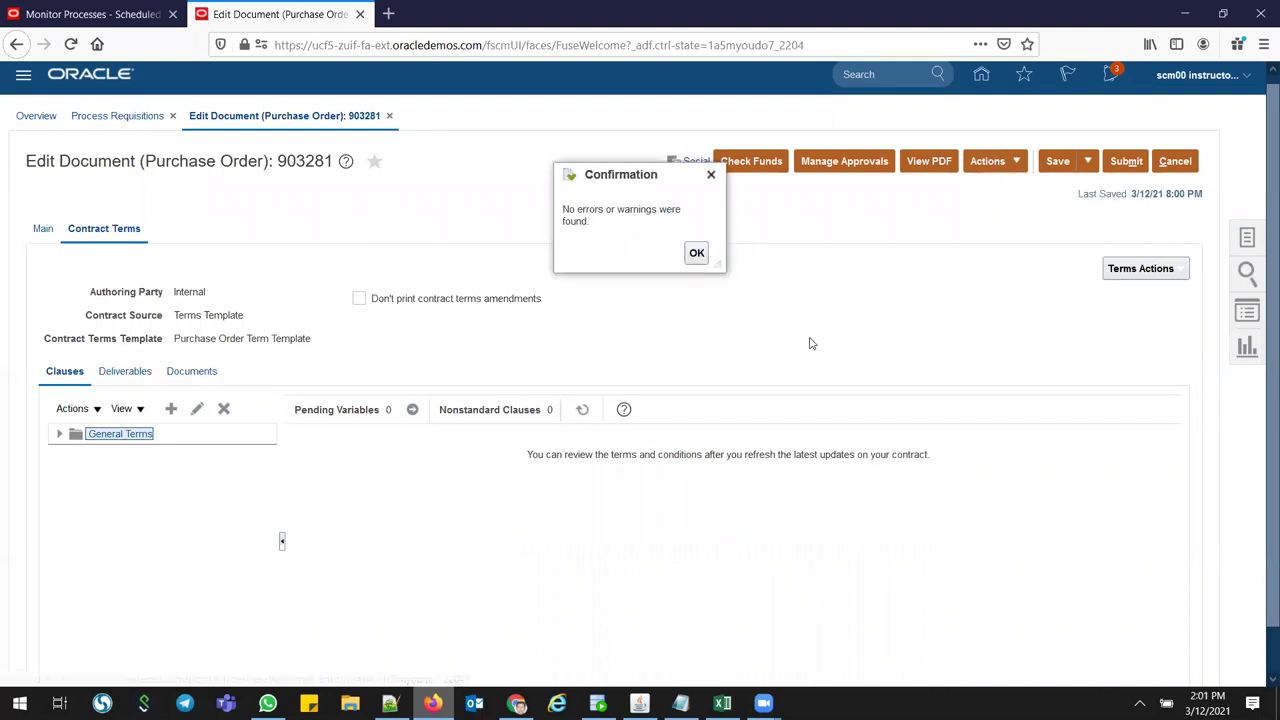
{"action": "left_click", "coordinate": [694, 252]}
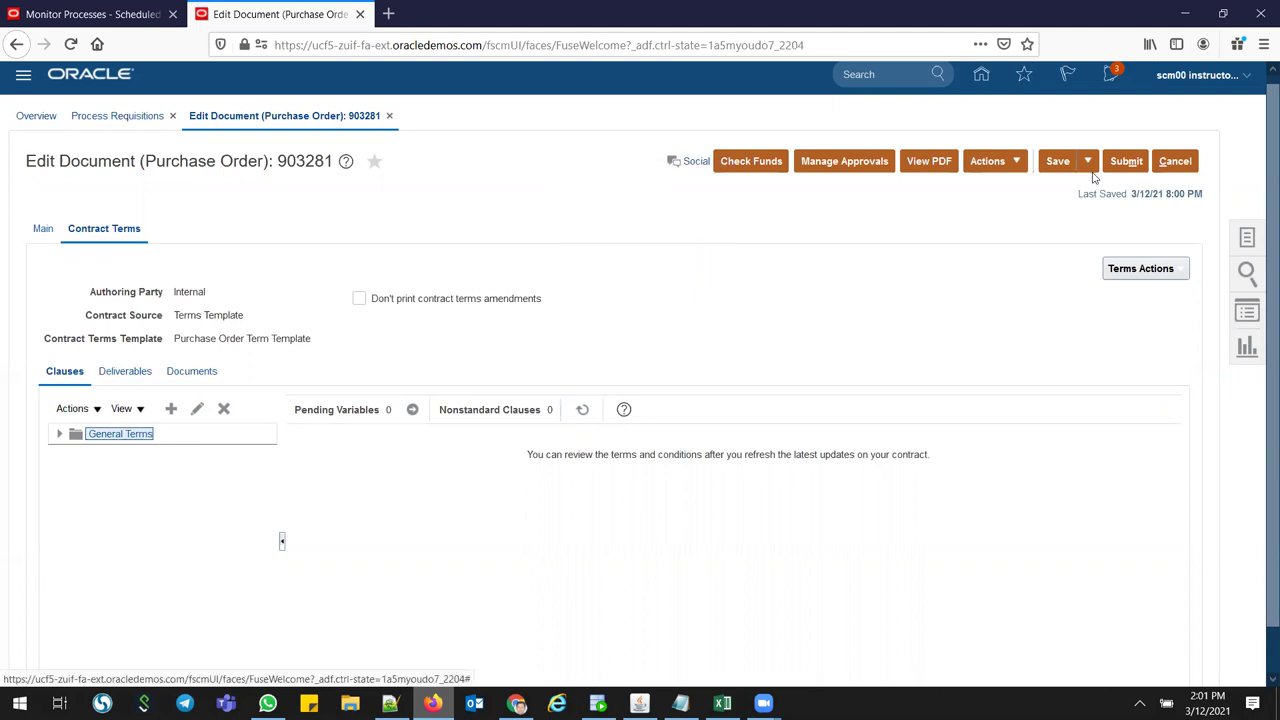
Review the purchase order's approval route under Manage Approvals and submit the order for approval.
{"action": "left_click", "coordinate": [840, 165]}
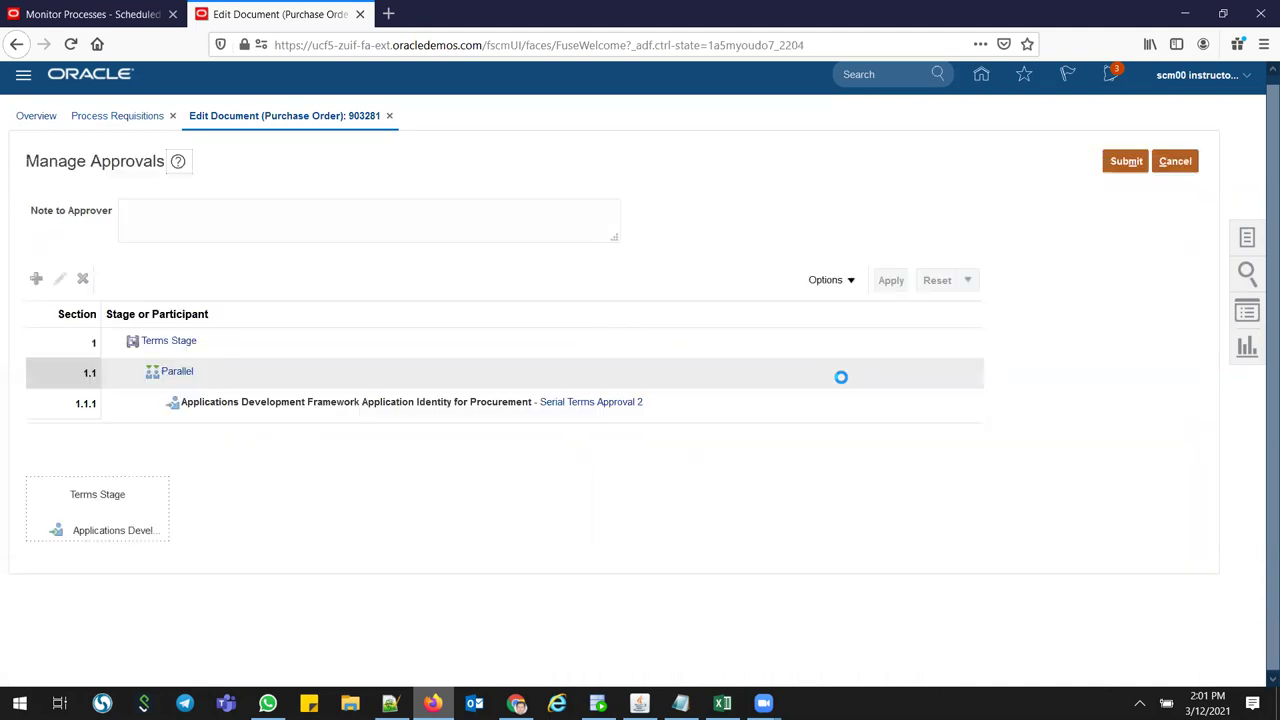
{"action": "mouse_move", "coordinate": [118, 572]}
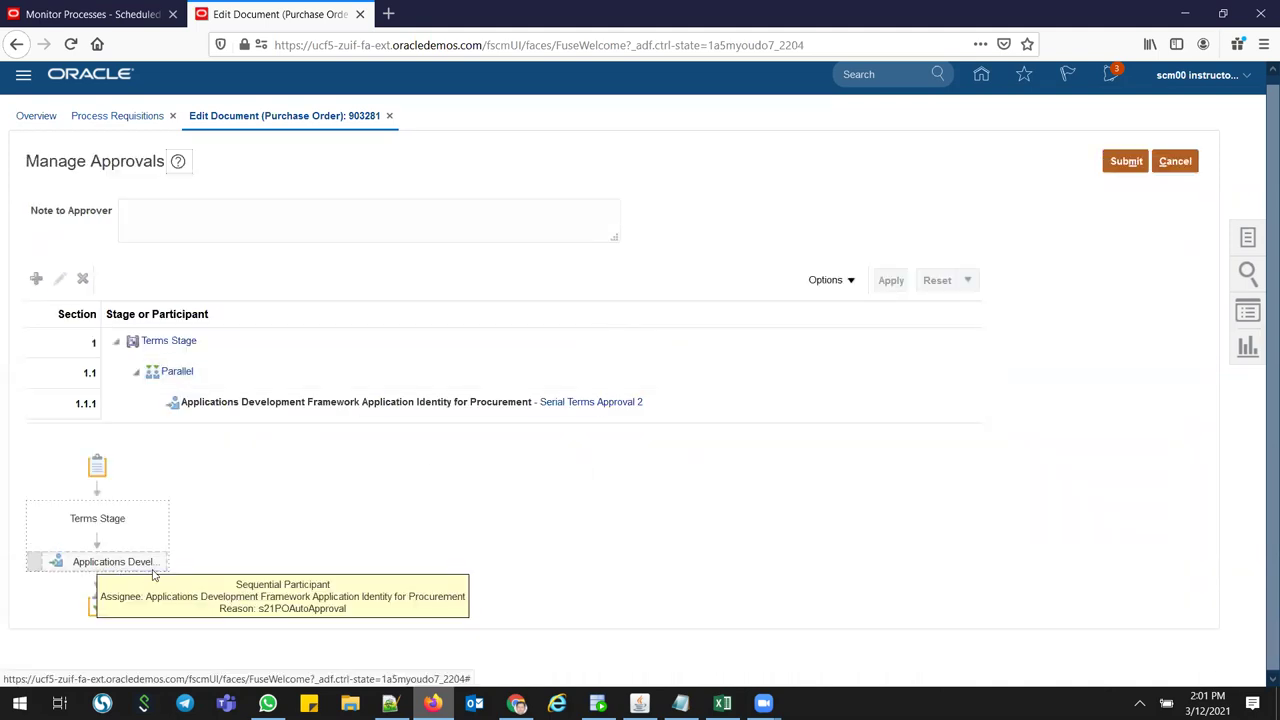
{"action": "left_click", "coordinate": [1127, 162]}
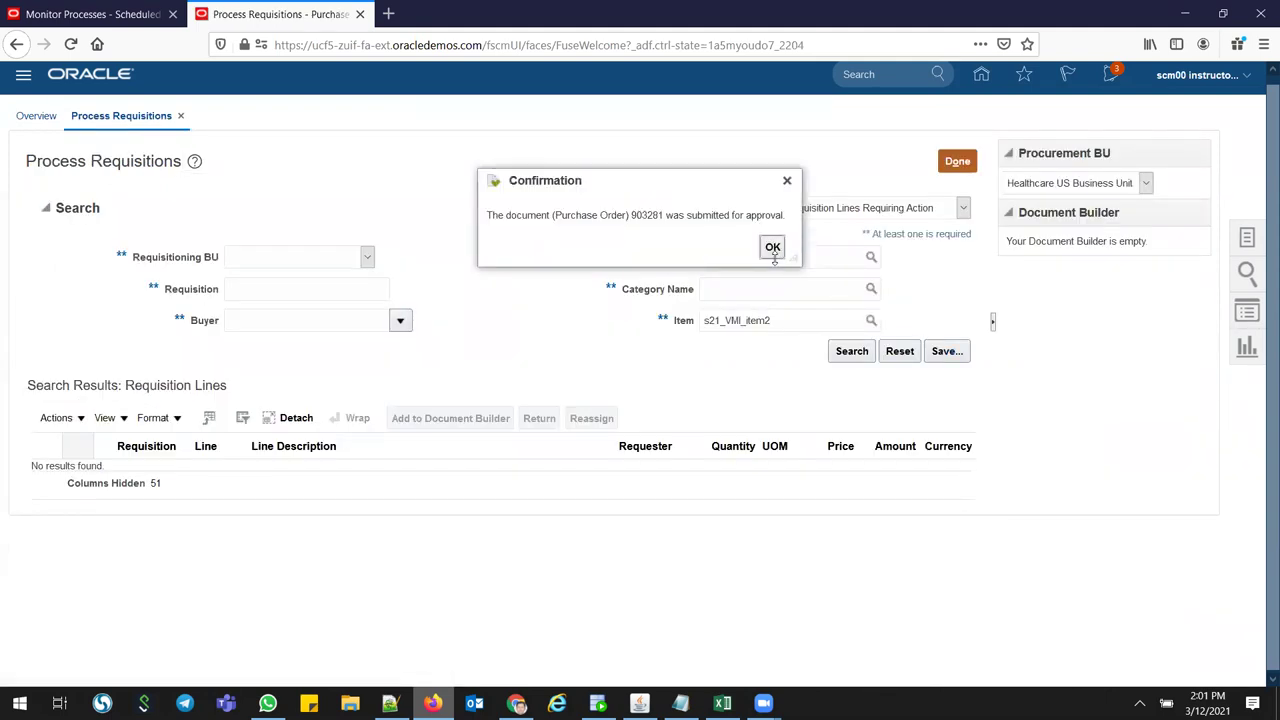
{"action": "left_click", "coordinate": [773, 248]}
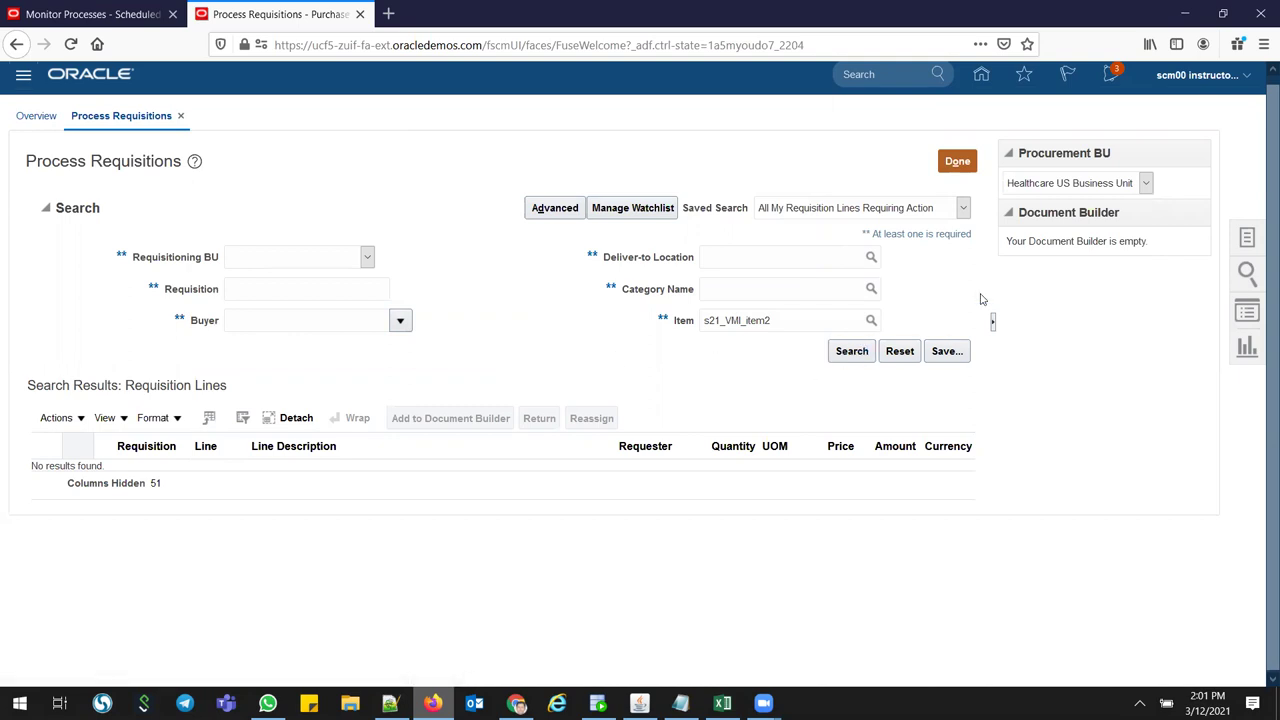
Leave Process Requisitions, open Manage Orders, and search by the purchase order number with the buyer criterion cleared.
{"action": "left_click", "coordinate": [957, 163]}
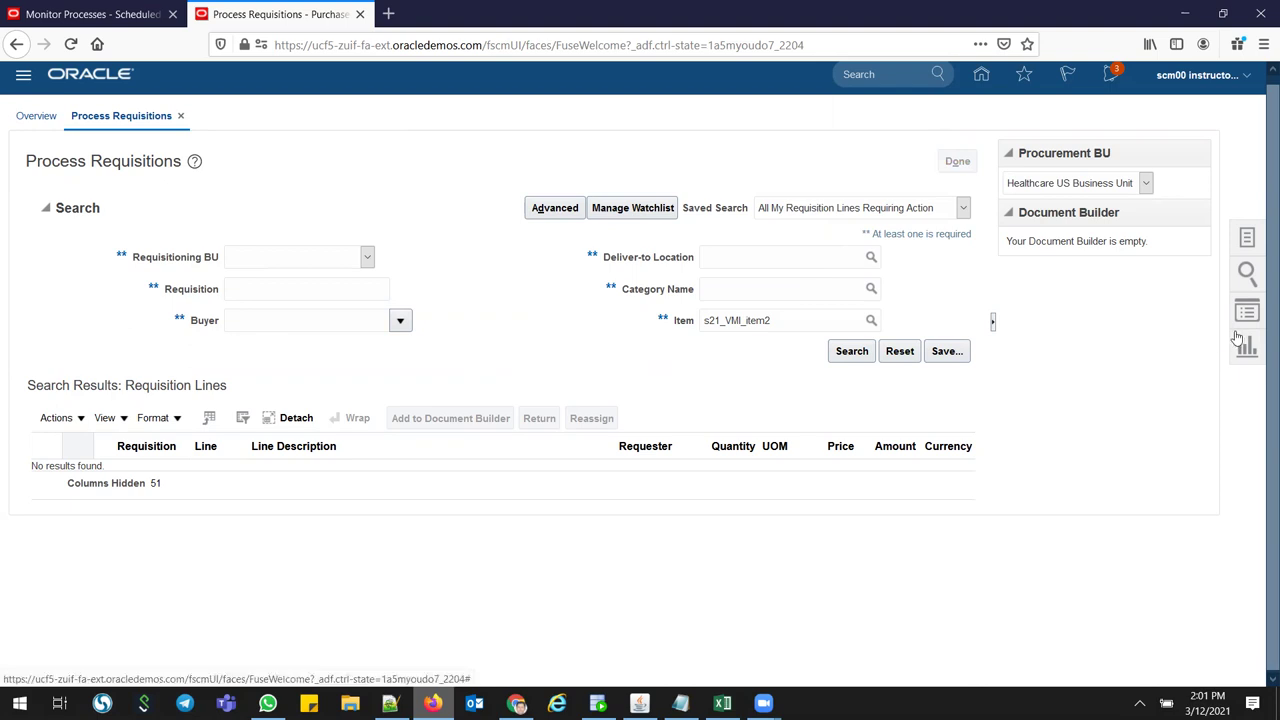
{"action": "left_click", "coordinate": [1247, 238]}
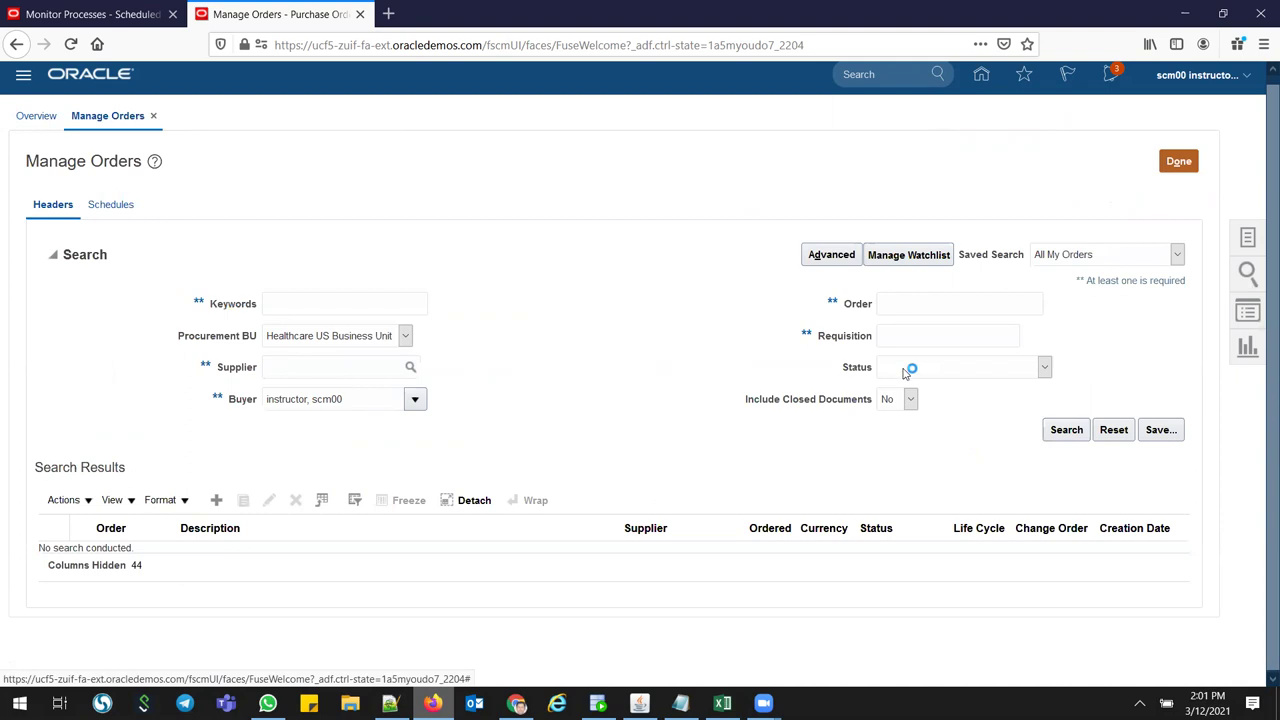
{"action": "left_click", "coordinate": [894, 305]}
{"action": "type", "text": "903281"}
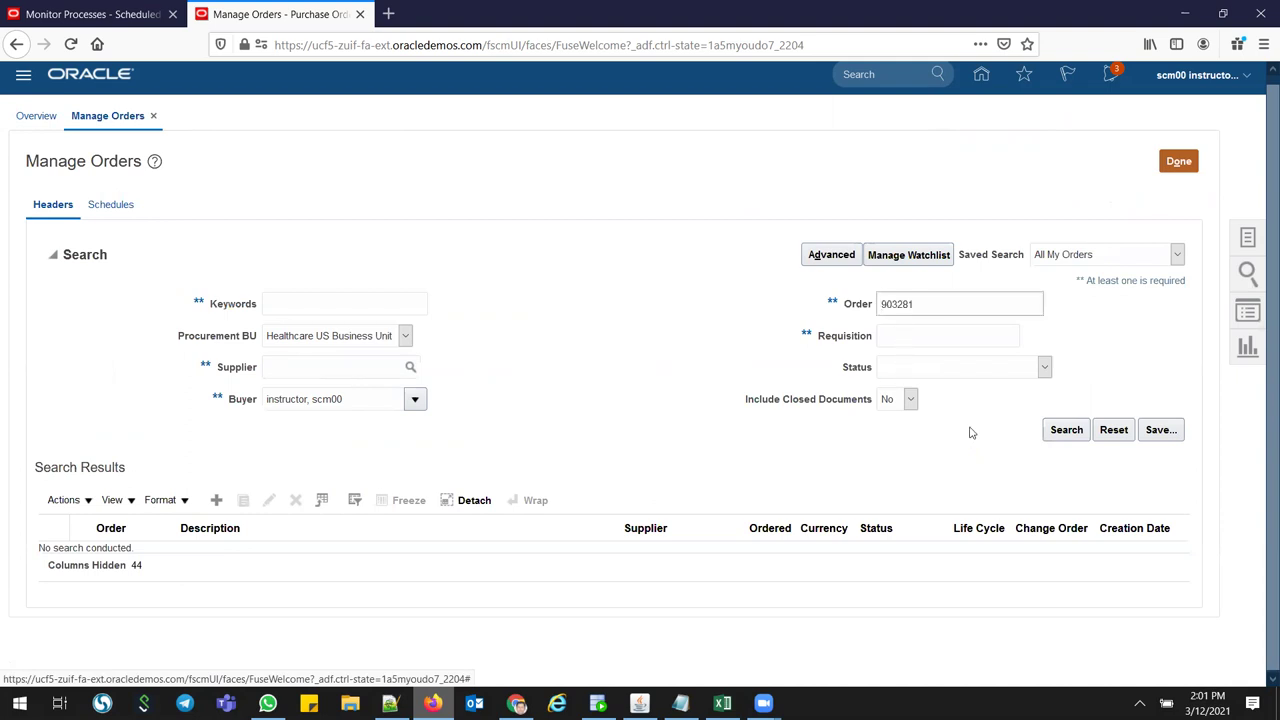
{"action": "triple_click", "coordinate": [368, 390]}
{"action": "key", "text": "BackSpace"}
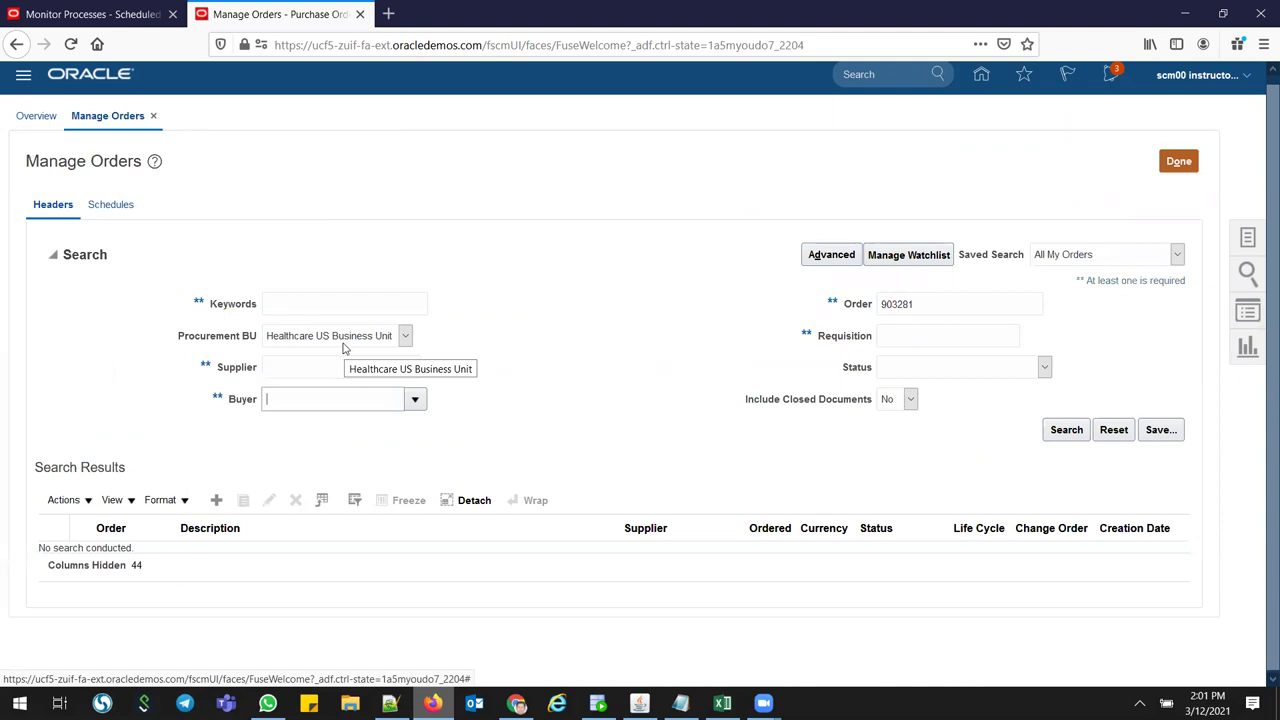
{"action": "left_click", "coordinate": [1063, 432]}
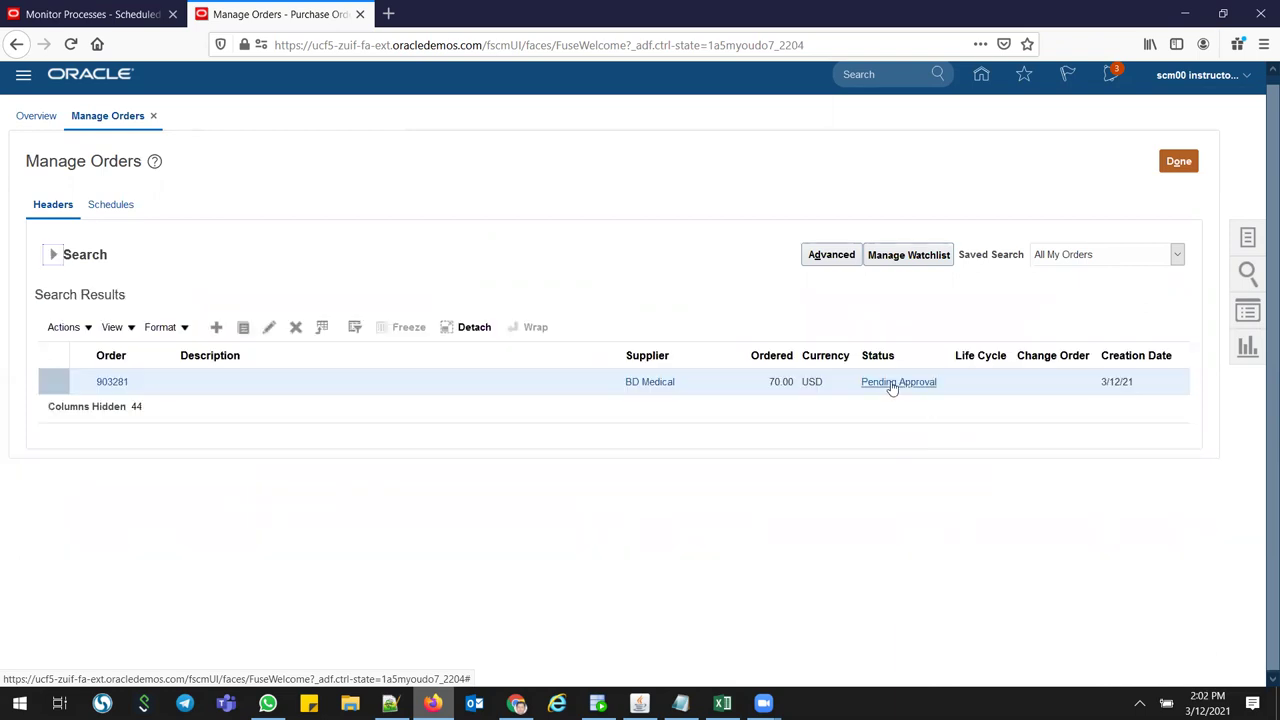
Open the found purchase order, review the approval action details behind its status, and return to the order.
{"action": "left_click", "coordinate": [112, 382]}
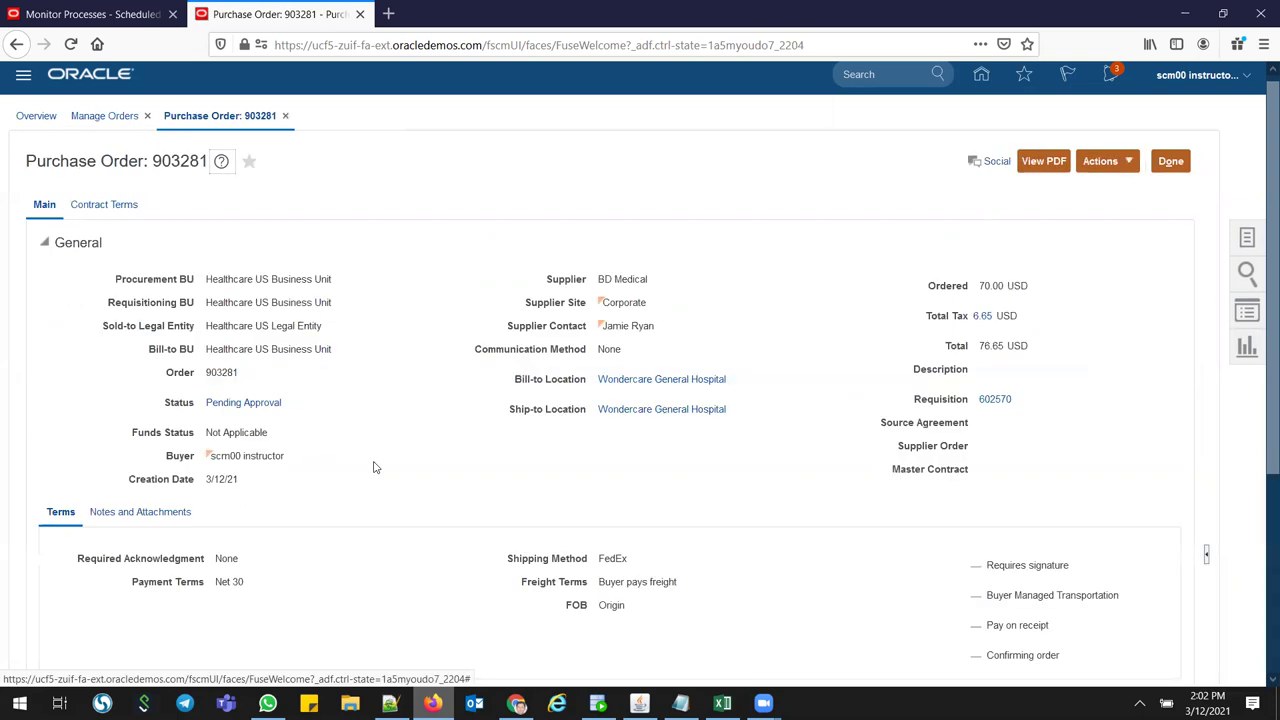
{"action": "left_click", "coordinate": [250, 403]}
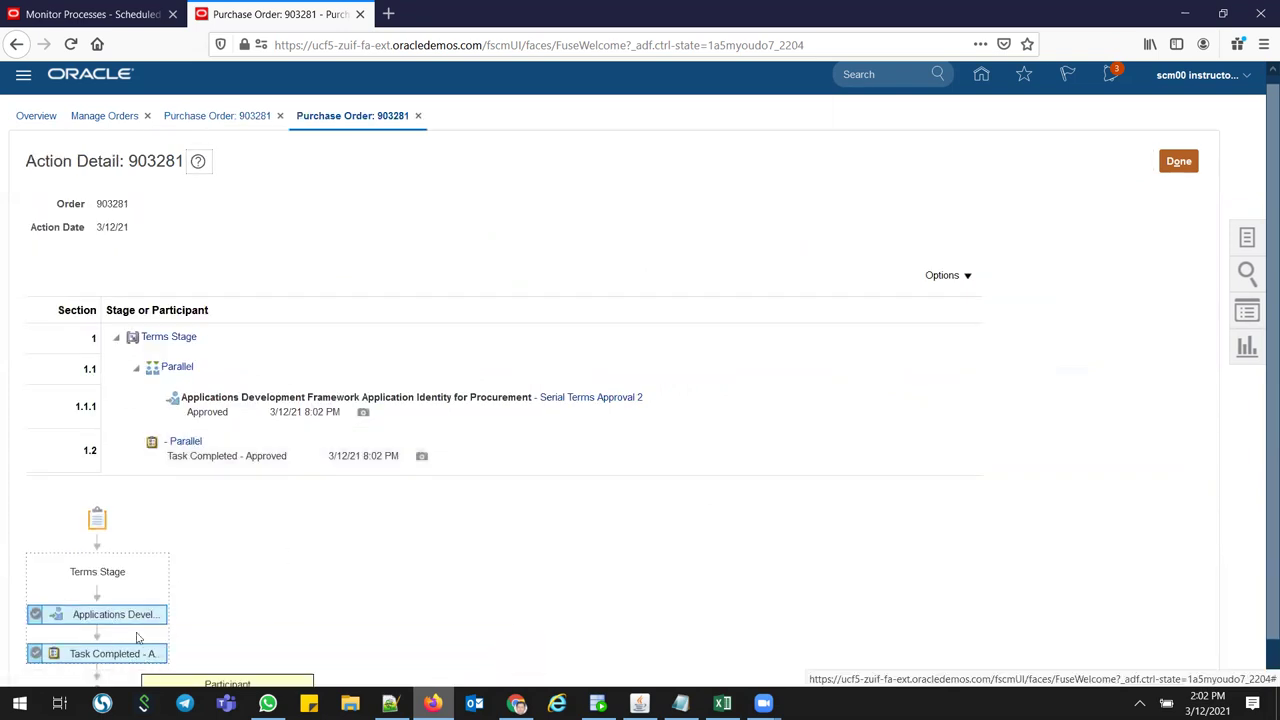
{"action": "scroll", "coordinate": [1260, 352], "scroll_direction": "down", "scroll_amount": 1}
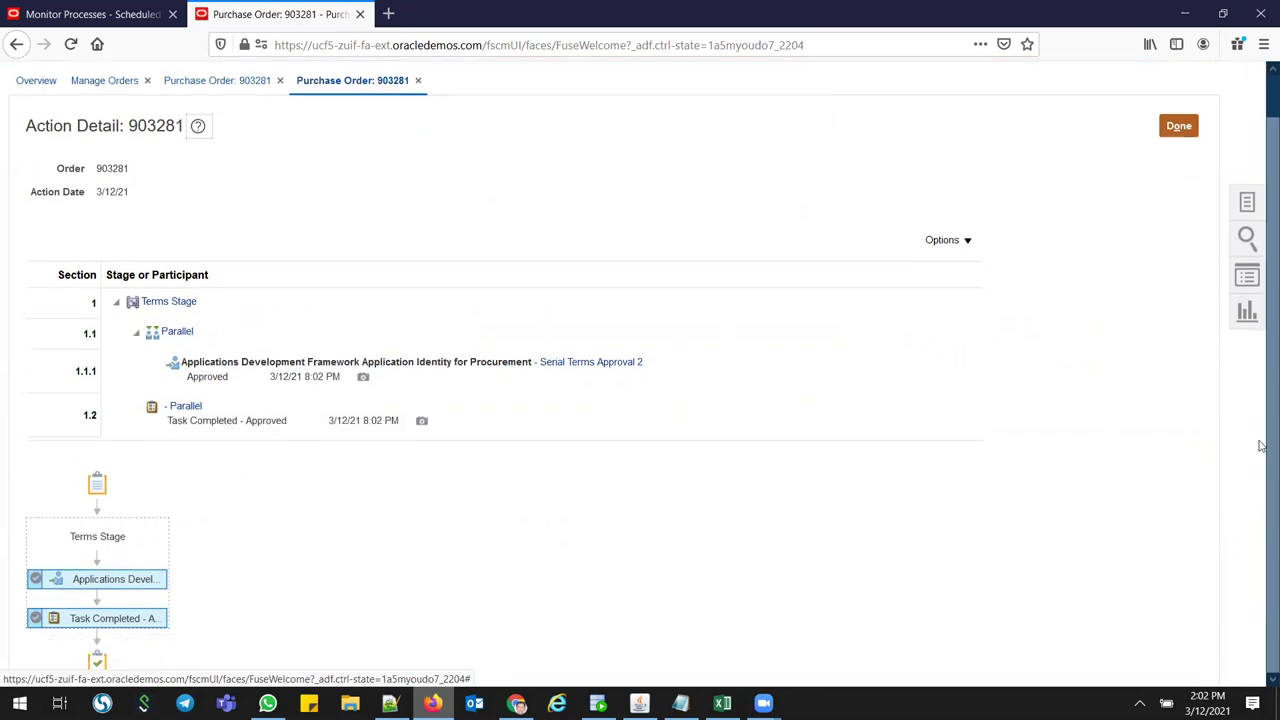
{"action": "left_click", "coordinate": [1181, 129]}
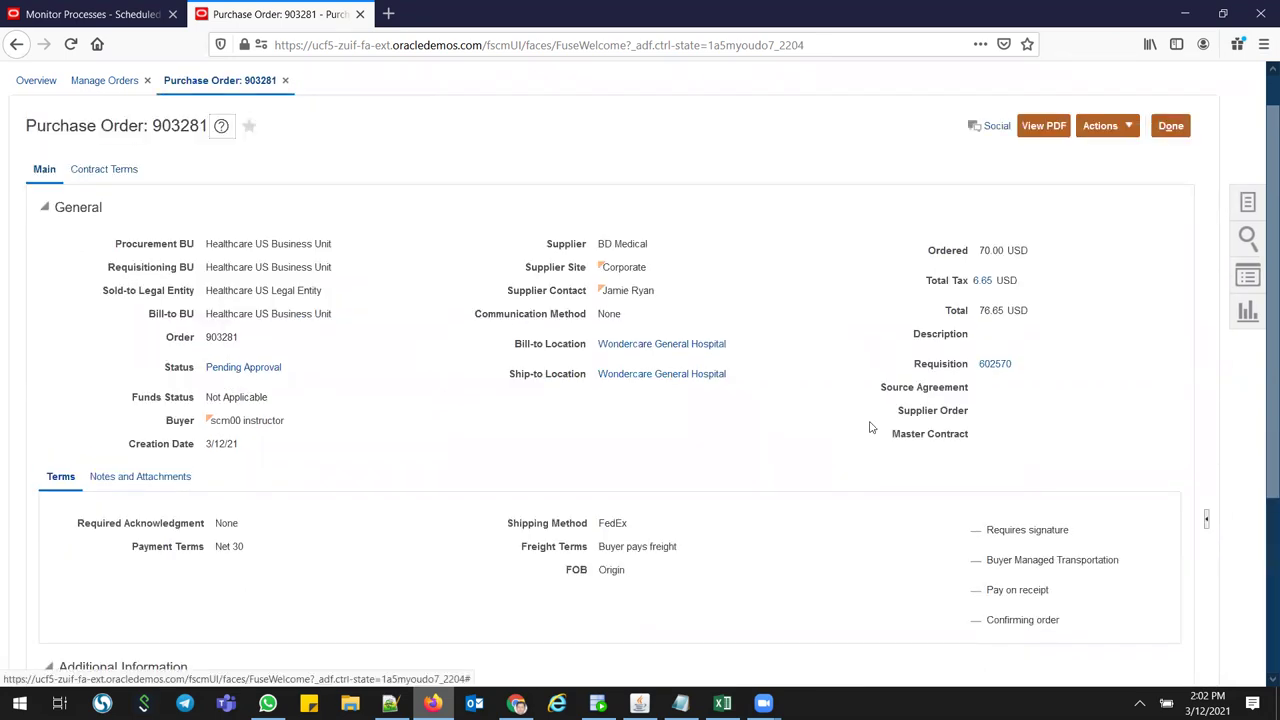
Close the purchase order and rerun the Manage Orders search to check its approval status.
{"action": "left_click", "coordinate": [1170, 126]}
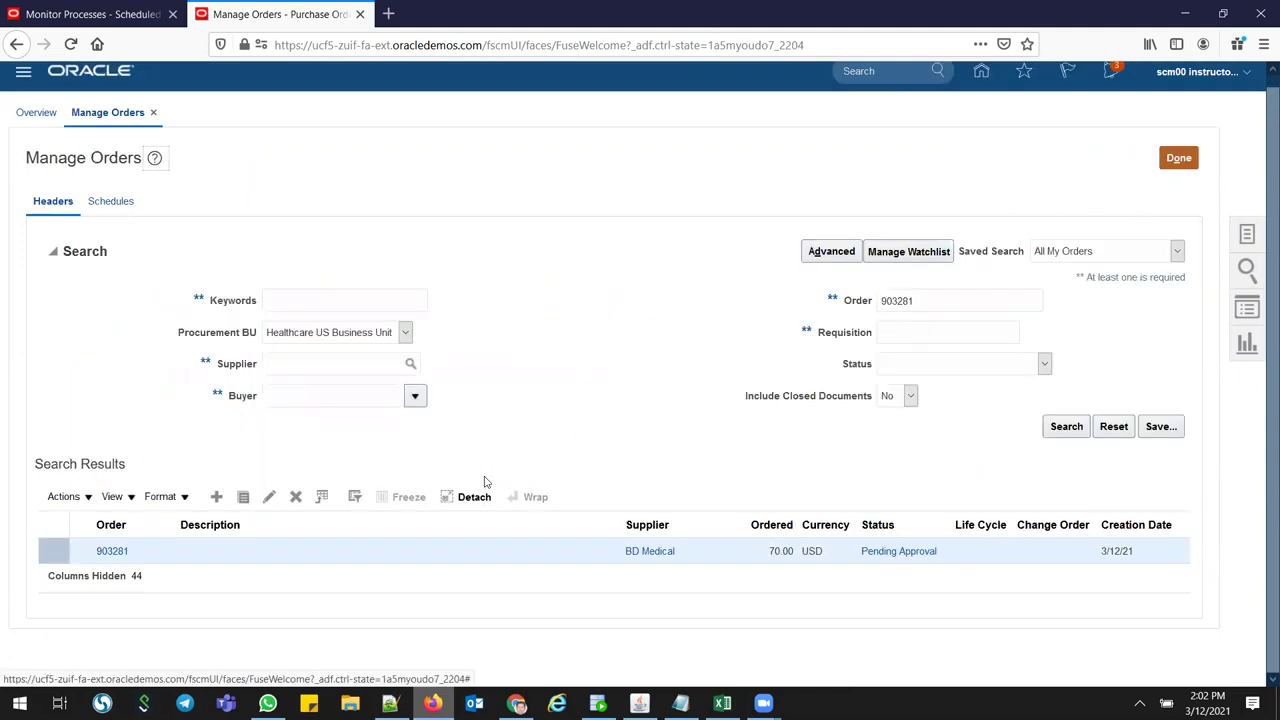
{"action": "left_click", "coordinate": [1051, 433]}
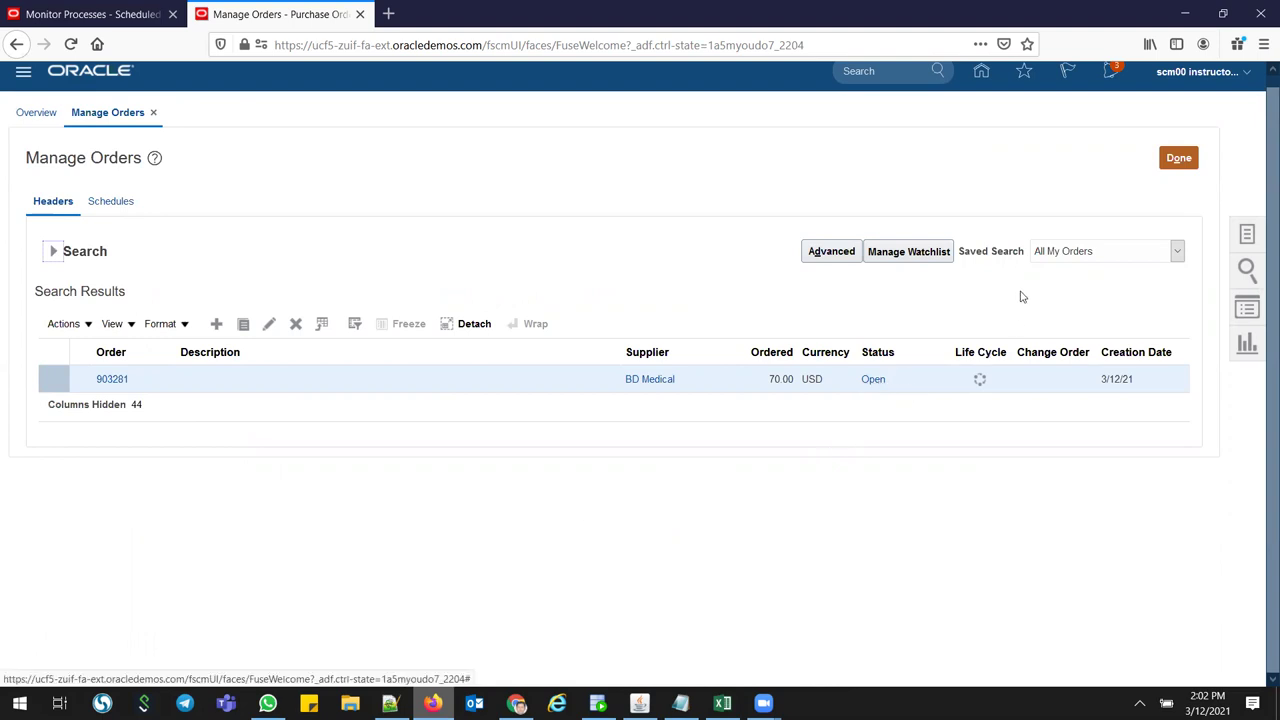
Switch to the Supplier Portal in Chrome, cancel Manage Inventory, and search the replenishment requests for item s21_VMI_item2.
{"action": "left_click", "coordinate": [516, 702]}
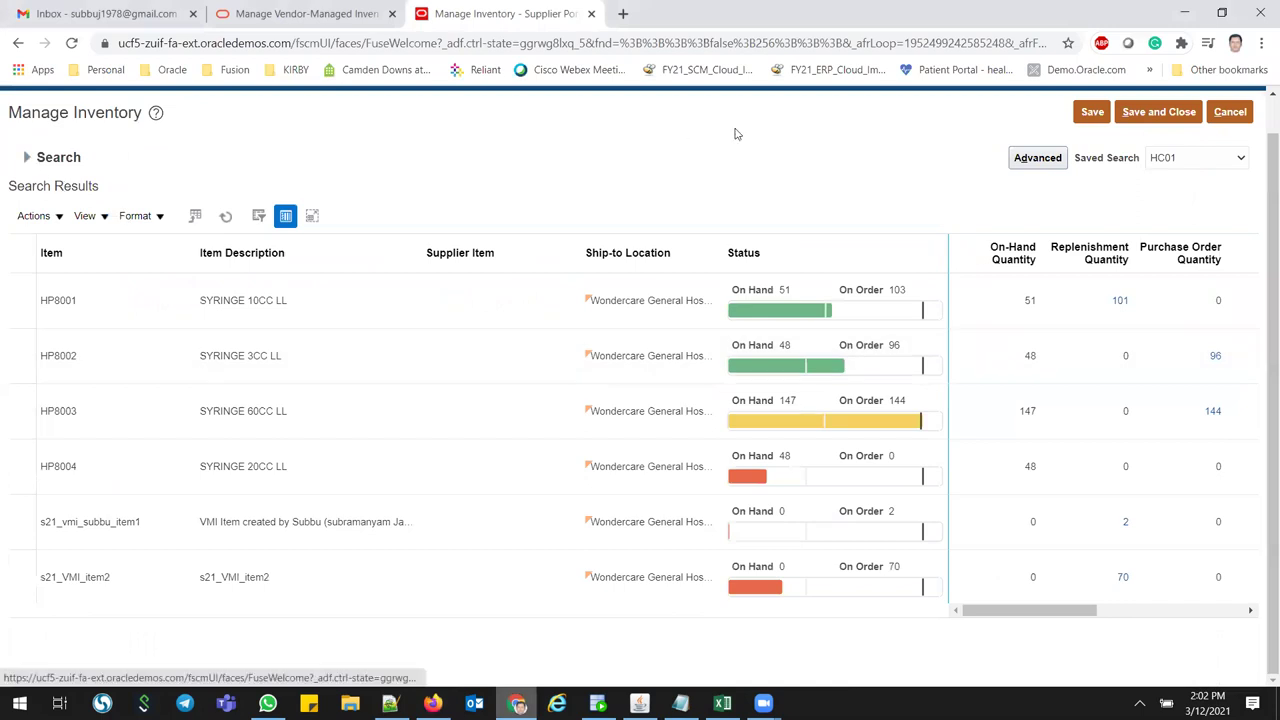
{"action": "left_click", "coordinate": [1233, 112]}
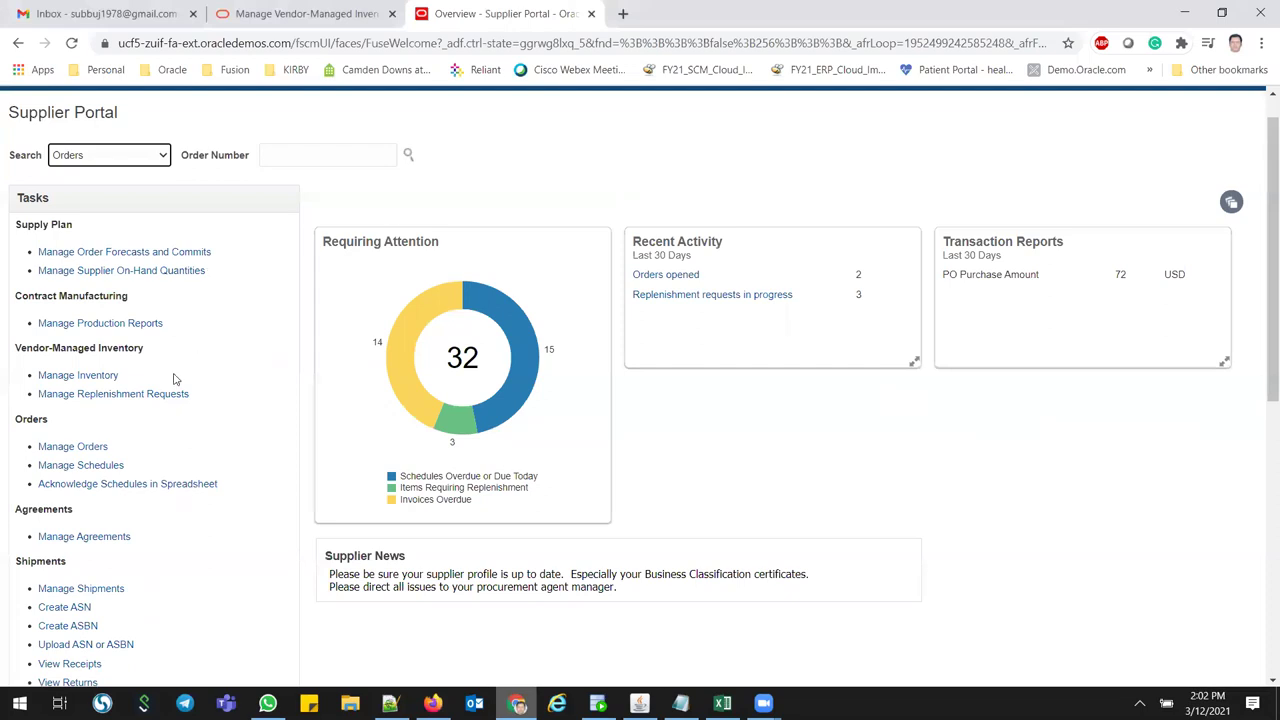
{"action": "left_click", "coordinate": [118, 395]}
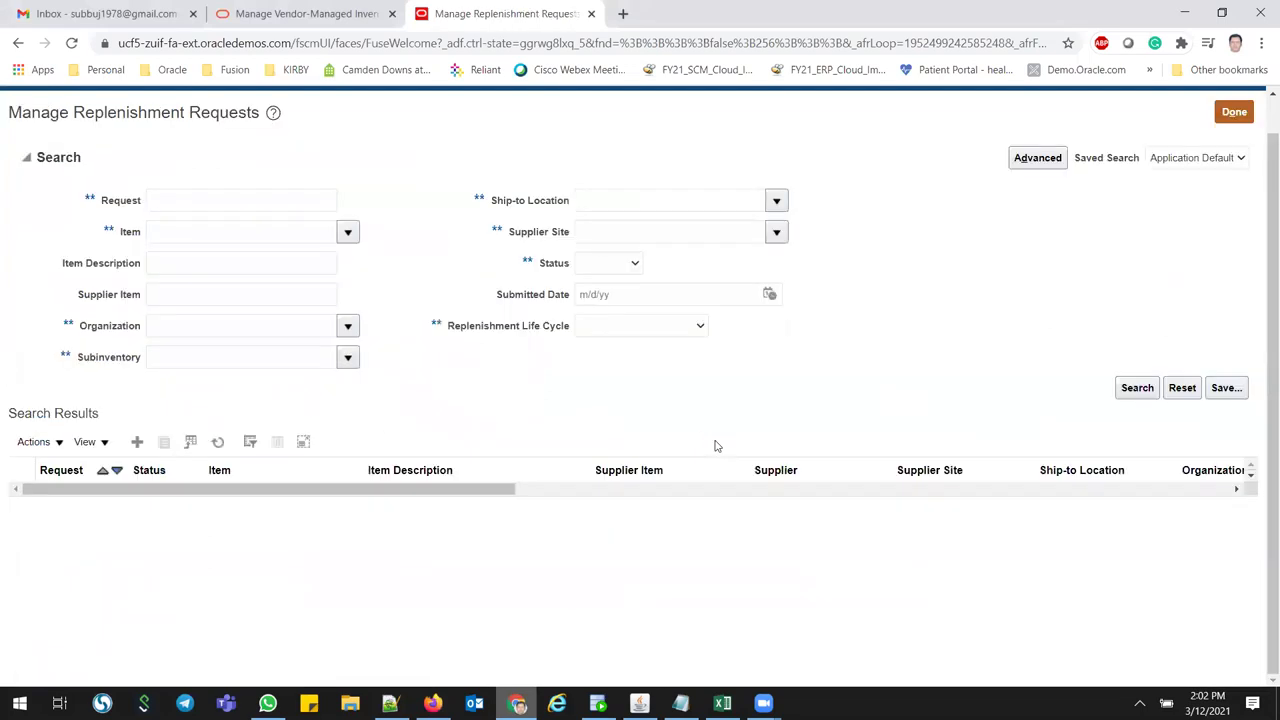
{"action": "left_click", "coordinate": [260, 224]}
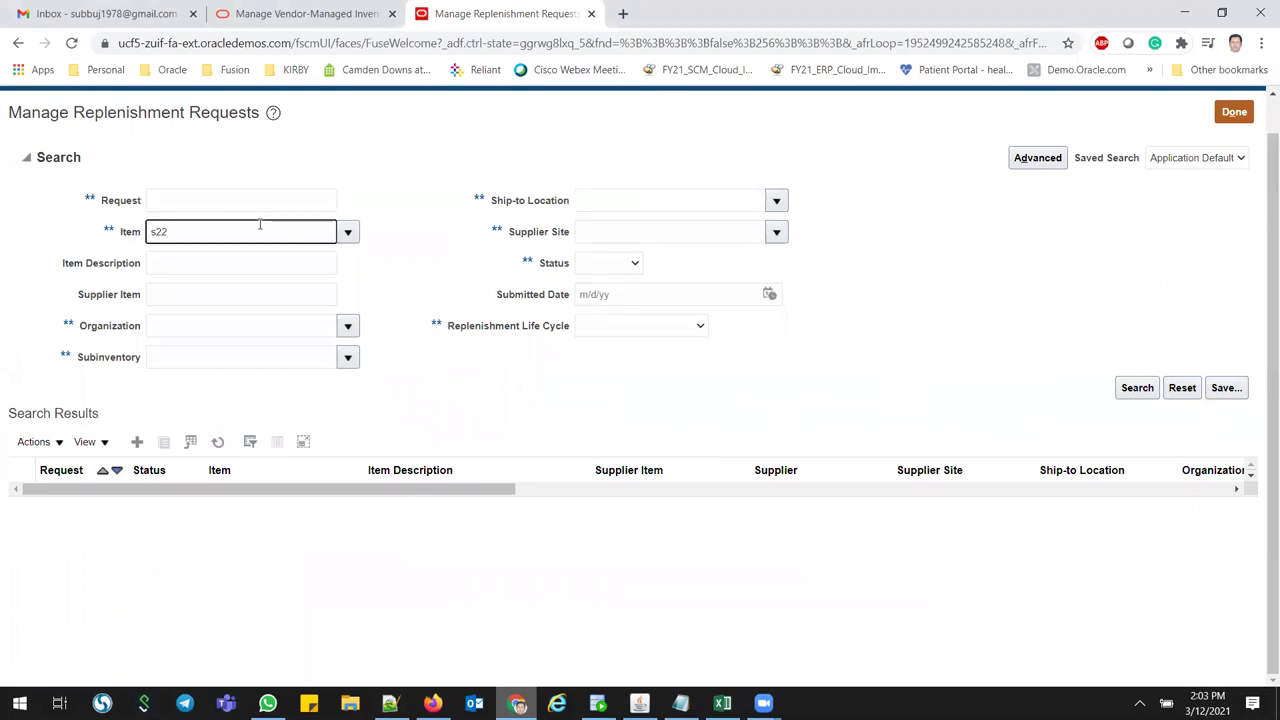
{"action": "type", "text": "s21_vmi_item"}
{"action": "key", "text": "Tab"}
{"action": "left_click", "coordinate": [1134, 390]}
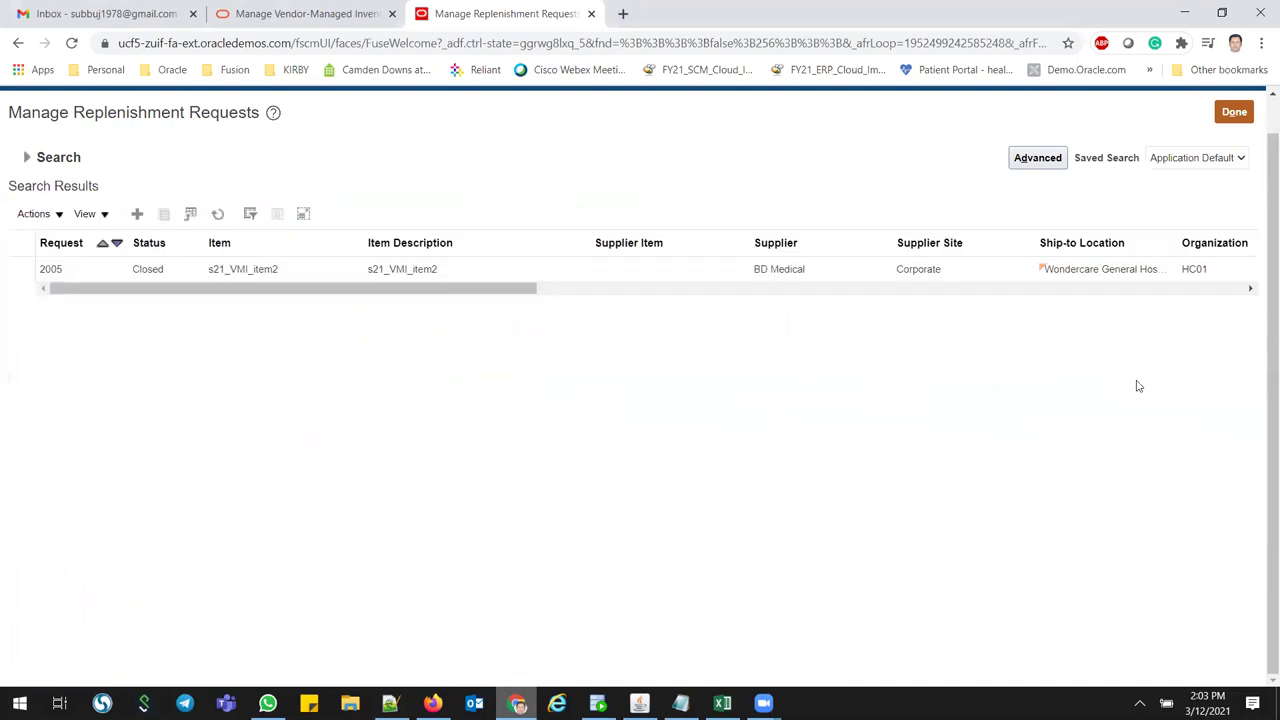
Check the replenishment request's status and highlight the description of Closed in the documentation's Replenishment Request Statuses table.
{"action": "left_click", "coordinate": [147, 270]}
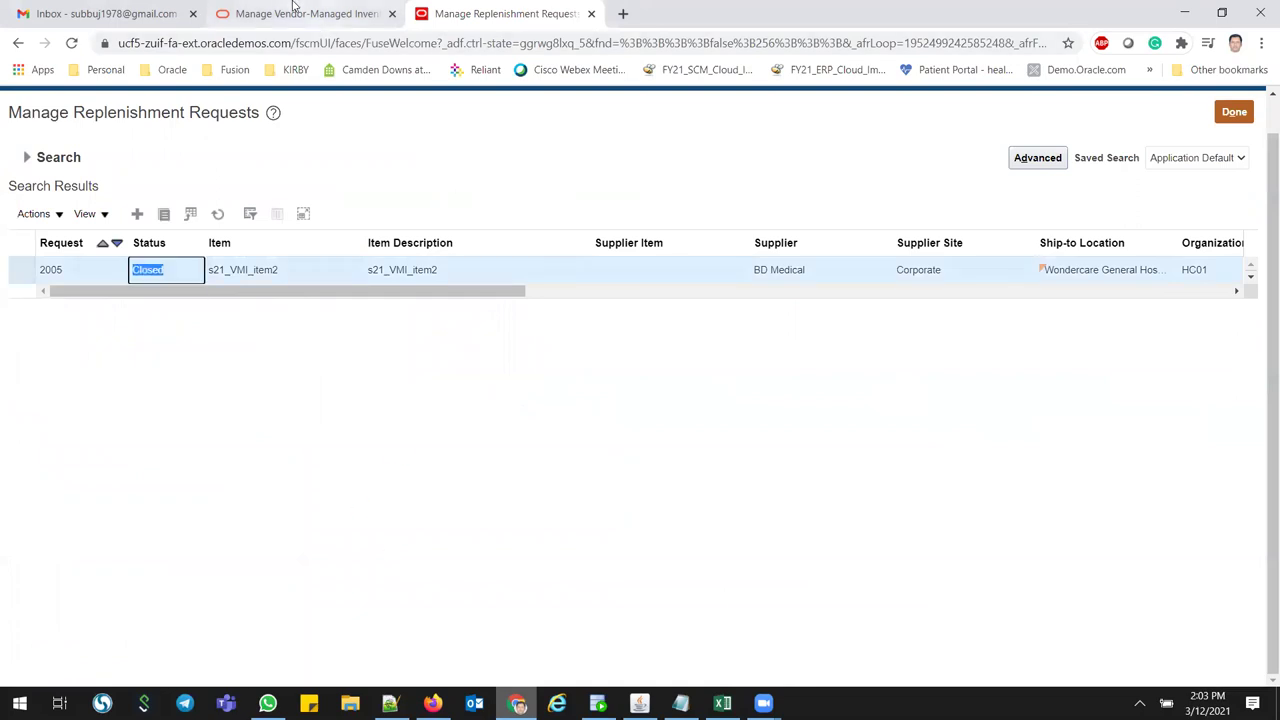
{"action": "left_click", "coordinate": [292, 8]}
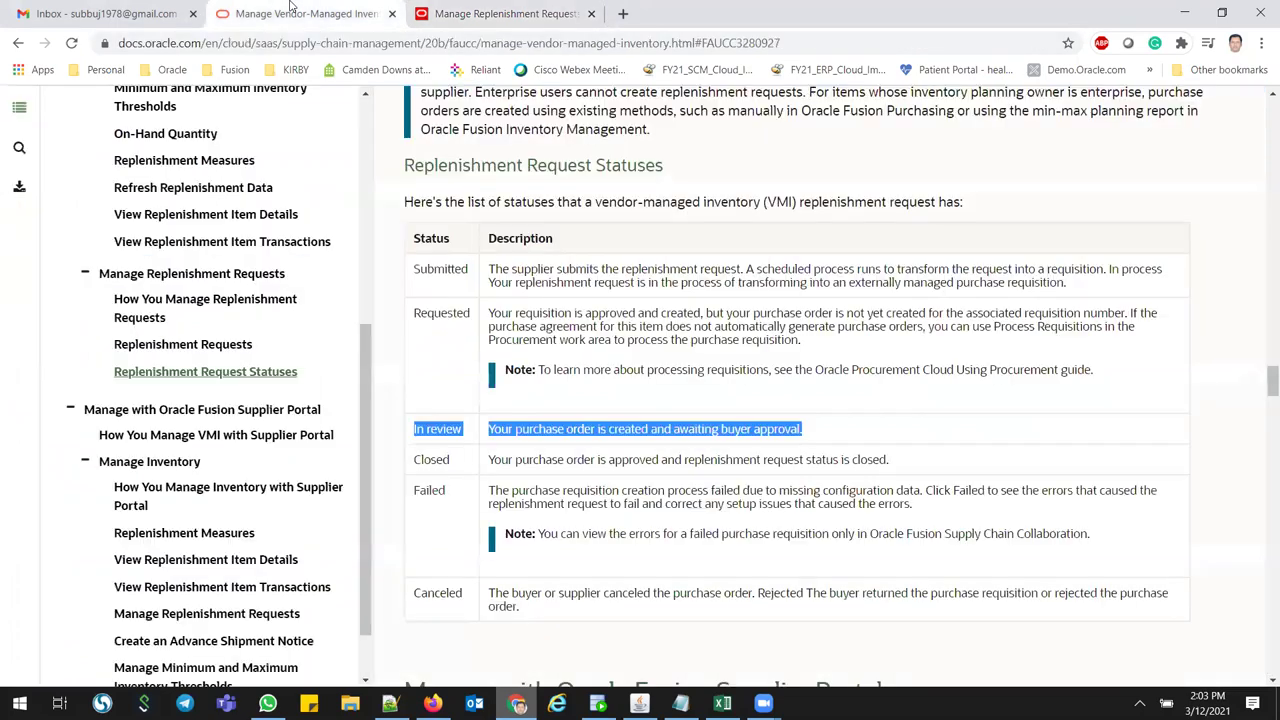
{"action": "double_click", "coordinate": [431, 459]}
{"action": "left_click_drag", "start_coordinate": [898, 460], "coordinate": [414, 459]}
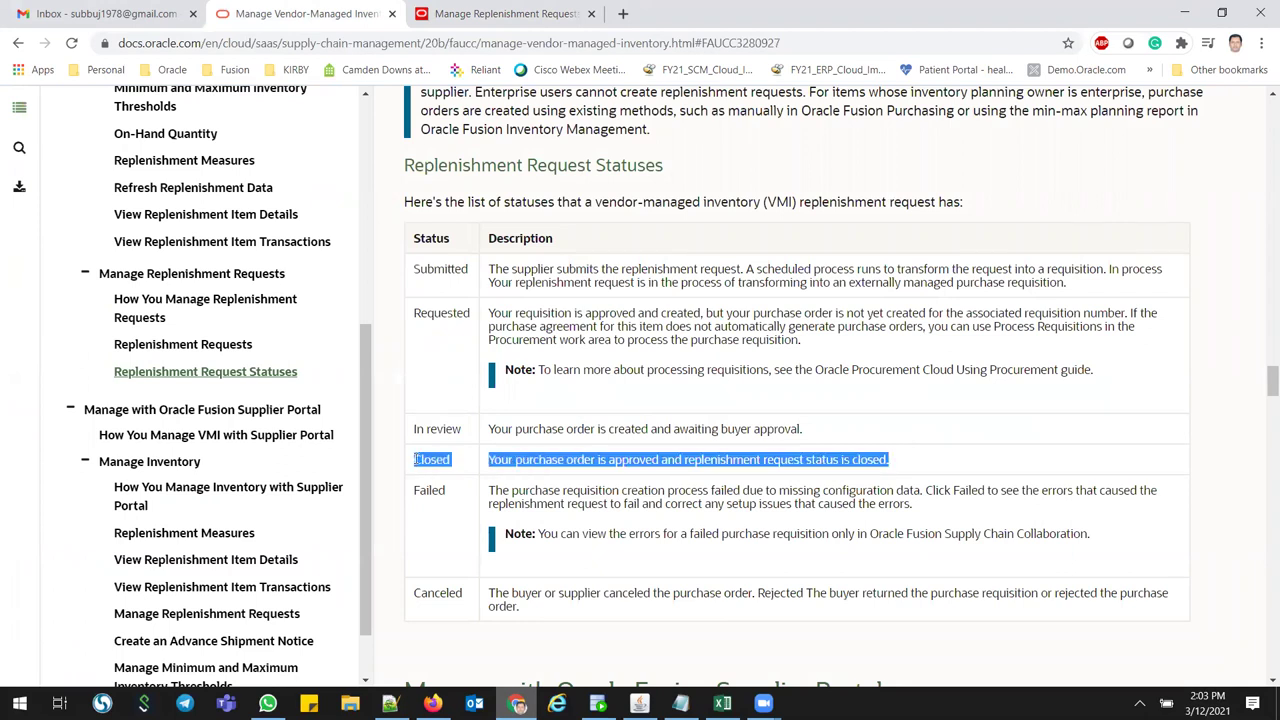
Close Manage Orders in the buyer's Firefox session, and return to Chrome to close Manage Replenishment Requests in the Supplier Portal.
{"action": "key", "text": "alt+Tab"}
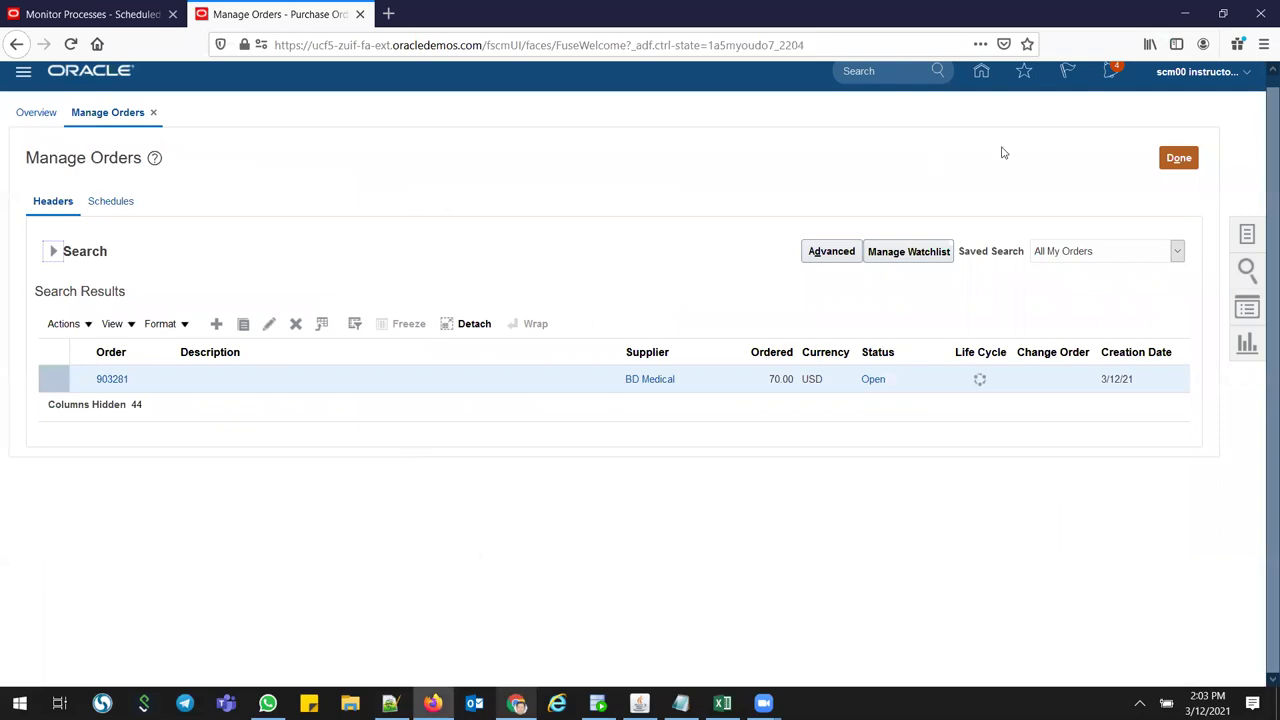
{"action": "left_click", "coordinate": [1179, 158]}
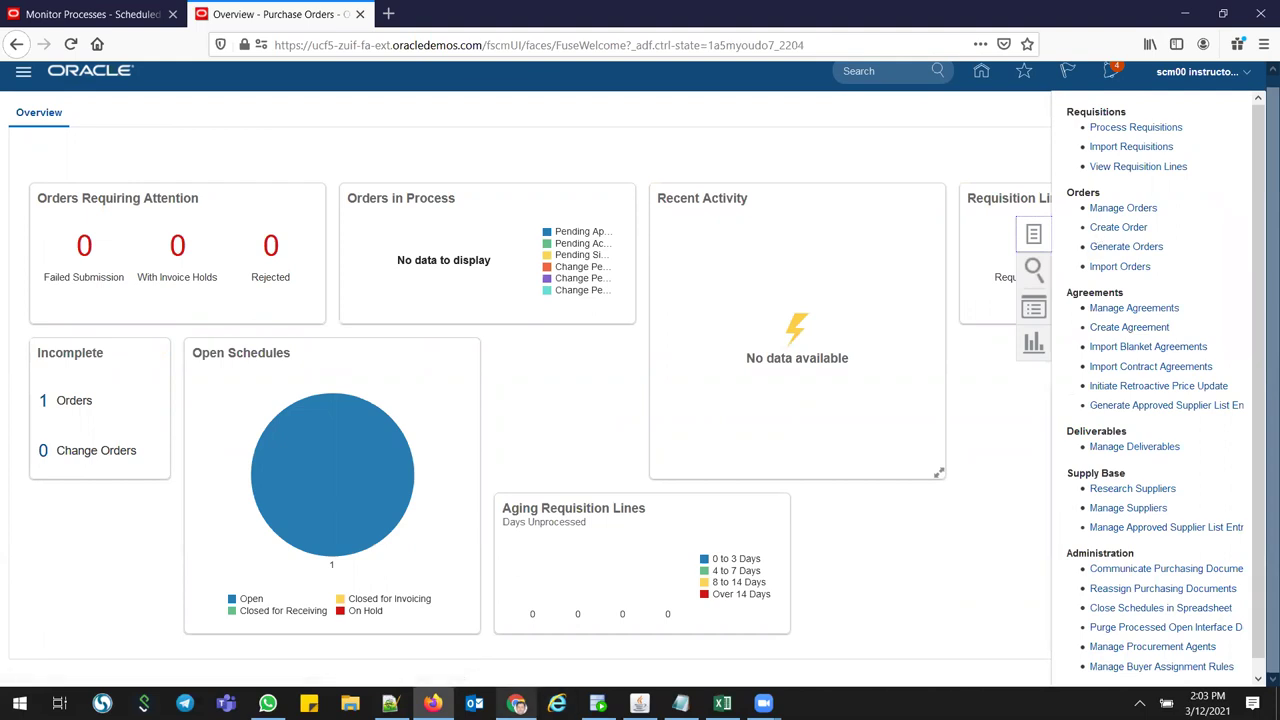
{"action": "key", "text": "alt+Tab"}
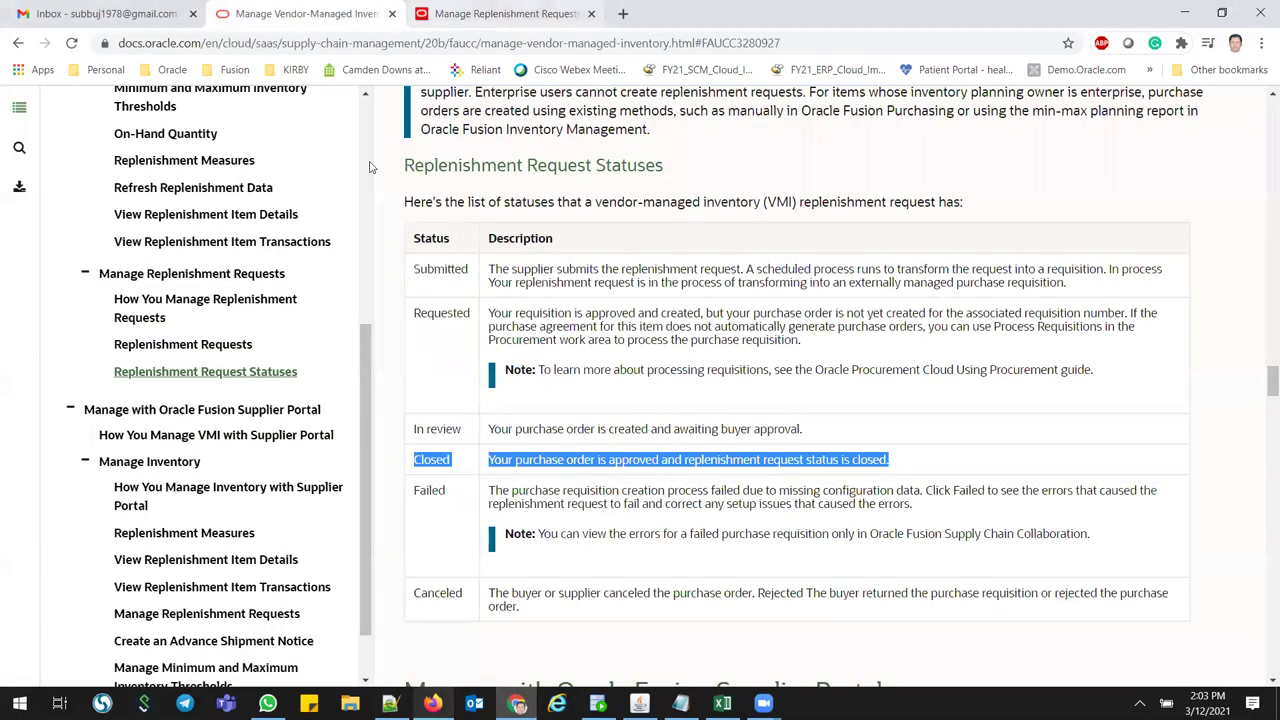
{"action": "key", "text": "ctrl+Tab"}
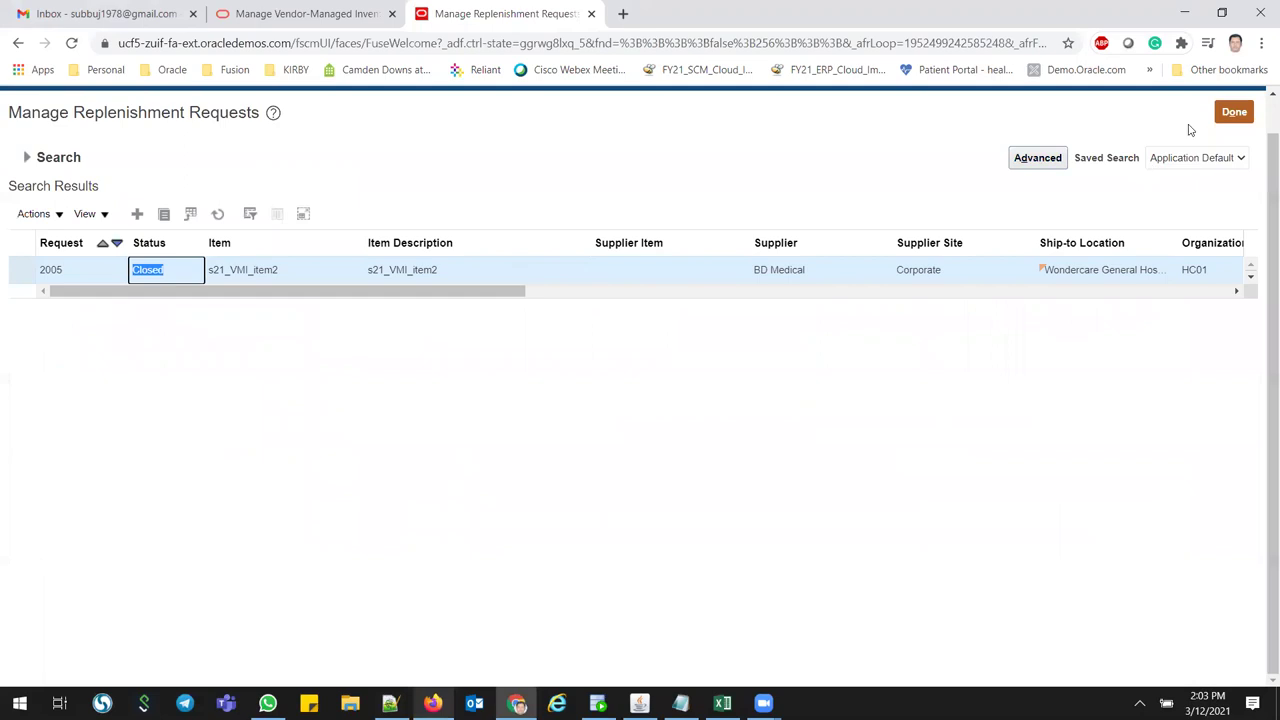
{"action": "left_click", "coordinate": [1234, 112]}
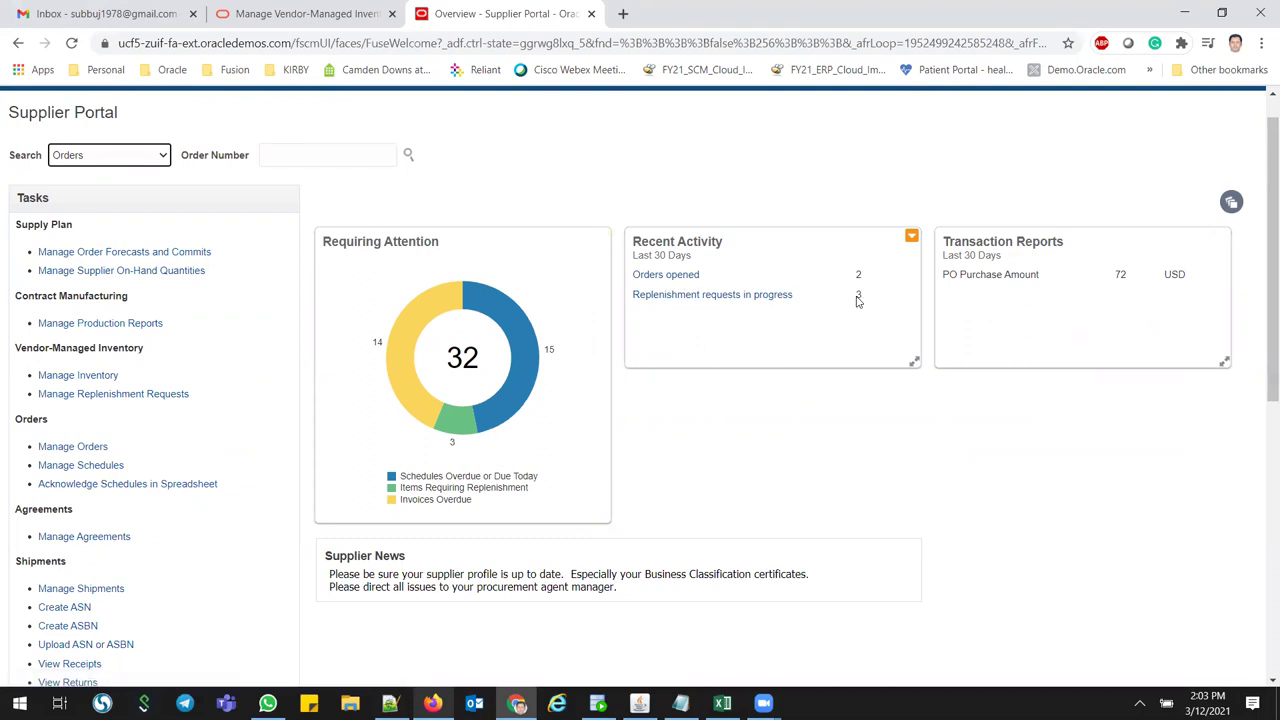
Open the recently opened orders, compare them with the purchase order number noted in Notepad, and return to the Supplier Portal overview.
{"action": "left_click", "coordinate": [660, 275]}
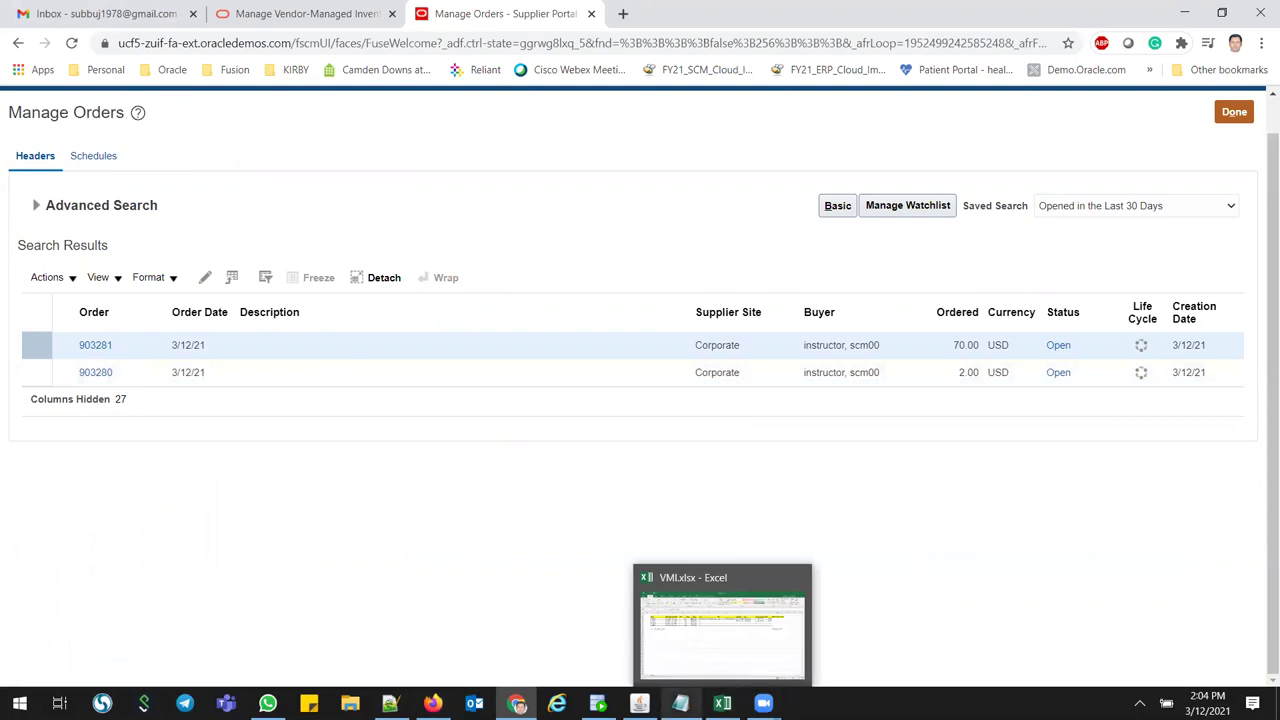
{"action": "left_click", "coordinate": [680, 703]}
{"action": "double_click", "coordinate": [789, 397]}
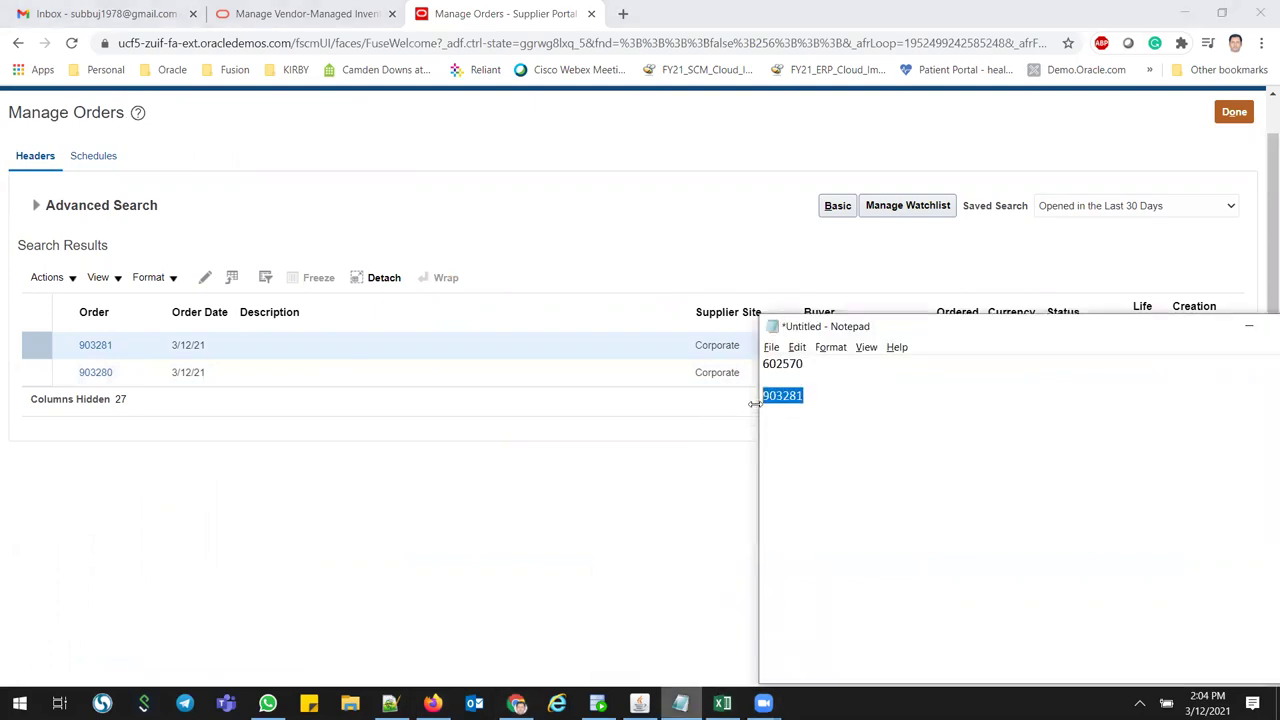
{"action": "left_click", "coordinate": [355, 517]}
{"action": "left_click", "coordinate": [1230, 111]}
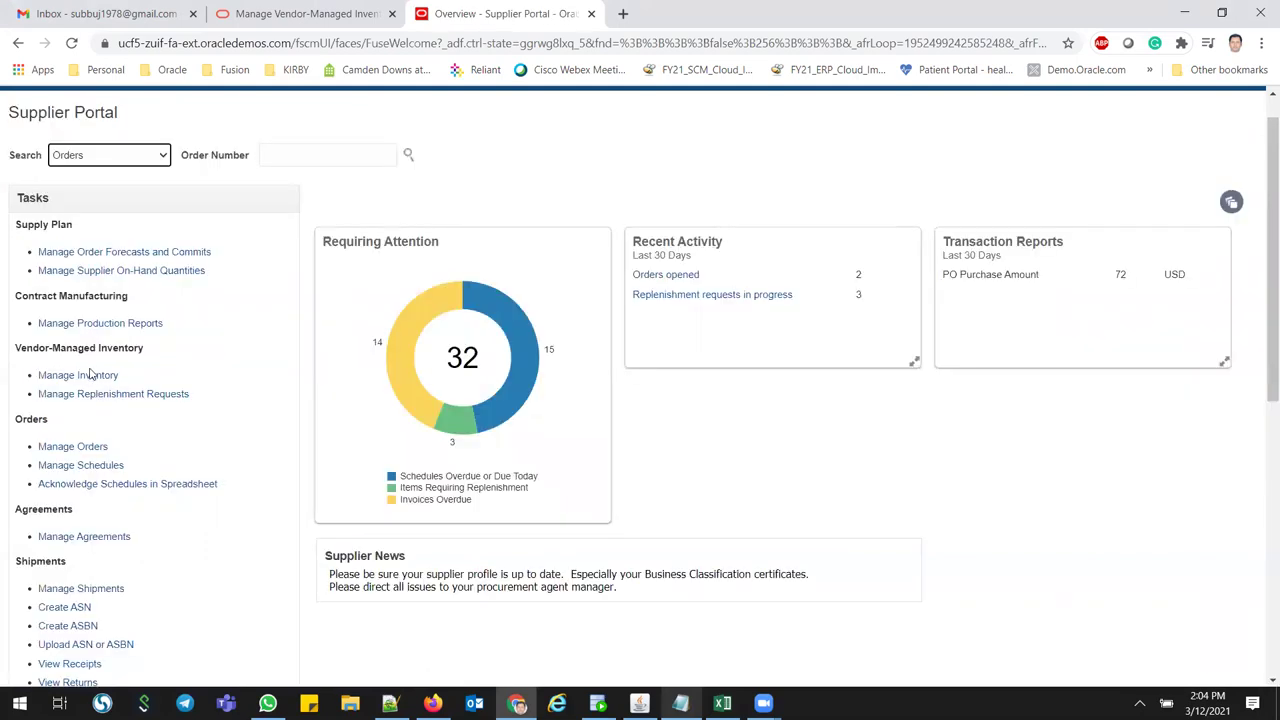
In Manage Inventory, view the purchase order details behind s21_VMI_item2's purchase order quantity, and return to the inventory list.
{"action": "left_click", "coordinate": [88, 375]}
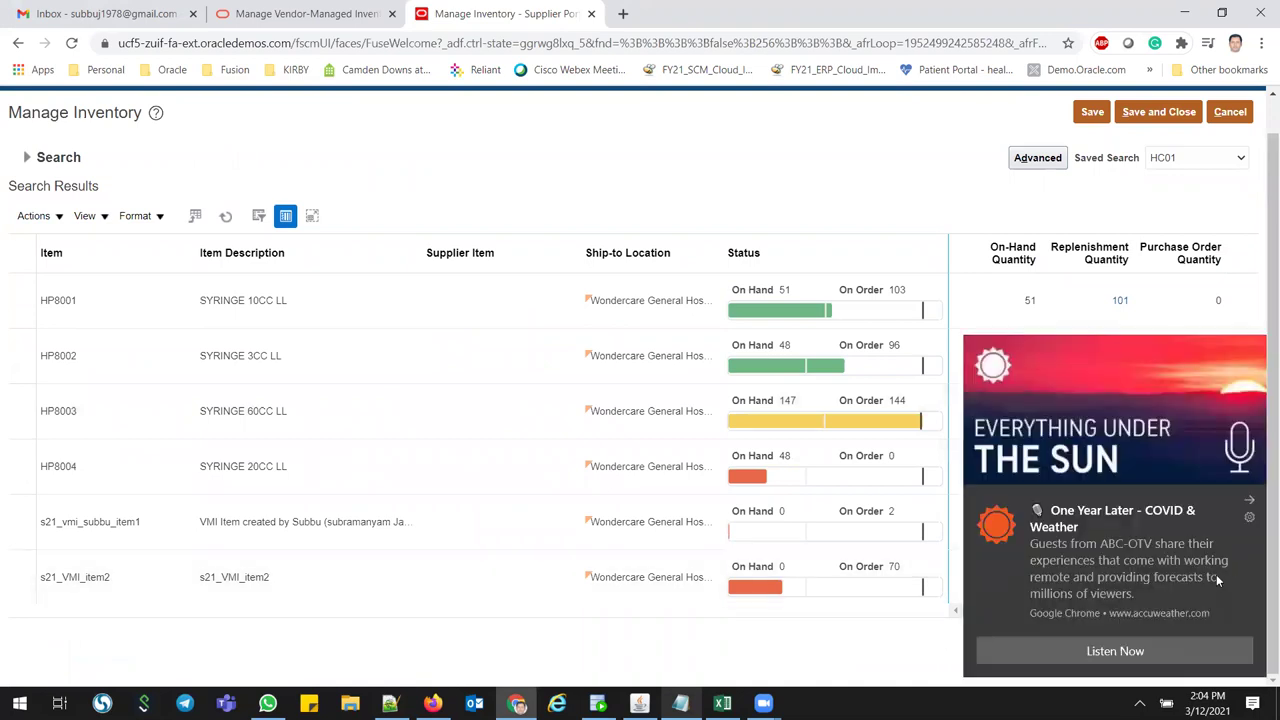
{"action": "left_click", "coordinate": [1250, 499]}
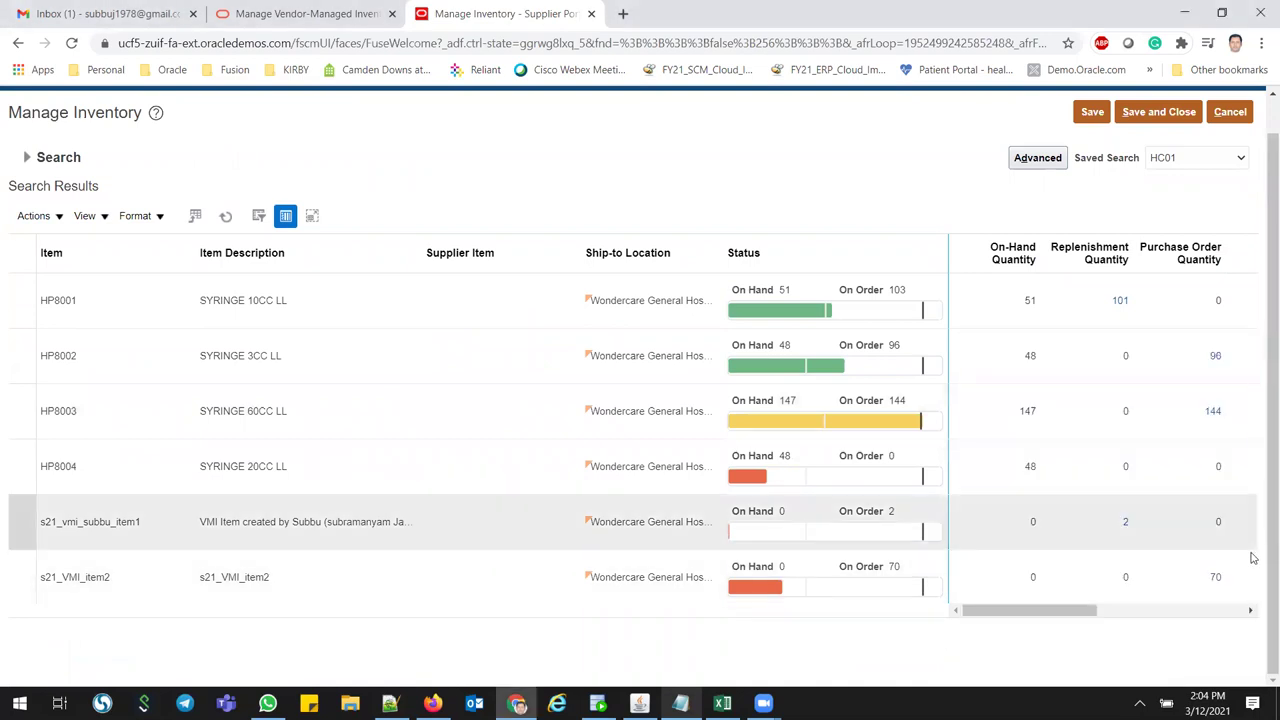
{"action": "left_click_drag", "start_coordinate": [1054, 608], "coordinate": [1110, 622]}
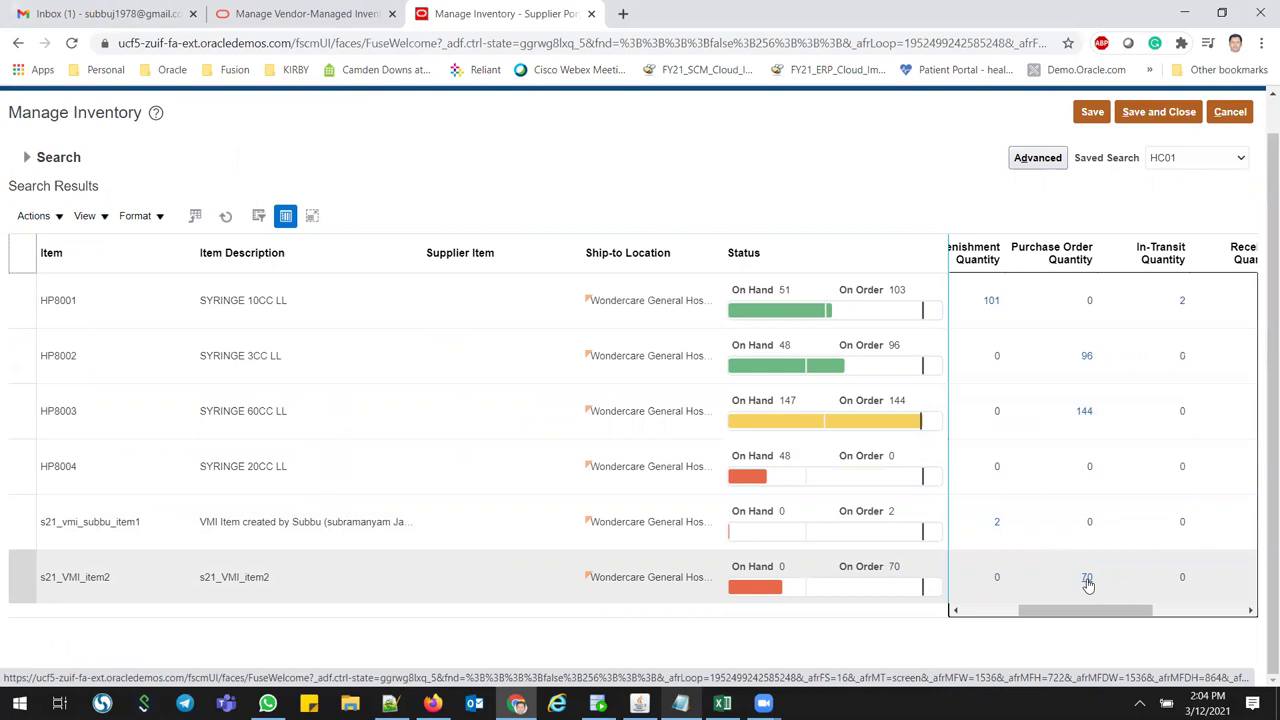
{"action": "left_click", "coordinate": [1088, 585]}
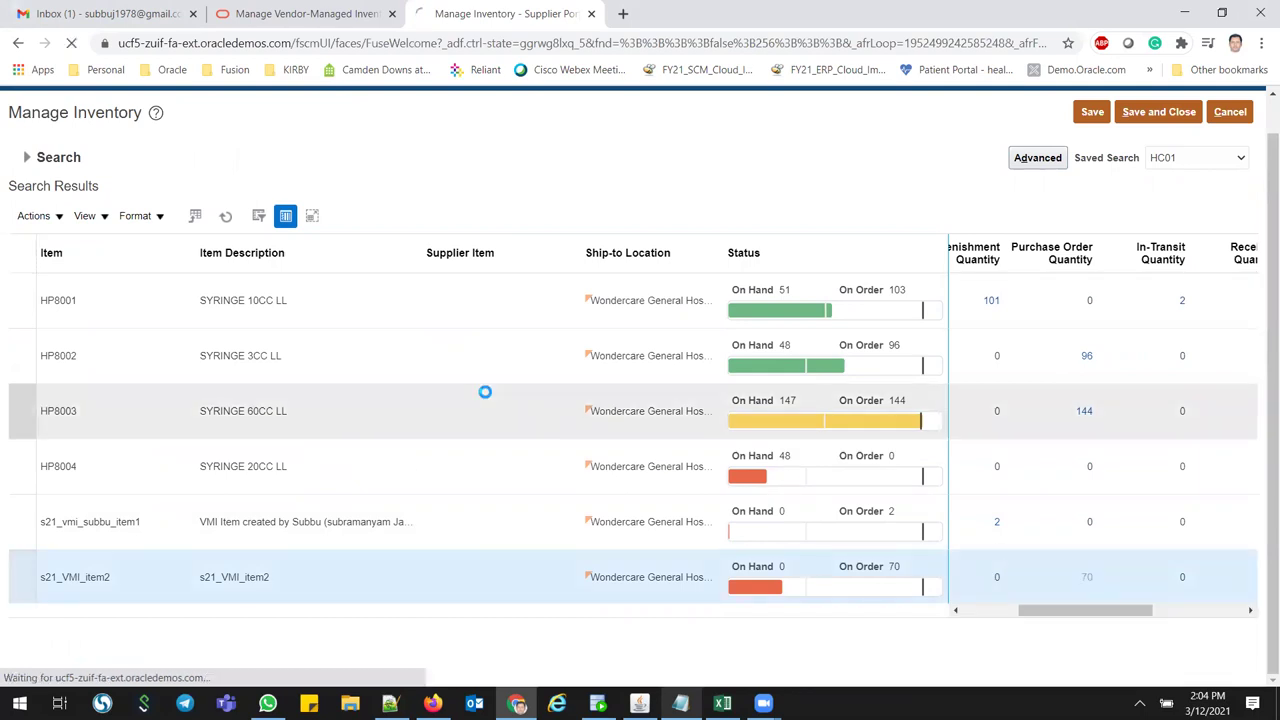
{"action": "left_click", "coordinate": [80, 362]}
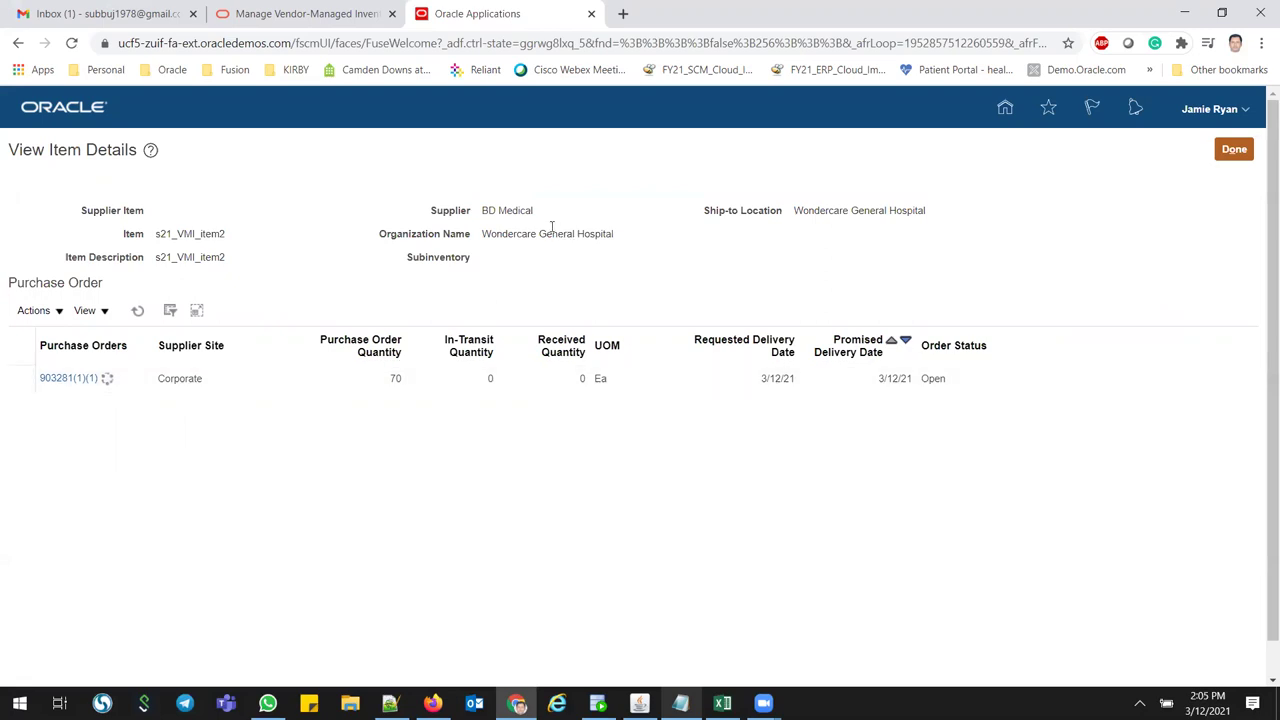
{"action": "left_click", "coordinate": [1233, 153]}
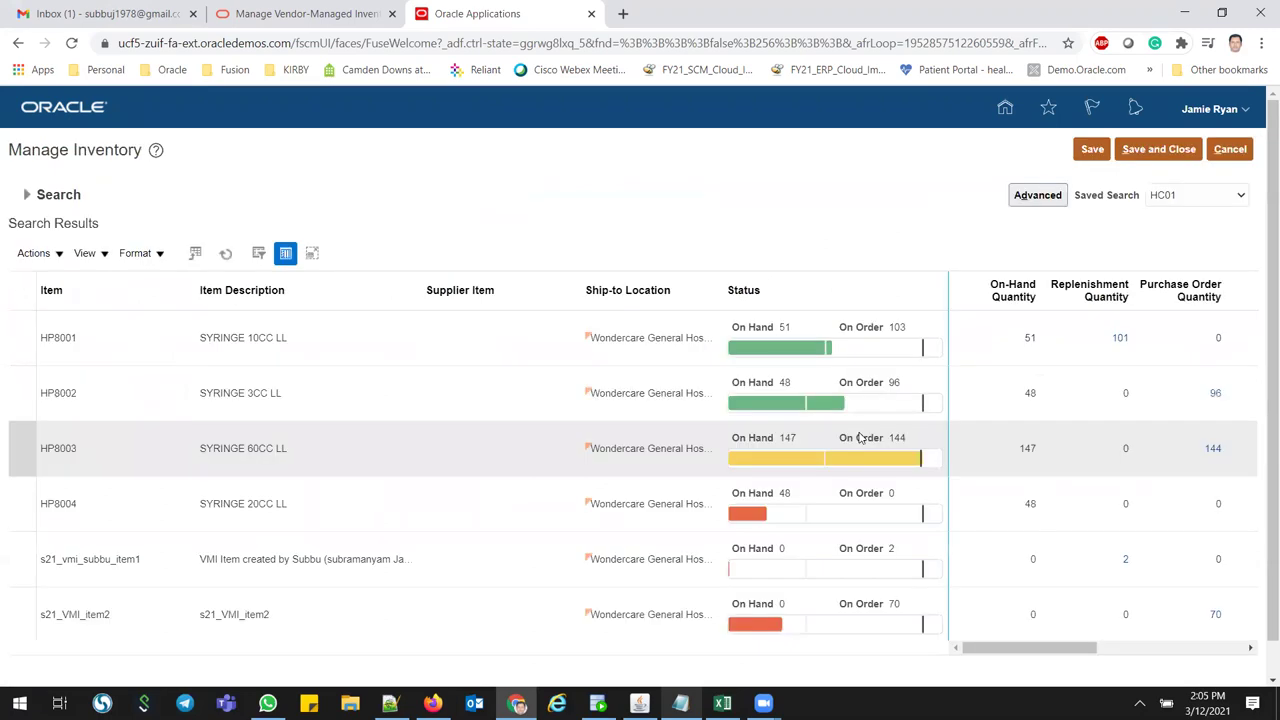
Select s21_VMI_item2 in the inventory list and start an advance shipment notice from its purchase order line.
{"action": "left_click", "coordinate": [17, 613]}
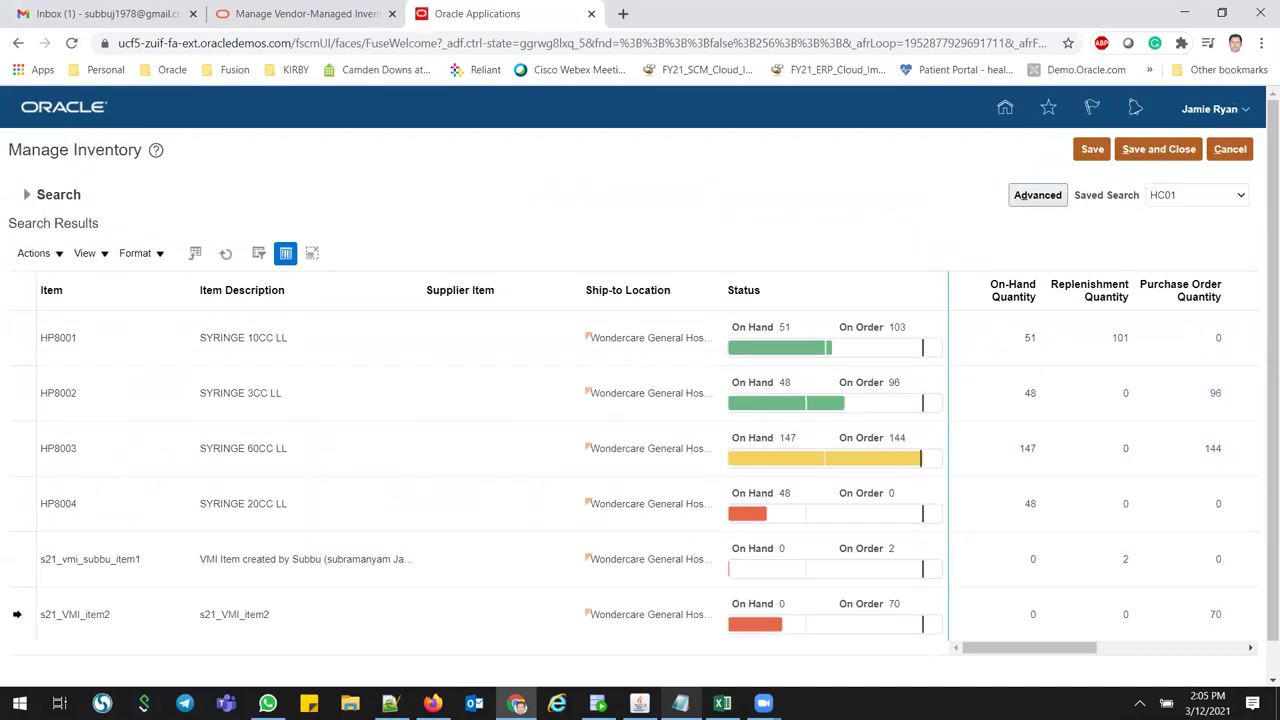
{"action": "left_click", "coordinate": [20, 613]}
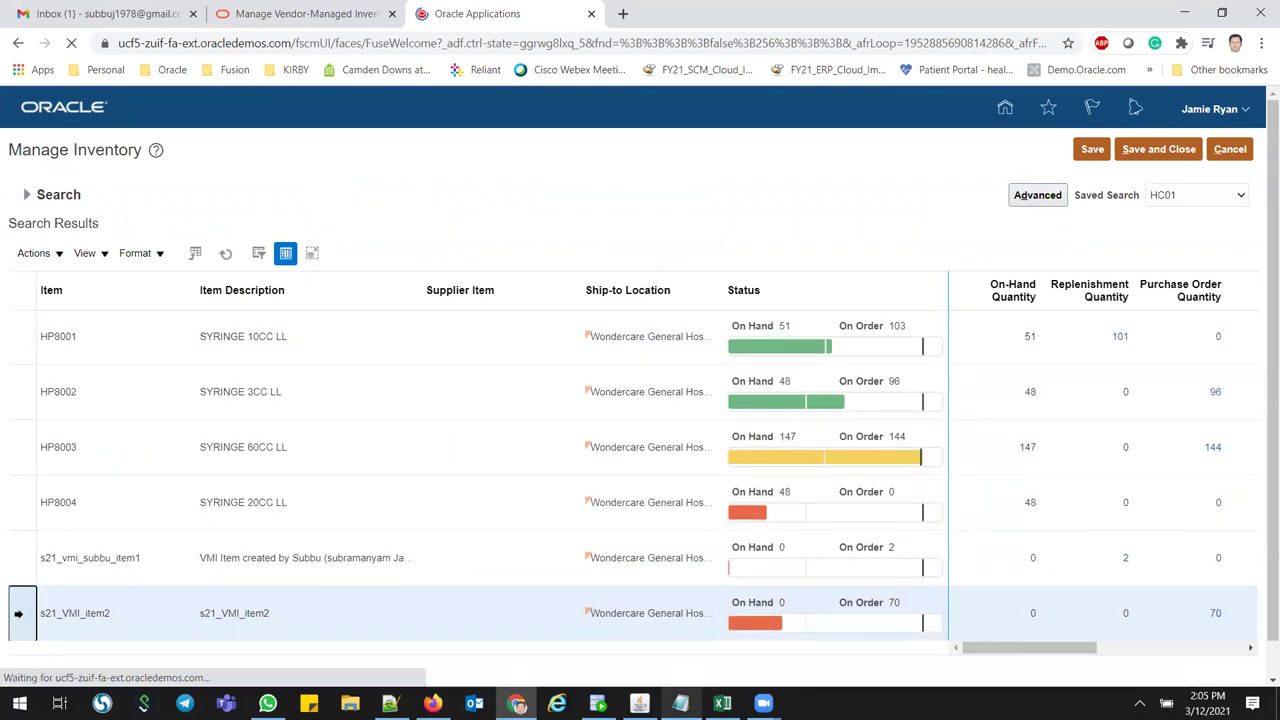
{"action": "left_click", "coordinate": [59, 255]}
{"action": "left_click", "coordinate": [63, 309]}
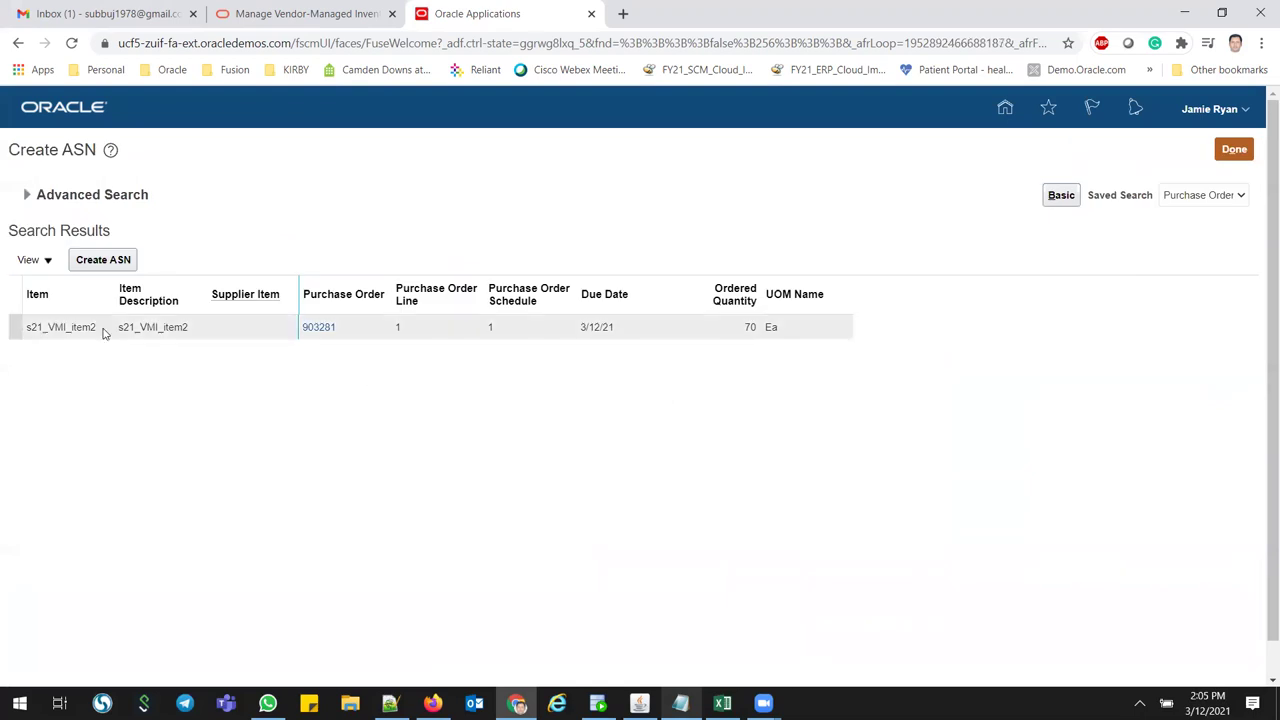
{"action": "left_click", "coordinate": [16, 327]}
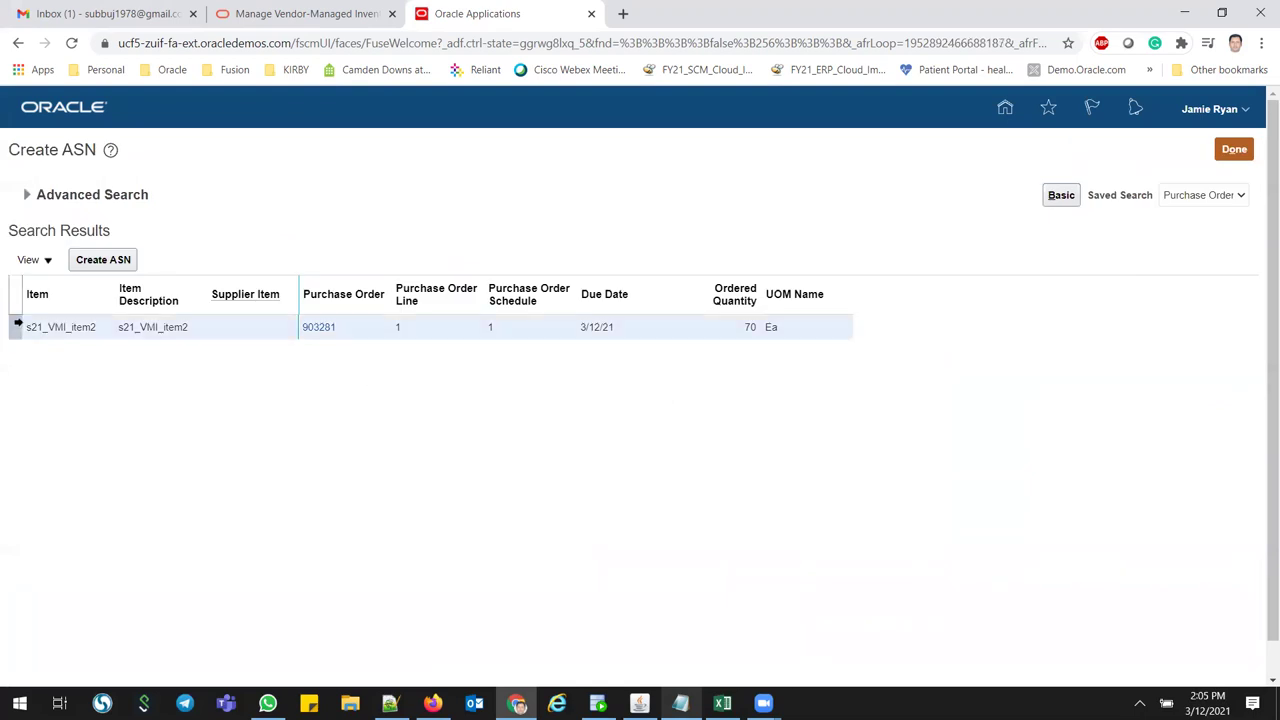
{"action": "left_click", "coordinate": [122, 260]}
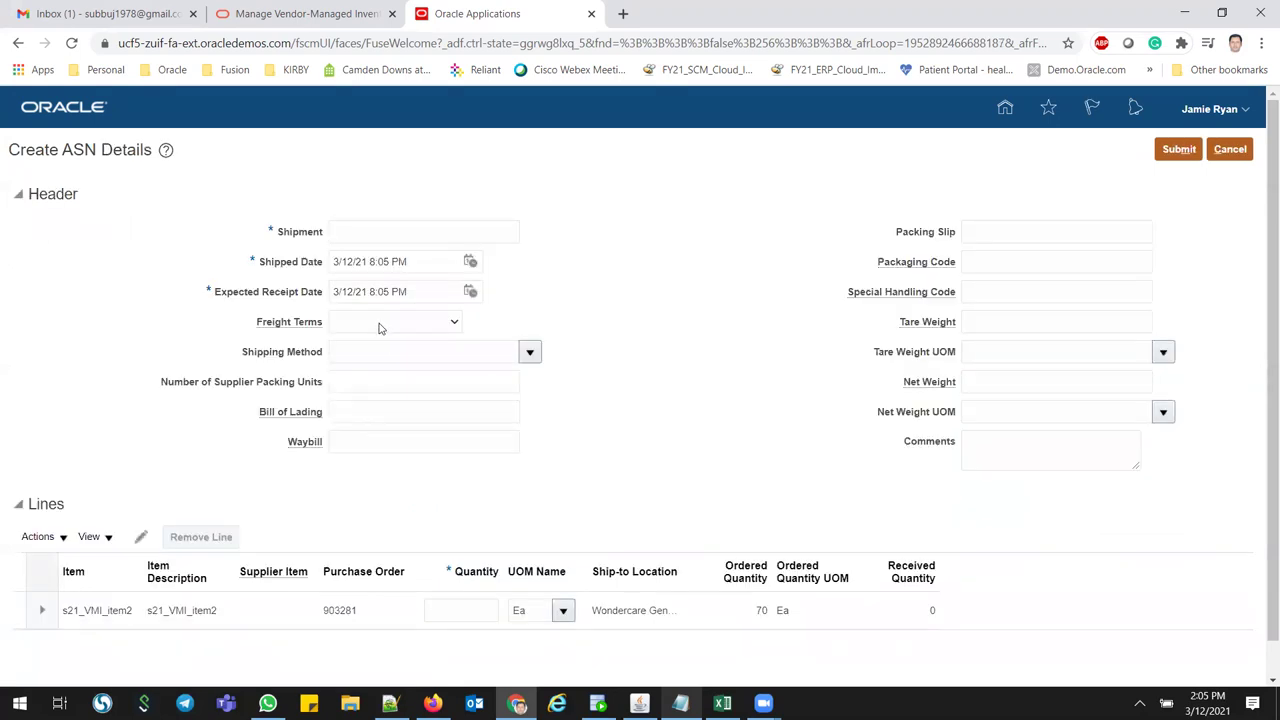
Enter s21_ship_1 as the shipment in the ASN header.
{"action": "left_click", "coordinate": [365, 229]}
{"action": "type", "text": "s21_ship_1"}
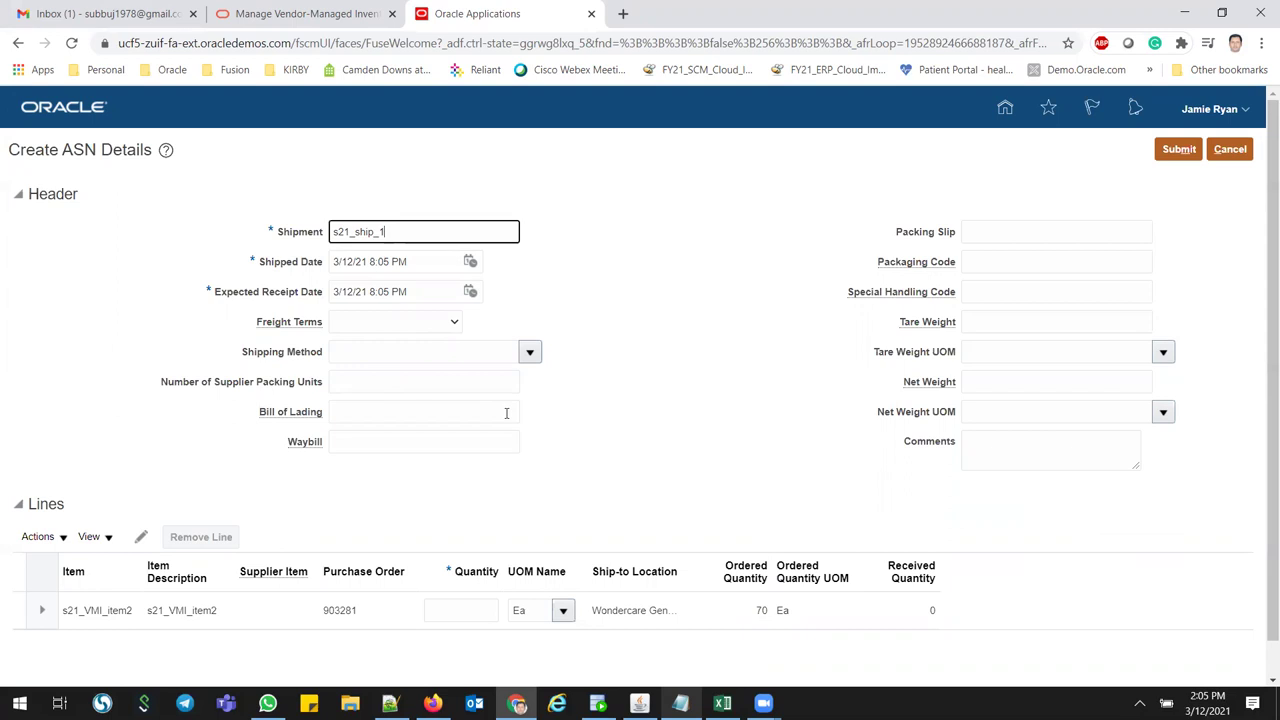
{"action": "left_click_drag", "start_coordinate": [988, 371], "coordinate": [427, 431]}
{"action": "left_click", "coordinate": [741, 454]}
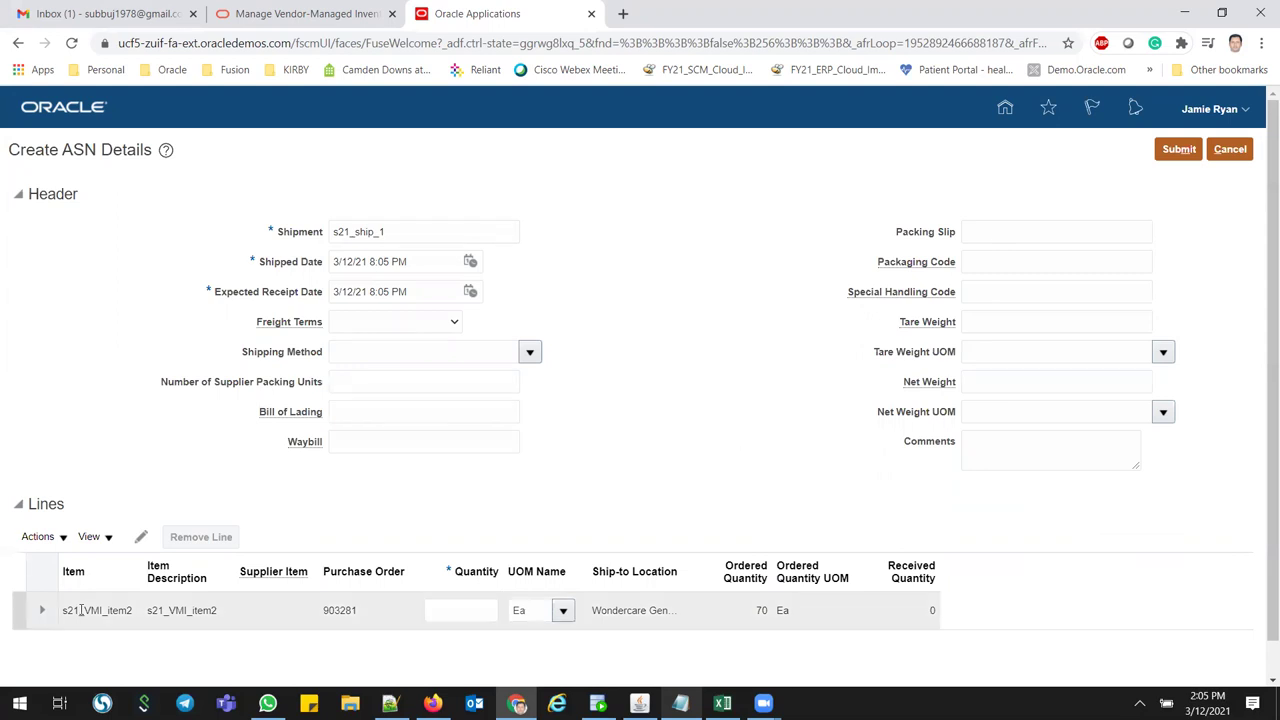
Set the shipped quantity of the s21_VMI_item2 line to 70.
{"action": "left_click", "coordinate": [482, 610]}
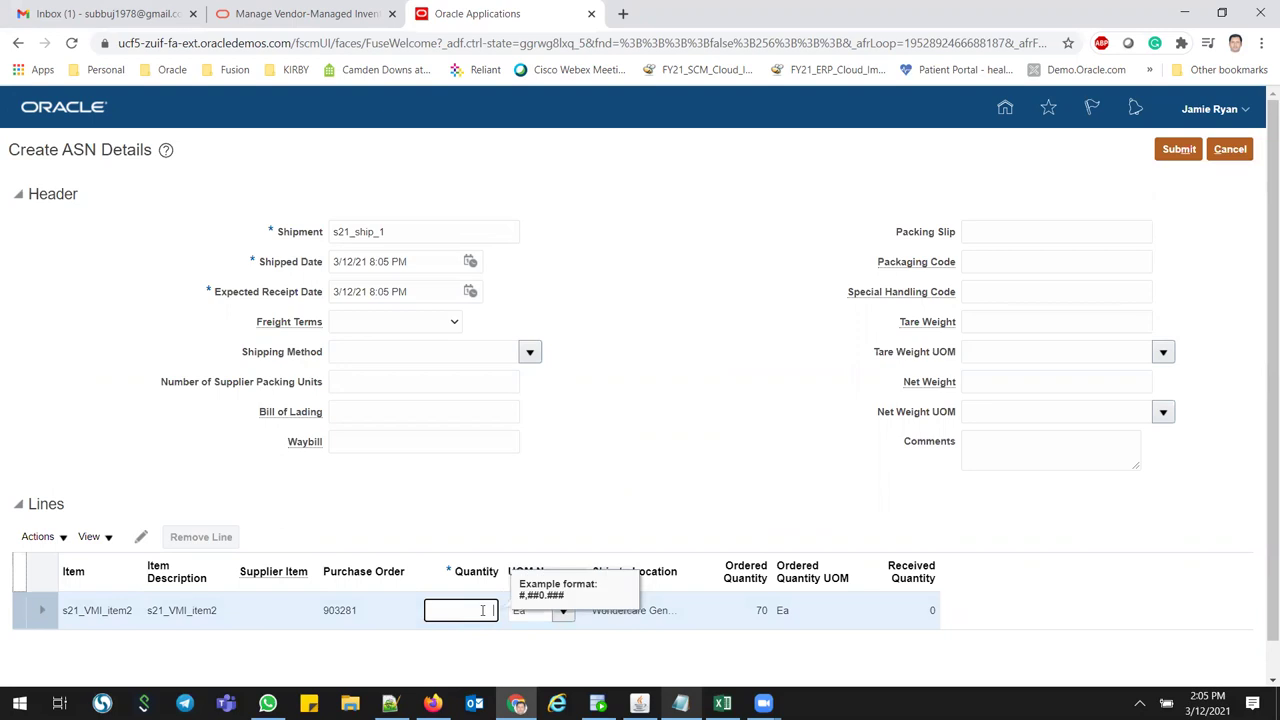
{"action": "left_click", "coordinate": [738, 611]}
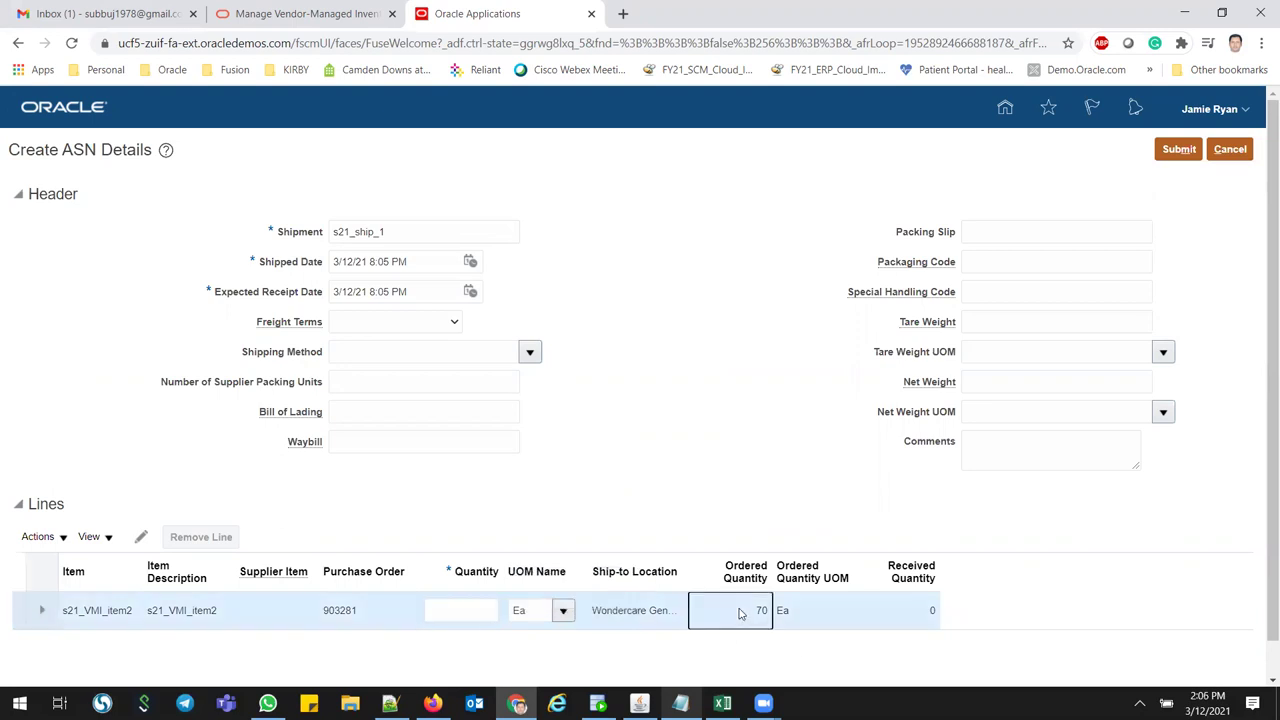
{"action": "left_click", "coordinate": [457, 612]}
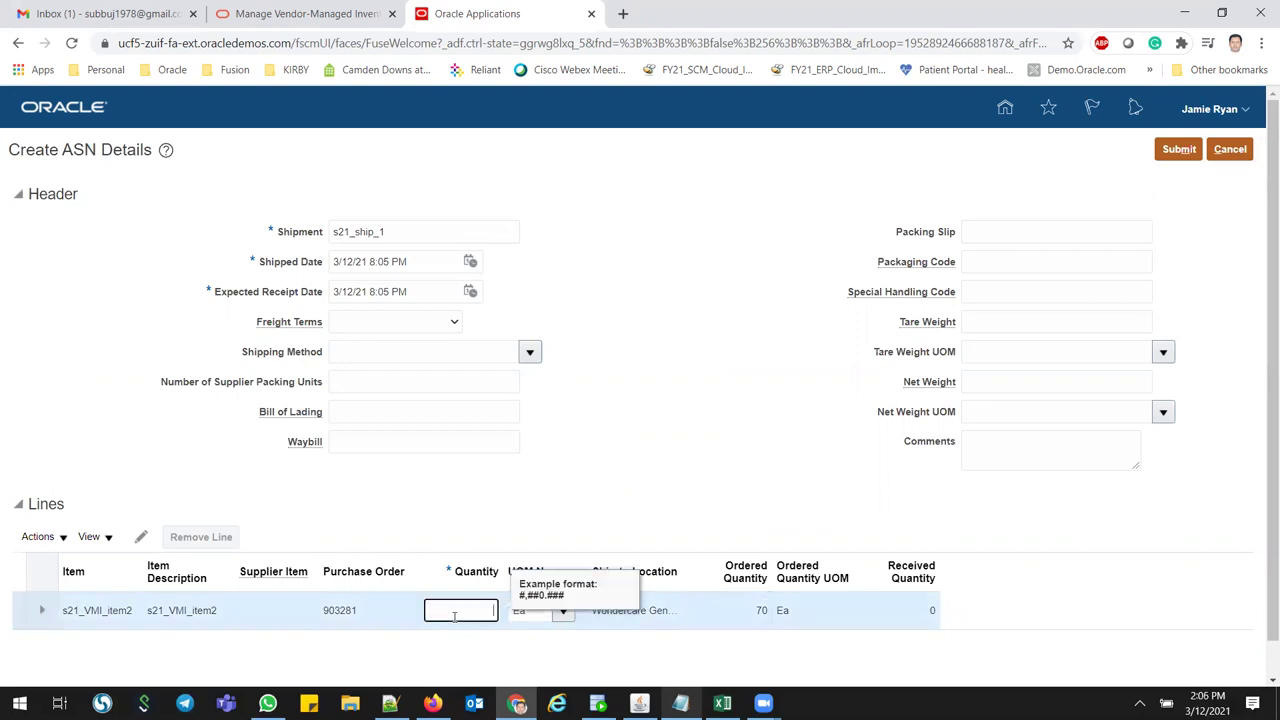
{"action": "left_click", "coordinate": [1106, 618]}
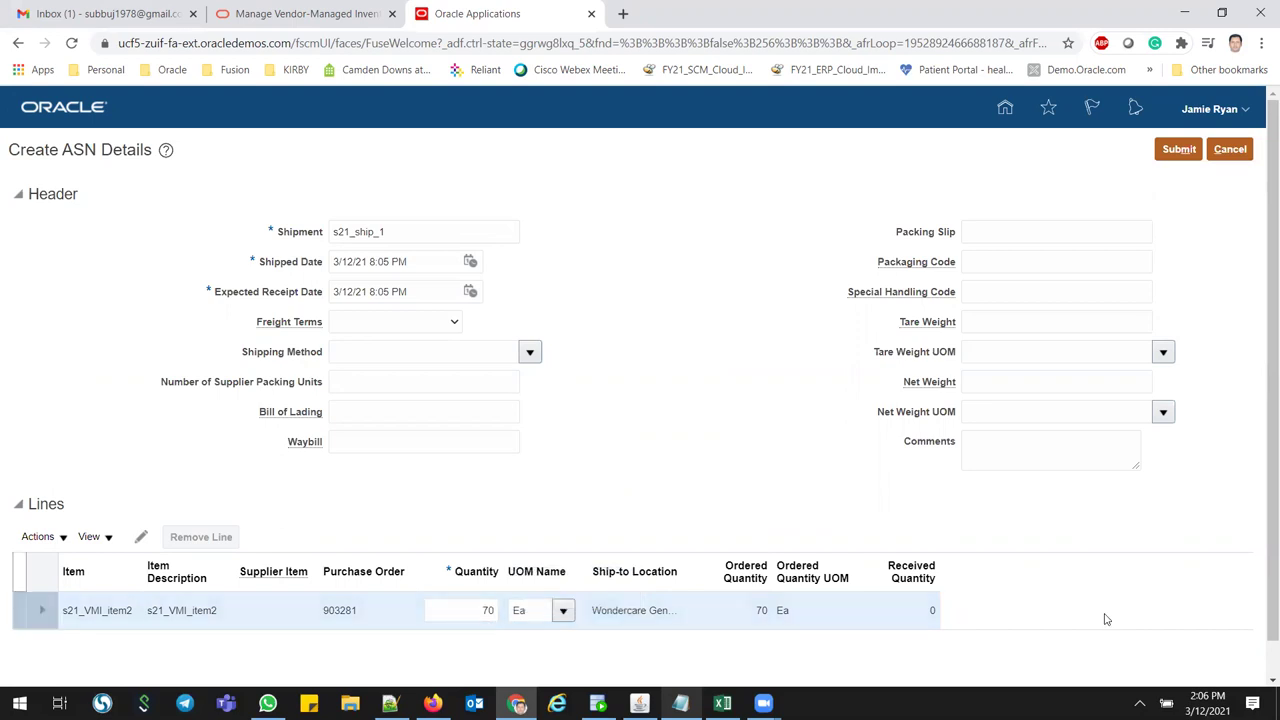
Submit the advance shipment notice s21_ship_1 and return to the Manage Inventory list.
{"action": "left_click", "coordinate": [1179, 149]}
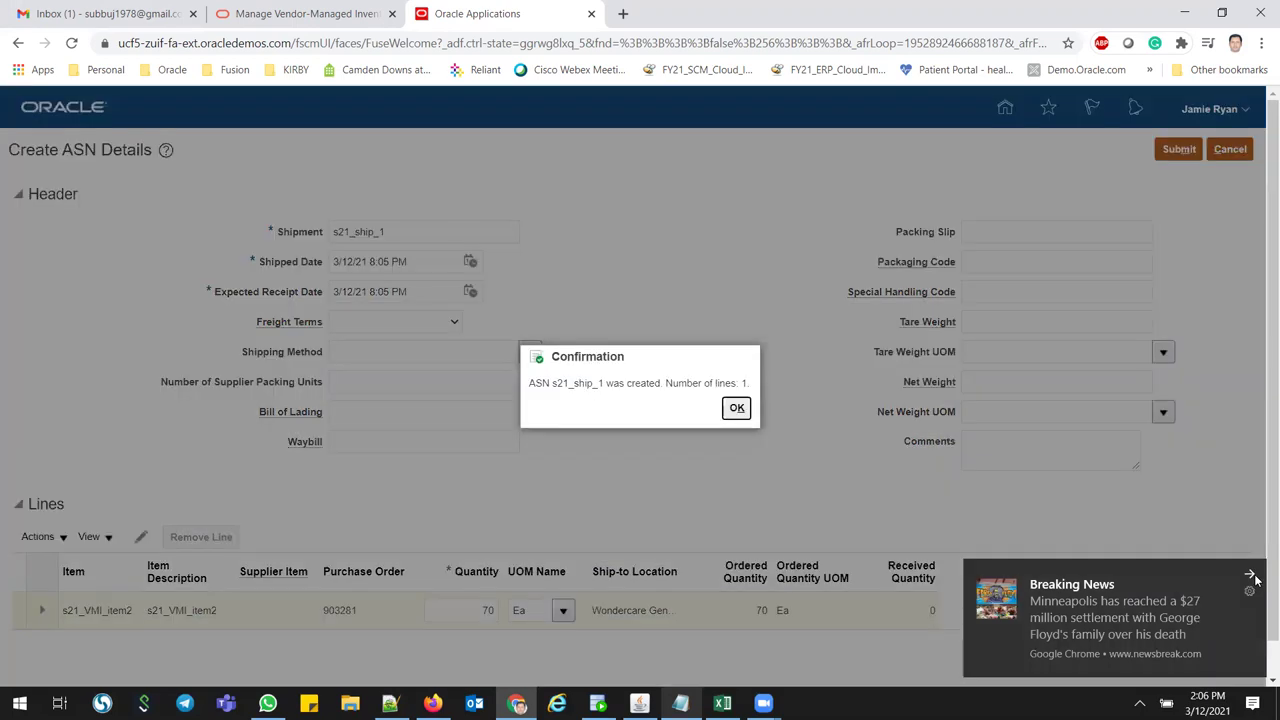
{"action": "left_click", "coordinate": [1256, 578]}
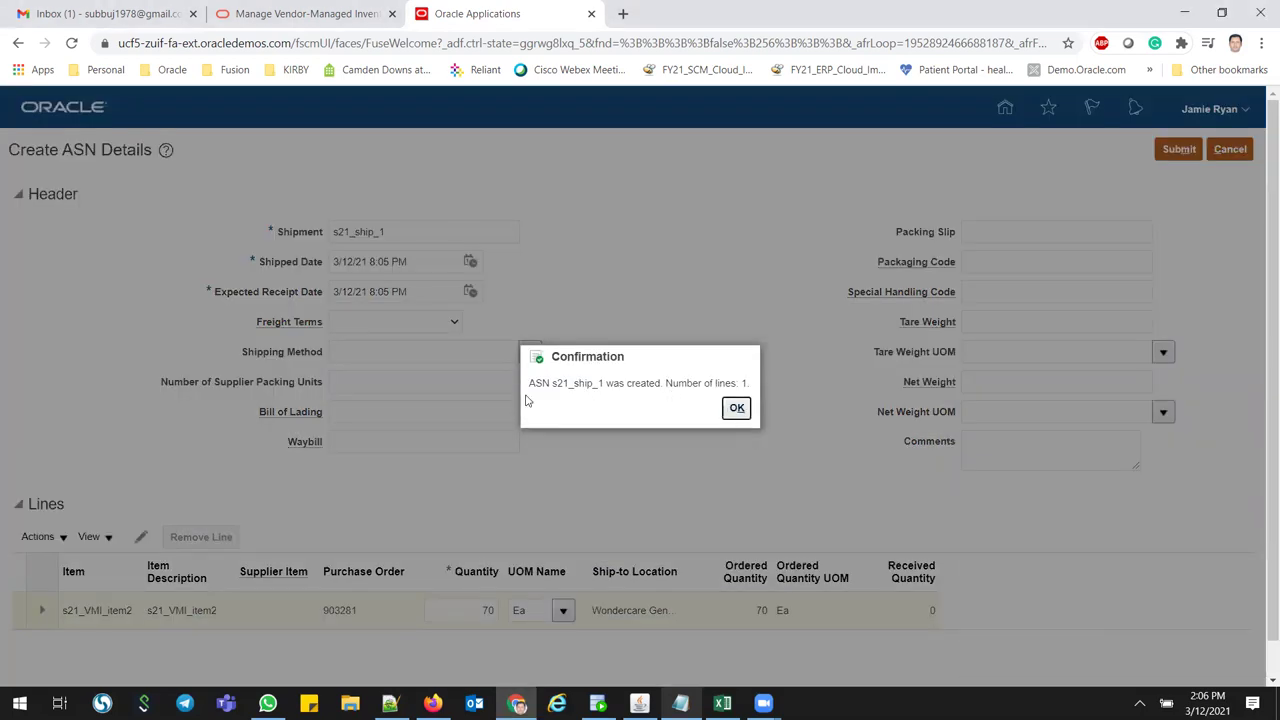
{"action": "left_click", "coordinate": [737, 409]}
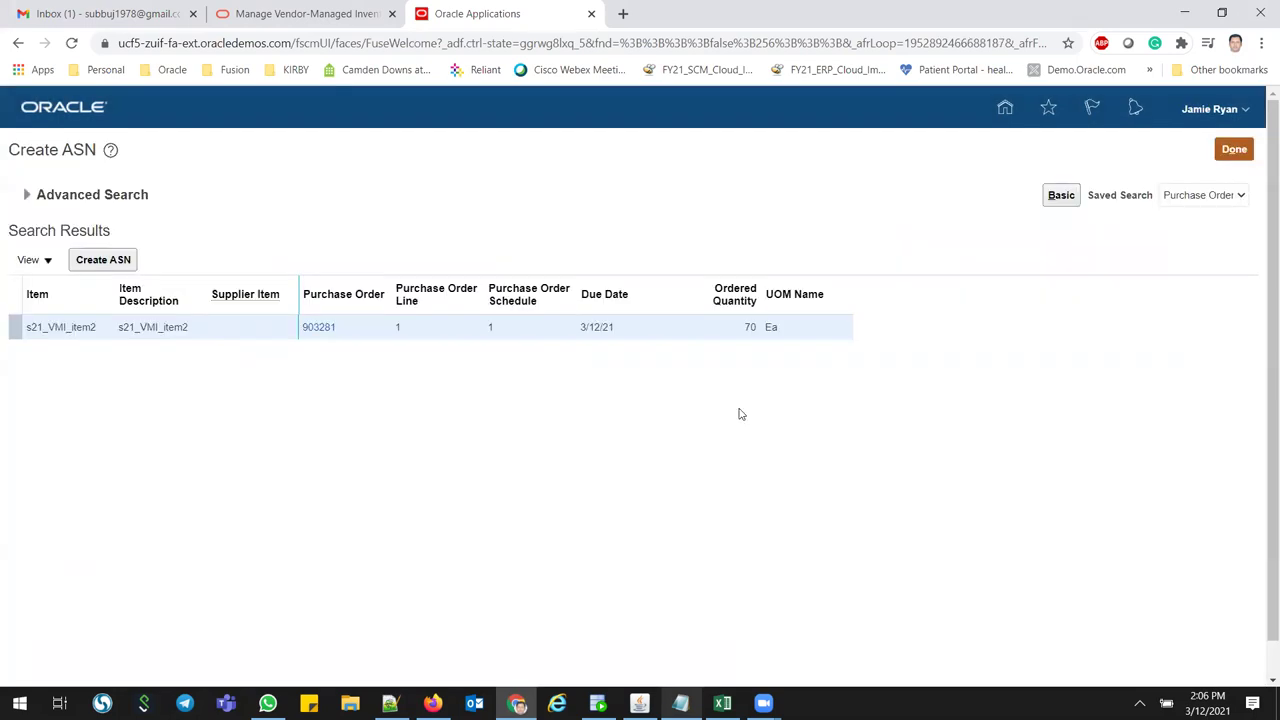
{"action": "left_click", "coordinate": [1234, 150]}
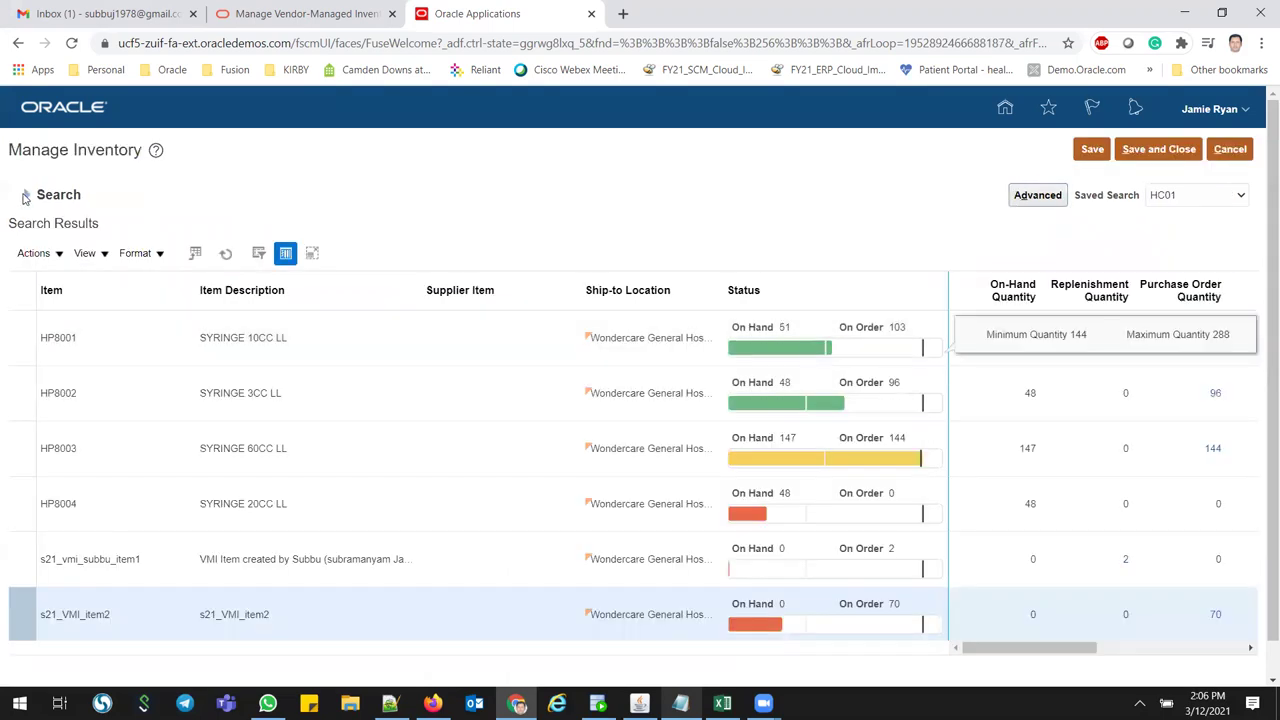
Rerun the HC01 inventory search and check the in-transit quantity of s21_VMI_item2.
{"action": "left_click", "coordinate": [25, 197]}
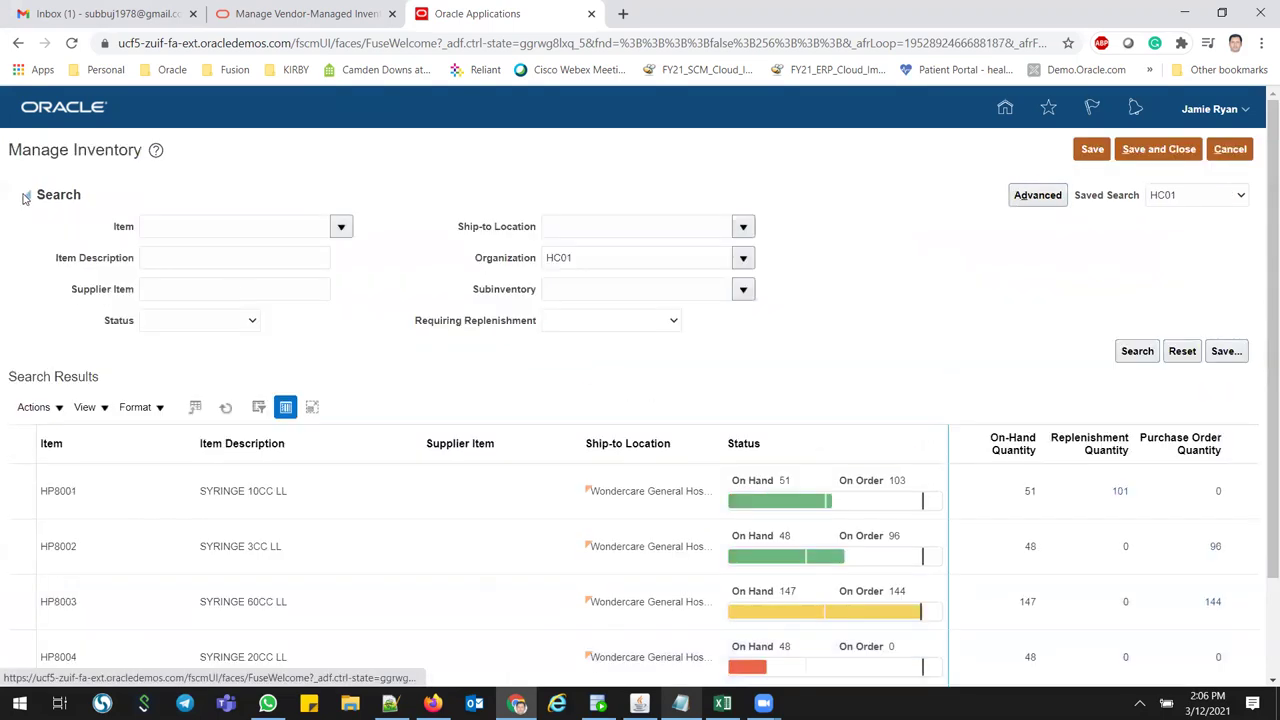
{"action": "left_click", "coordinate": [1137, 352]}
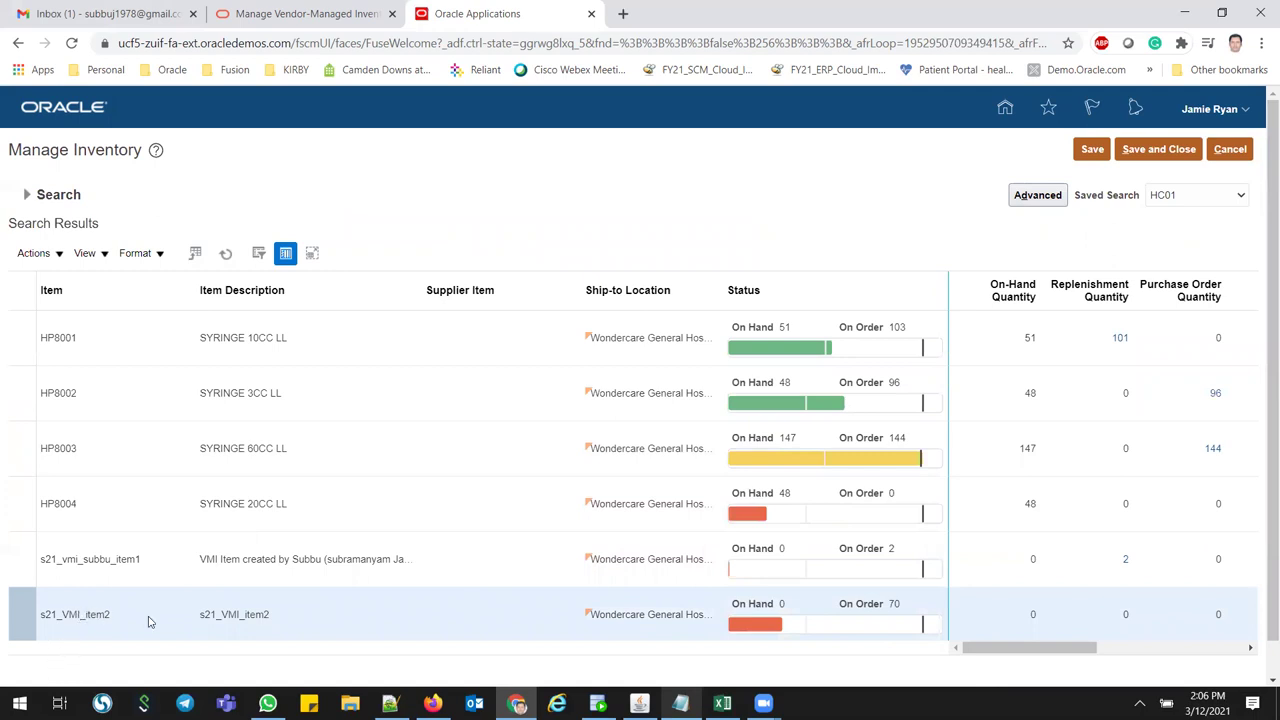
{"action": "left_click_drag", "start_coordinate": [1010, 648], "coordinate": [1100, 652]}
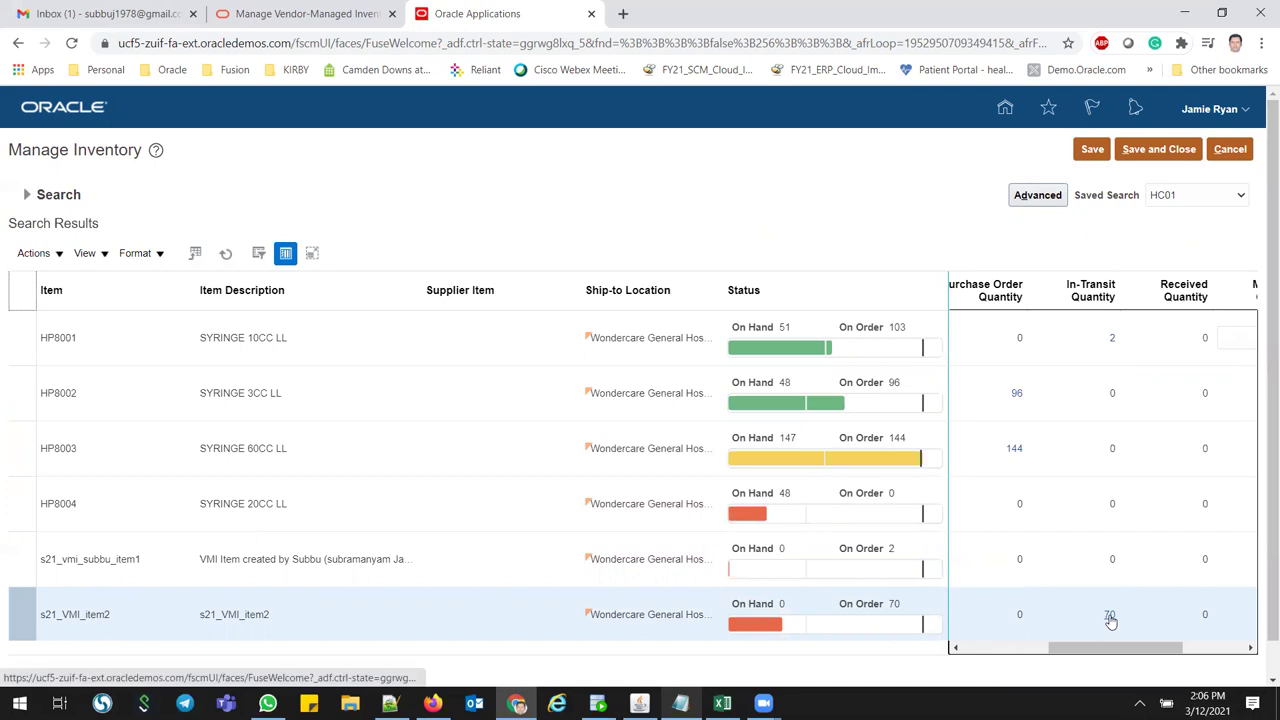
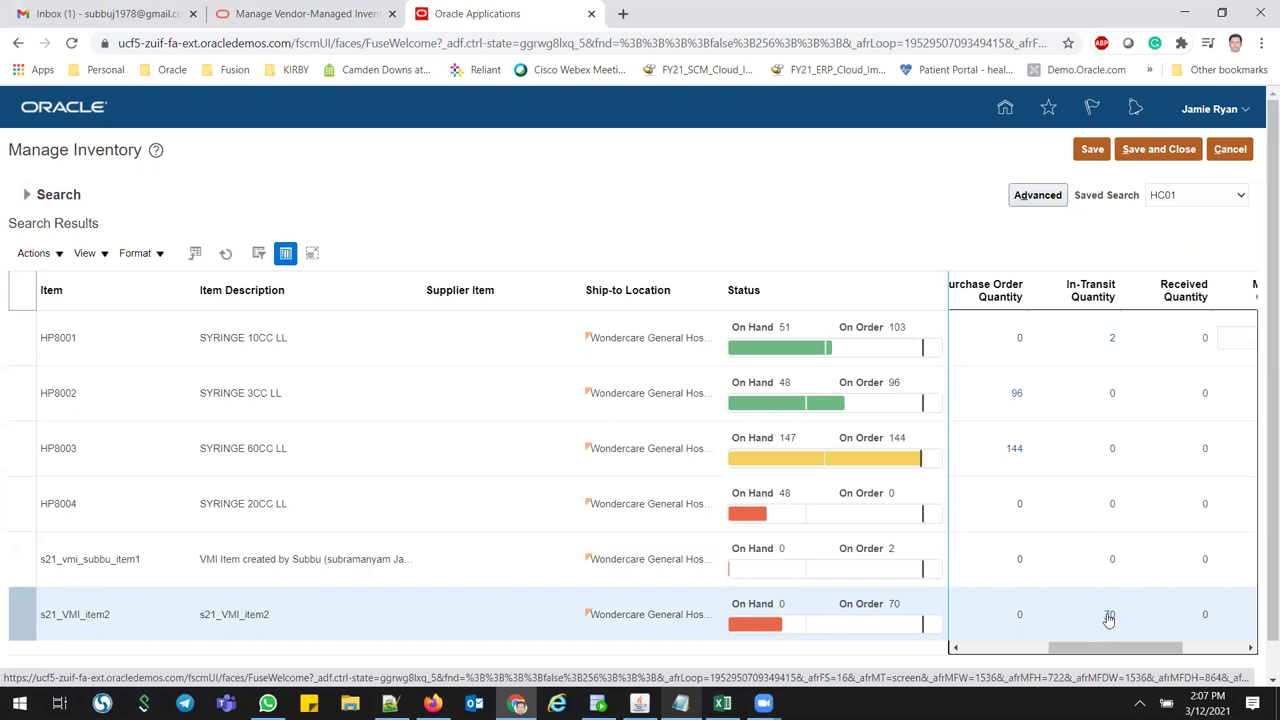
Open the shipment behind s21_VMI_item2's in-transit quantity and copy its shipment number, s21_ship_1.
{"action": "left_click", "coordinate": [1108, 617]}
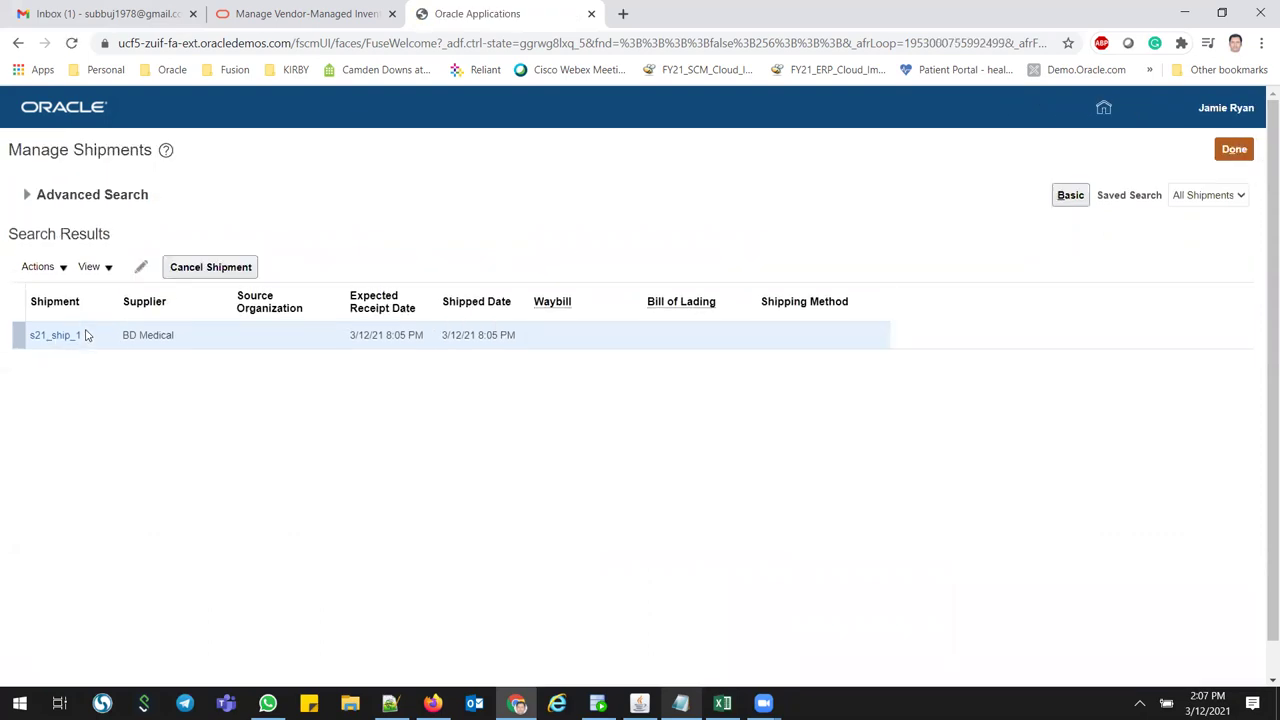
{"action": "left_click_drag", "start_coordinate": [86, 338], "coordinate": [18, 336]}
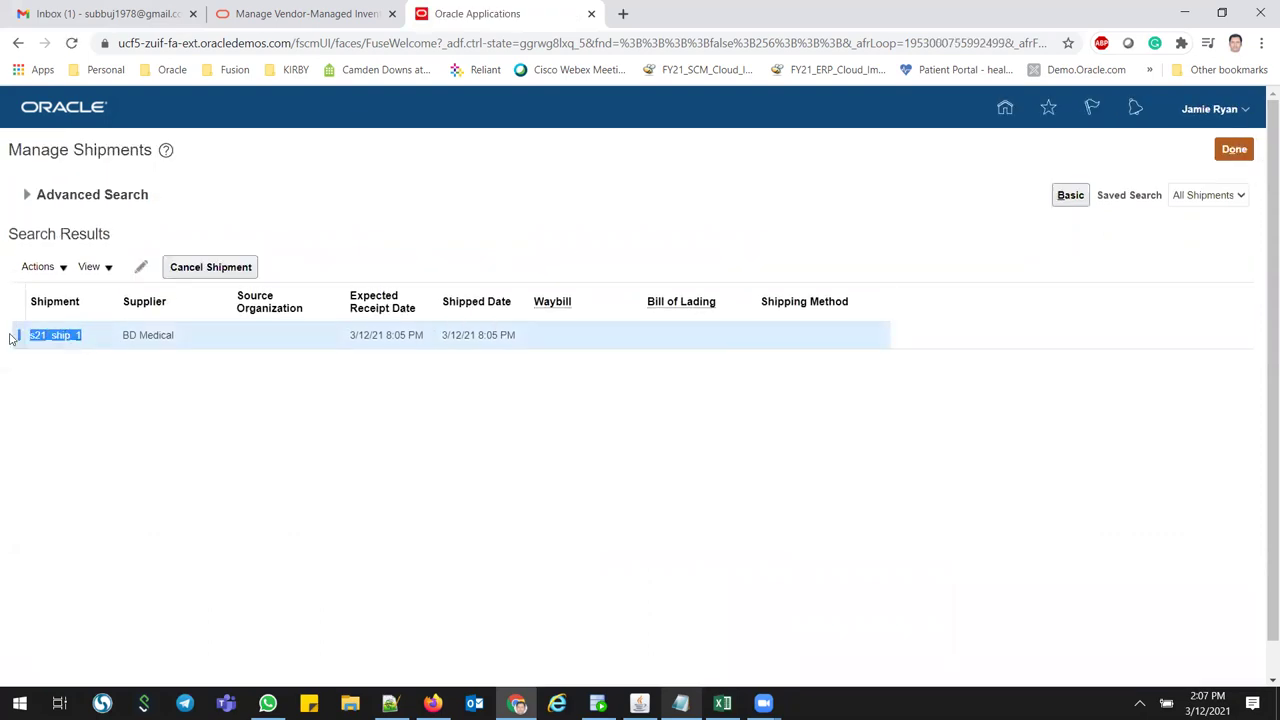
{"action": "left_click", "coordinate": [145, 420]}
{"action": "left_click_drag", "start_coordinate": [100, 343], "coordinate": [36, 335]}
{"action": "key", "text": "ctrl+c"}
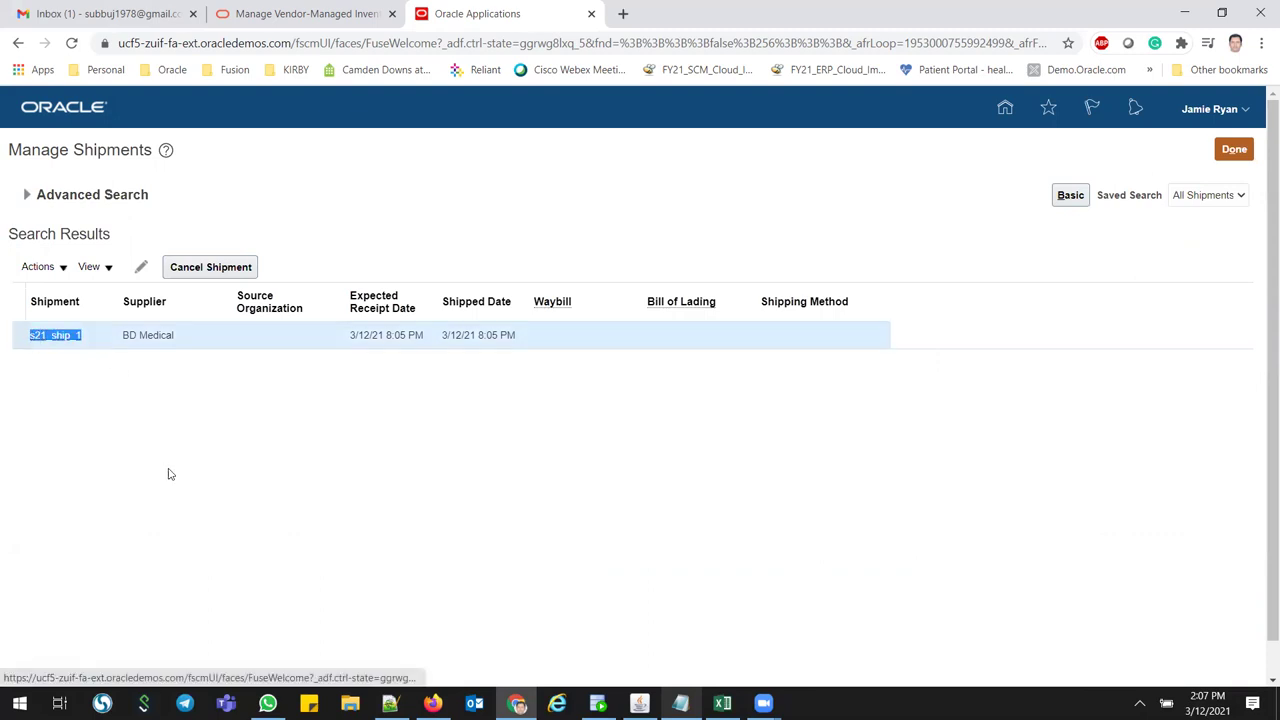
Switch to the Firefox session and open Inventory Management under Supply Chain Execution from the home page.
{"action": "mouse_move", "coordinate": [517, 703]}
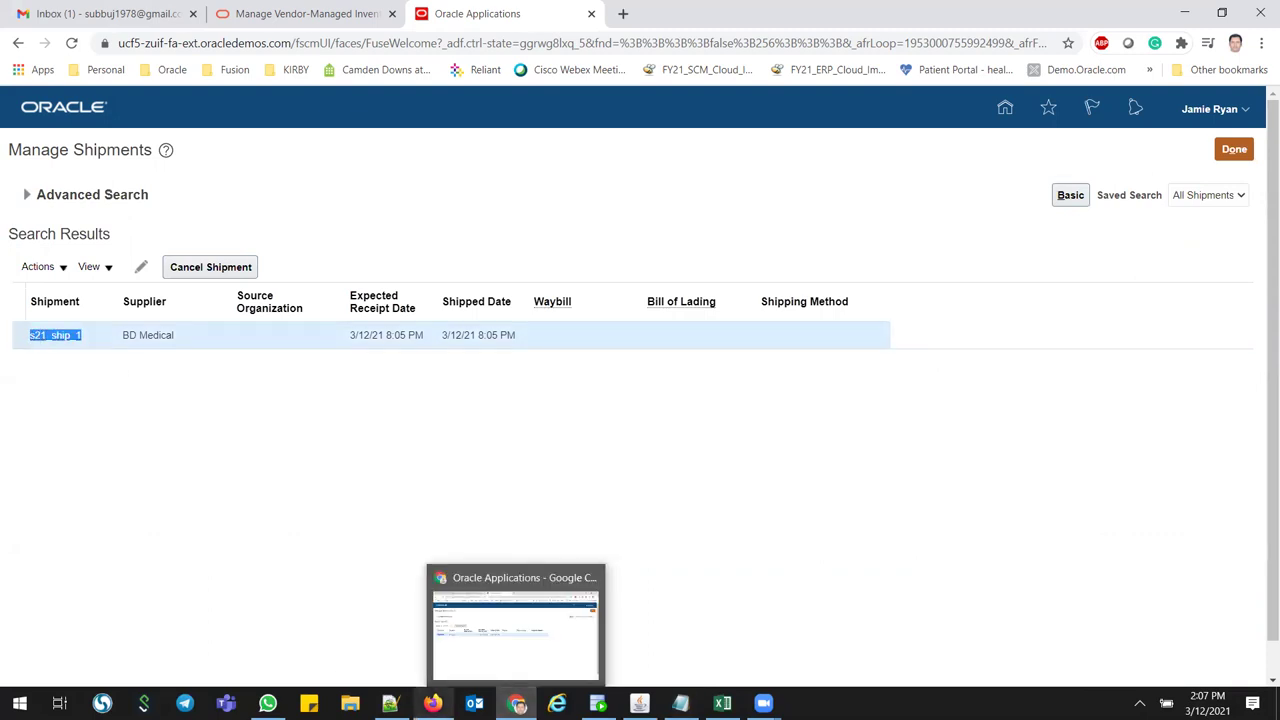
{"action": "left_click", "coordinate": [432, 703]}
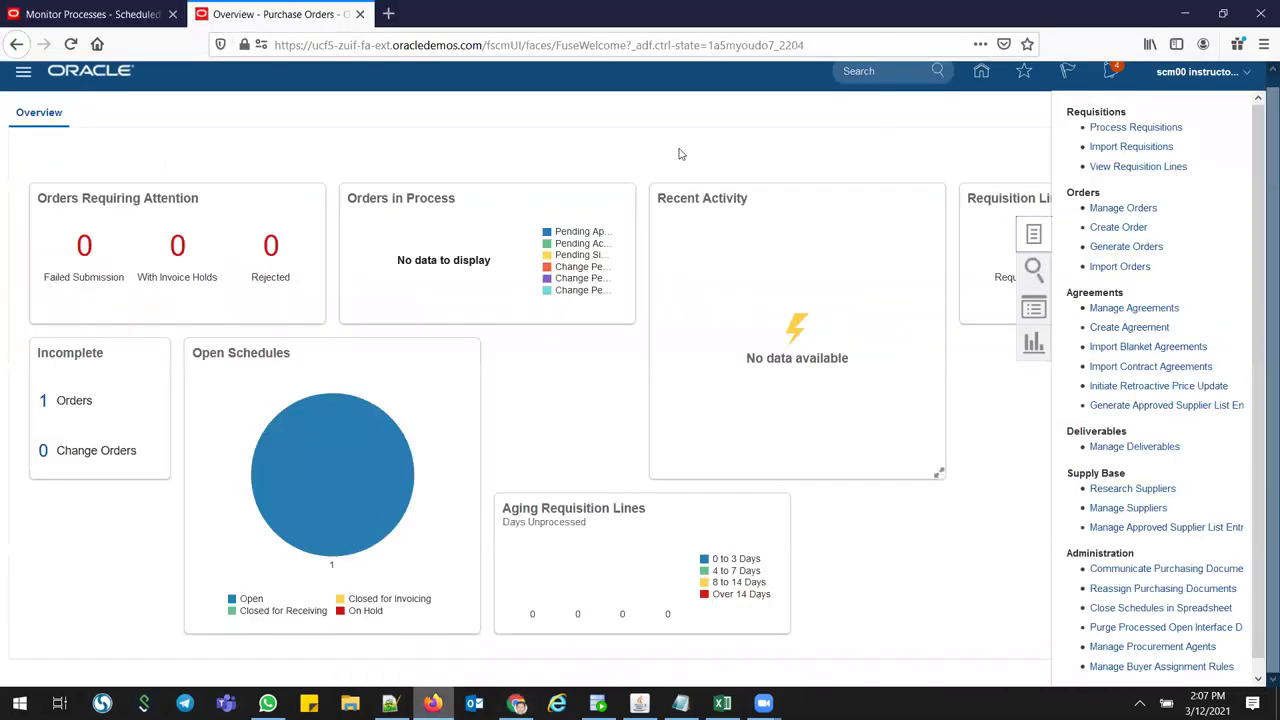
{"action": "left_click", "coordinate": [982, 72]}
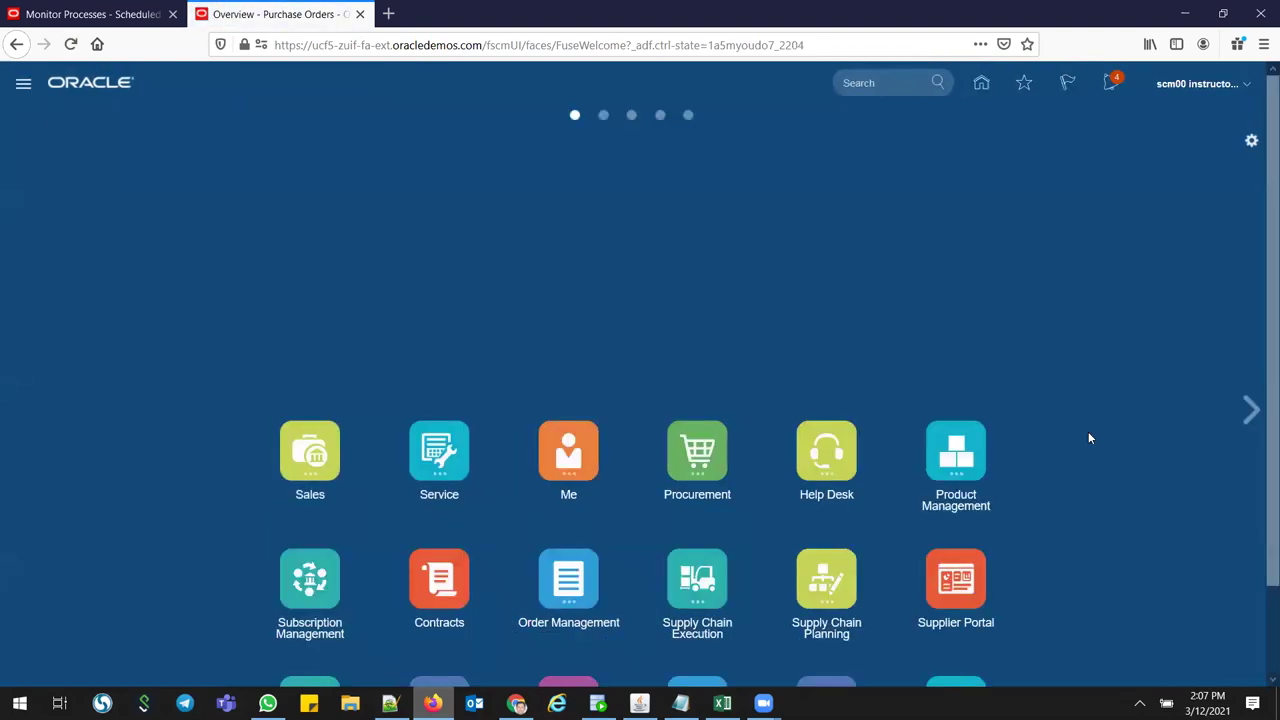
{"action": "left_click_drag", "start_coordinate": [1266, 337], "coordinate": [1263, 412]}
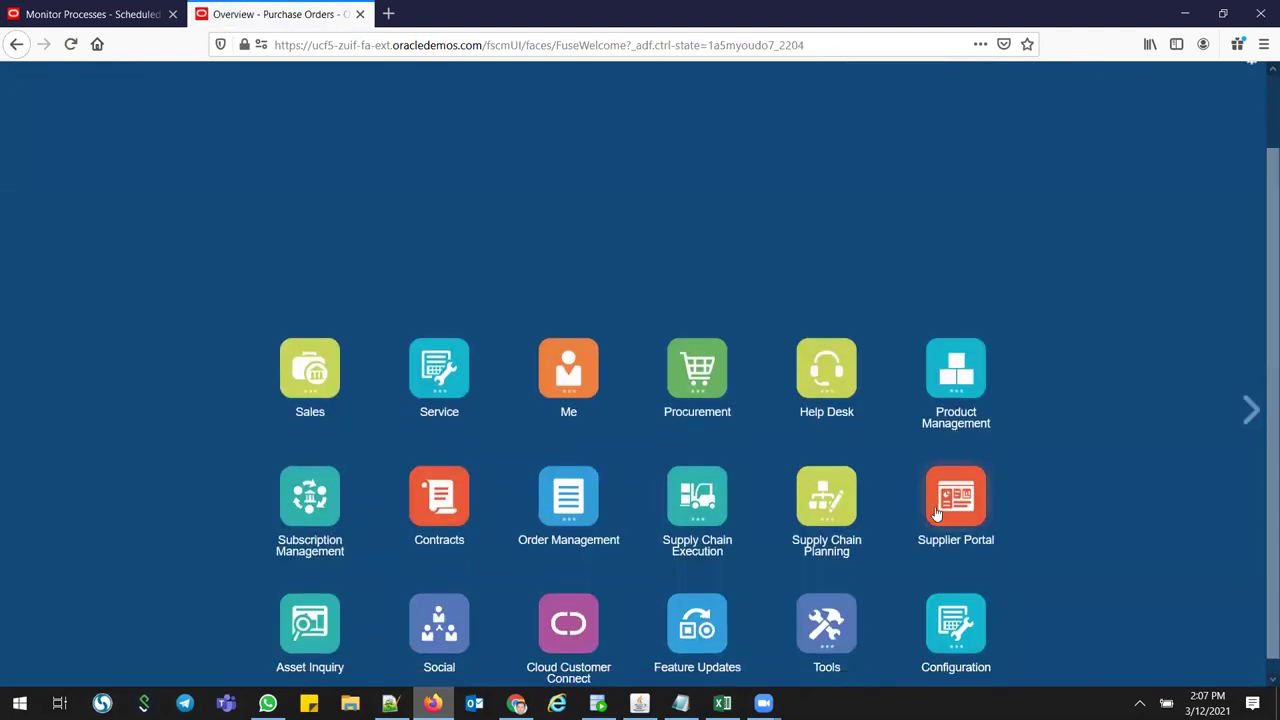
{"action": "left_click", "coordinate": [700, 500]}
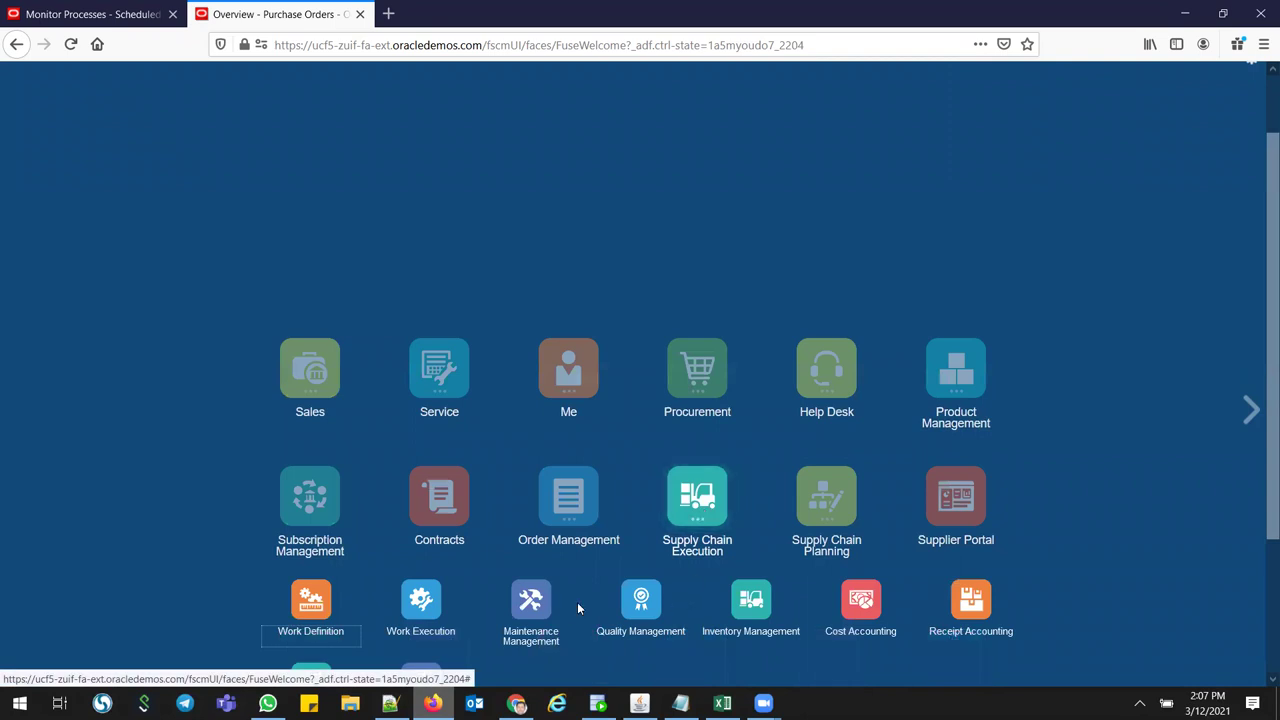
{"action": "left_click", "coordinate": [751, 600]}
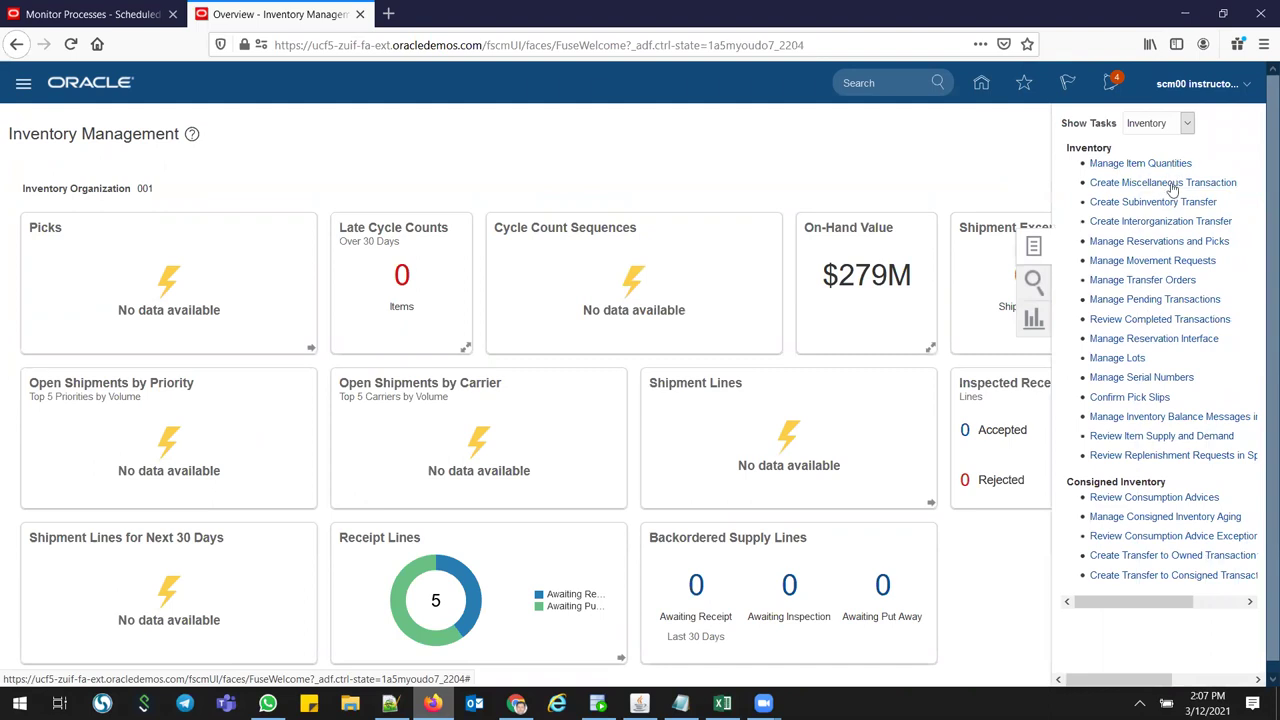
Show the Receipts tasks in Inventory Management and start Receive Expected Shipments.
{"action": "left_click", "coordinate": [1172, 125]}
{"action": "left_click", "coordinate": [1147, 216]}
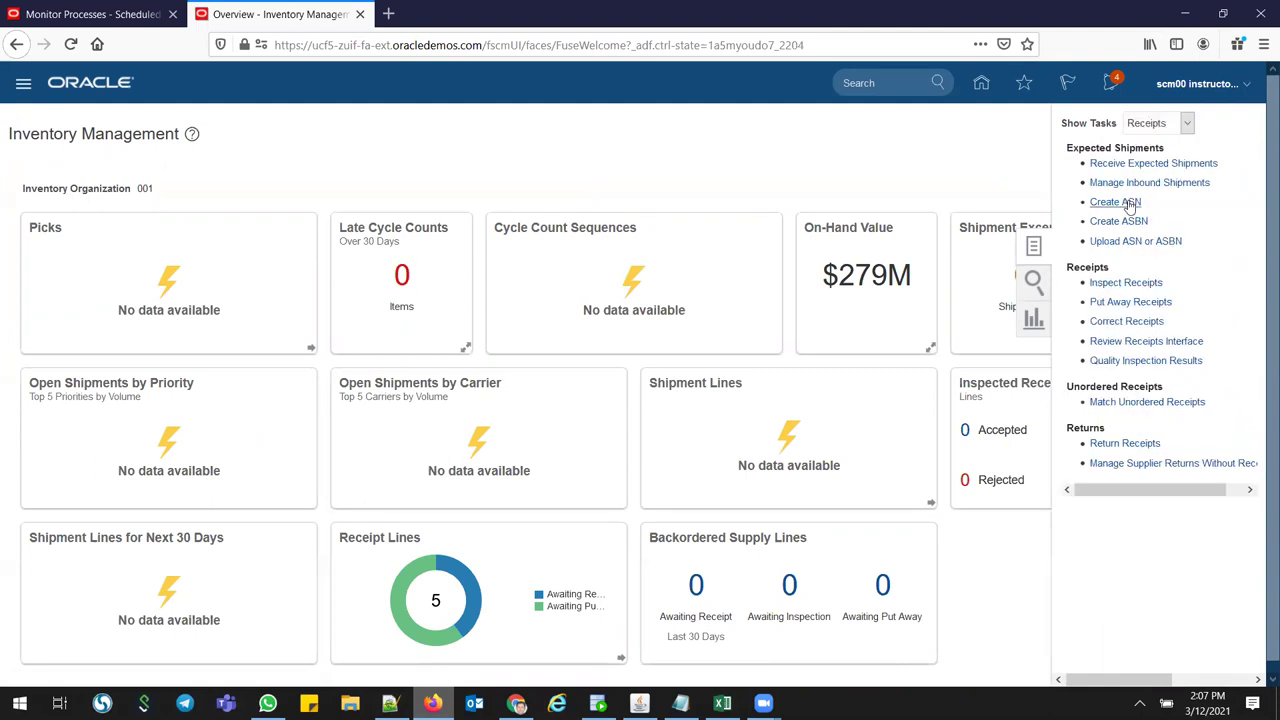
{"action": "left_click", "coordinate": [1128, 163]}
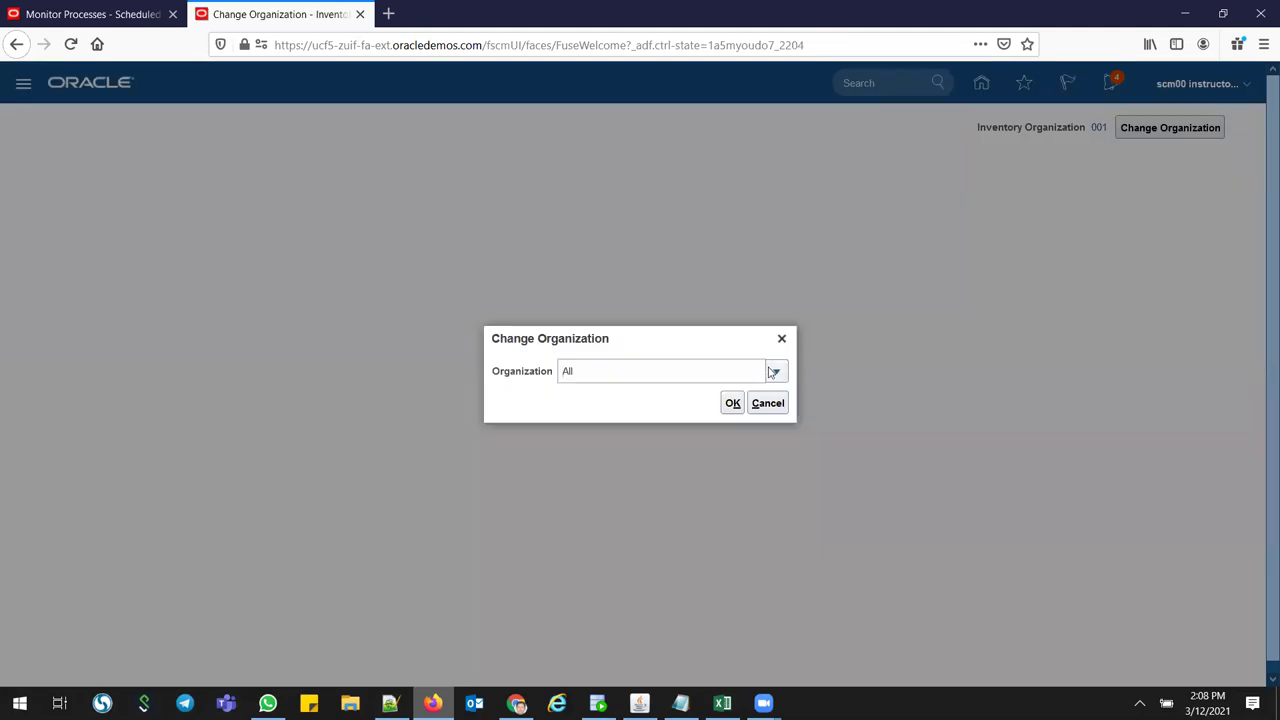
Look up organization HC01, Wondercare General Hospital, and set it as the inventory organization.
{"action": "left_click", "coordinate": [776, 371]}
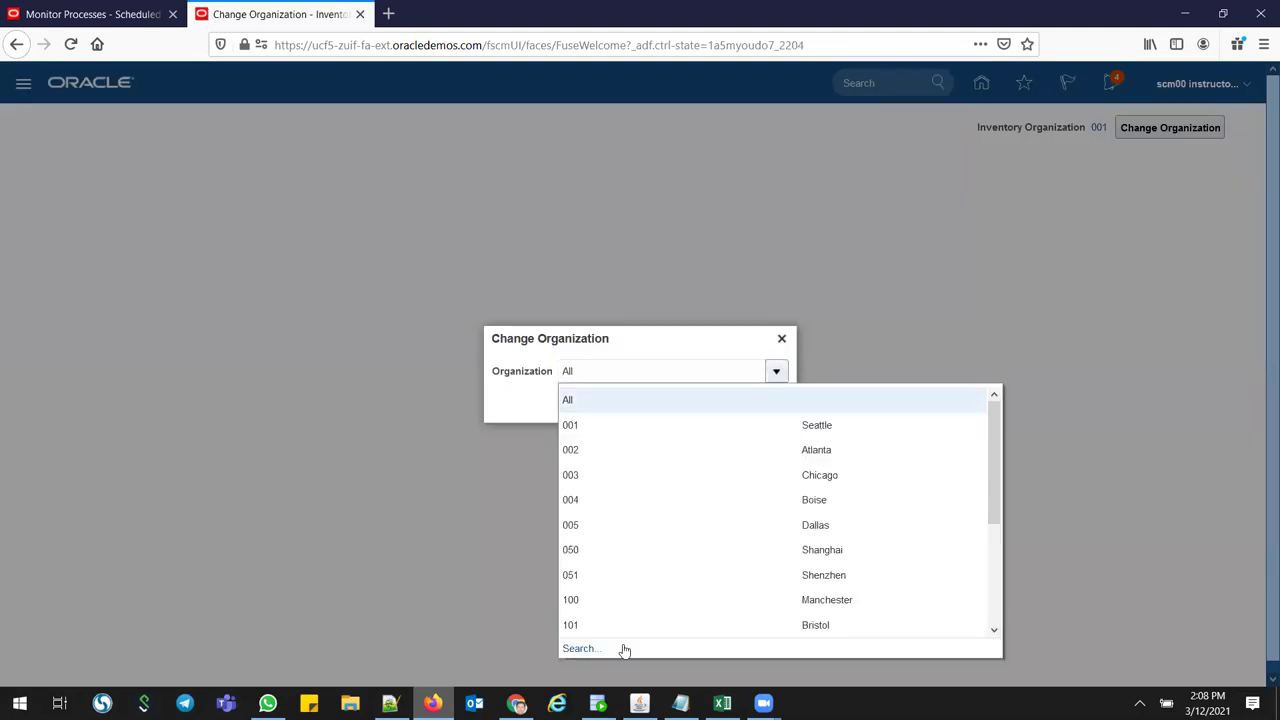
{"action": "left_click", "coordinate": [580, 648]}
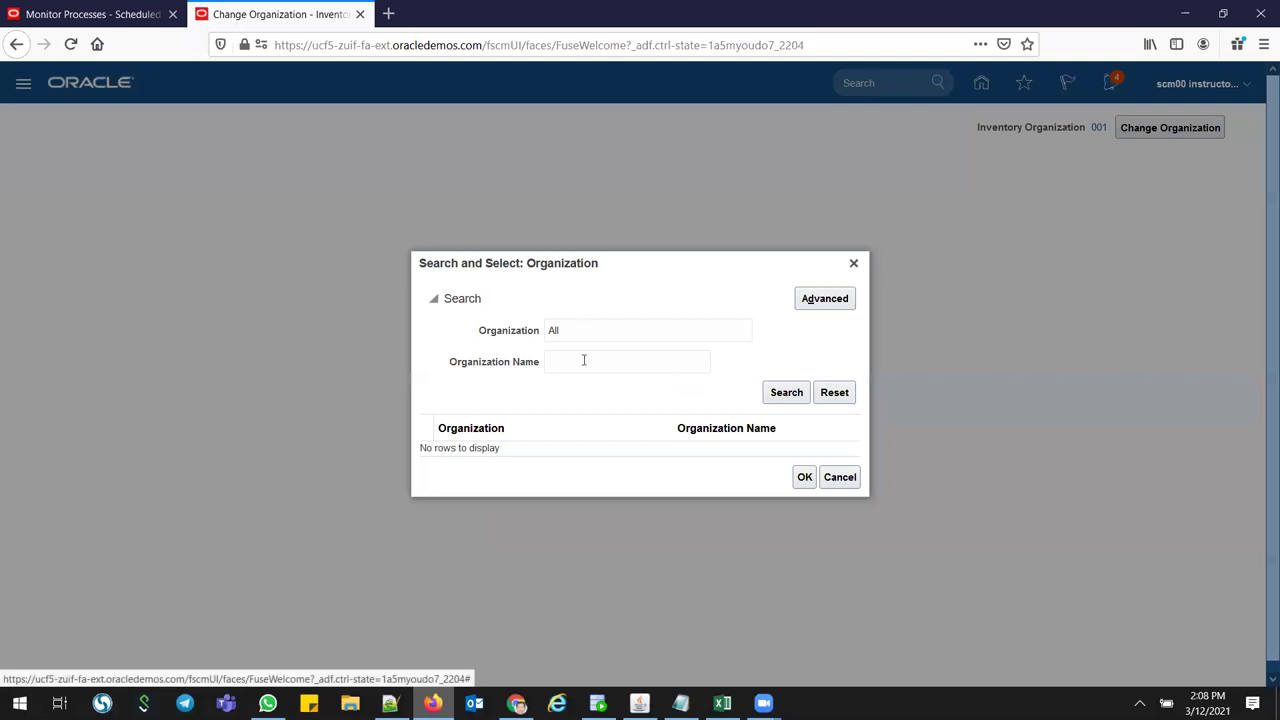
{"action": "left_click", "coordinate": [580, 331]}
{"action": "double_click", "coordinate": [578, 333]}
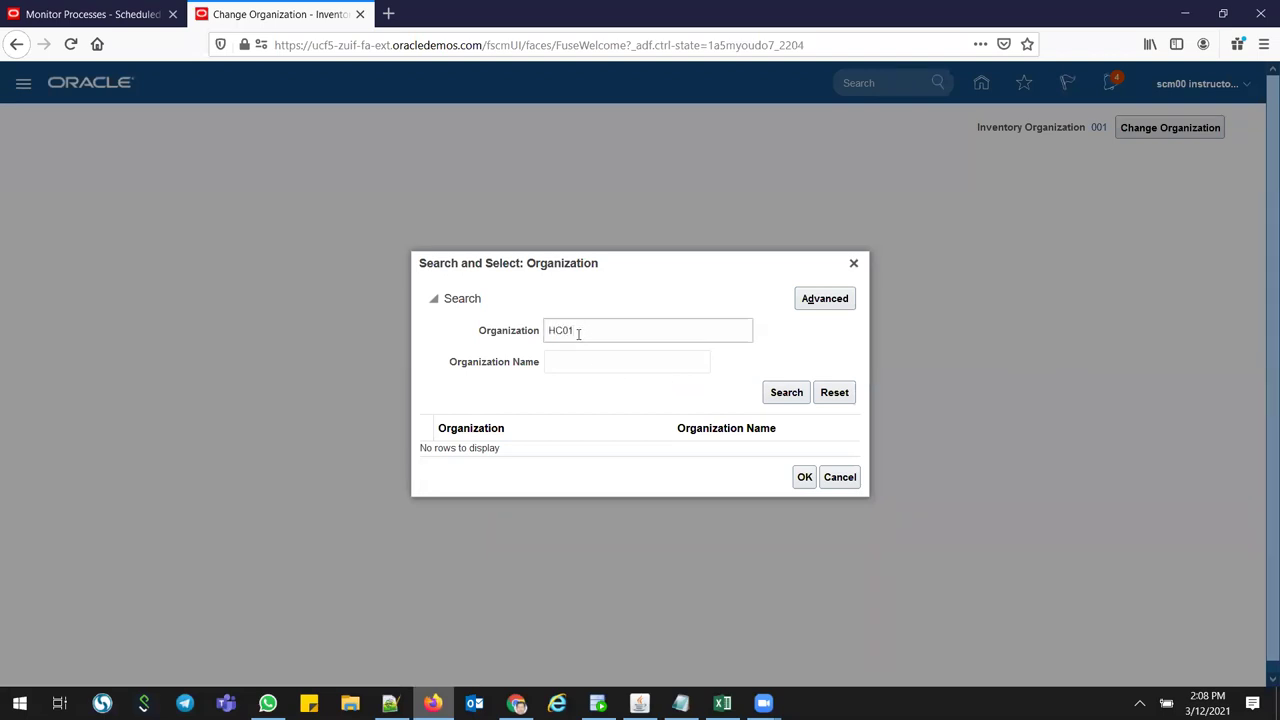
{"action": "key", "text": "Return"}
{"action": "left_click", "coordinate": [505, 450]}
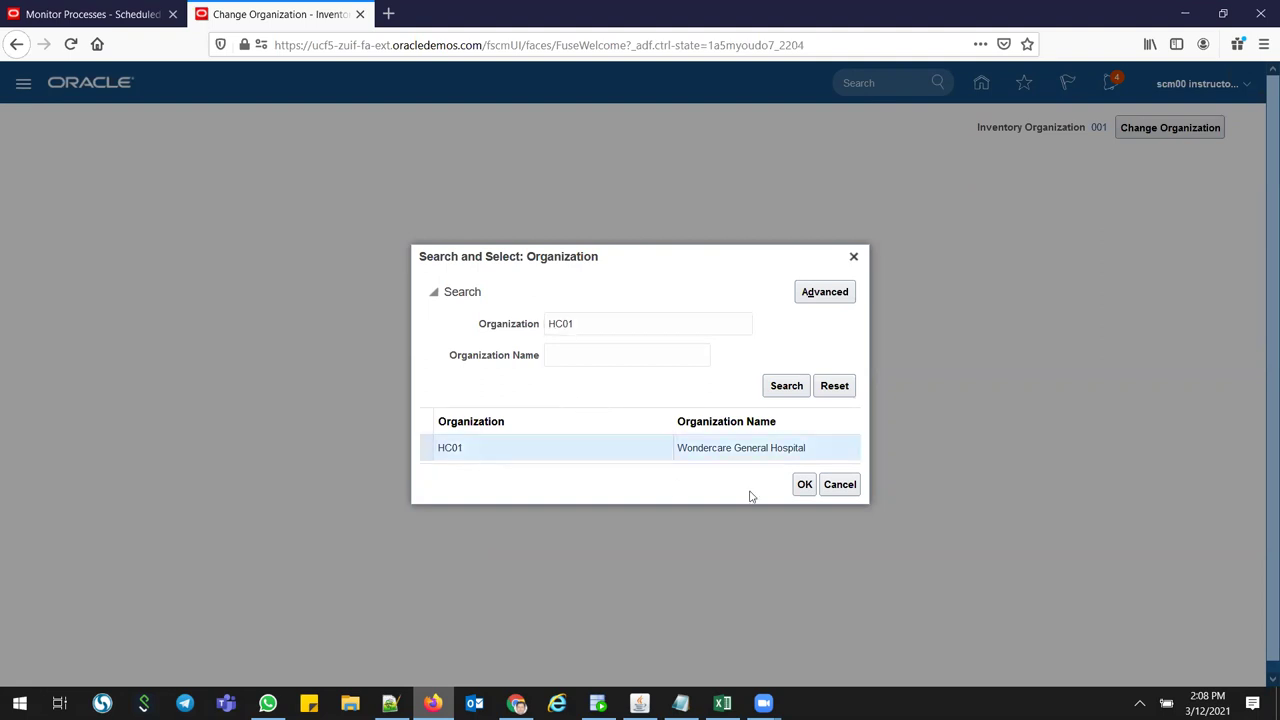
{"action": "left_click", "coordinate": [804, 484]}
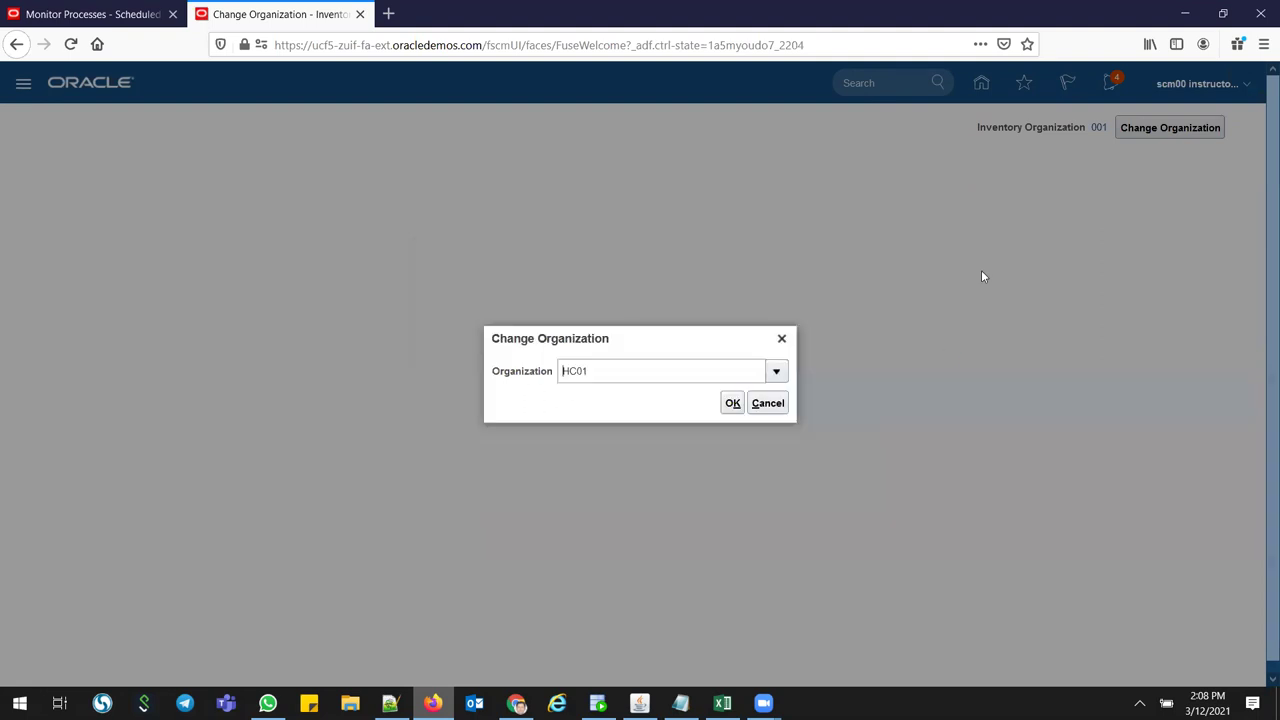
{"action": "left_click", "coordinate": [731, 405]}
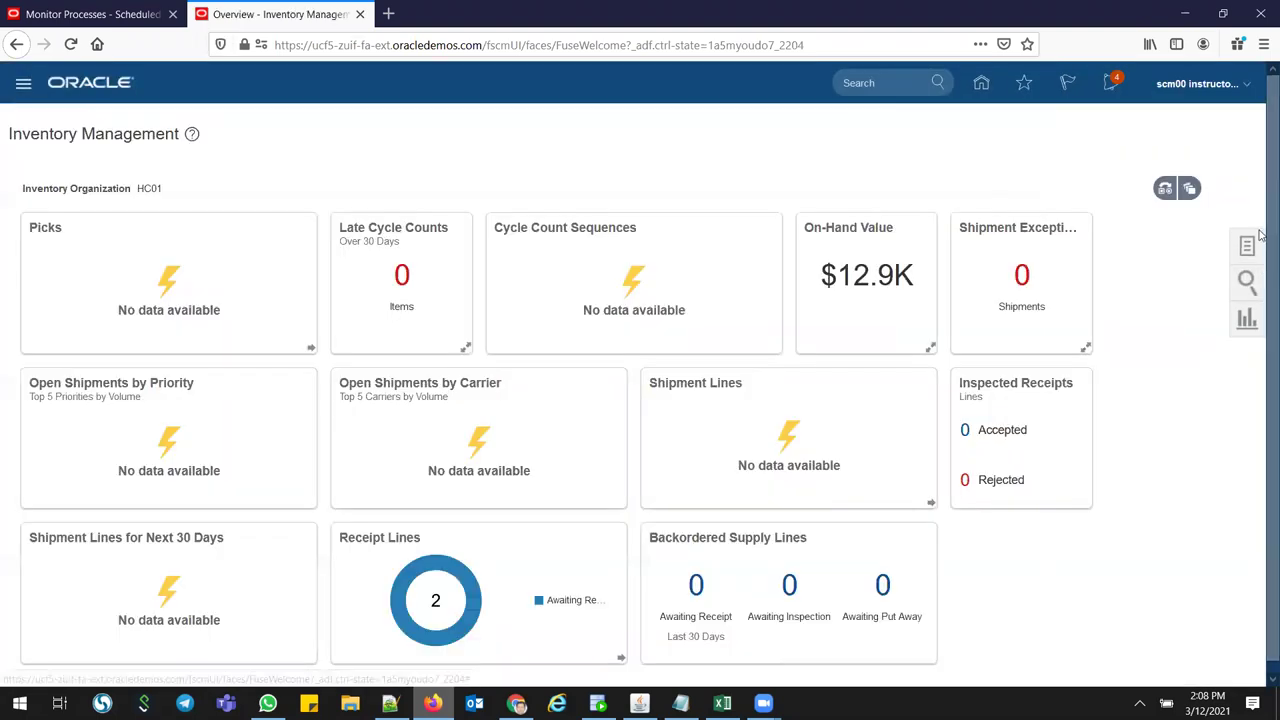
Open Receive Expected Shipments for HC01 and search for the expected lines of ASN s21_ship_1.
{"action": "left_click", "coordinate": [1247, 249]}
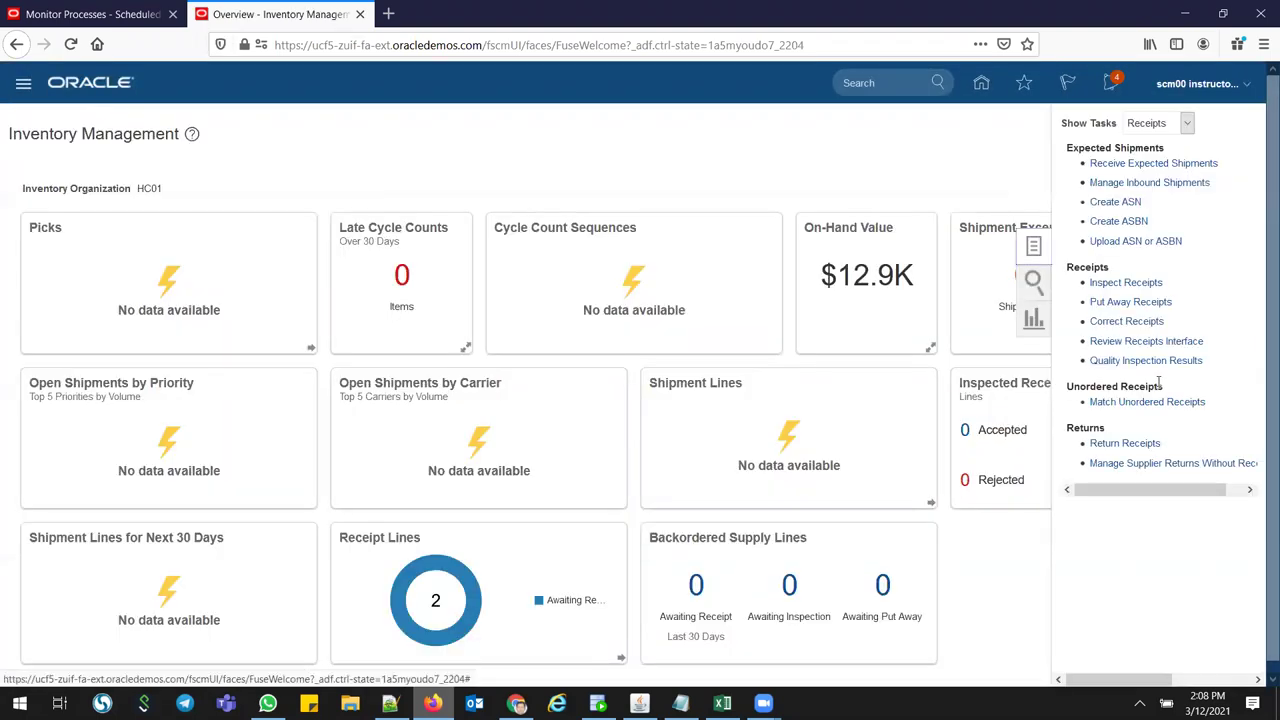
{"action": "left_click", "coordinate": [1108, 163]}
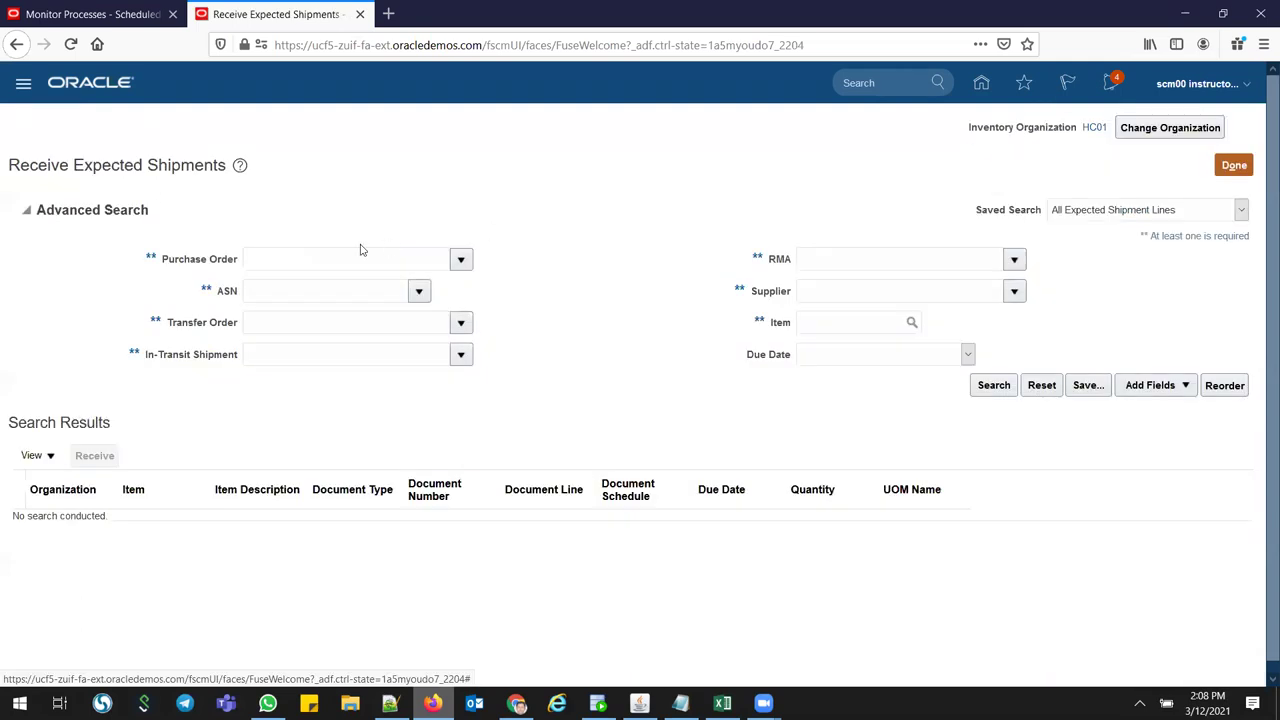
{"action": "left_click", "coordinate": [289, 288]}
{"action": "key", "text": "ctrl+v"}
{"action": "key", "text": "Tab"}
{"action": "left_click", "coordinate": [1003, 388]}
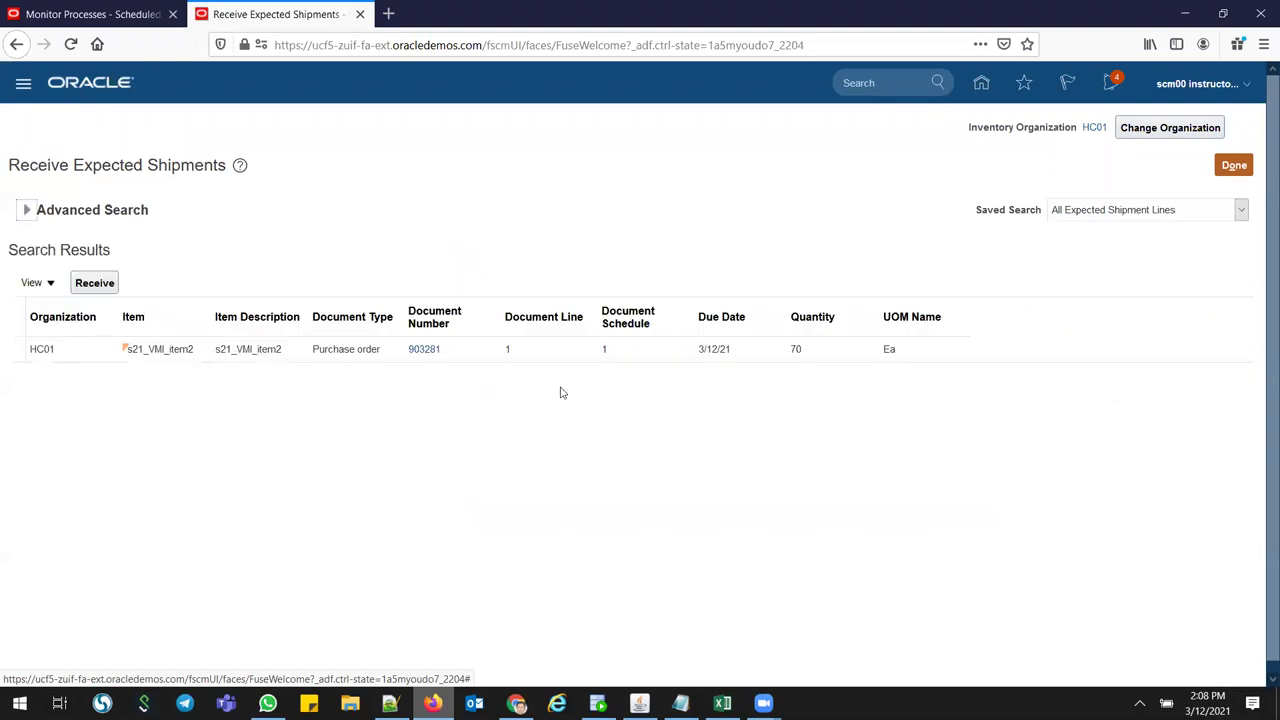
Start receiving the s21_VMI_item2 purchase order line and set its receipt quantity to 70.
{"action": "left_click", "coordinate": [17, 348]}
{"action": "left_click", "coordinate": [94, 287]}
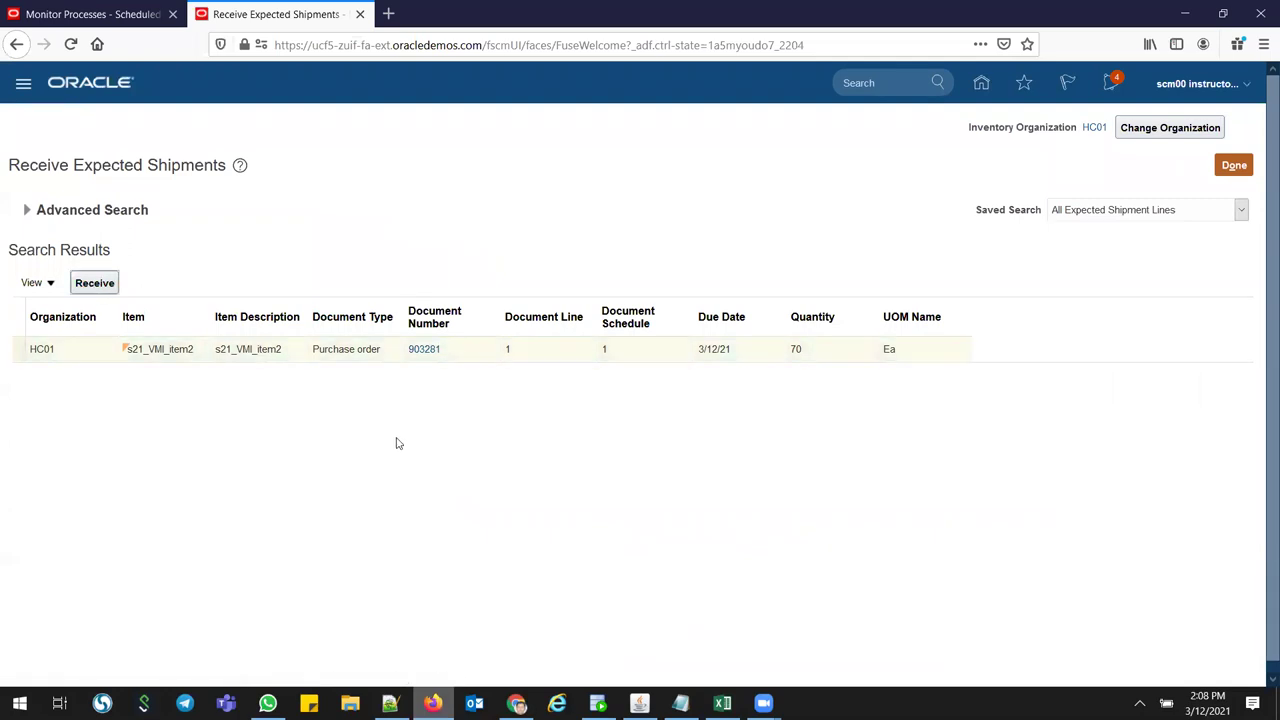
{"action": "left_click", "coordinate": [97, 287]}
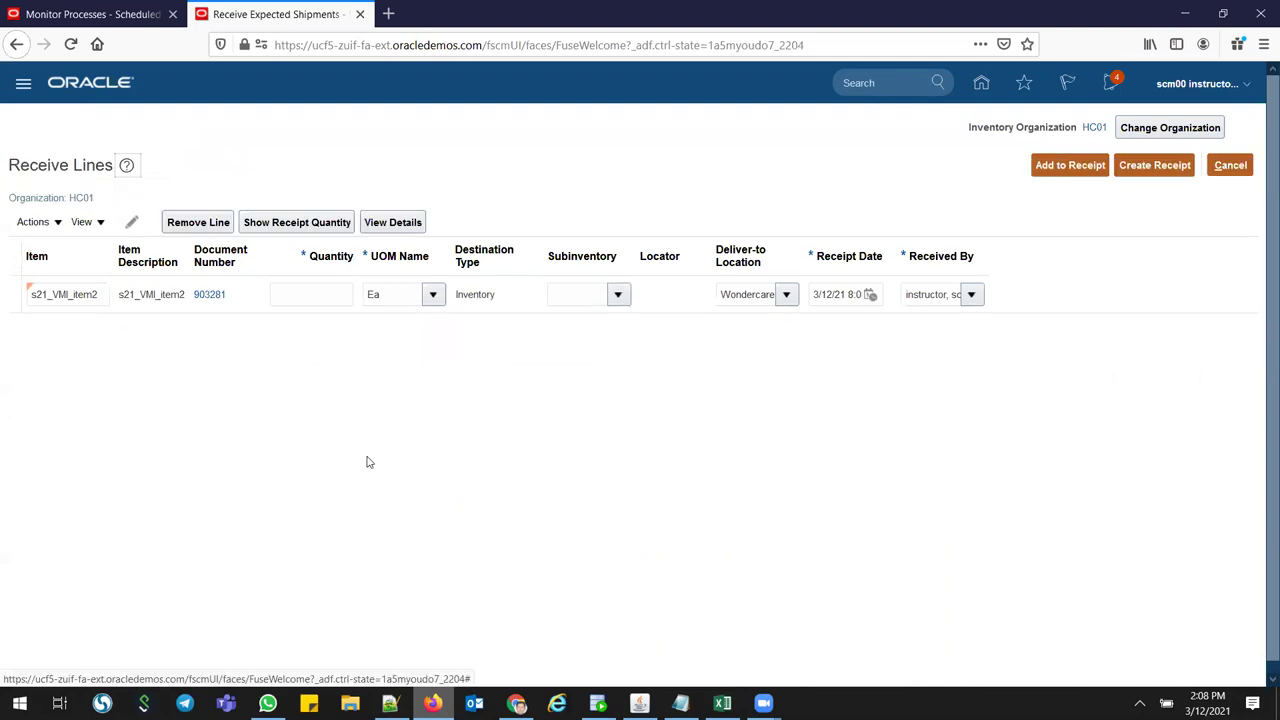
{"action": "left_click", "coordinate": [304, 295]}
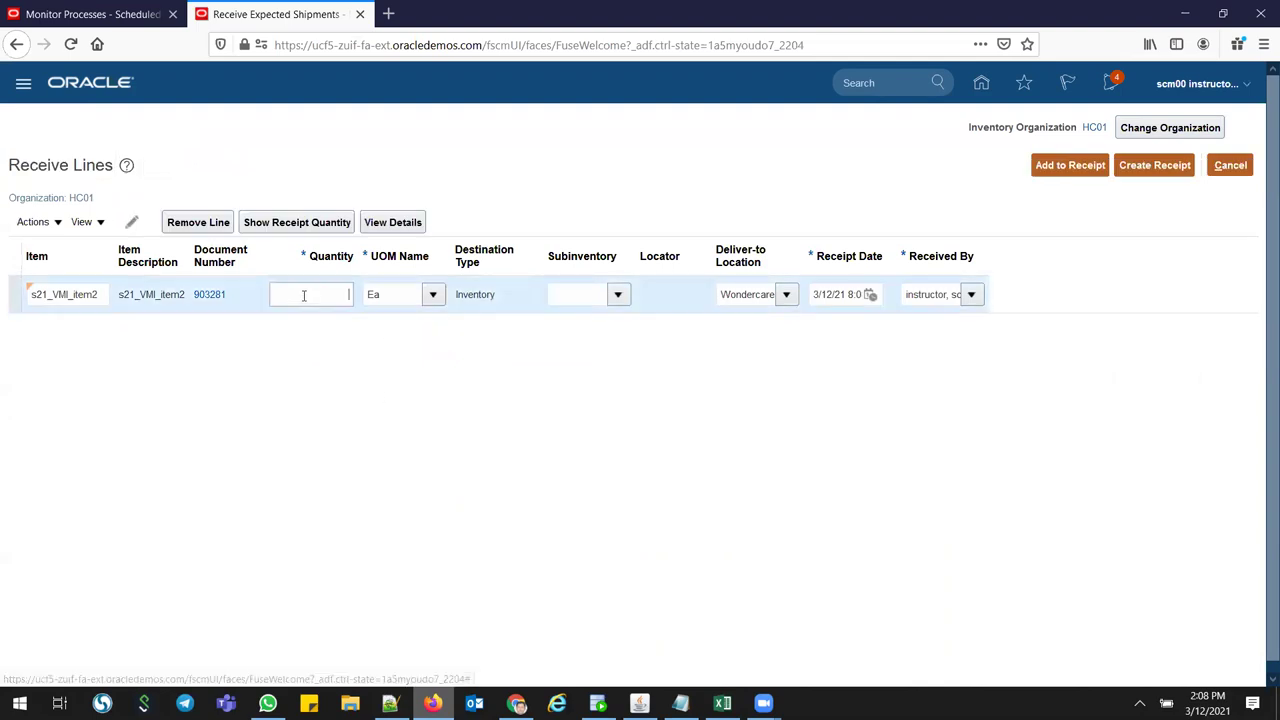
{"action": "type", "text": "70"}
{"action": "key", "text": "Tab"}
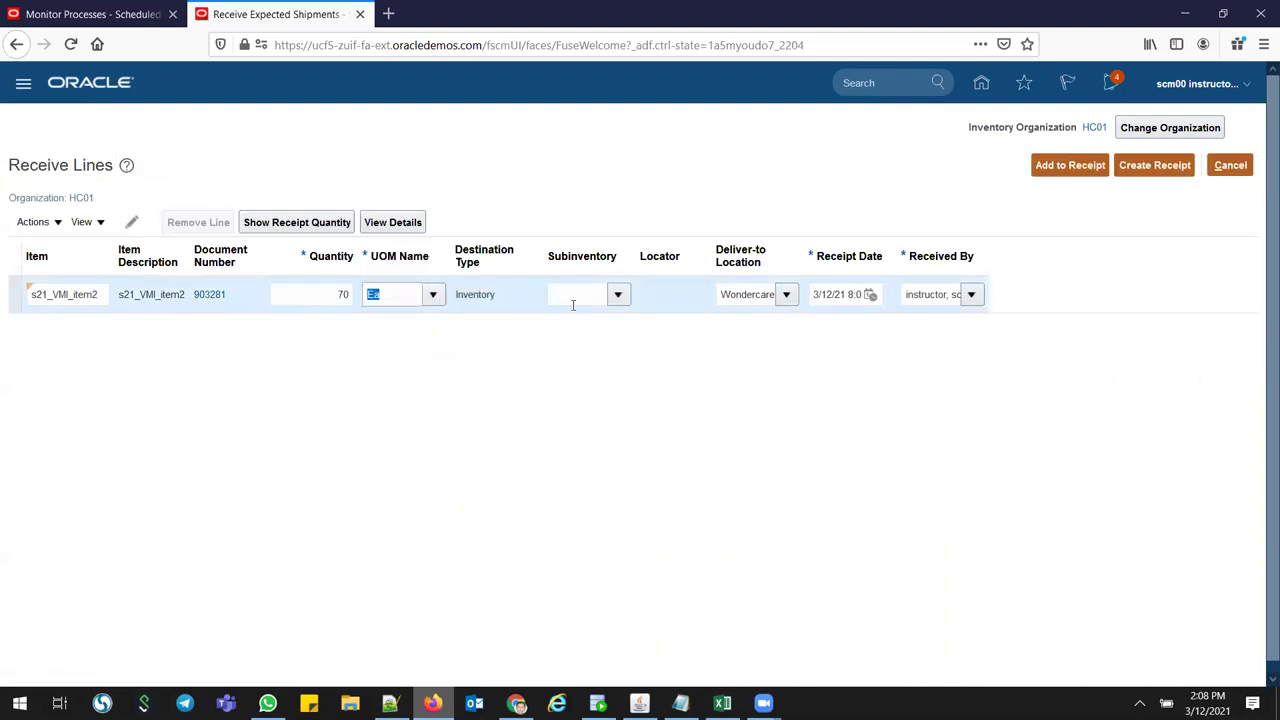
Set the s21_VMI_item2 receipt line's subinventory to Stores and try to create the receipt.
{"action": "left_click", "coordinate": [573, 298]}
{"action": "left_click", "coordinate": [617, 294]}
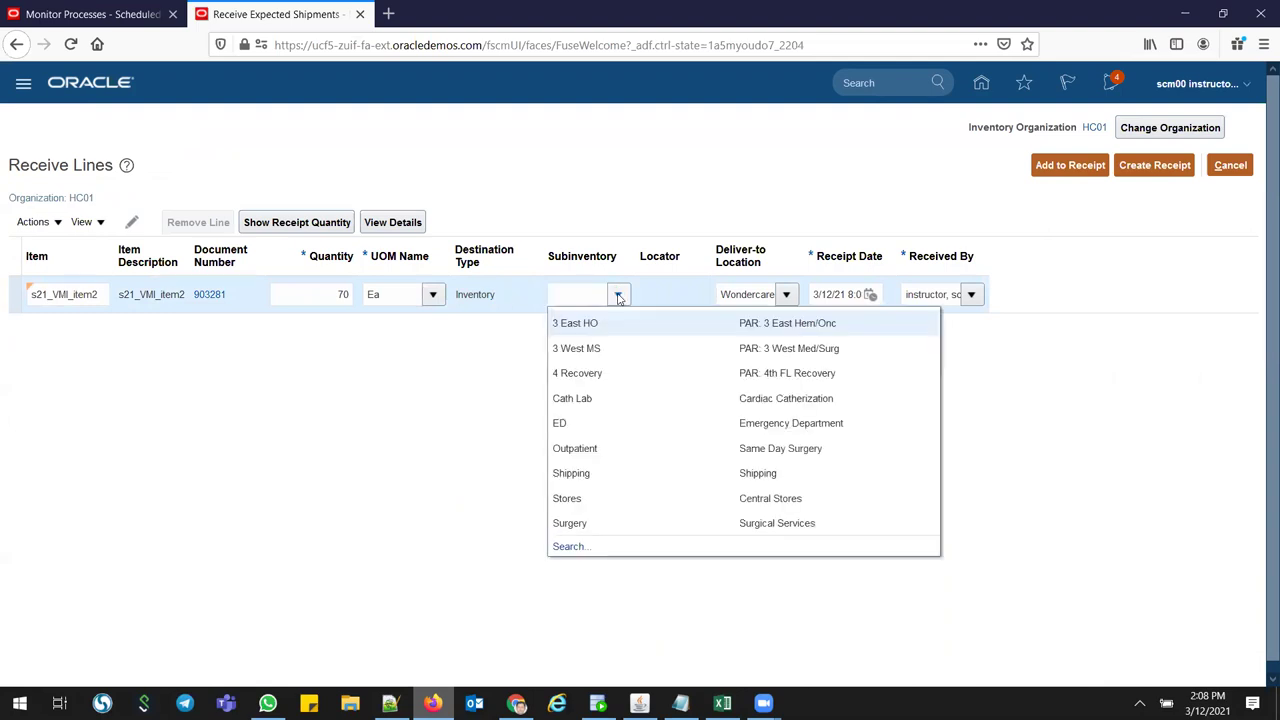
{"action": "left_click", "coordinate": [570, 499]}
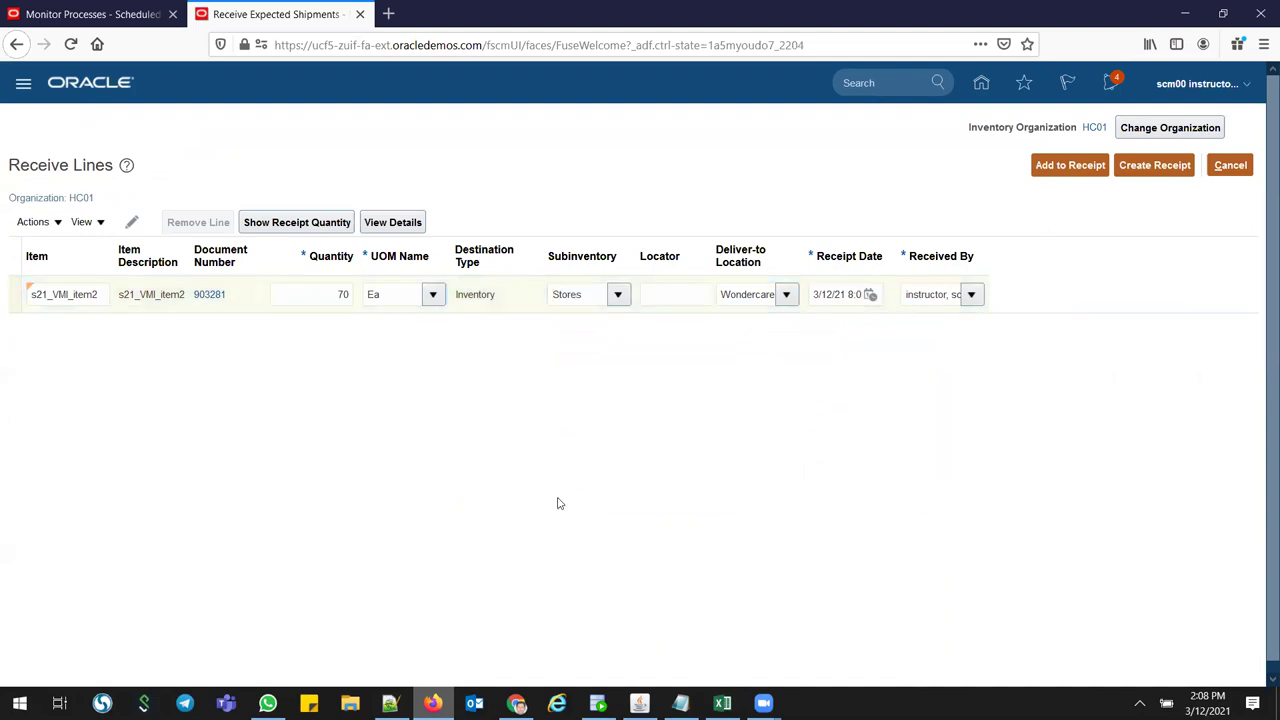
{"action": "left_click", "coordinate": [1155, 167]}
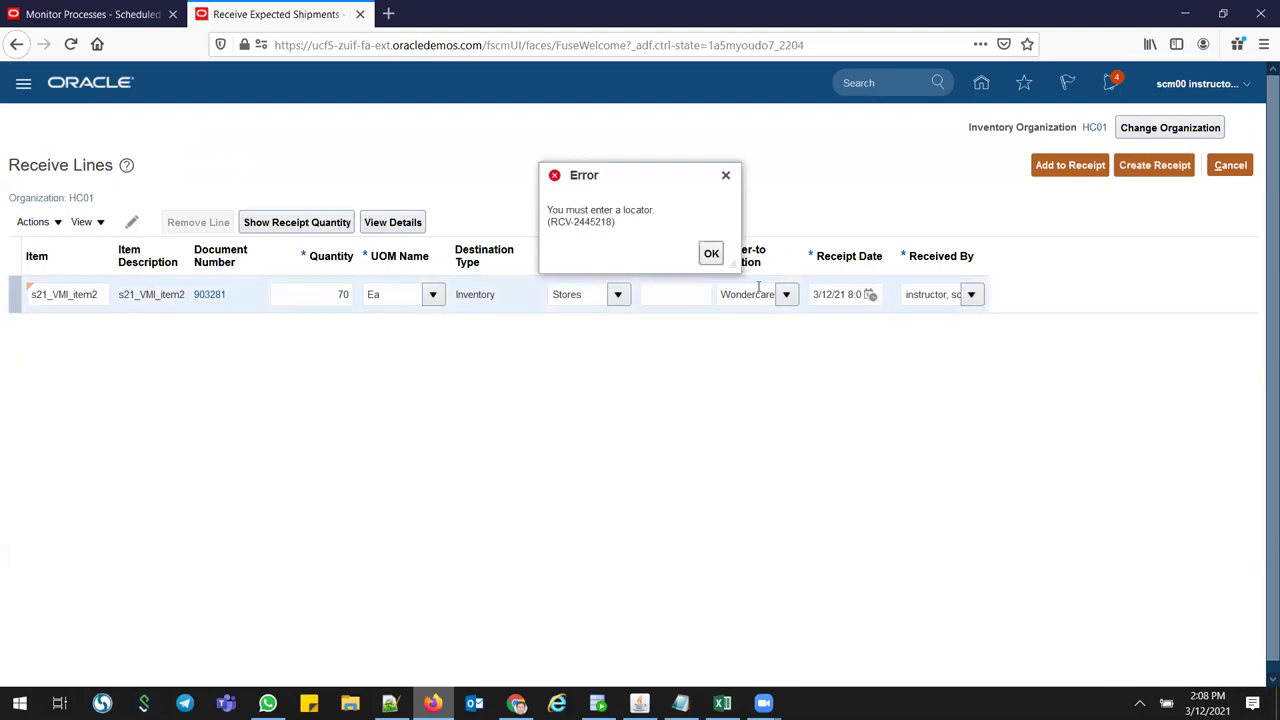
Try to assign locator 1.1.1 to the s21_VMI_item2 receipt line, search for it, and clear the locator entry.
{"action": "left_click", "coordinate": [711, 253]}
{"action": "left_click", "coordinate": [697, 293]}
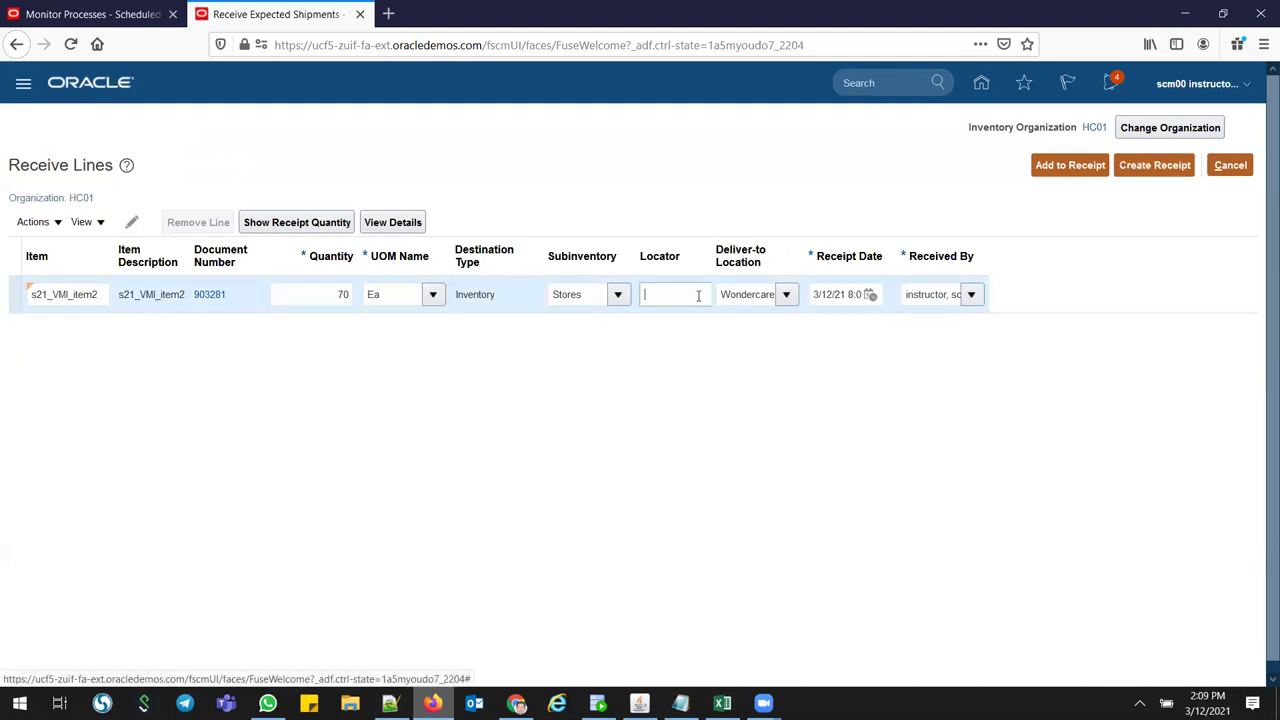
{"action": "type", "text": "1.1.1"}
{"action": "key", "text": "Tab"}
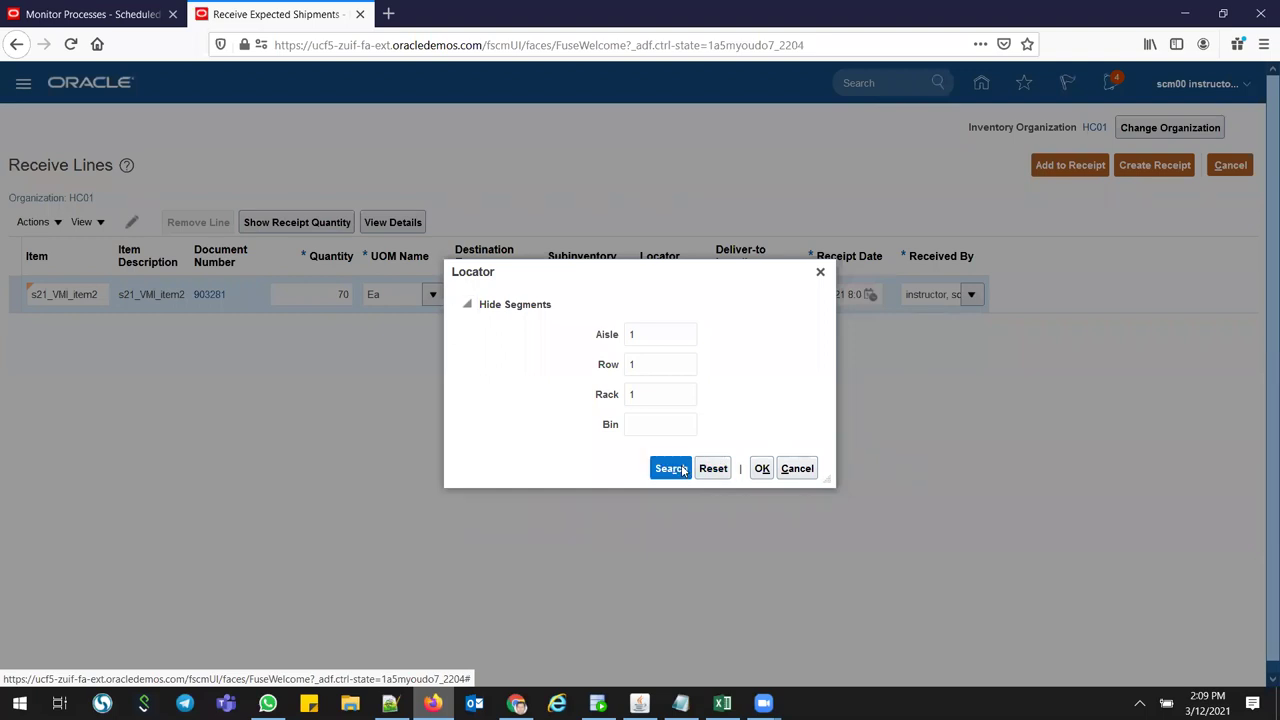
{"action": "left_click", "coordinate": [683, 470]}
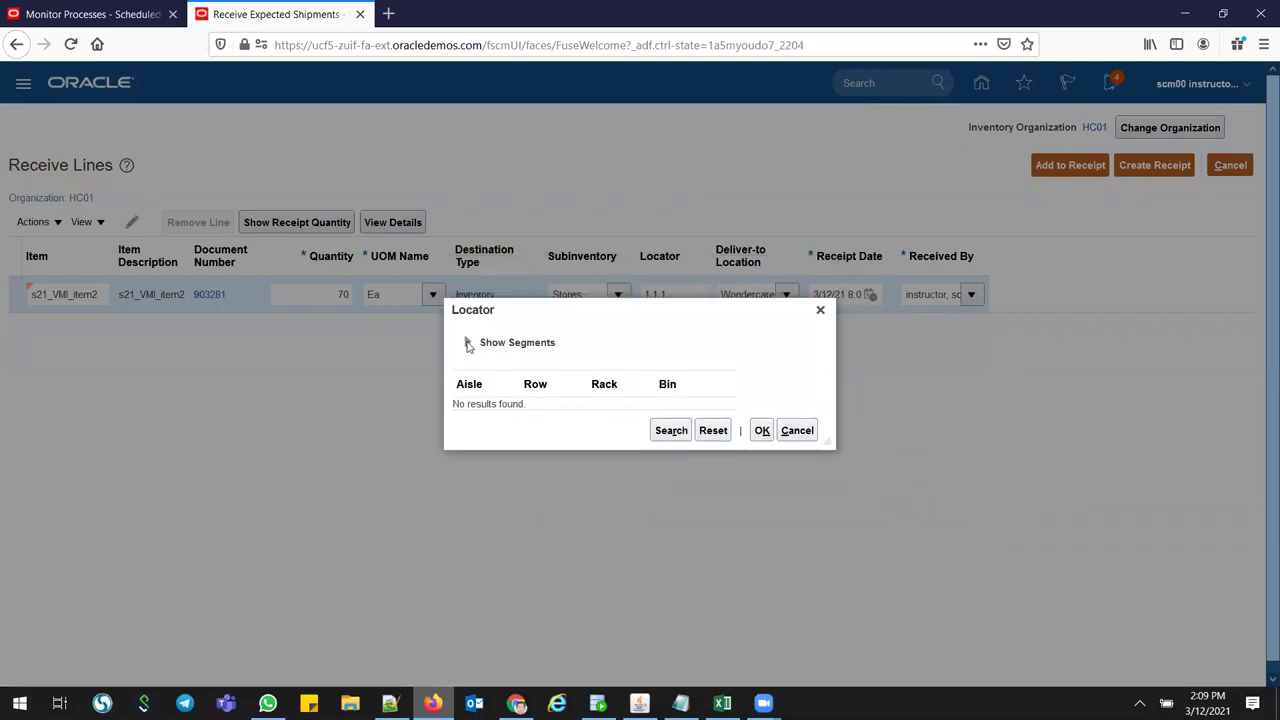
{"action": "left_click", "coordinate": [757, 432]}
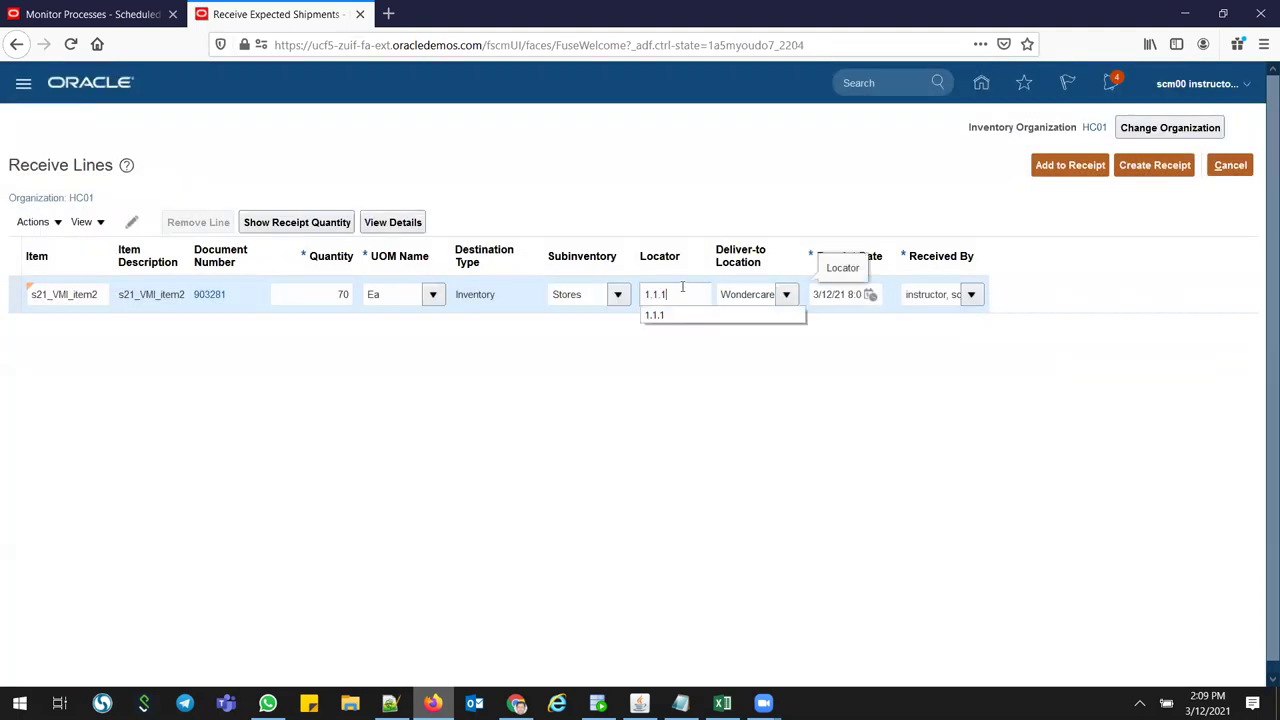
{"action": "key", "text": "BackSpace"}
{"action": "key", "text": "BackSpace"}
{"action": "key", "text": "BackSpace"}
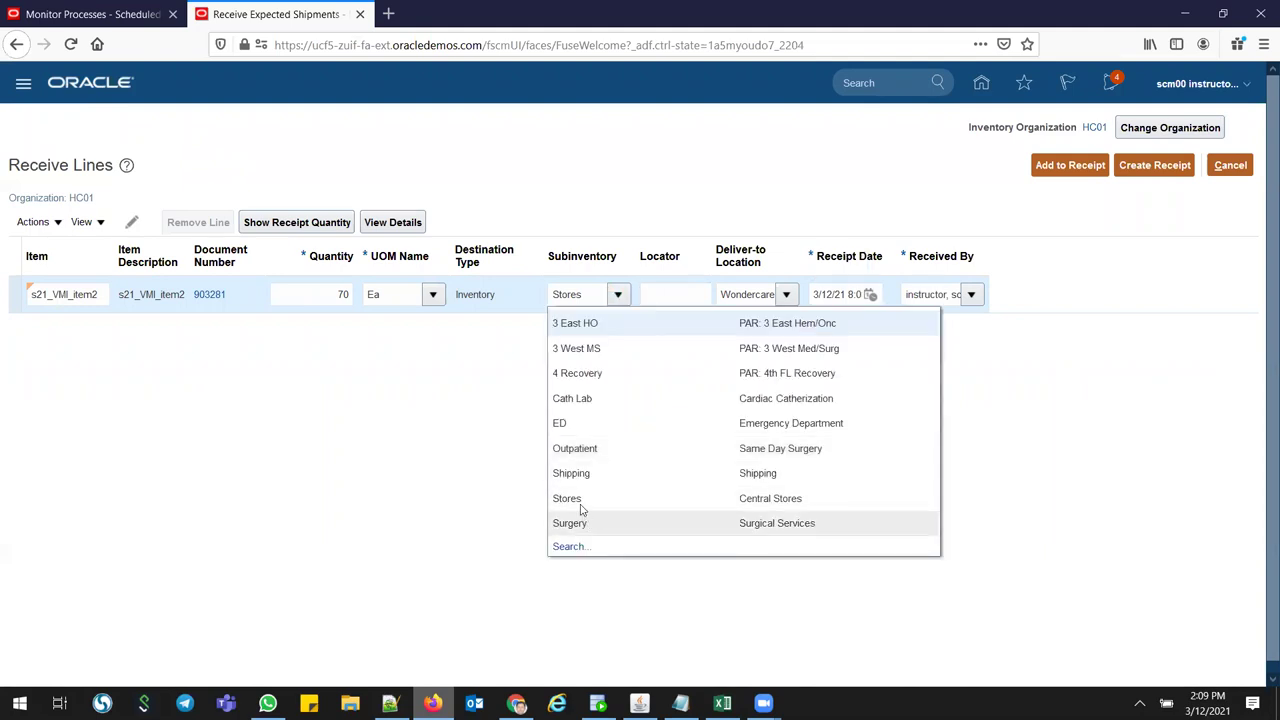
Set the s21_VMI_item2 receipt line's subinventory to Shipping, and create and submit the receipt.
{"action": "left_click", "coordinate": [576, 473]}
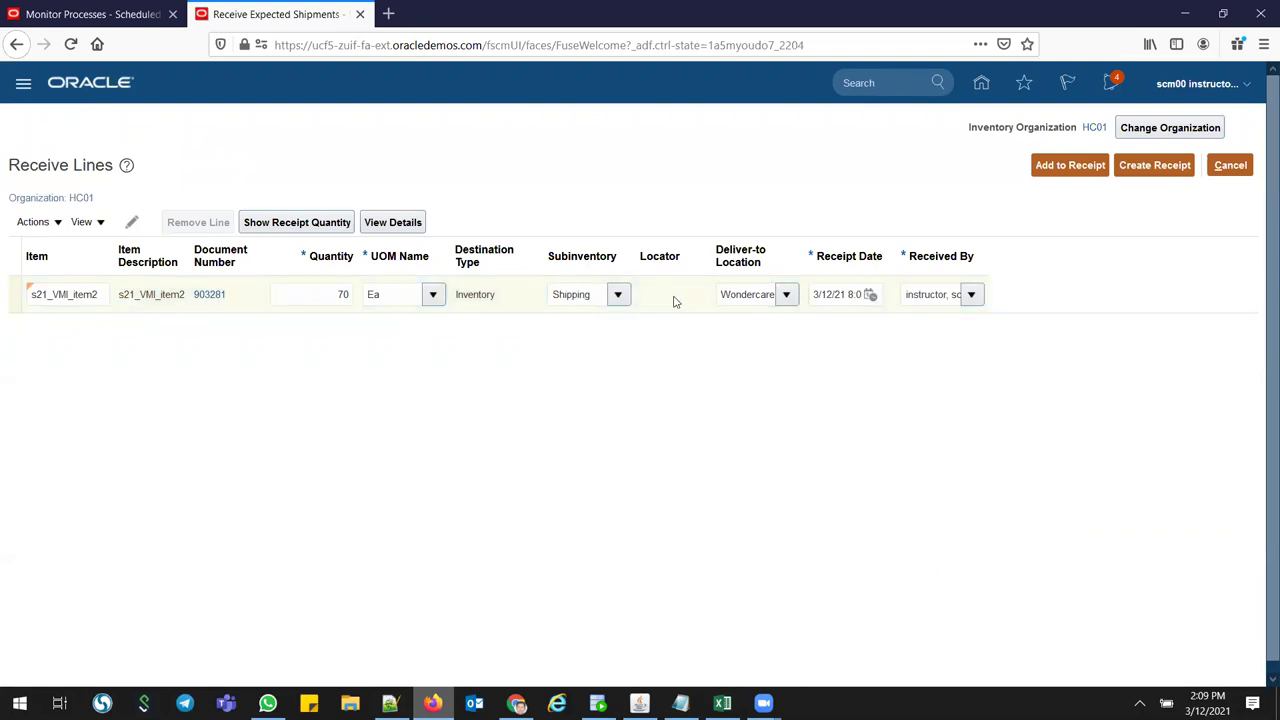
{"action": "left_click", "coordinate": [1150, 168]}
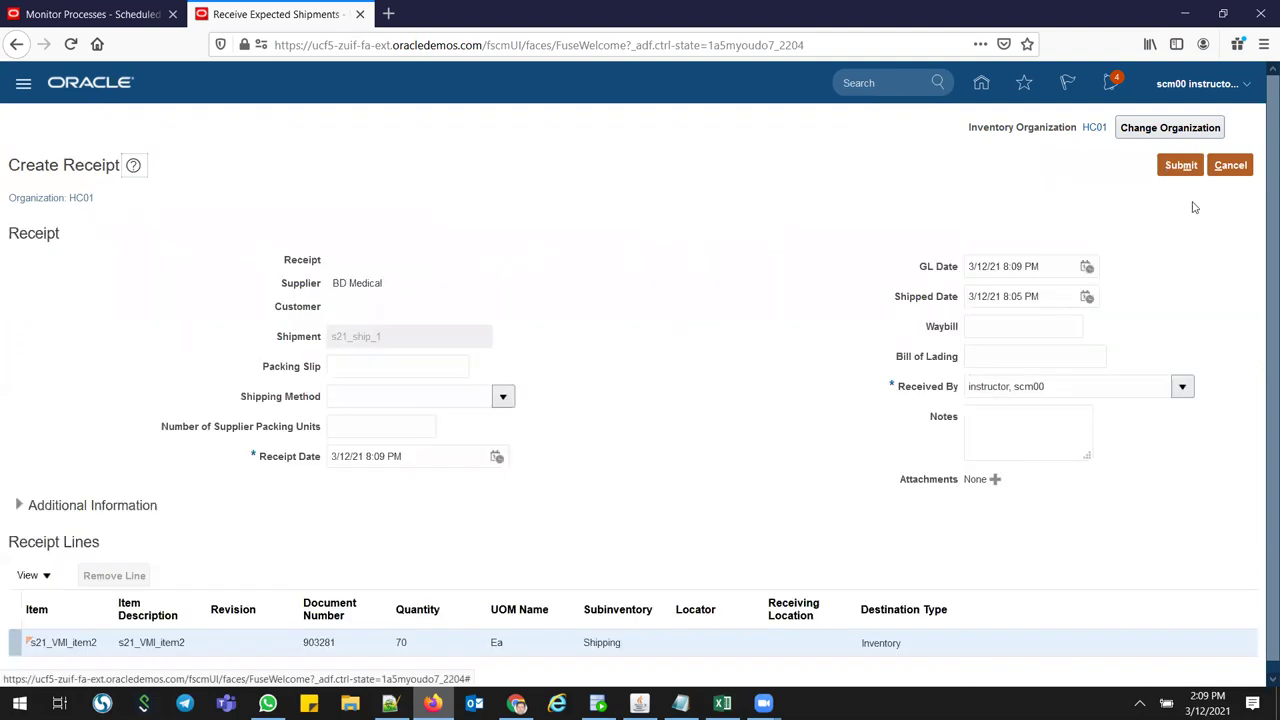
{"action": "left_click", "coordinate": [1178, 166]}
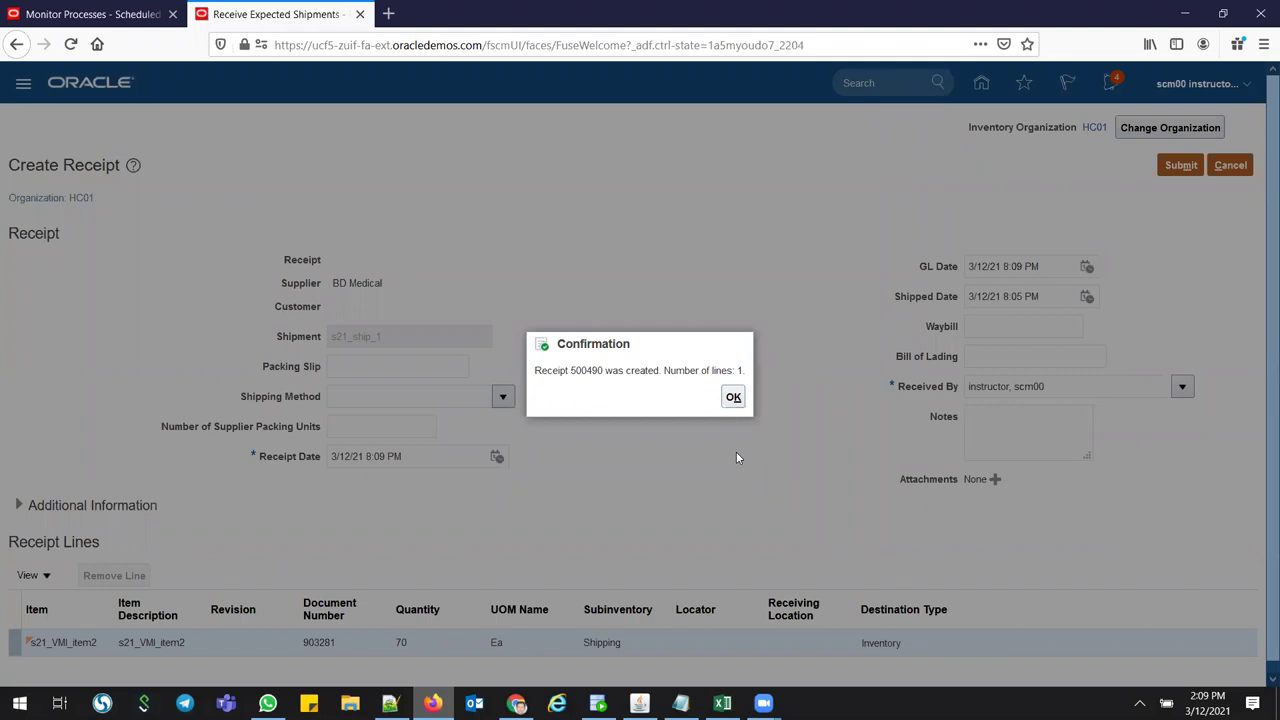
Copy the new receipt number from the confirmation and paste it into the Notepad notes below the earlier document numbers.
{"action": "double_click", "coordinate": [588, 370]}
{"action": "key", "text": "ctrl+c"}
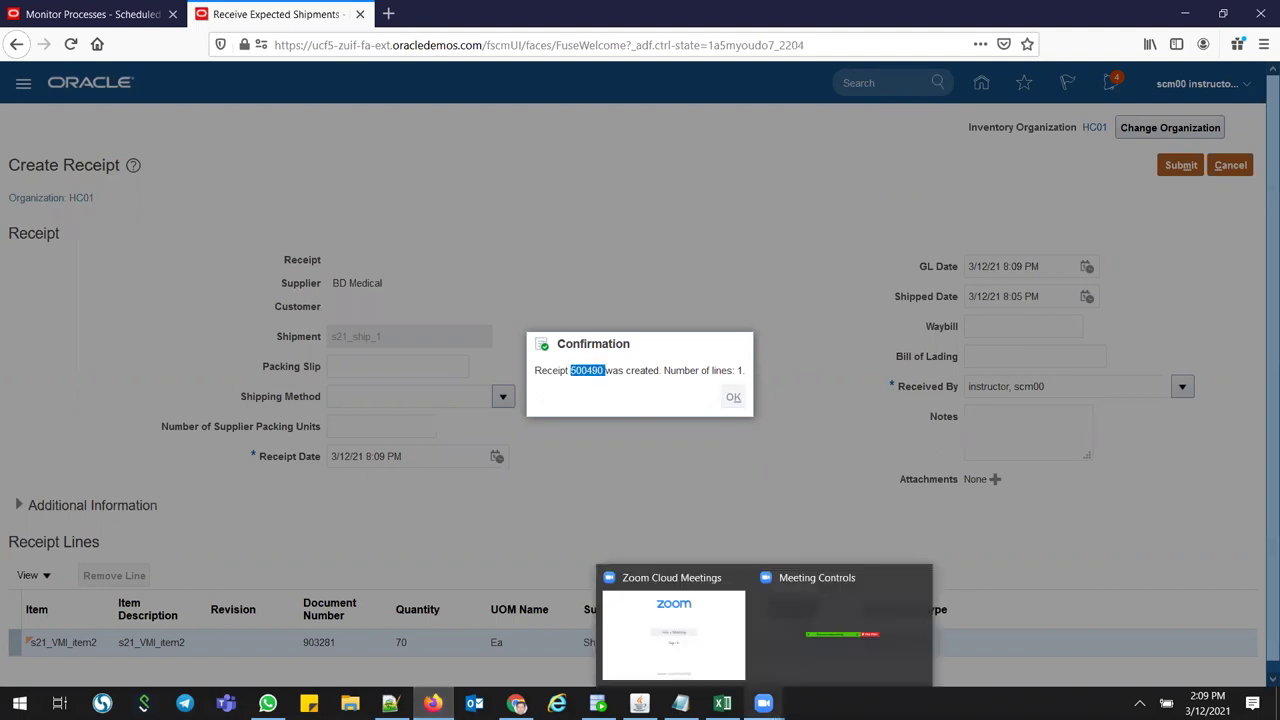
{"action": "left_click", "coordinate": [680, 703]}
{"action": "left_click", "coordinate": [871, 437]}
{"action": "key", "text": "Return"}
{"action": "key", "text": "Return"}
{"action": "key", "text": "ctrl+v"}
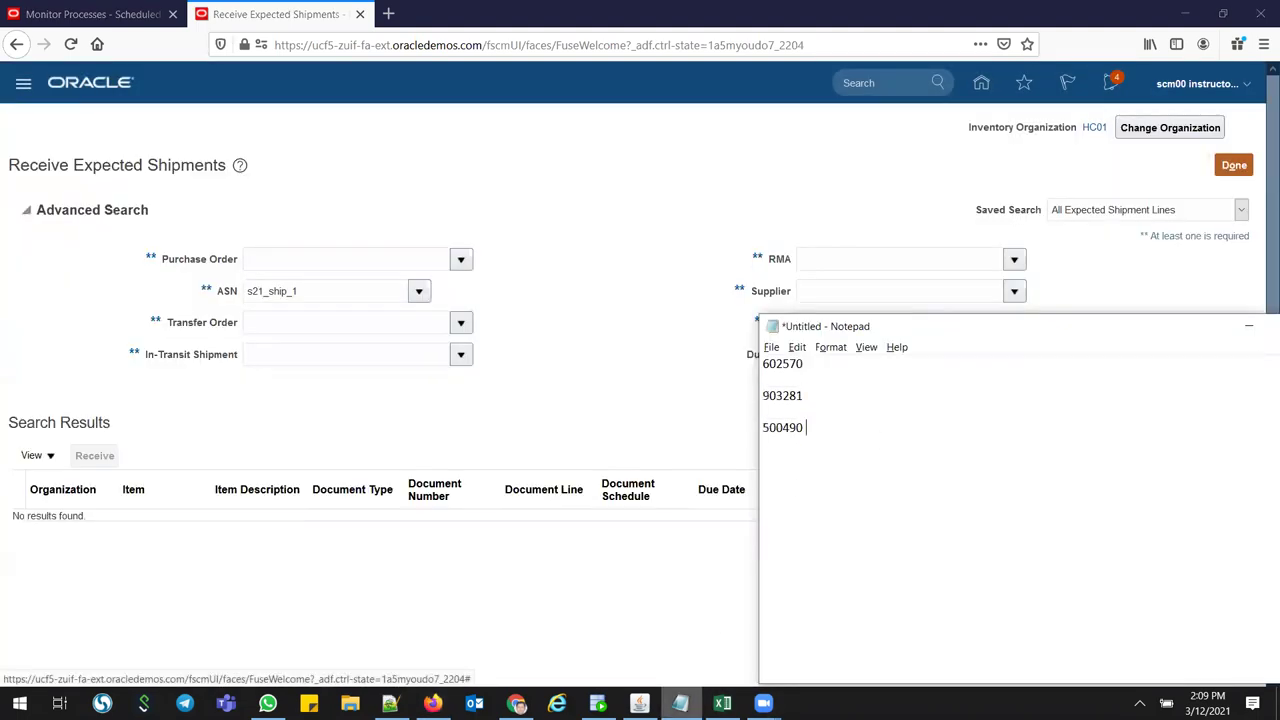
Switch to the supplier portal in Chrome, leave Manage Shipments, and rerun the Manage Inventory search for organization HC01.
{"action": "left_click", "coordinate": [625, 318]}
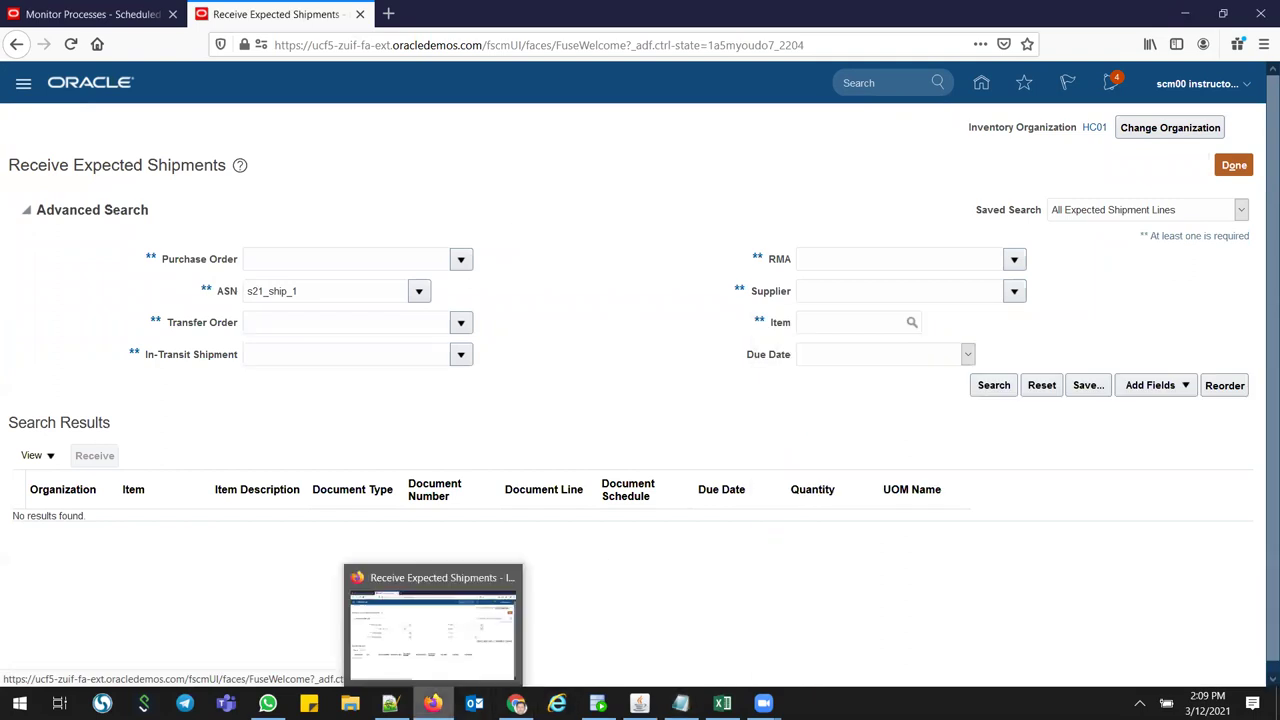
{"action": "left_click", "coordinate": [432, 703]}
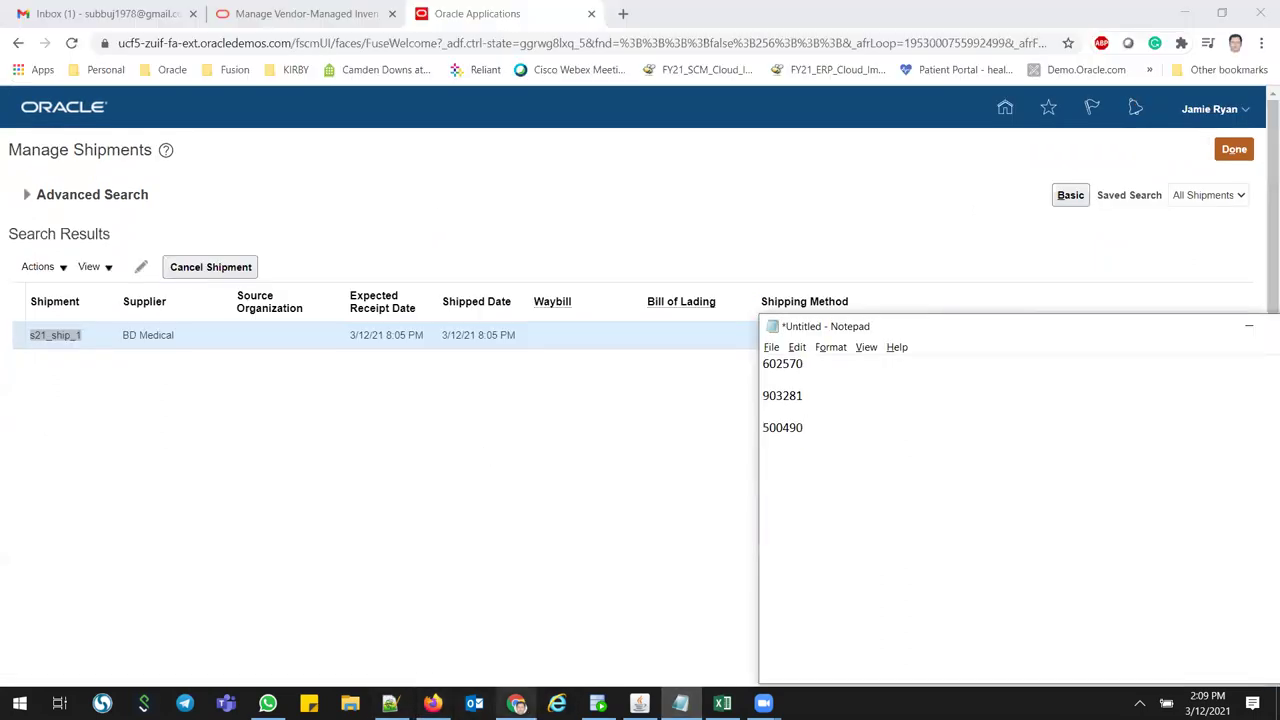
{"action": "left_click", "coordinate": [517, 703]}
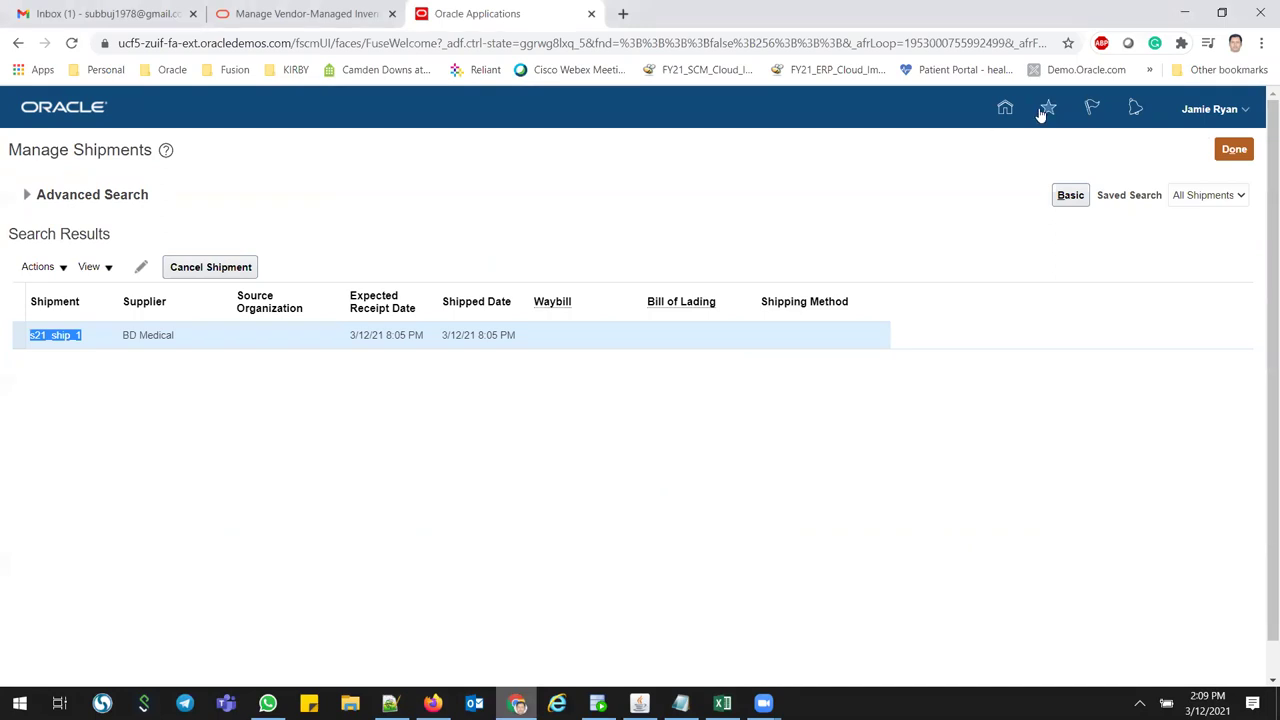
{"action": "left_click", "coordinate": [1232, 149]}
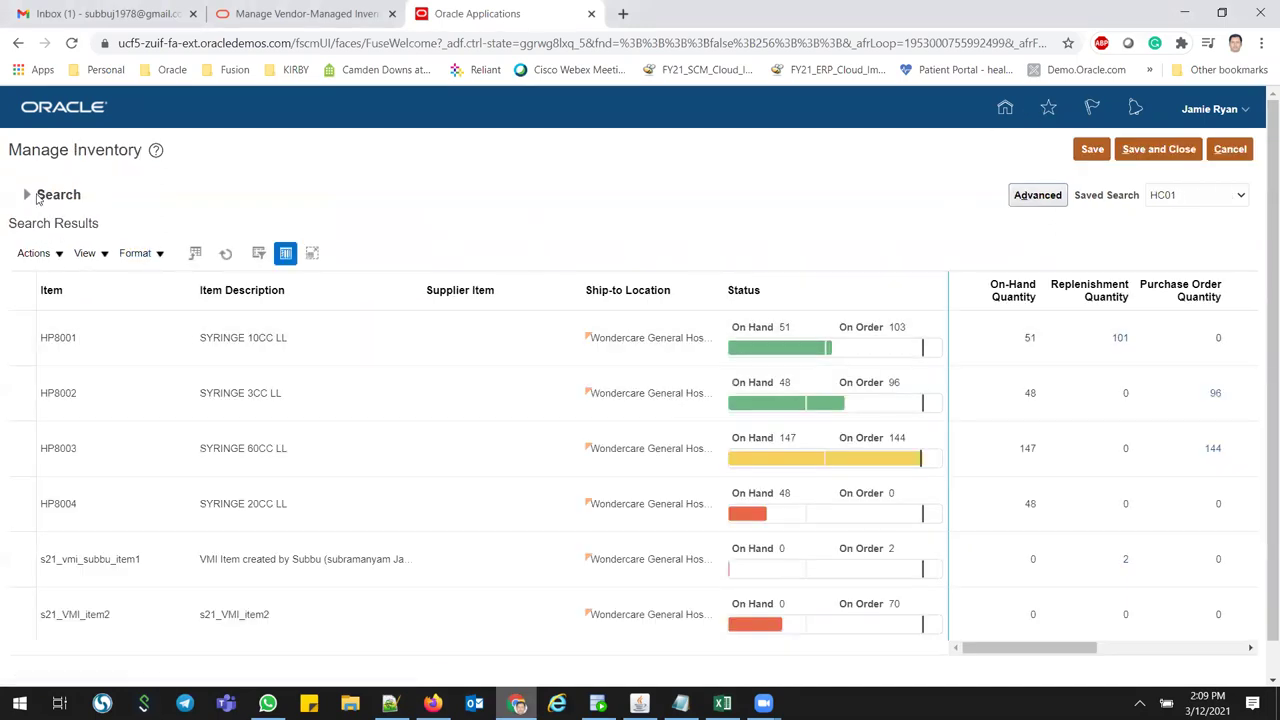
{"action": "left_click", "coordinate": [27, 194]}
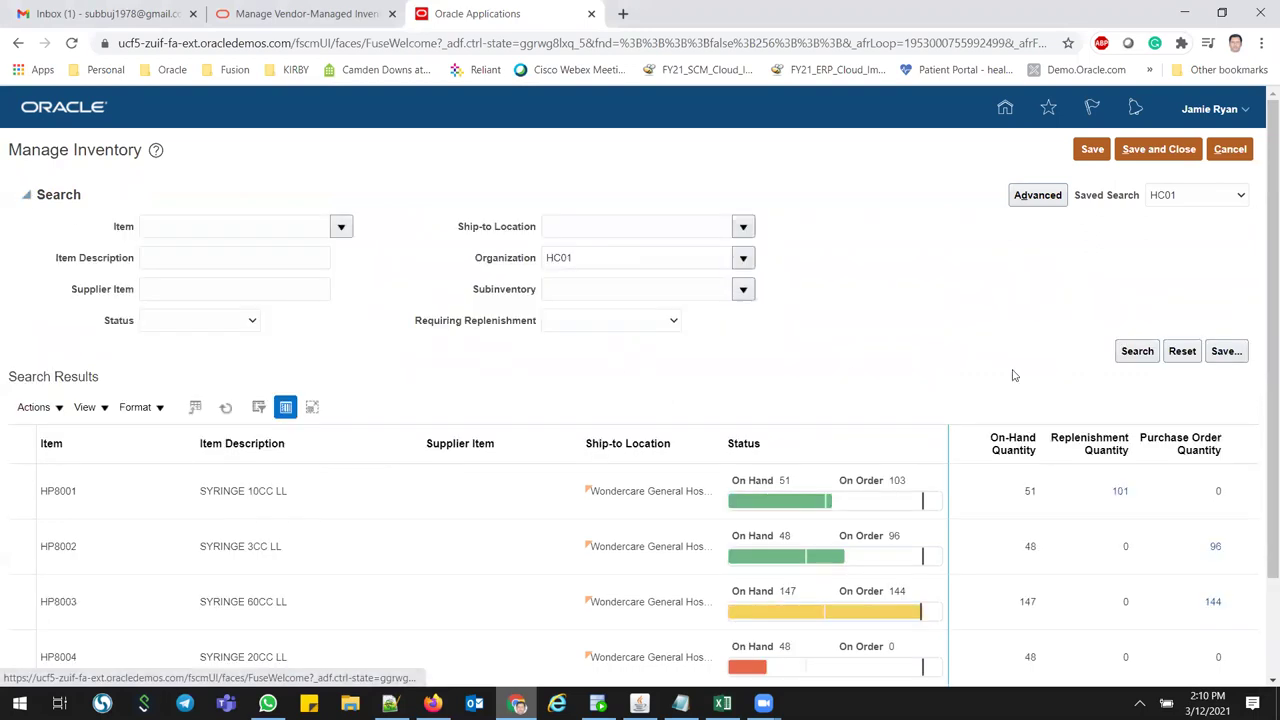
{"action": "left_click", "coordinate": [1132, 354]}
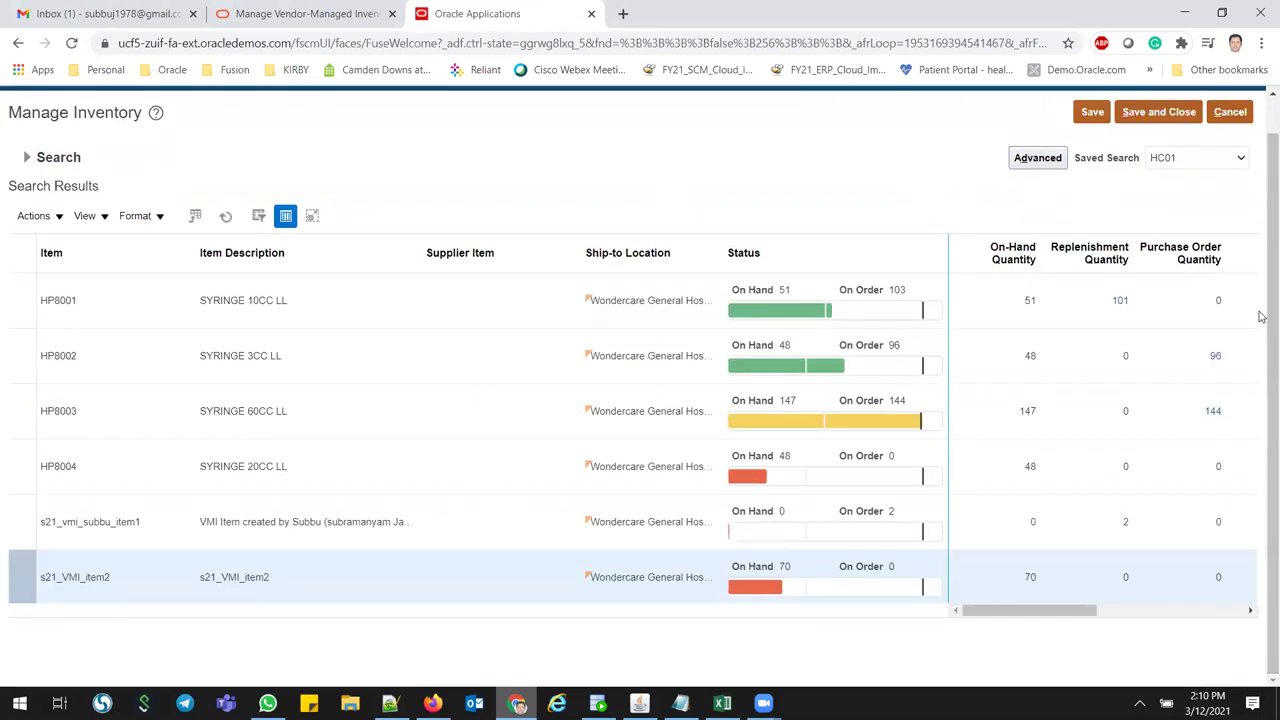
Review the on-hand, received, minimum and maximum quantities of s21_VMI_item2 in the inventory results.
{"action": "left_click", "coordinate": [1030, 576]}
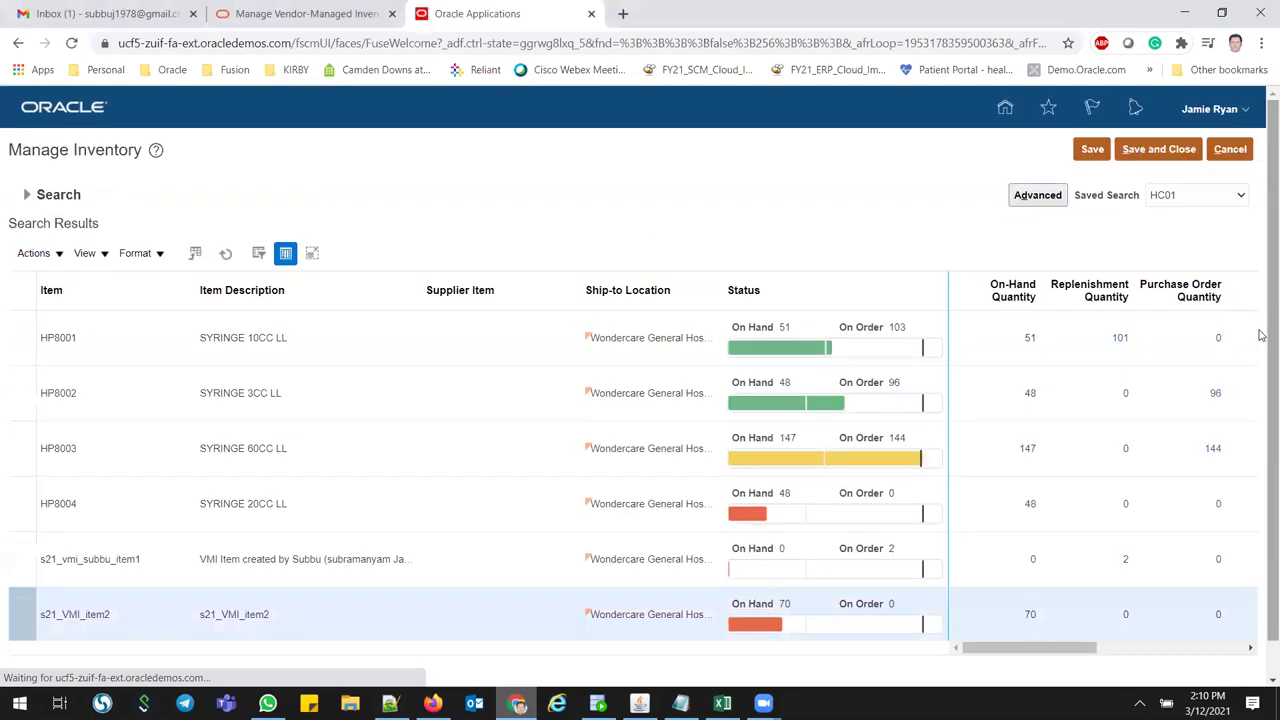
{"action": "scroll", "coordinate": [1260, 335], "scroll_direction": "down", "scroll_amount": 1}
{"action": "left_click_drag", "start_coordinate": [1006, 609], "coordinate": [1163, 610]}
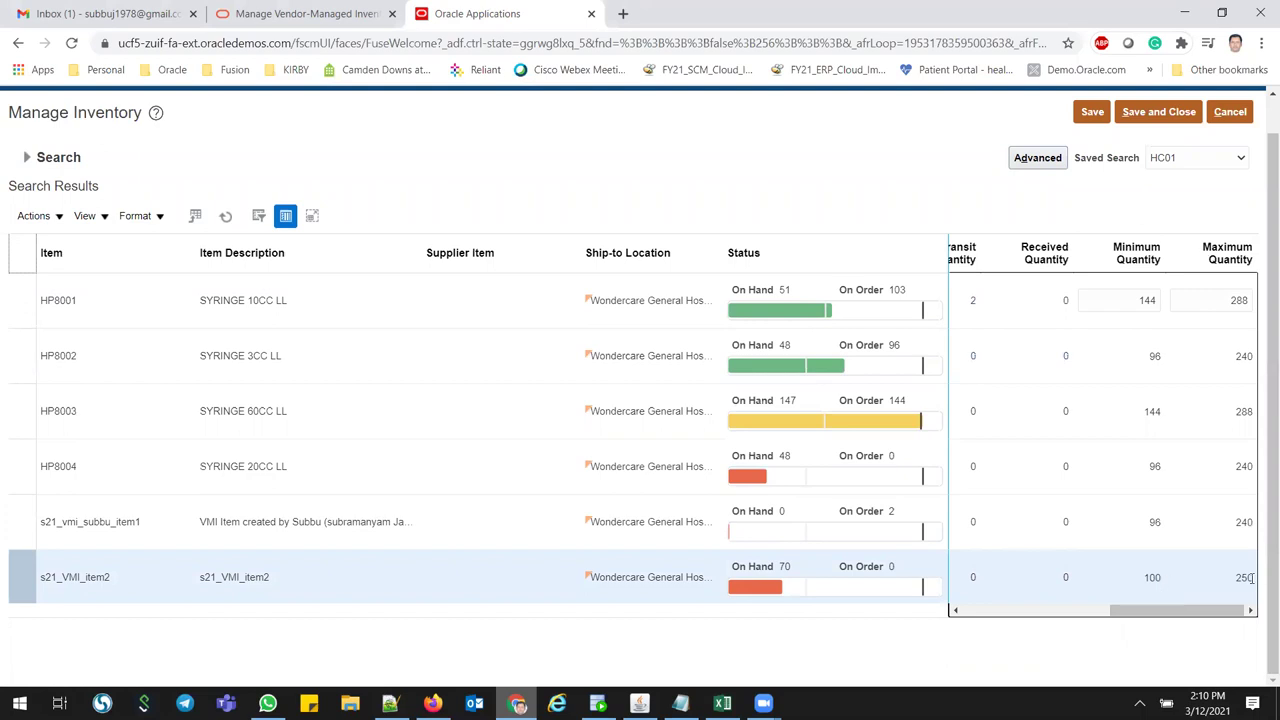
{"action": "left_click_drag", "start_coordinate": [1194, 609], "coordinate": [1006, 611]}
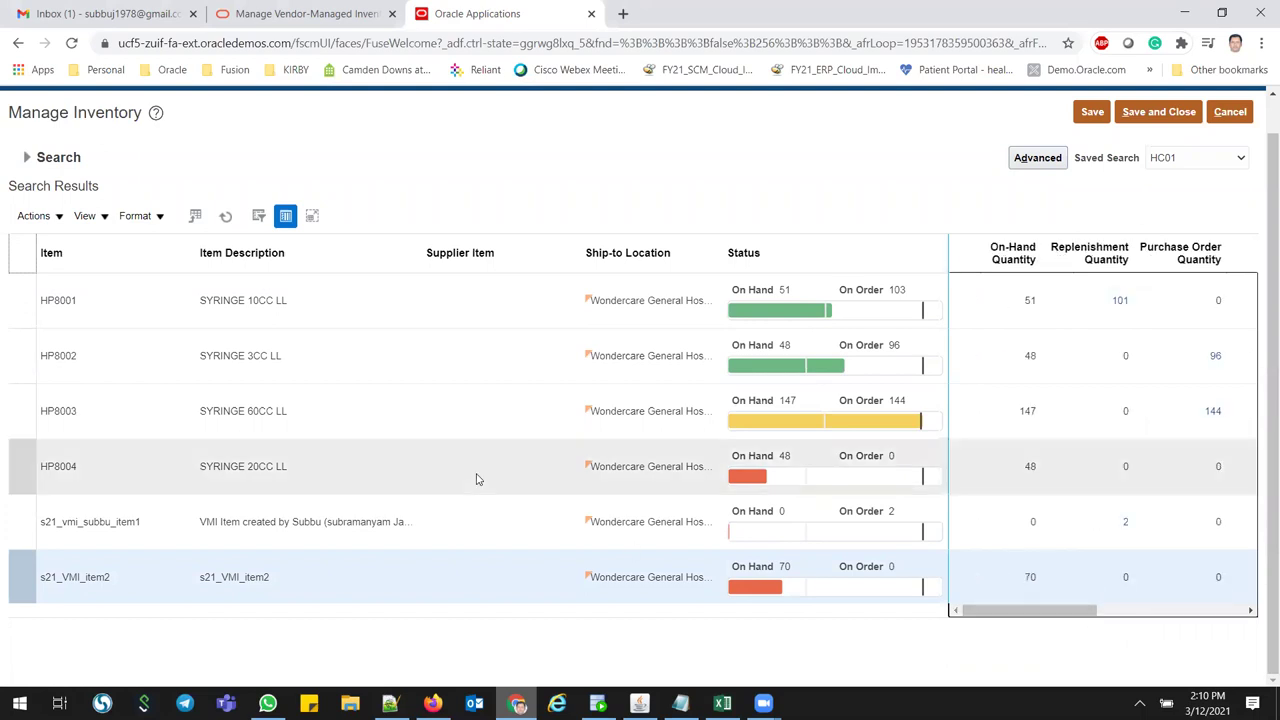
Start a replenishment request for s21_VMI_item2 from supplier site Corporate with a quantity of 50.
{"action": "left_click", "coordinate": [16, 572]}
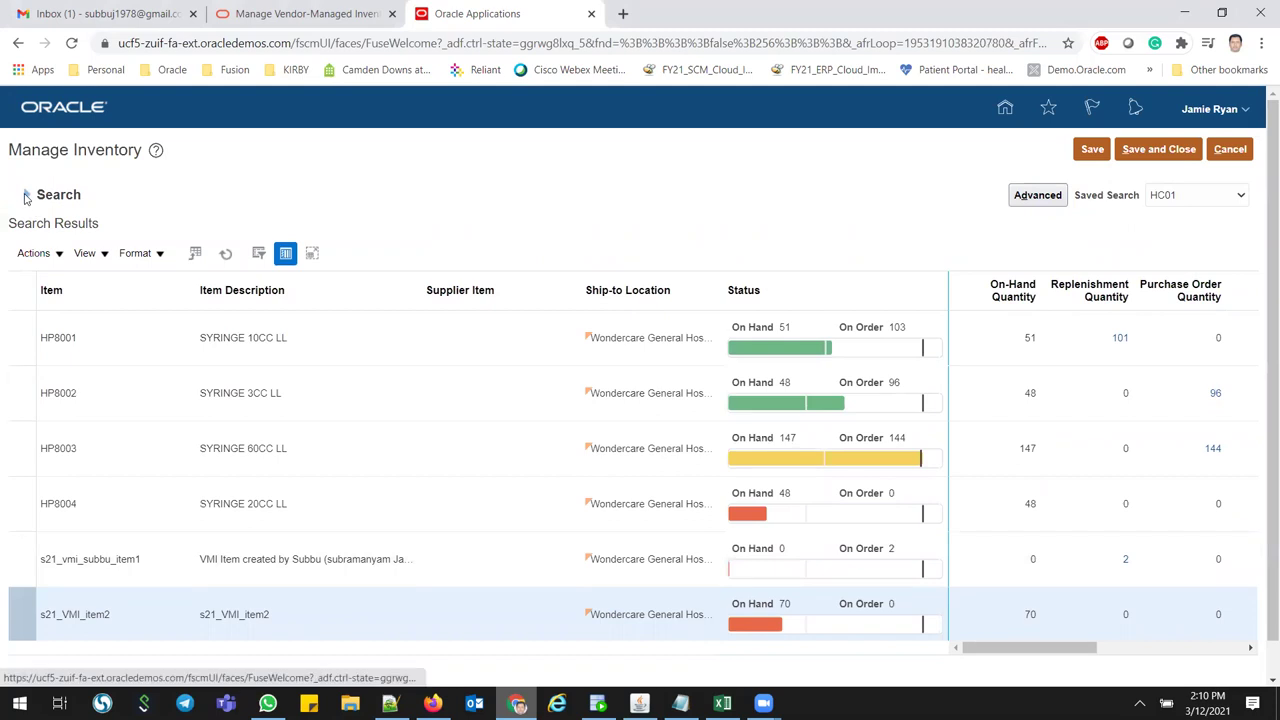
{"action": "left_click", "coordinate": [46, 255]}
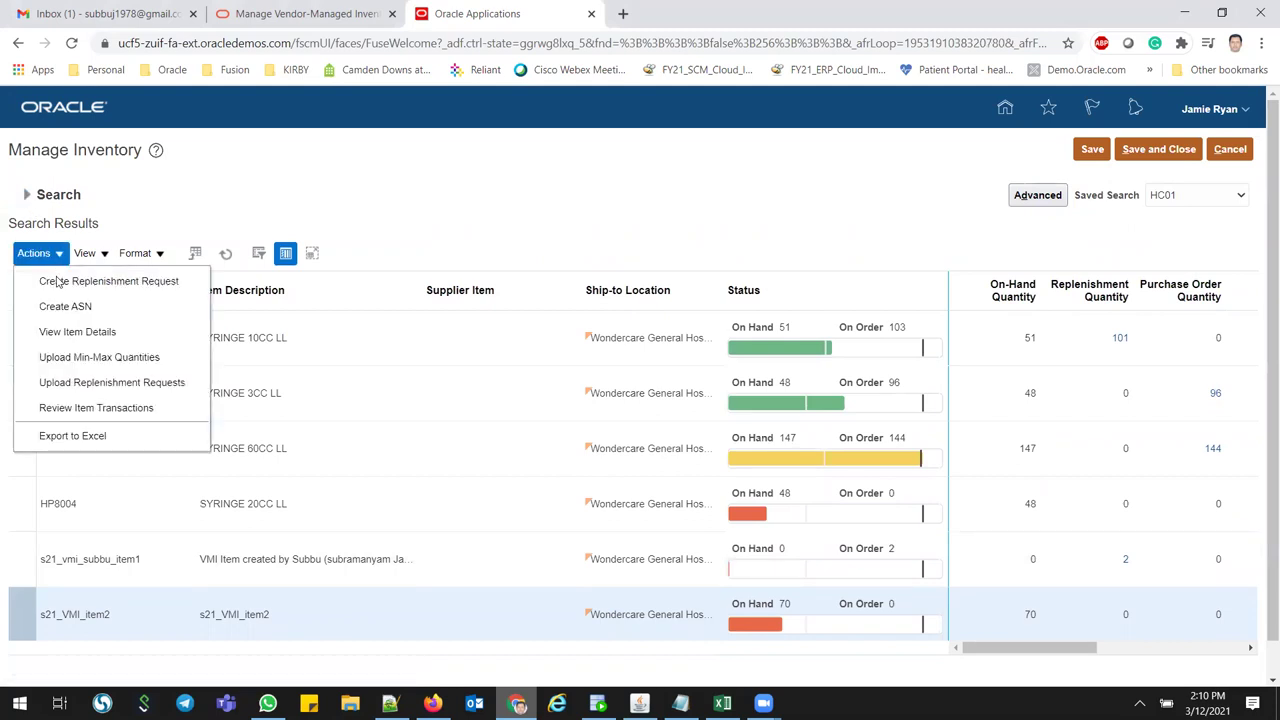
{"action": "left_click", "coordinate": [57, 282]}
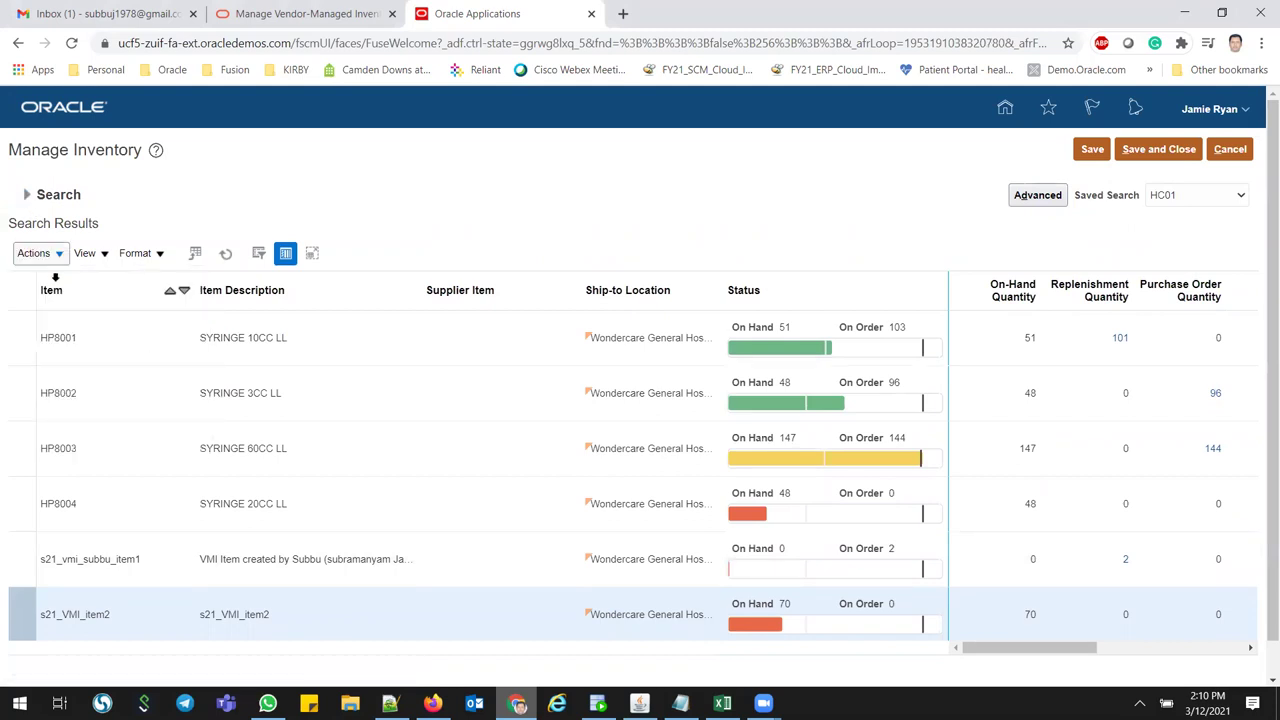
{"action": "type", "text": "Corporate"}
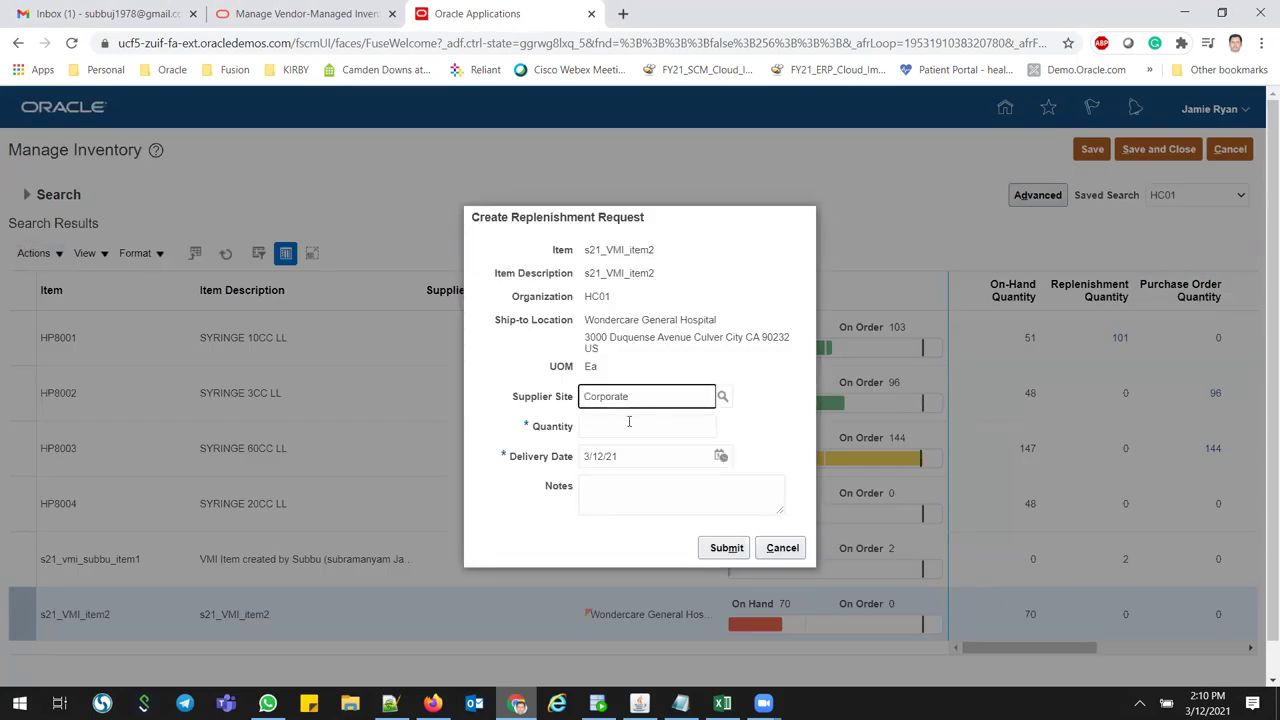
{"action": "left_click", "coordinate": [629, 421]}
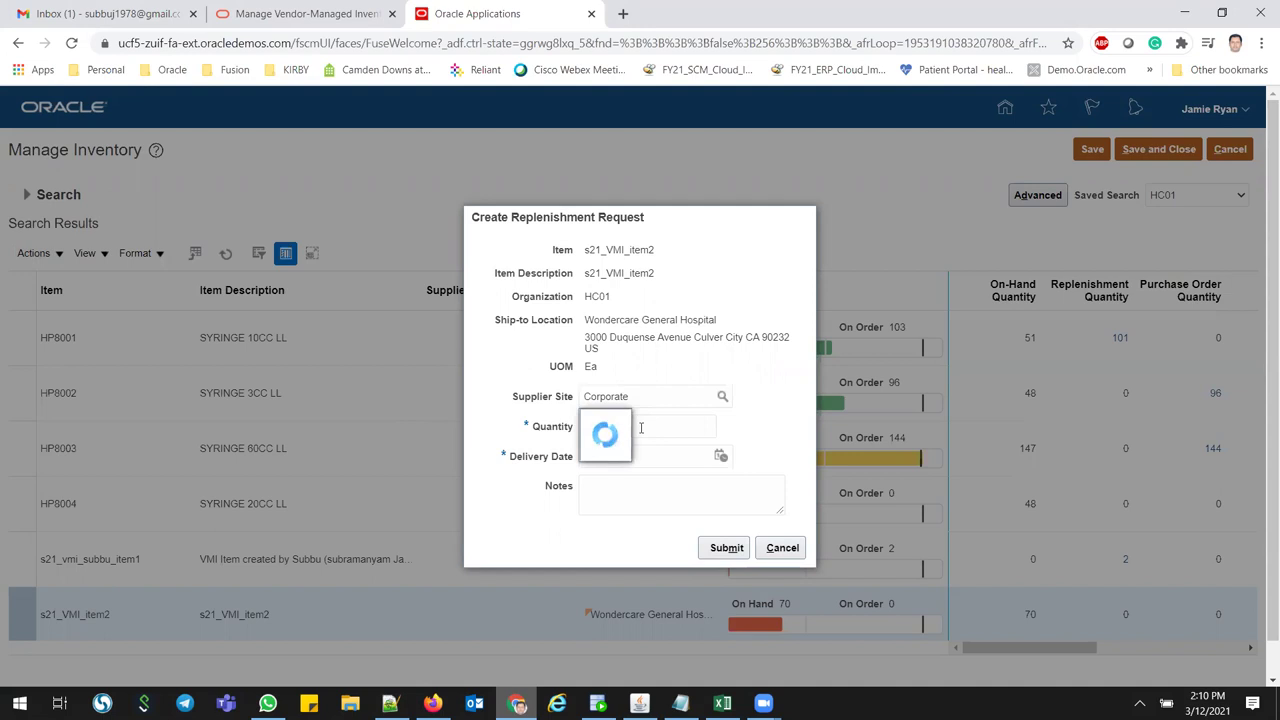
{"action": "type", "text": "50"}
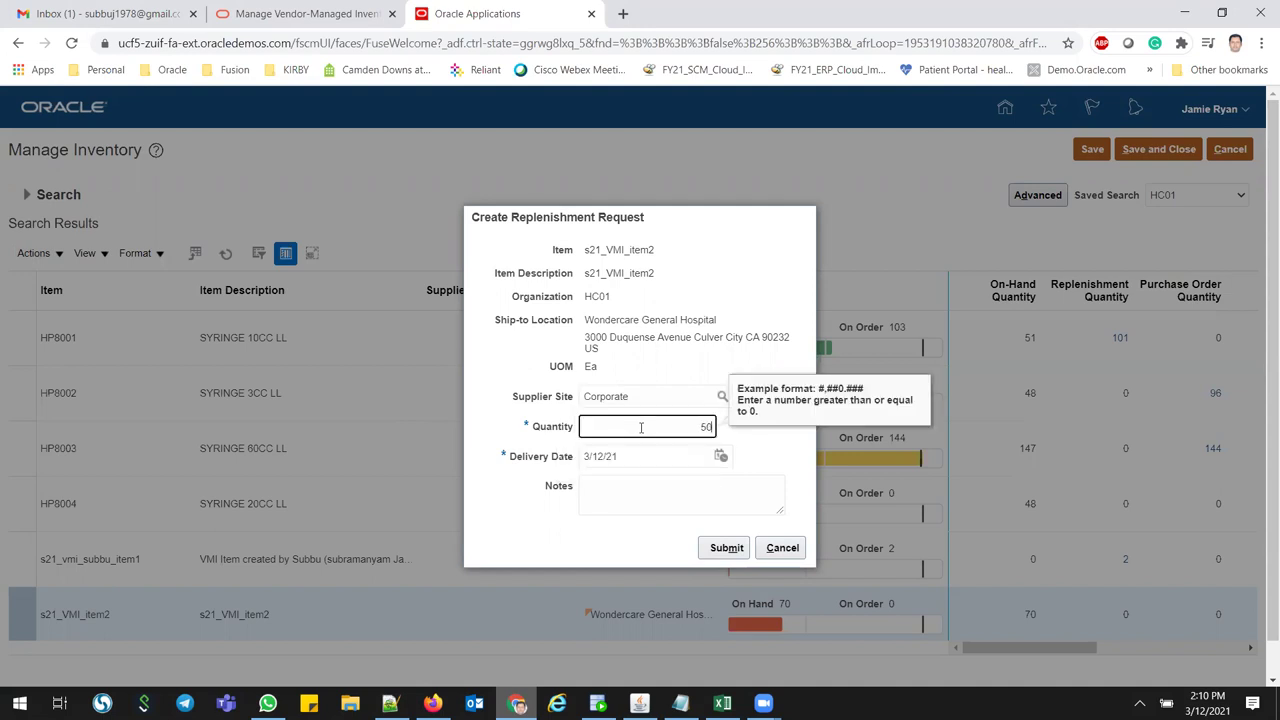
{"action": "key", "text": "Tab"}
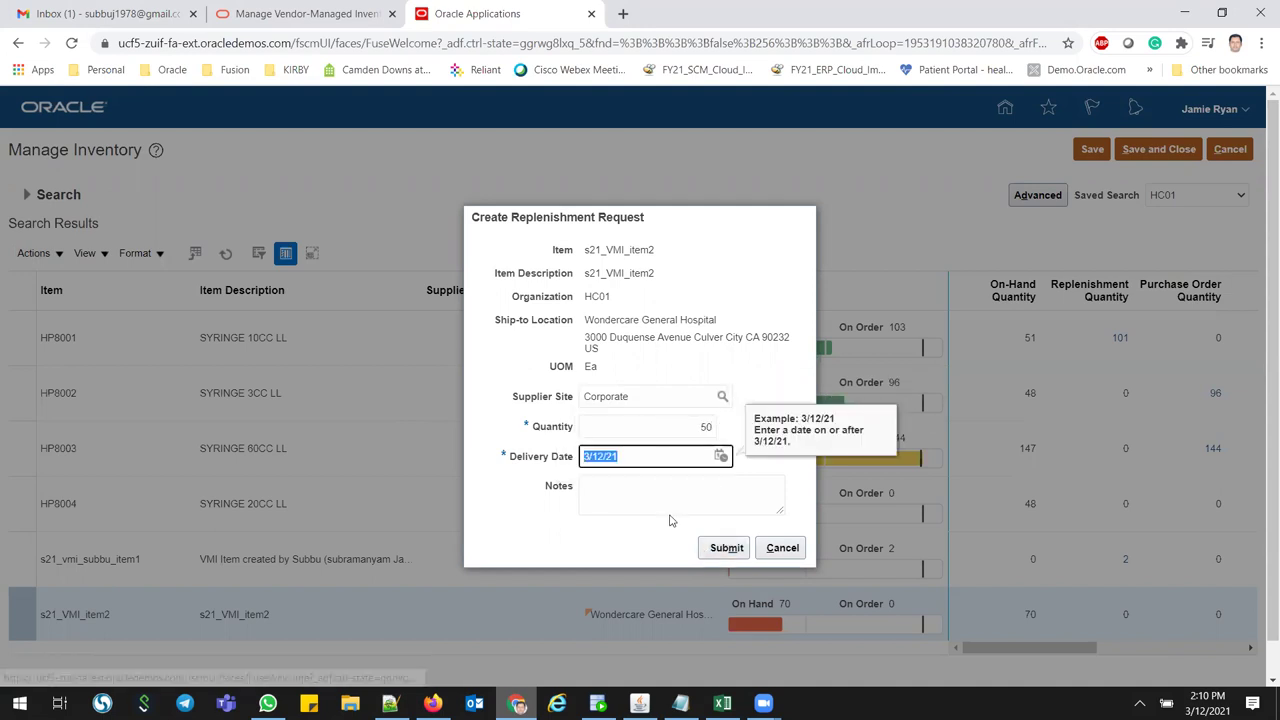
Add a note with the requester's name and "-Shipment2" to the replenishment request and submit it.
{"action": "left_click", "coordinate": [628, 486]}
{"action": "type", "text": "Subu"}
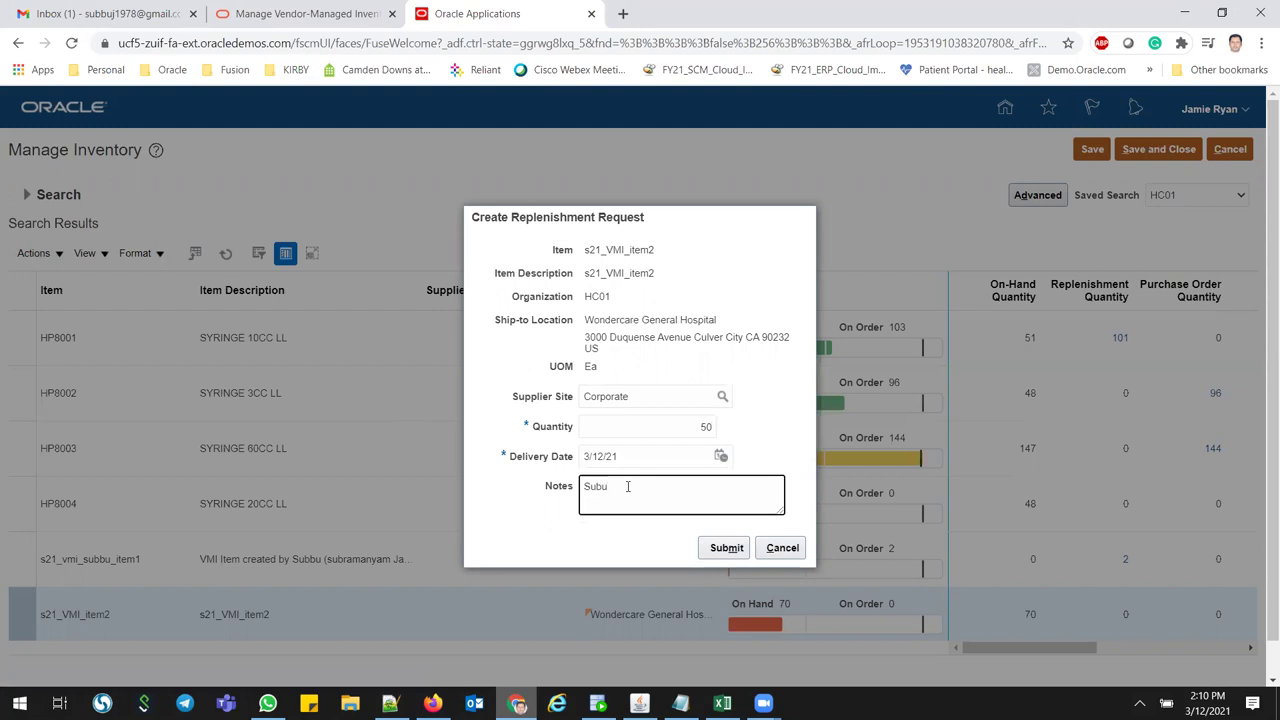
{"action": "type", "text": " -Shipment2"}
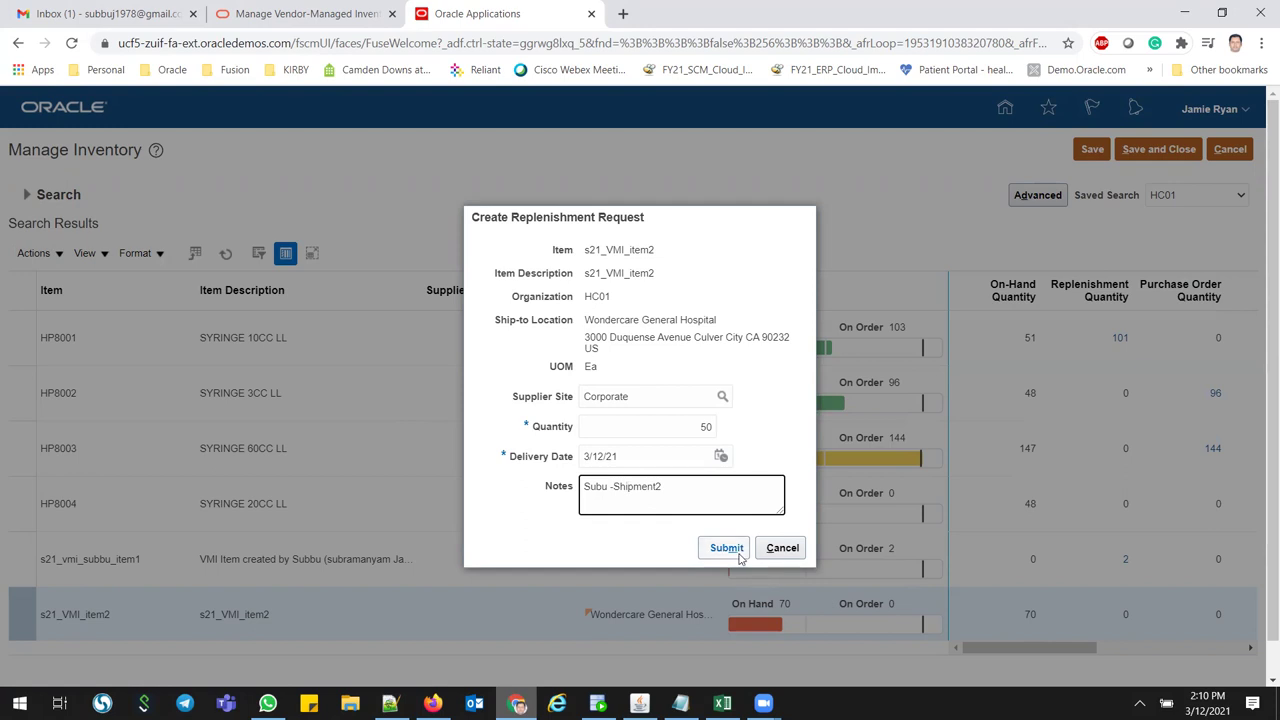
{"action": "left_click", "coordinate": [727, 548]}
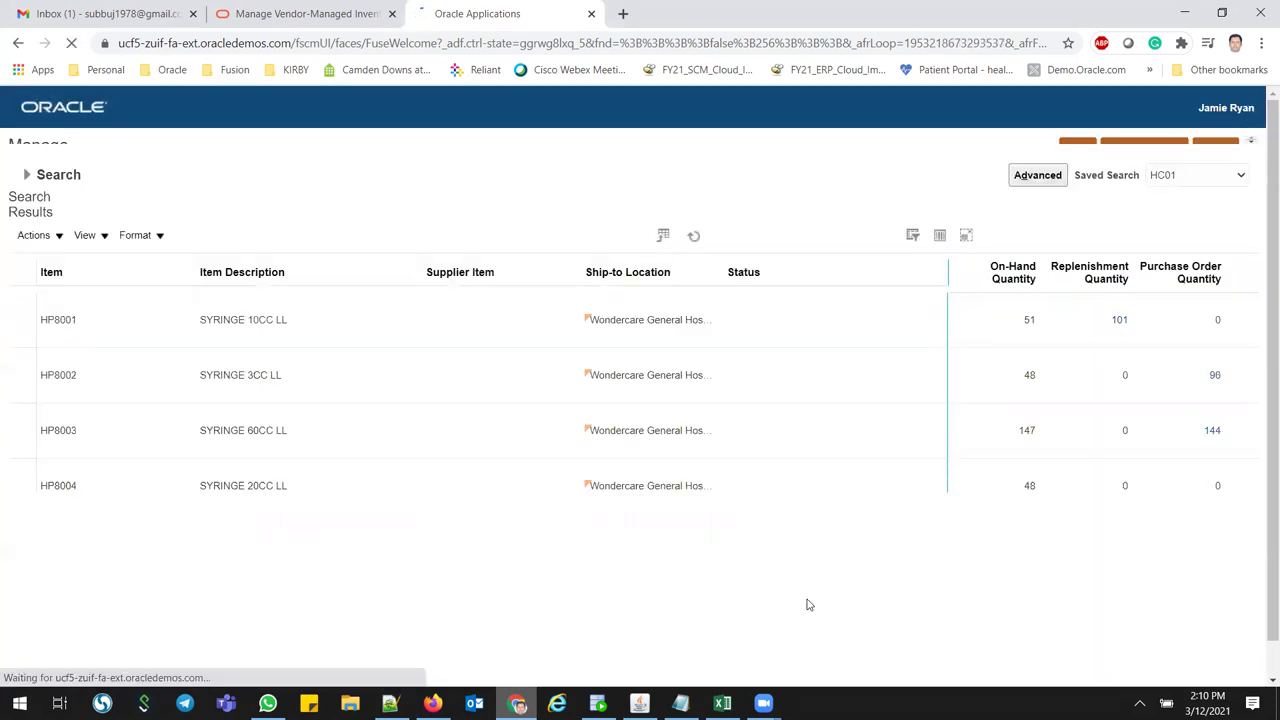
Check s21_VMI_item2's inventory status bar and consult the Replenishment Request Statuses documentation before returning to Manage Inventory.
{"action": "mouse_move", "coordinate": [803, 640]}
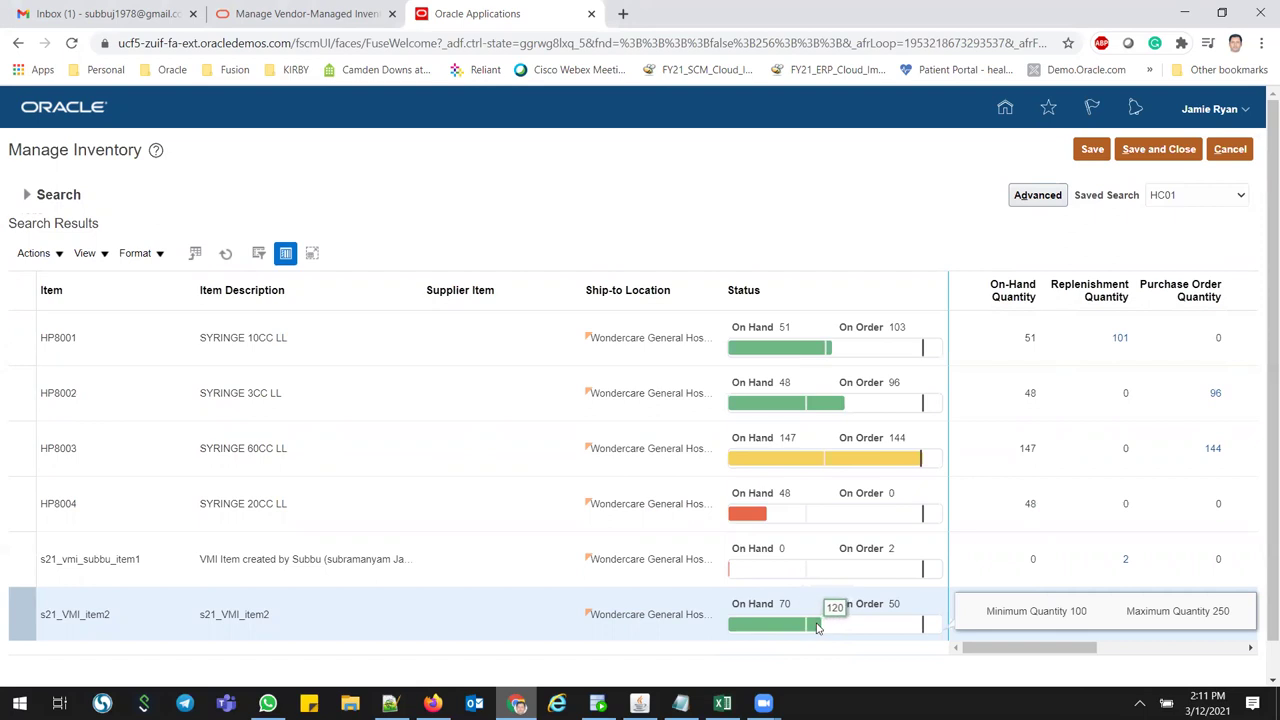
{"action": "left_click", "coordinate": [820, 625]}
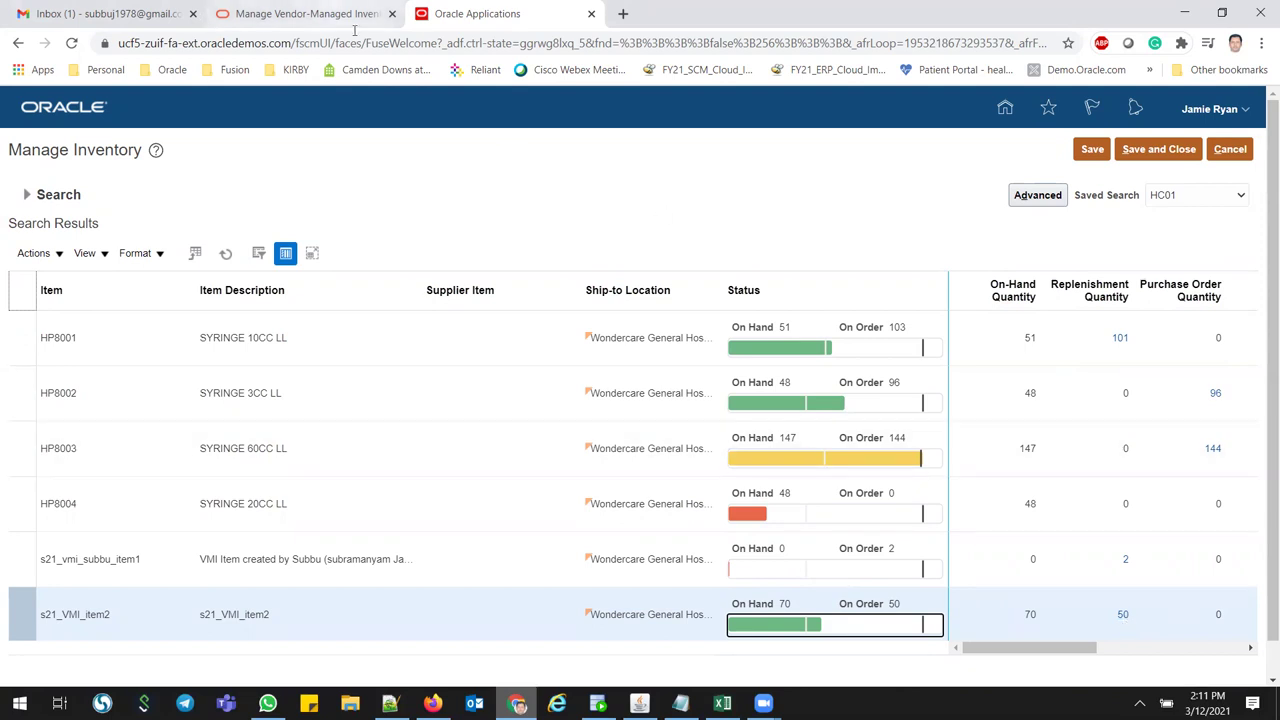
{"action": "left_click", "coordinate": [300, 14]}
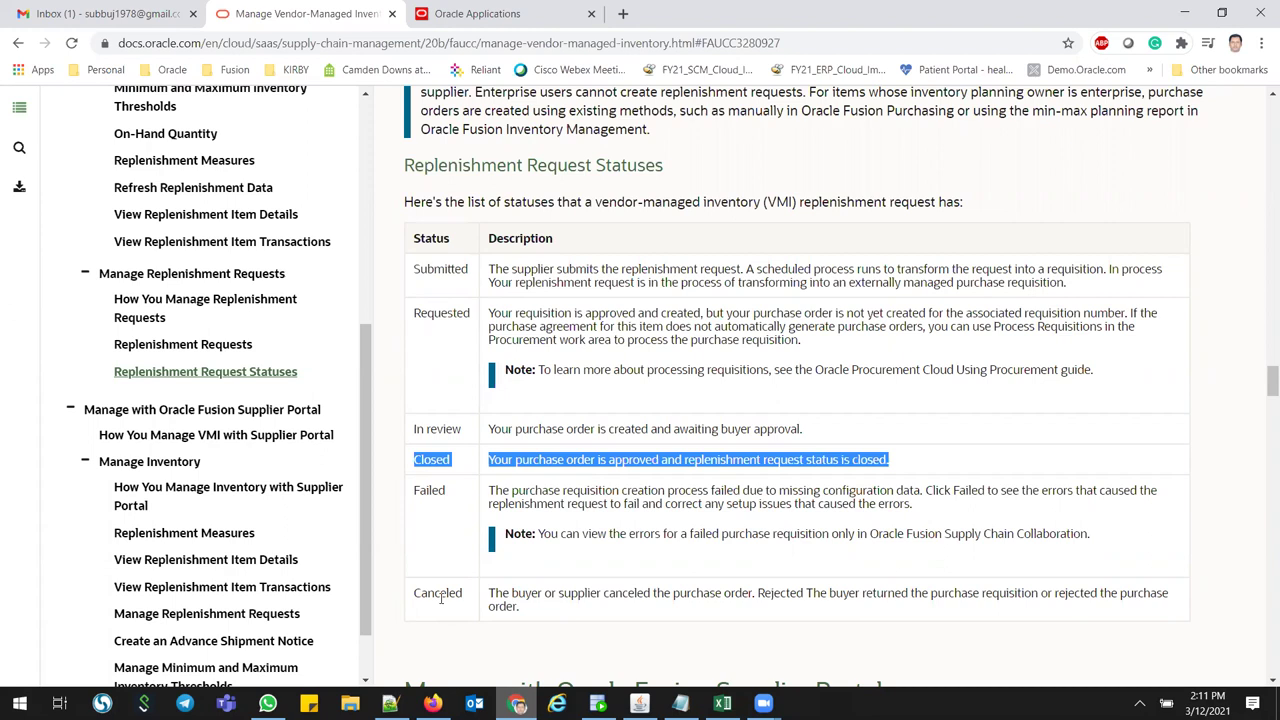
{"action": "key", "text": "alt+Tab"}
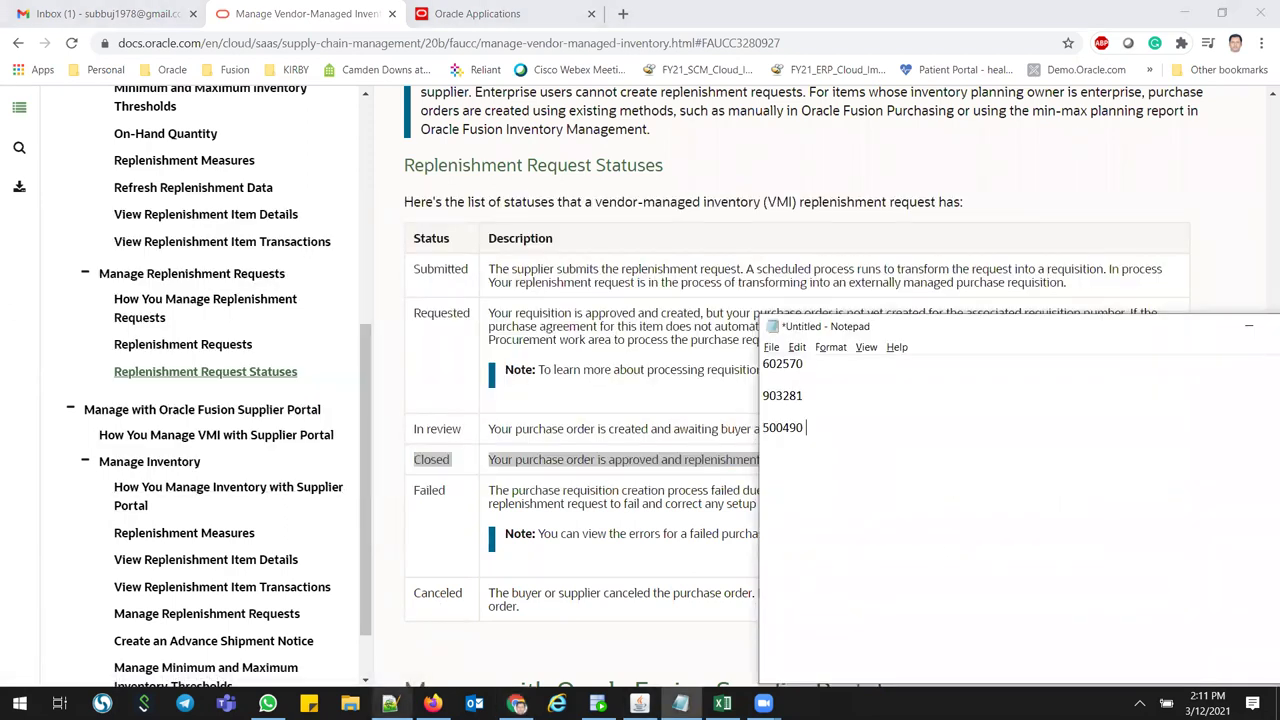
{"action": "left_click", "coordinate": [432, 703]}
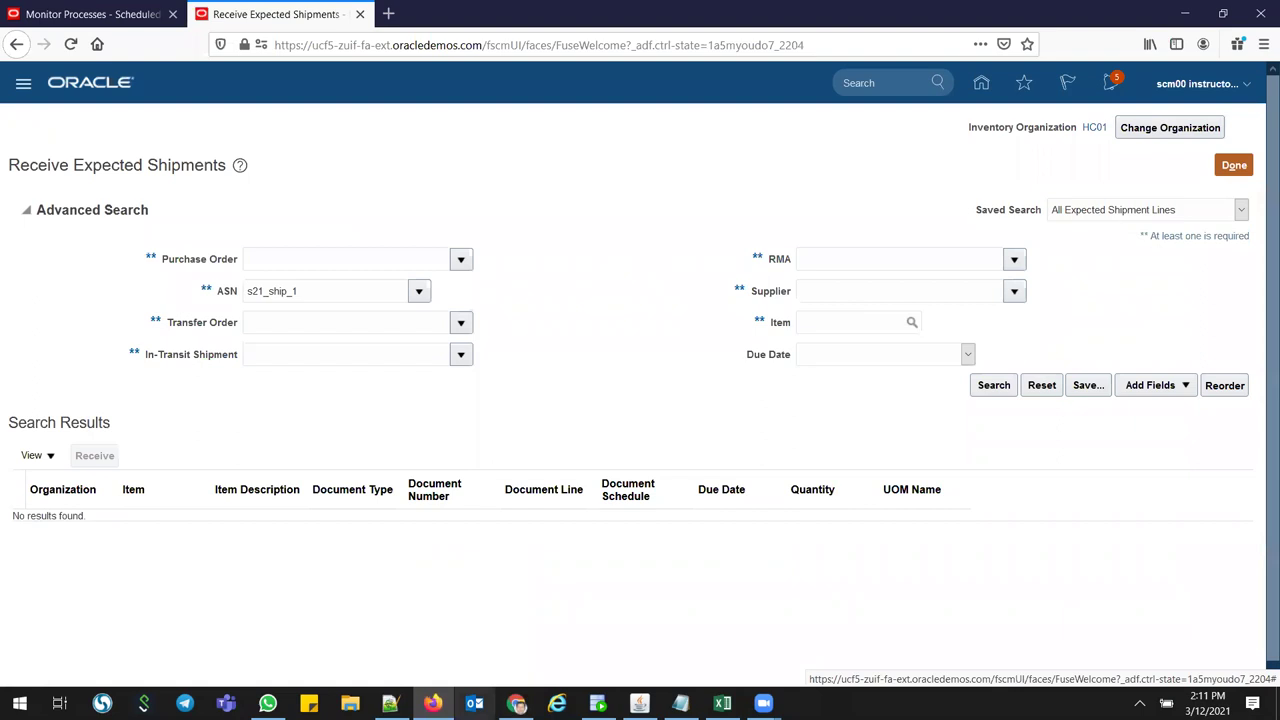
{"action": "left_click", "coordinate": [517, 703]}
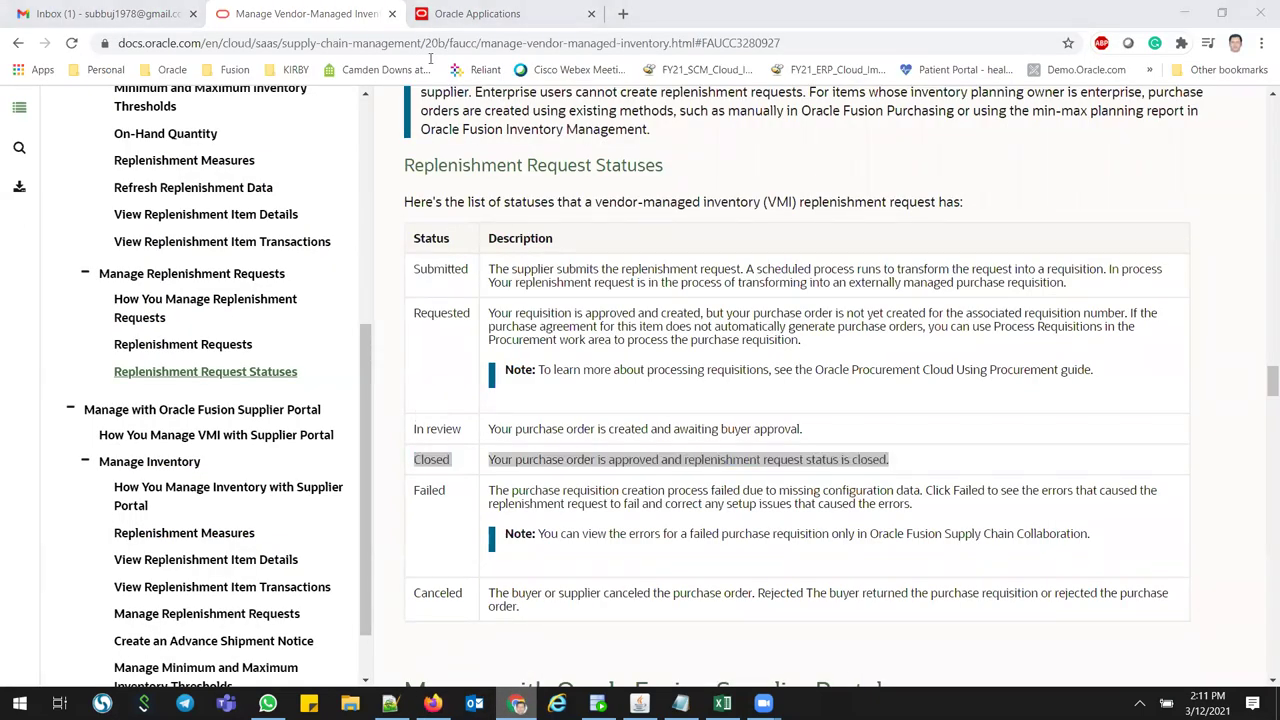
{"action": "key", "text": "ctrl+Tab"}
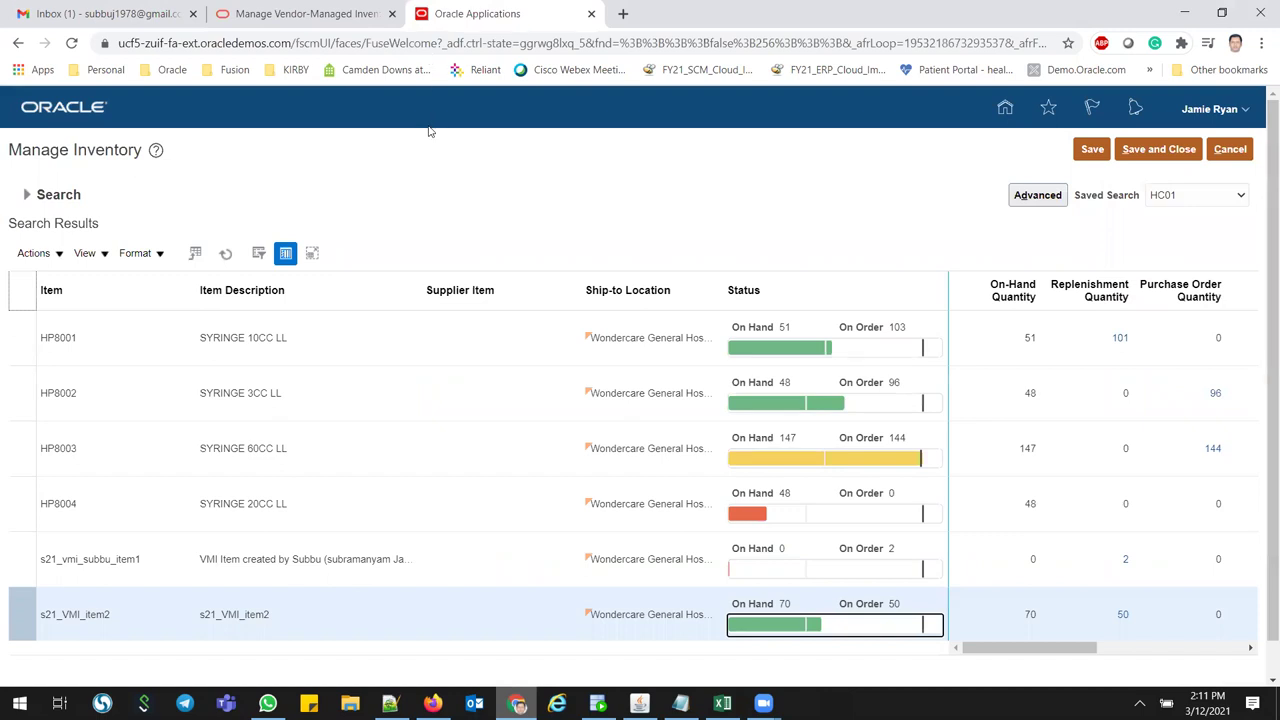